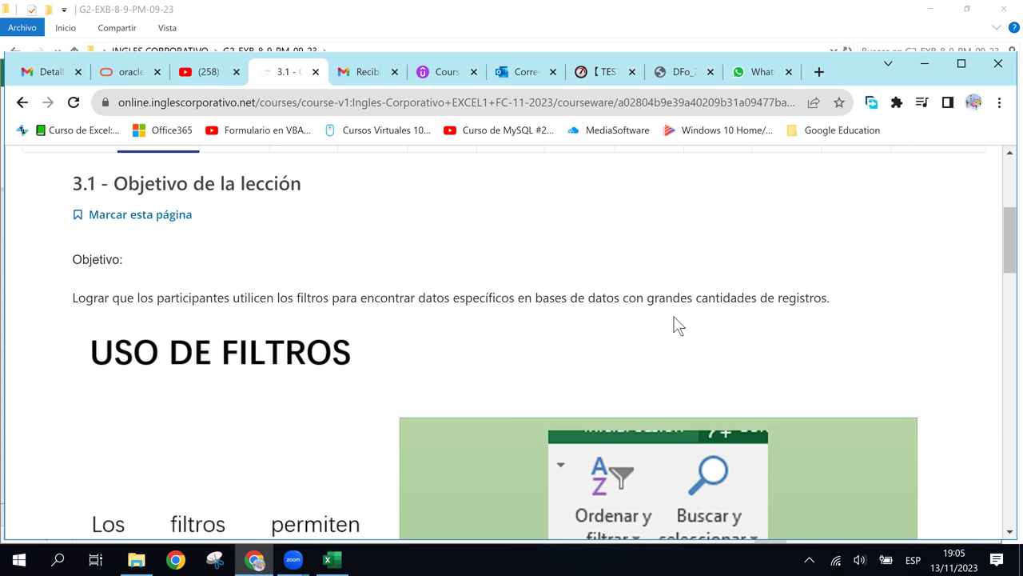
- Scroll the course lesson to the USO DE FILTROS list of ways to reach filters, then switch to Excel
{"action": "scroll", "coordinate": [674, 324], "scroll_direction": "down", "scroll_amount": 1}
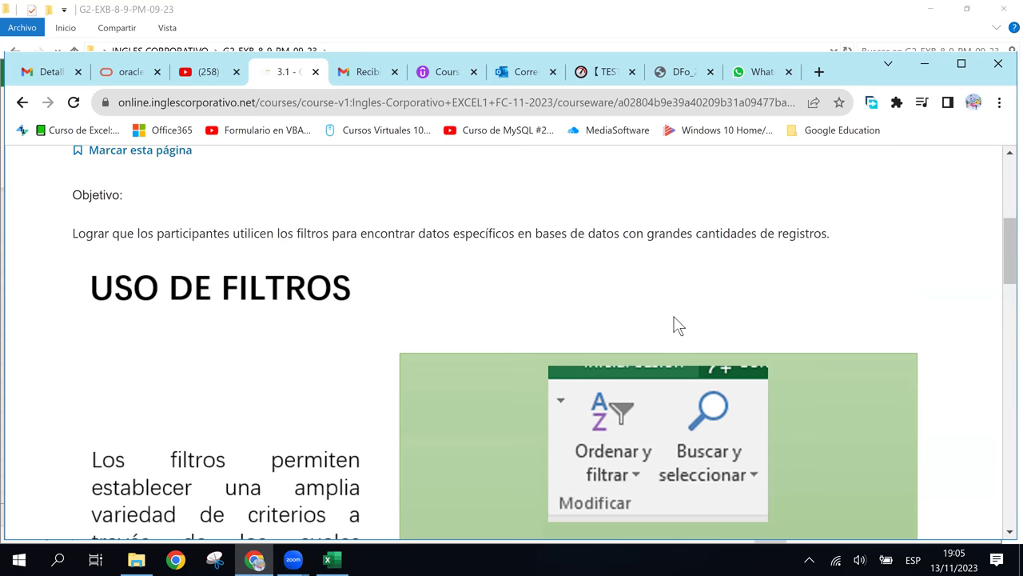
{"action": "scroll", "coordinate": [674, 324], "scroll_direction": "down", "scroll_amount": 2}
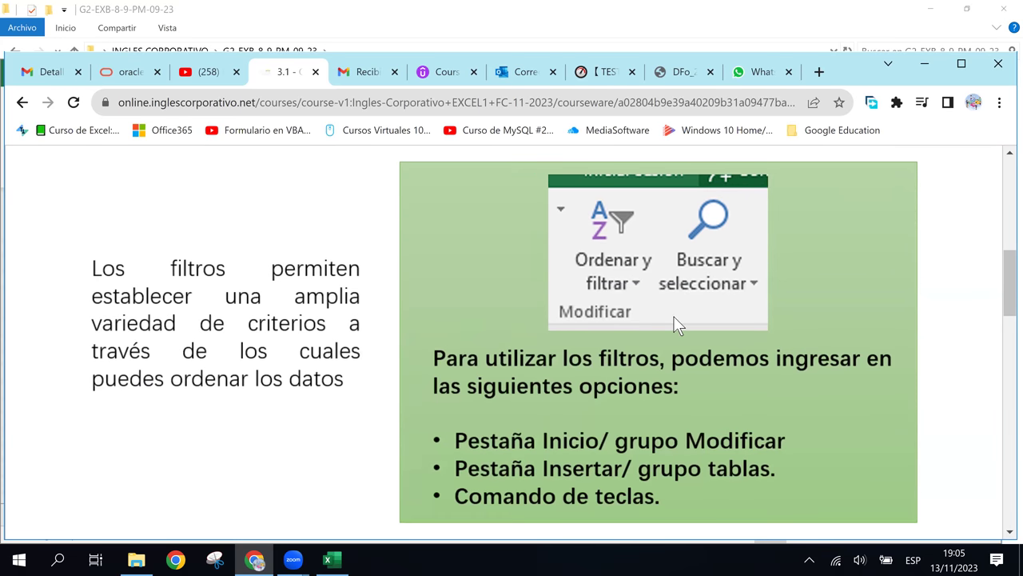
{"action": "scroll", "coordinate": [674, 324], "scroll_direction": "up", "scroll_amount": 1}
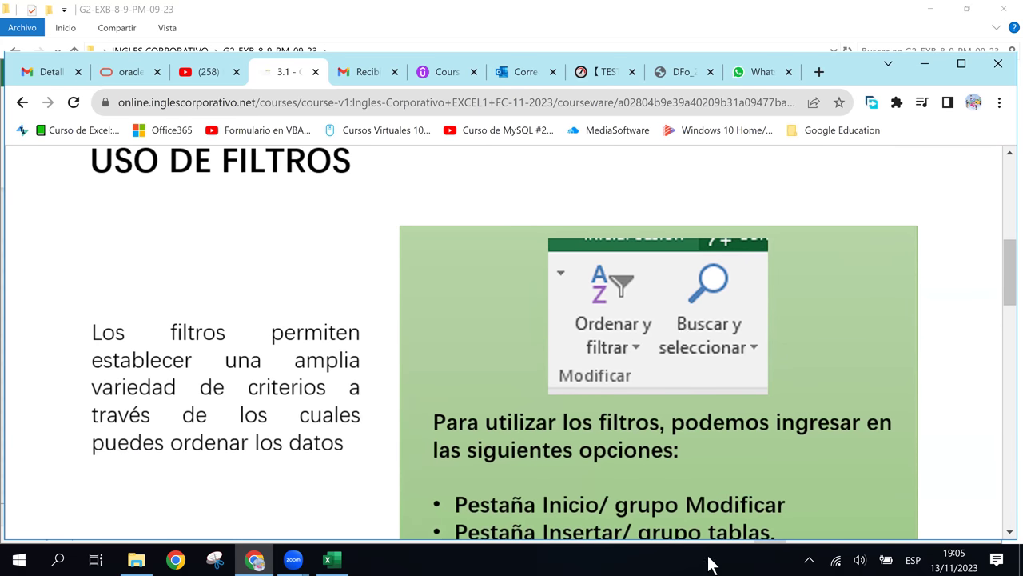
{"action": "left_click", "coordinate": [339, 563]}
{"action": "left_click", "coordinate": [320, 330]}
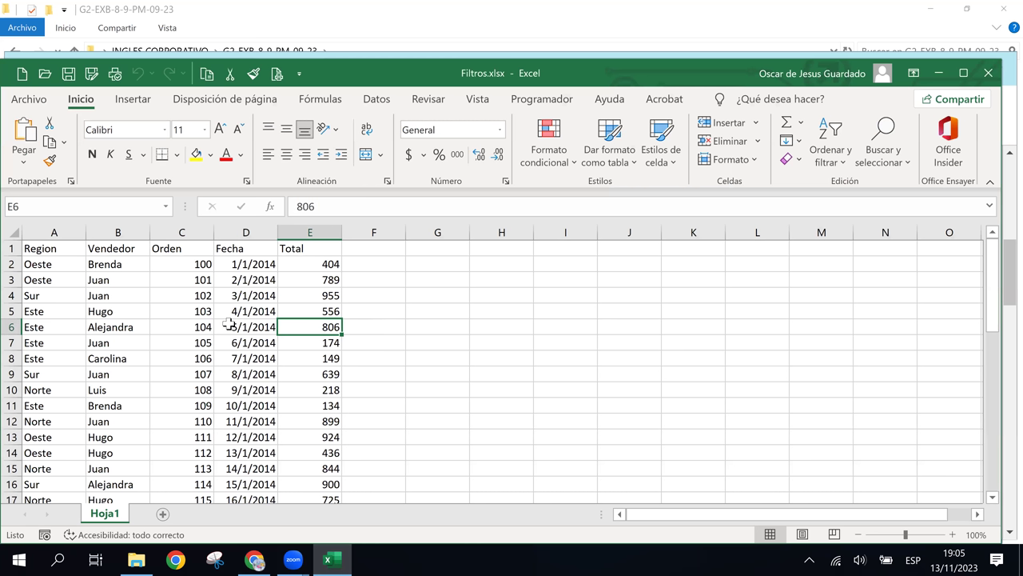
{"action": "left_click", "coordinate": [228, 324]}
{"action": "key", "text": "Left"}
{"action": "key", "text": "Left"}
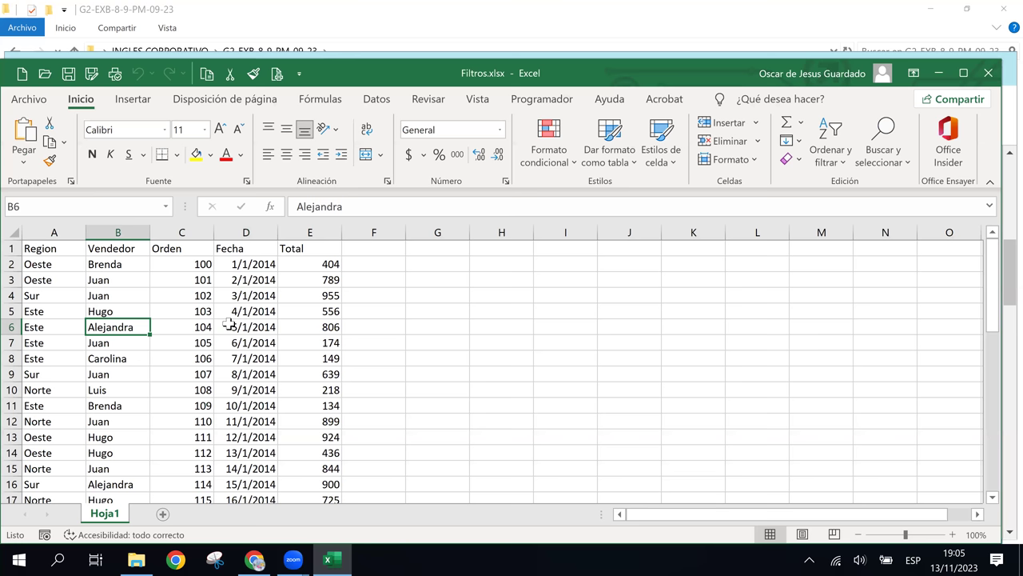
{"action": "key", "text": "Left"}
{"action": "key", "text": "Up"}
{"action": "key", "text": "Up"}
{"action": "key", "text": "Up"}
{"action": "key", "text": "Up"}
{"action": "key", "text": "Up"}
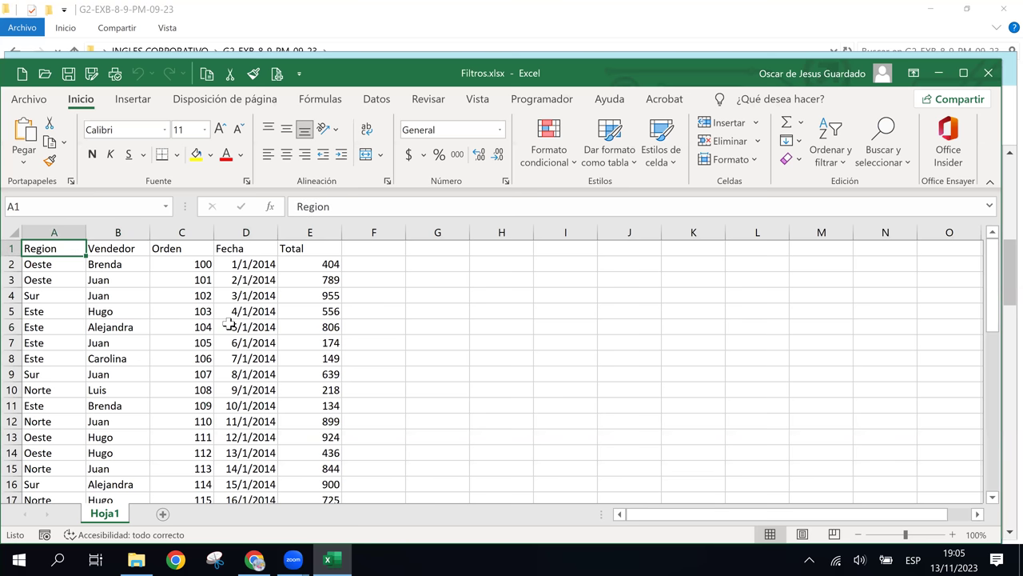
{"action": "key", "text": "ctrl+Down"}
{"action": "key", "text": "ctrl+Up"}
{"action": "key", "text": "Down"}
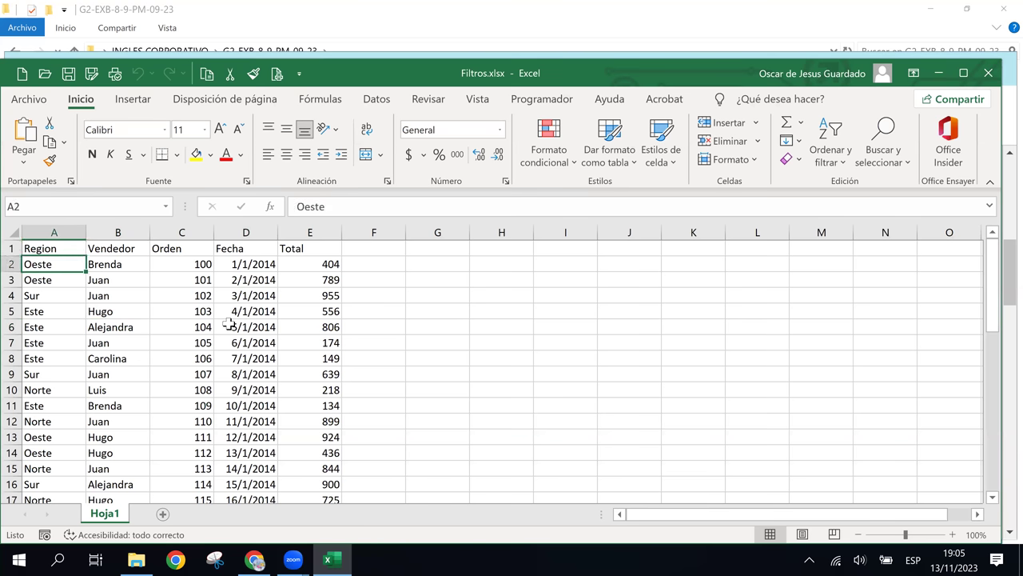
{"action": "key", "text": "Up"}
{"action": "key", "text": "Right"}
{"action": "key", "text": "Right"}
{"action": "key", "text": "Right"}
{"action": "key", "text": "Right"}
{"action": "key", "text": "Left"}
{"action": "key", "text": "Left"}
{"action": "key", "text": "Left"}
{"action": "key", "text": "Left"}
{"action": "key", "text": "Down"}
{"action": "key", "text": "Down"}
{"action": "key", "text": "Down"}
{"action": "key", "text": "Down"}
{"action": "key", "text": "Right"}
{"action": "key", "text": "Right"}
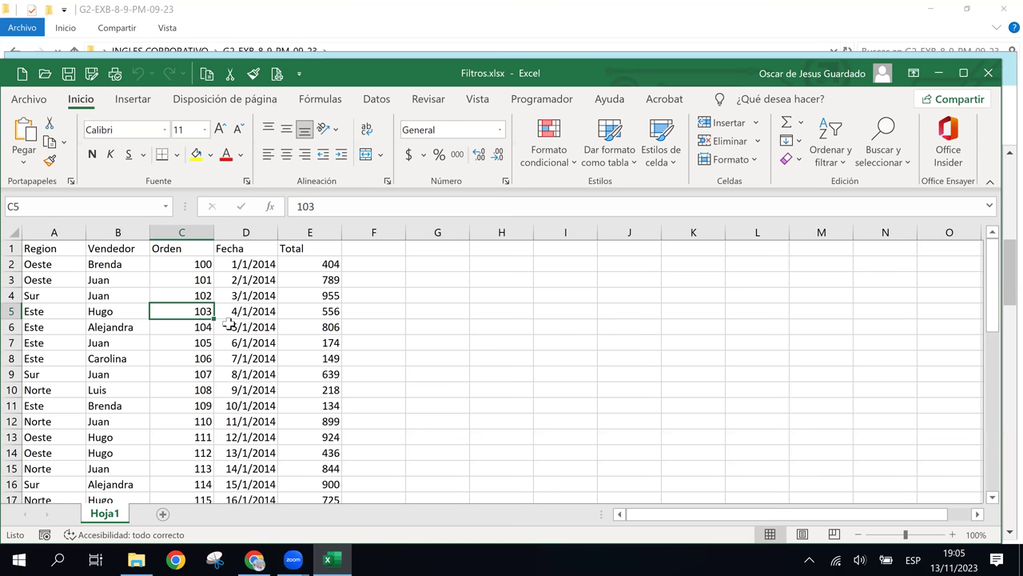
- Bring the Chrome course page forward and scroll down to its list of filter options
{"action": "left_click", "coordinate": [267, 561]}
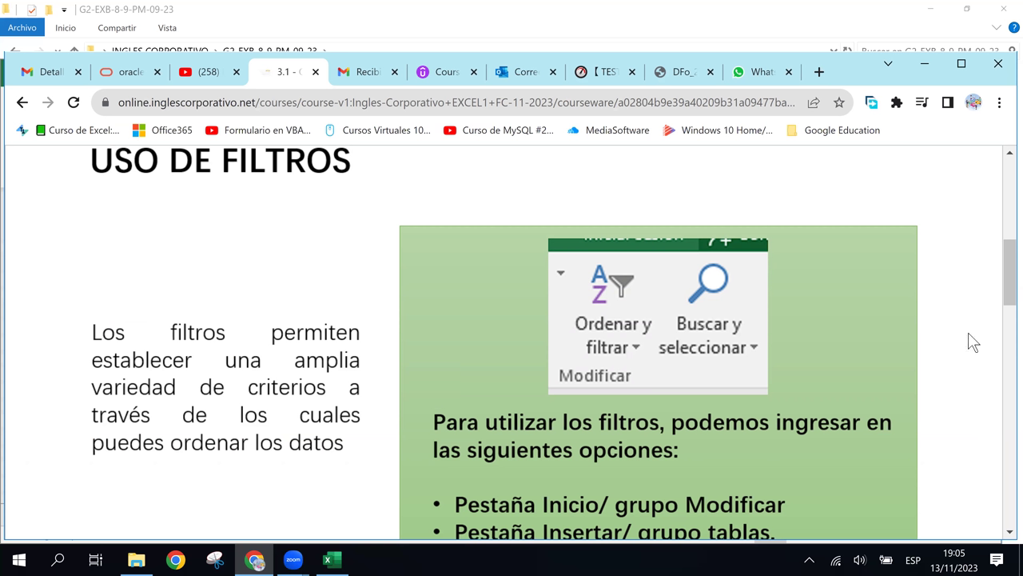
{"action": "left_click_drag", "start_coordinate": [1009, 263], "coordinate": [1009, 284]}
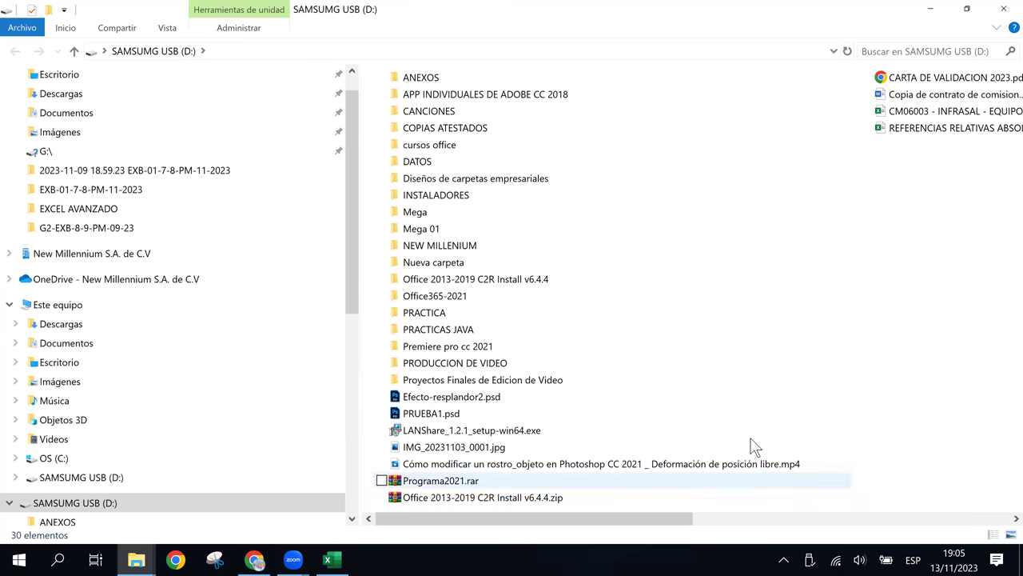
- Restore, move and minimize the SAMSUNG USB (D:) Explorer window so the course's filter options show
{"action": "left_click", "coordinate": [968, 10]}
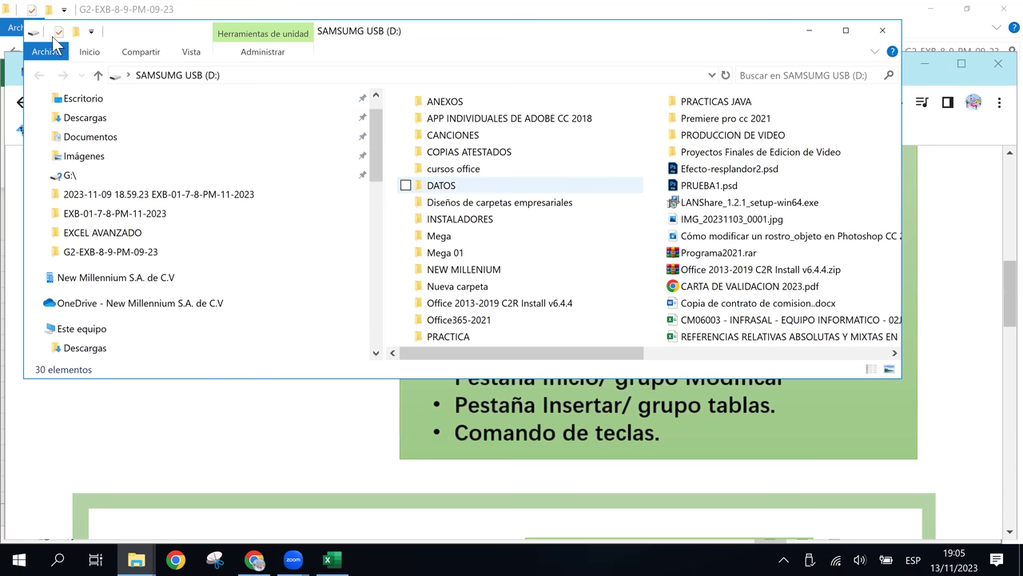
{"action": "left_click_drag", "start_coordinate": [116, 32], "coordinate": [123, 108]}
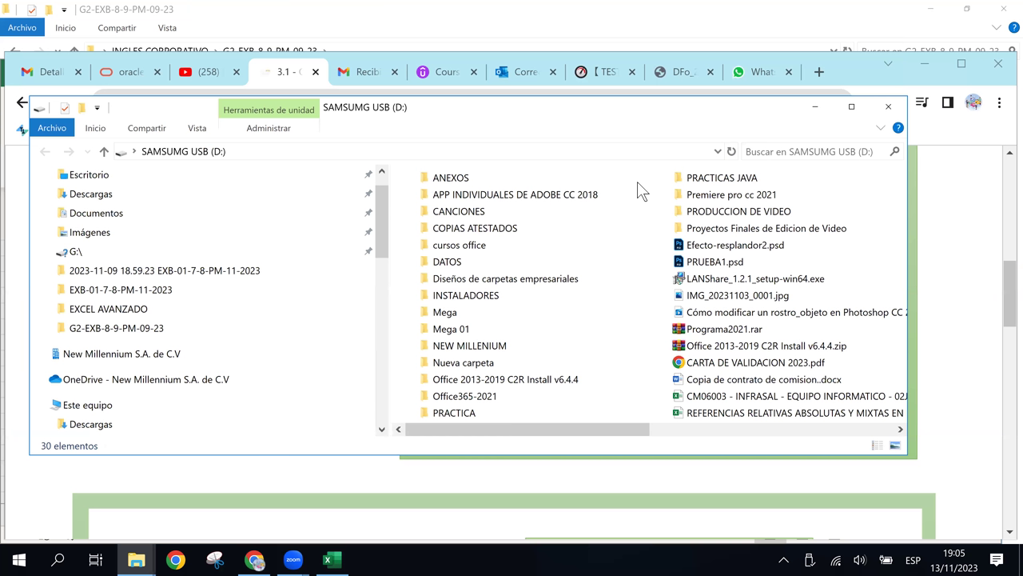
{"action": "left_click", "coordinate": [817, 109]}
{"action": "left_click_drag", "start_coordinate": [1009, 292], "coordinate": [1009, 285]}
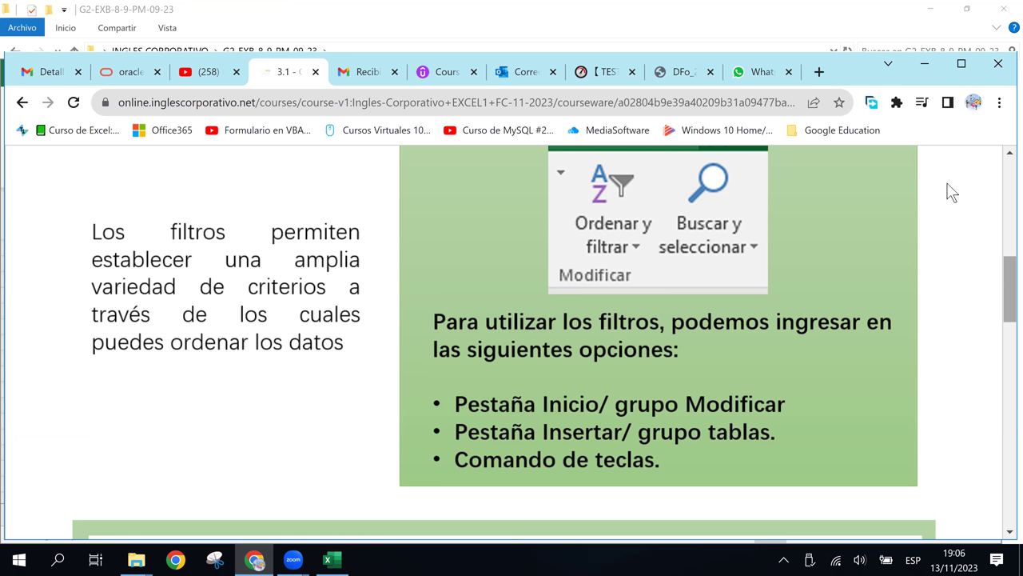
- In Filtros.xlsx, select the header row A1:E1 and review the Insert tab's filter options before returning to Datos
{"action": "left_click", "coordinate": [328, 559]}
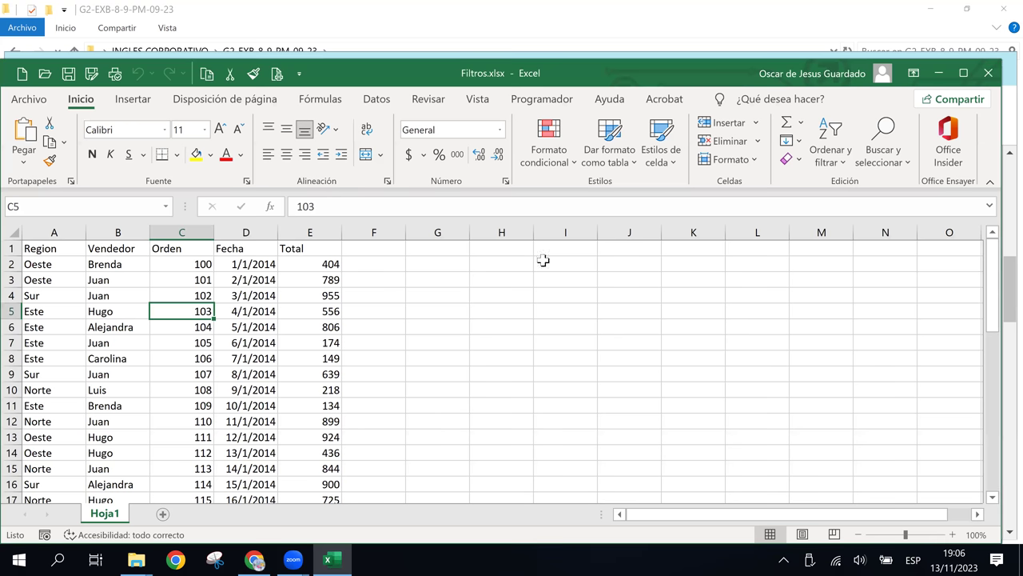
{"action": "left_click", "coordinate": [377, 99]}
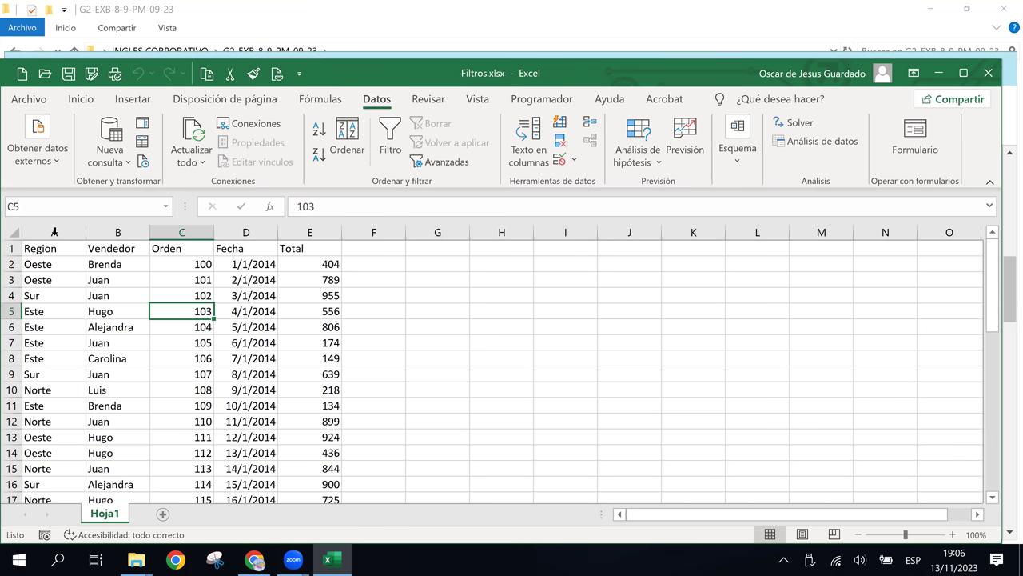
{"action": "left_click_drag", "start_coordinate": [45, 251], "coordinate": [294, 249]}
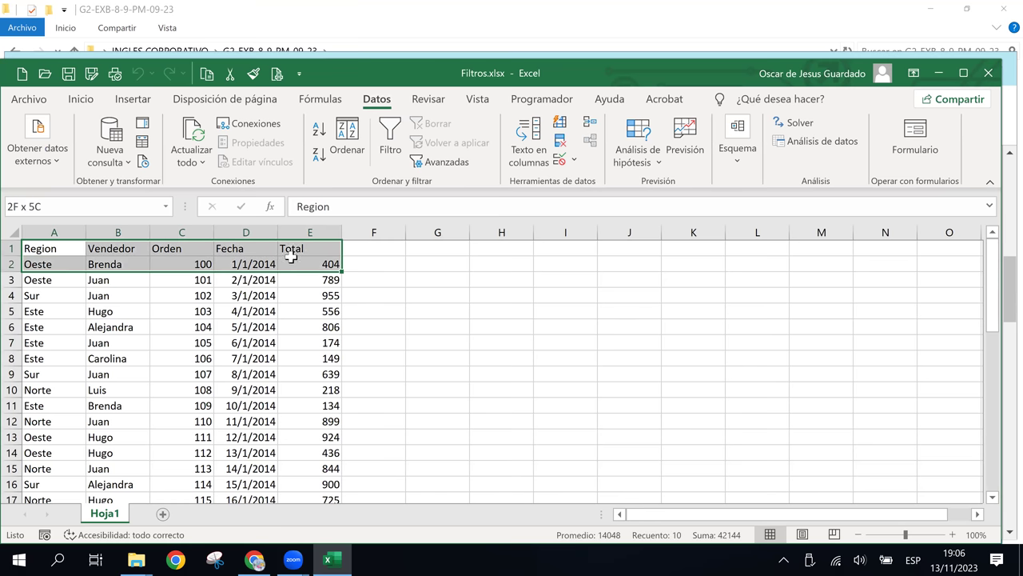
{"action": "left_click", "coordinate": [133, 101]}
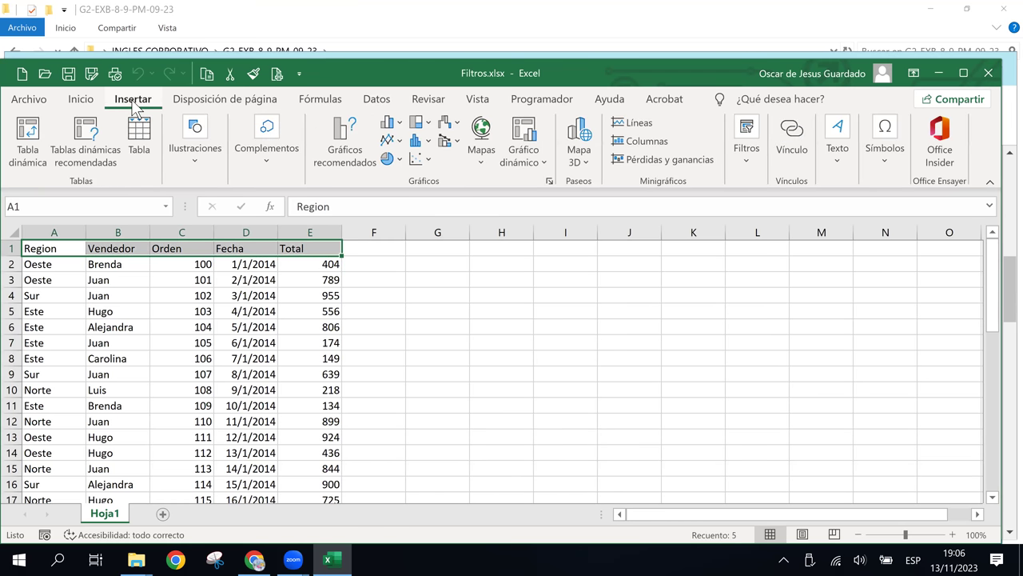
{"action": "left_click", "coordinate": [749, 158]}
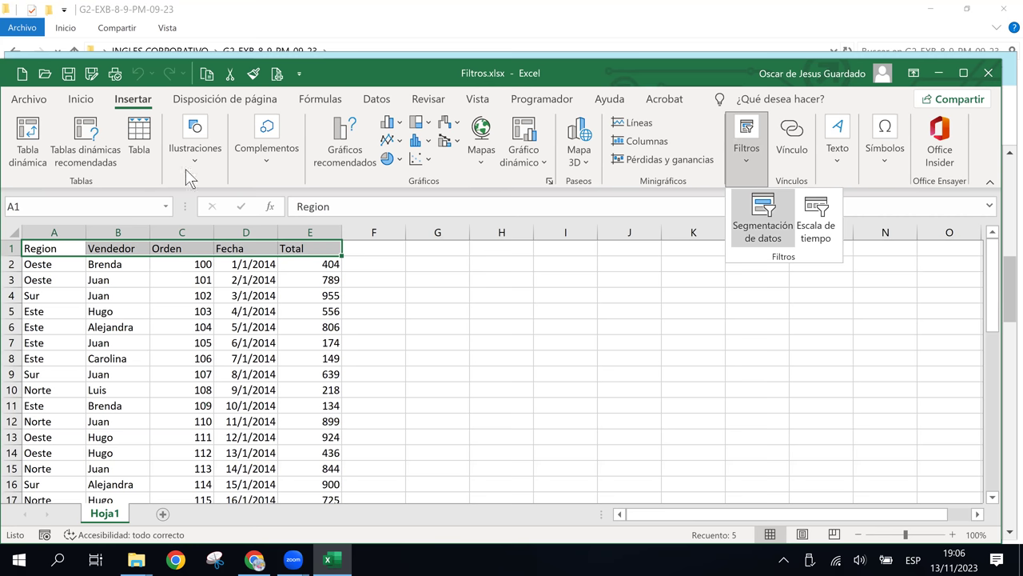
{"action": "left_click", "coordinate": [376, 99]}
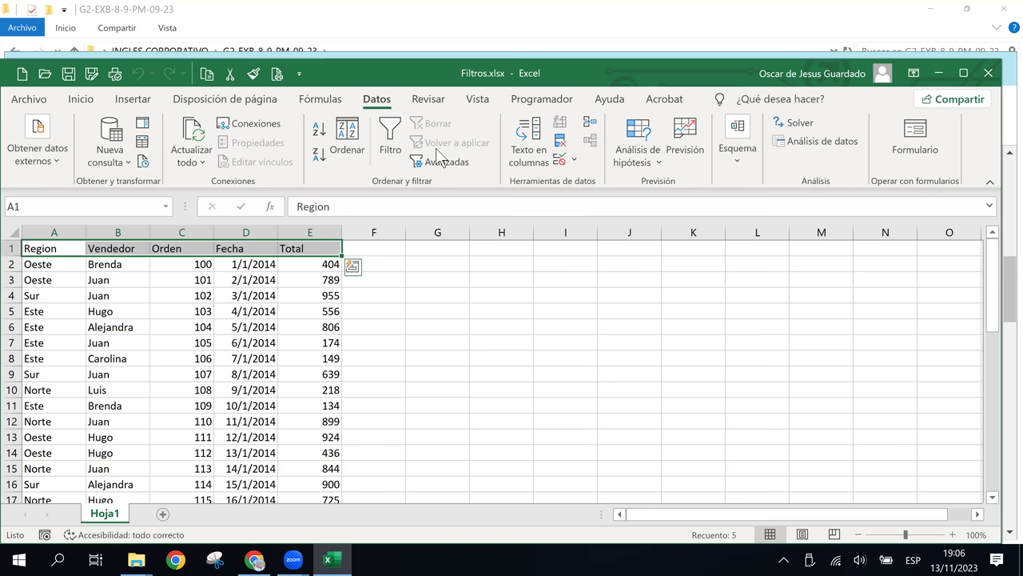
- Turn on AutoFilter for the Region–Total headers, preview the Orden and Fecha dropdowns, and reselect A1:E1
{"action": "left_click", "coordinate": [390, 137]}
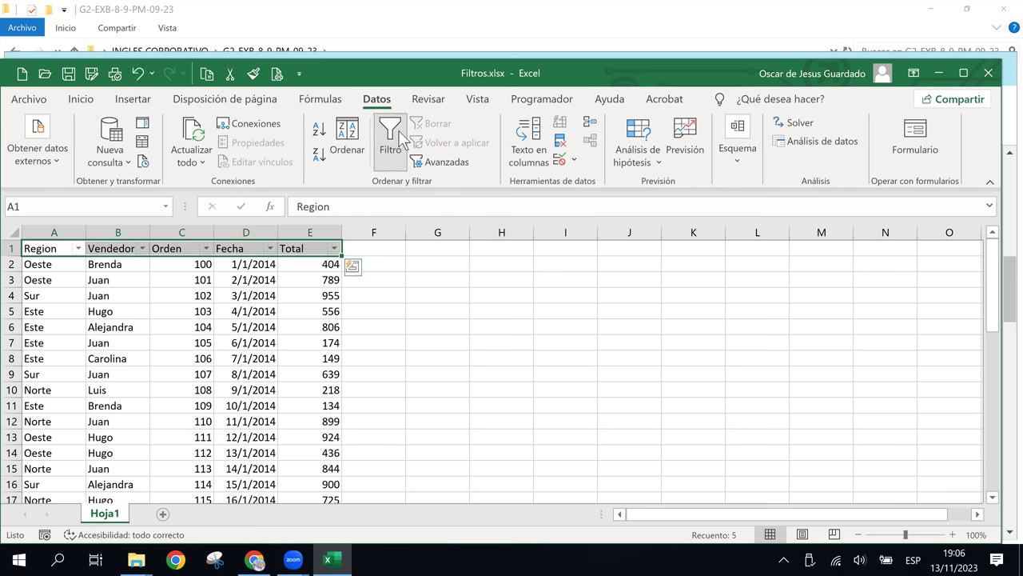
{"action": "left_click", "coordinate": [446, 432]}
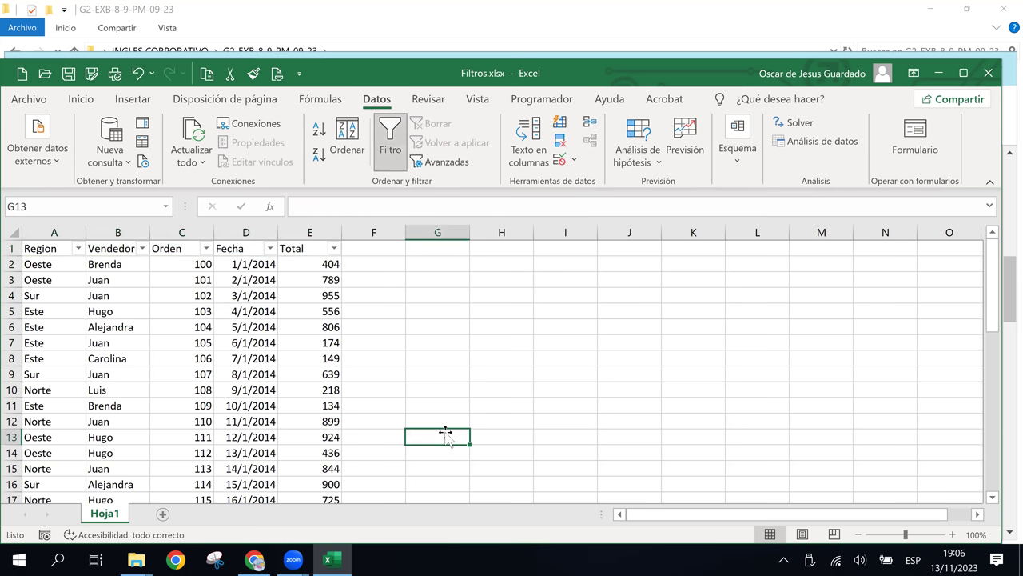
{"action": "left_click", "coordinate": [205, 251]}
{"action": "left_click", "coordinate": [205, 250]}
{"action": "left_click", "coordinate": [272, 251]}
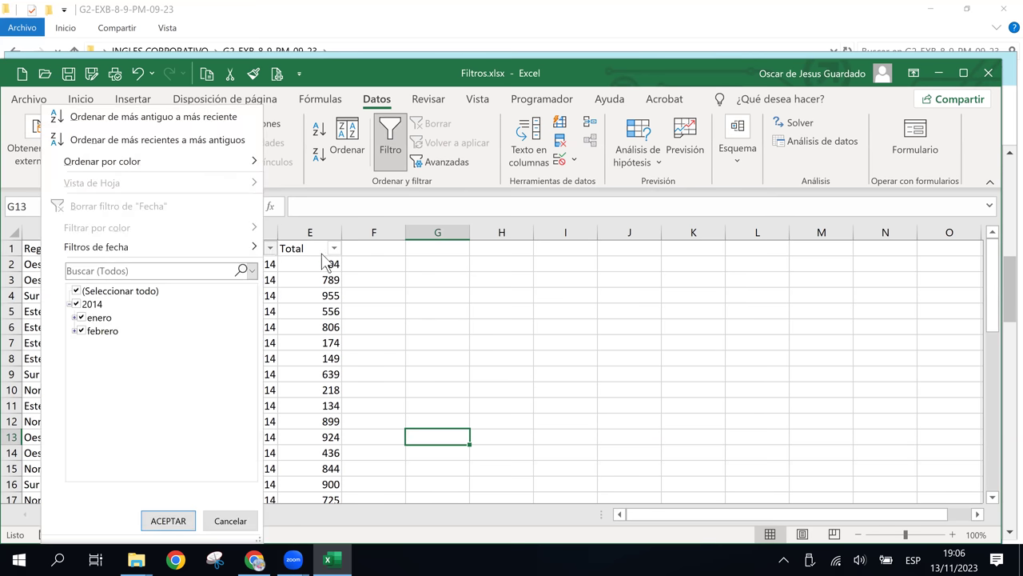
{"action": "left_click", "coordinate": [333, 253]}
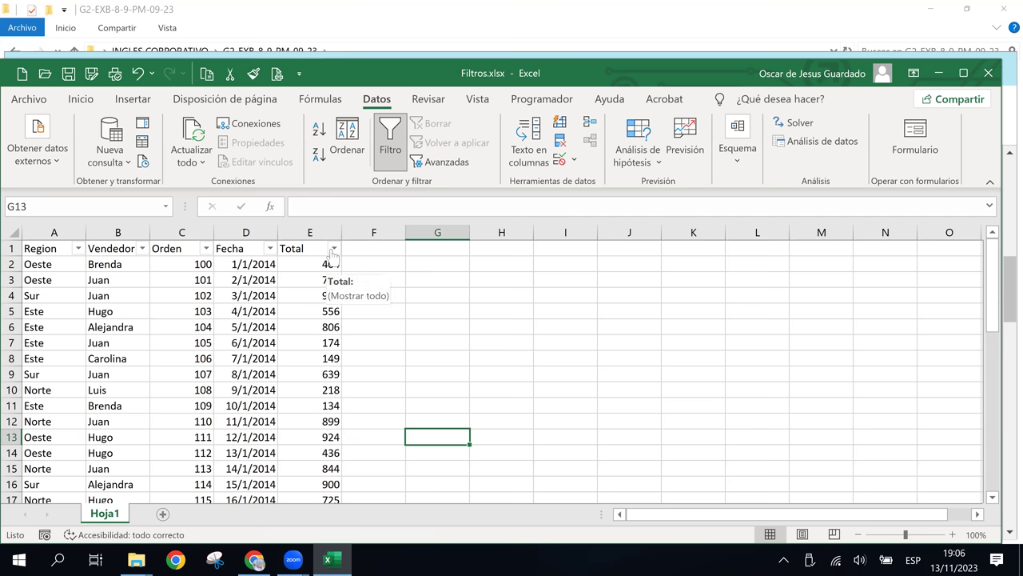
{"action": "left_click_drag", "start_coordinate": [45, 248], "coordinate": [320, 248]}
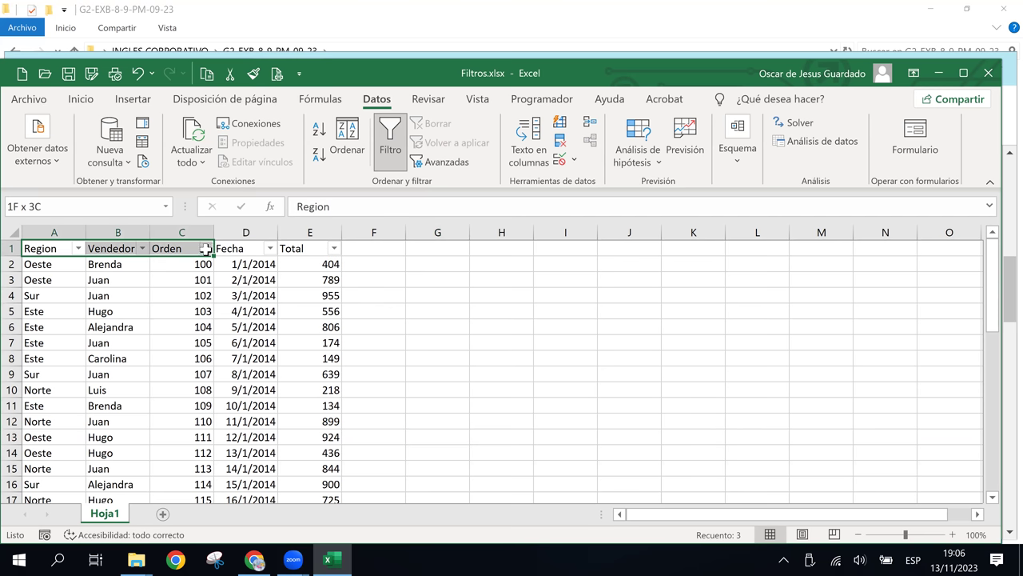
{"action": "left_click", "coordinate": [80, 99]}
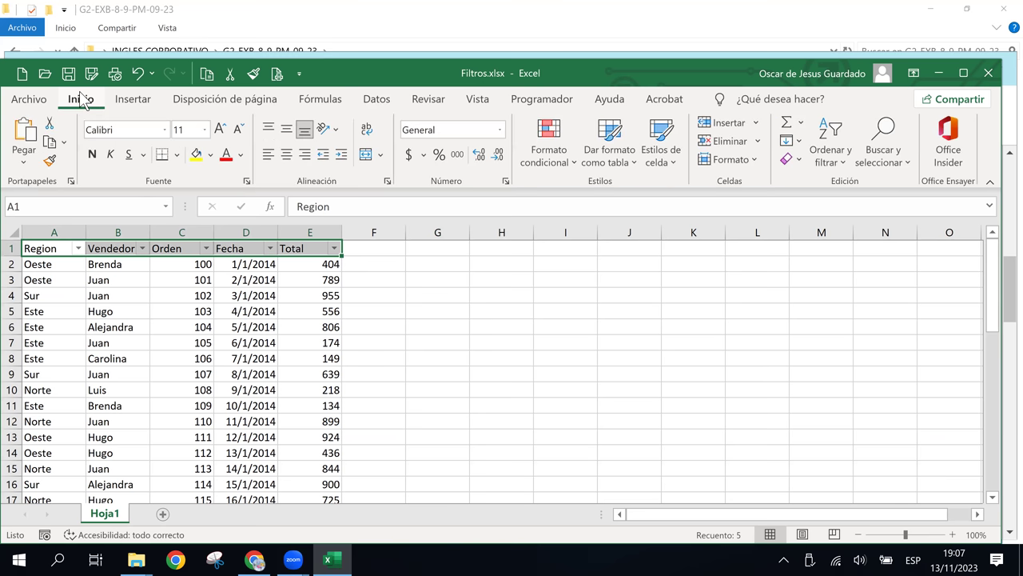
{"action": "left_click", "coordinate": [209, 155]}
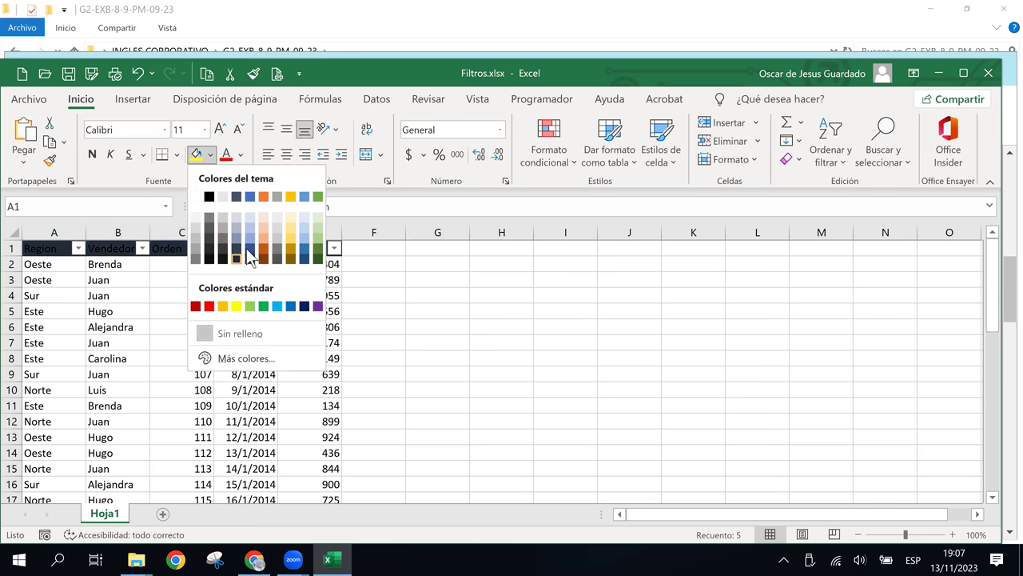
{"action": "left_click", "coordinate": [248, 247]}
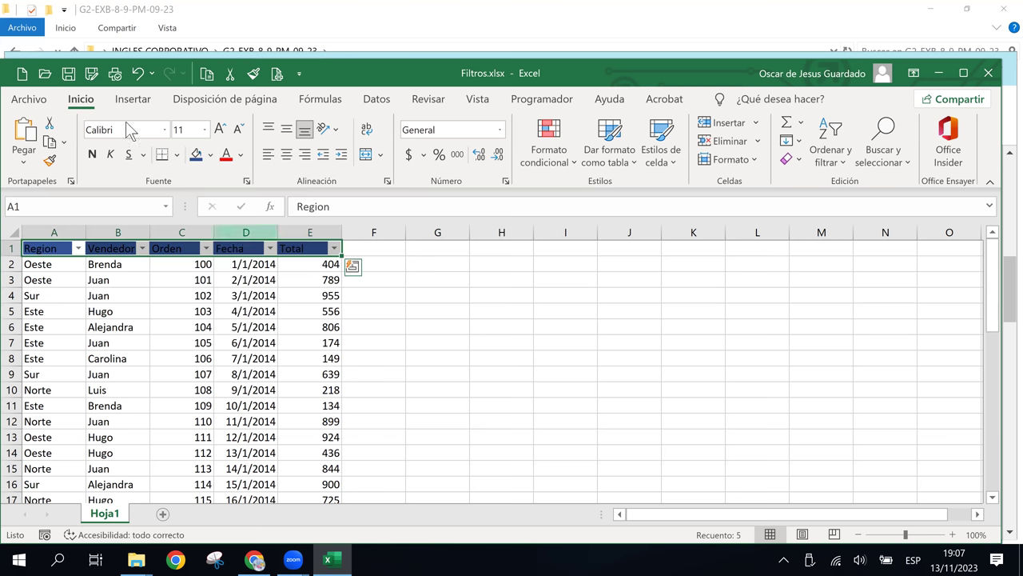
{"action": "left_click", "coordinate": [241, 155]}
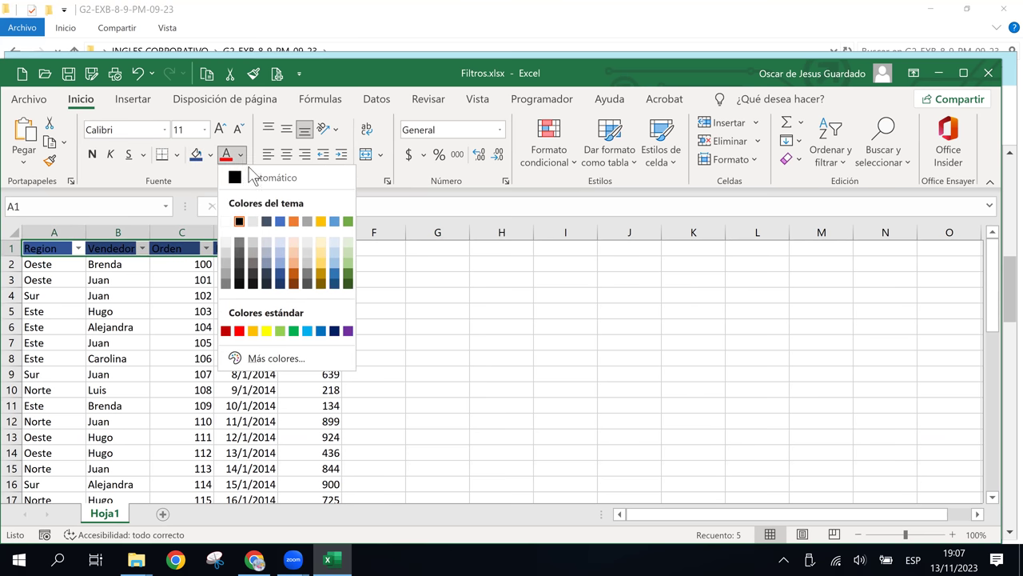
{"action": "left_click", "coordinate": [321, 254]}
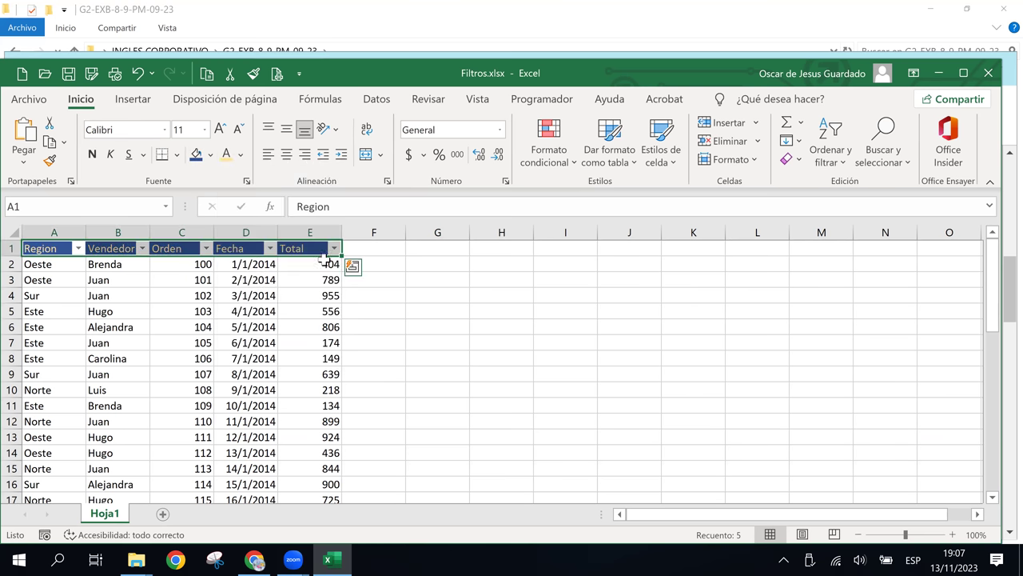
{"action": "left_click", "coordinate": [316, 314]}
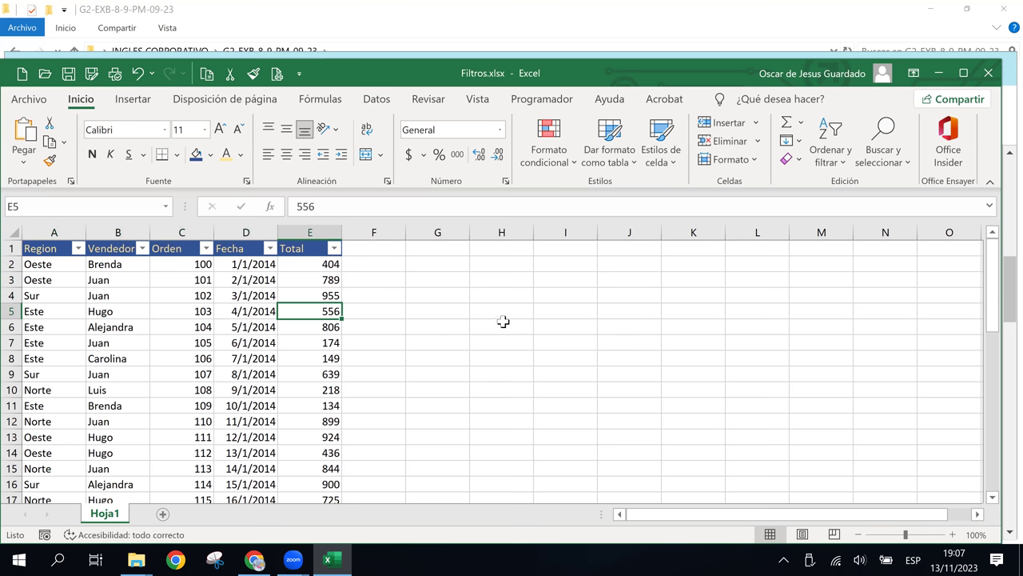
{"action": "left_click", "coordinate": [502, 323]}
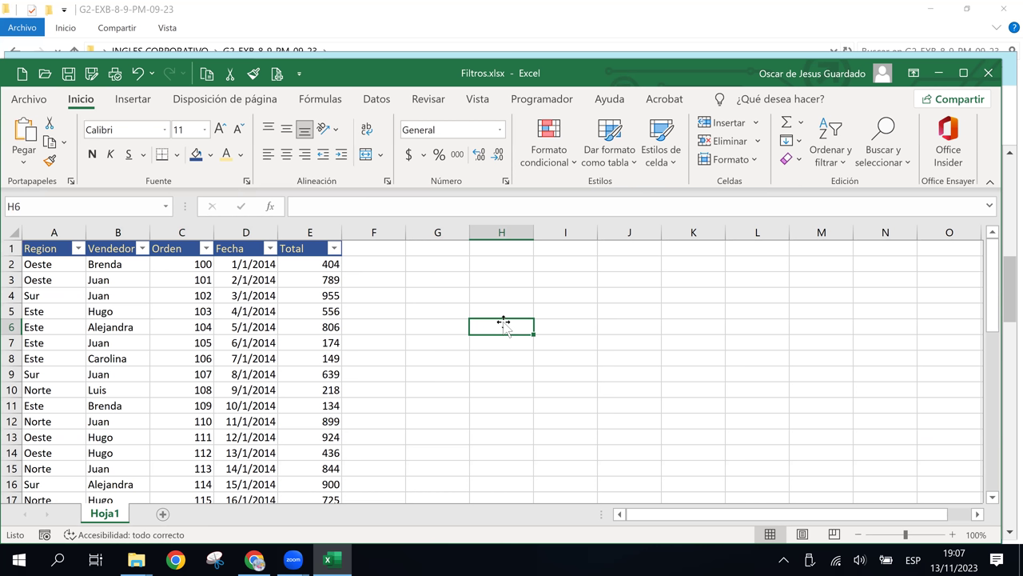
{"action": "key", "text": "Up"}
{"action": "key", "text": "Up"}
{"action": "key", "text": "Left"}
{"action": "key", "text": "Up"}
{"action": "key", "text": "Up"}
{"action": "key", "text": "Up"}
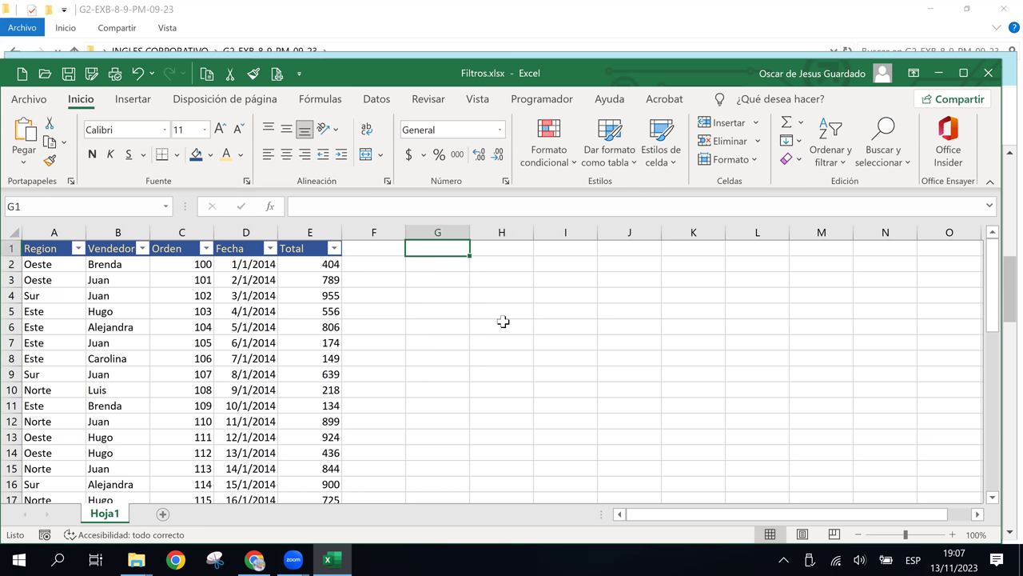
{"action": "key", "text": "Down"}
{"action": "key", "text": "Down"}
{"action": "key", "text": "Down"}
{"action": "key", "text": "Up"}
{"action": "key", "text": "Up"}
{"action": "key", "text": "Up"}
- Return to the course page in Chrome and scroll down to the Filtros de selección slide
{"action": "left_click", "coordinate": [254, 562]}
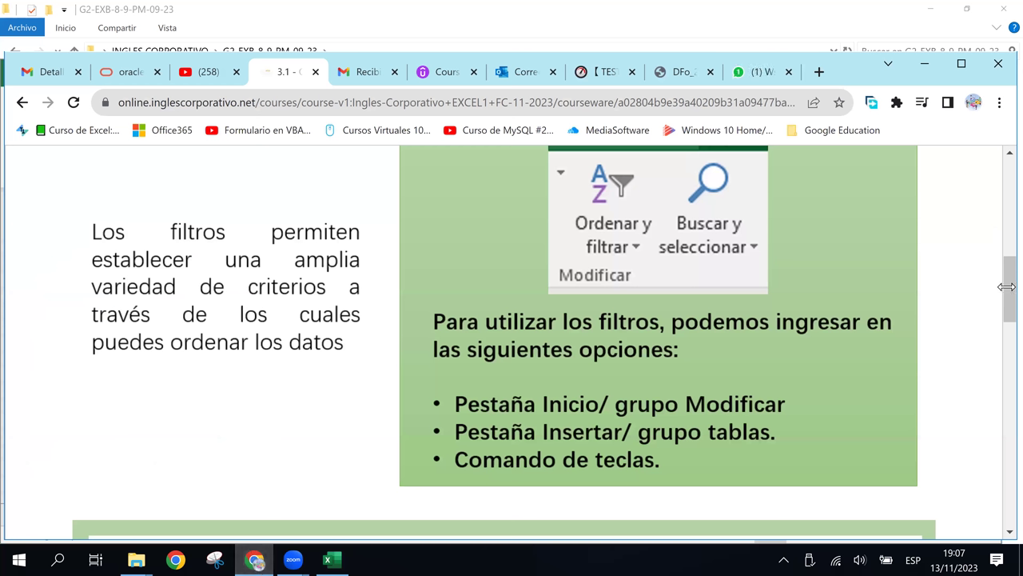
{"action": "left_click_drag", "start_coordinate": [1009, 294], "coordinate": [1009, 364]}
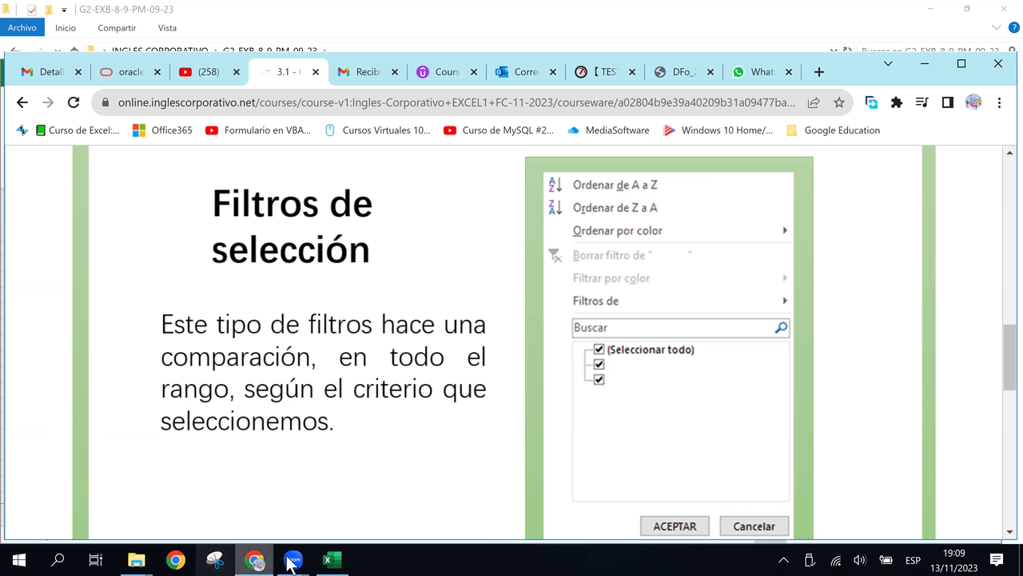
- Switch between Filtros.xlsx and the course lesson, ending with the workbook in front
{"action": "left_click", "coordinate": [334, 562]}
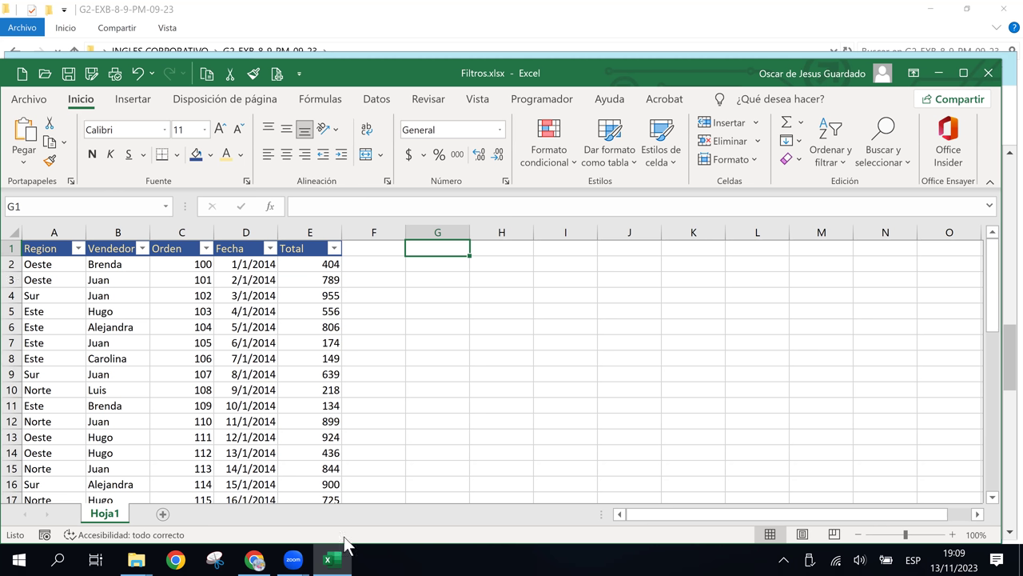
{"action": "left_click", "coordinate": [254, 559]}
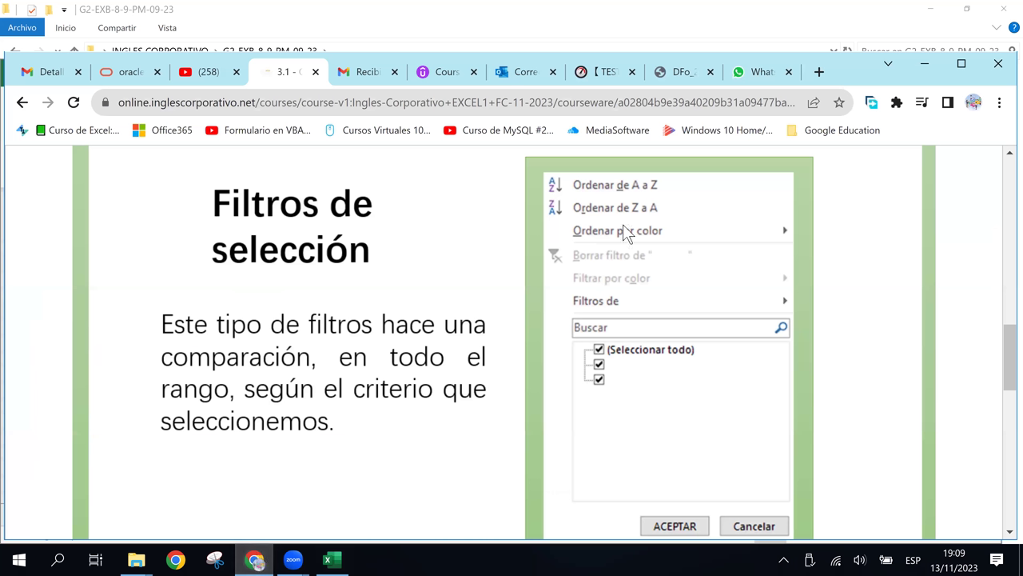
{"action": "left_click_drag", "start_coordinate": [1009, 365], "coordinate": [1009, 369]}
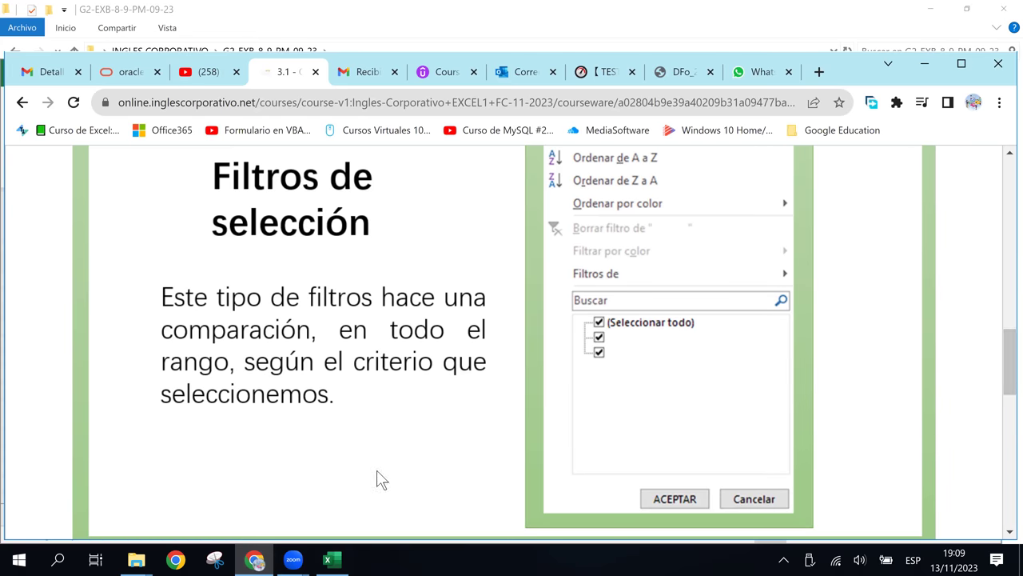
{"action": "left_click", "coordinate": [328, 559]}
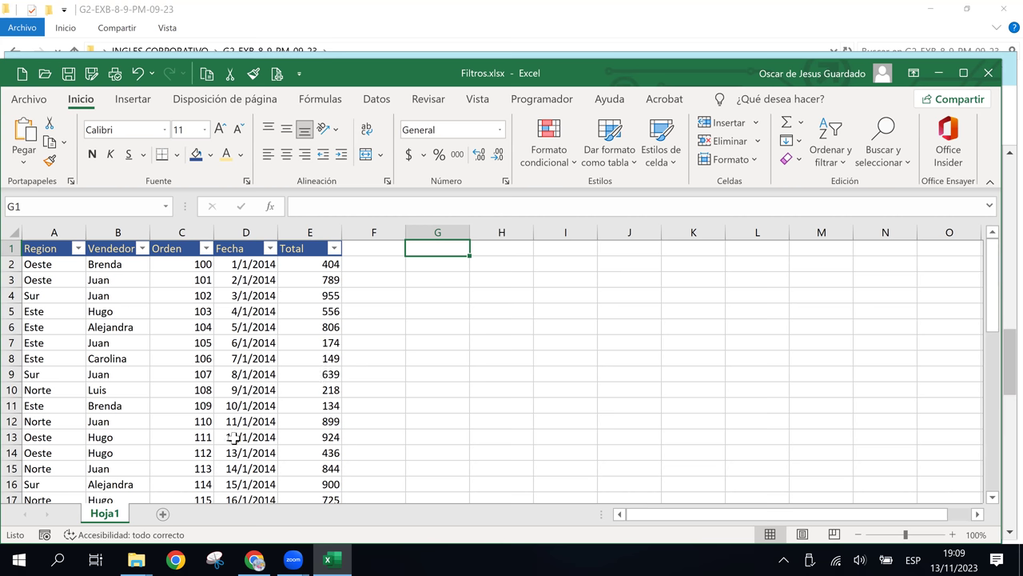
{"action": "left_click", "coordinate": [250, 309]}
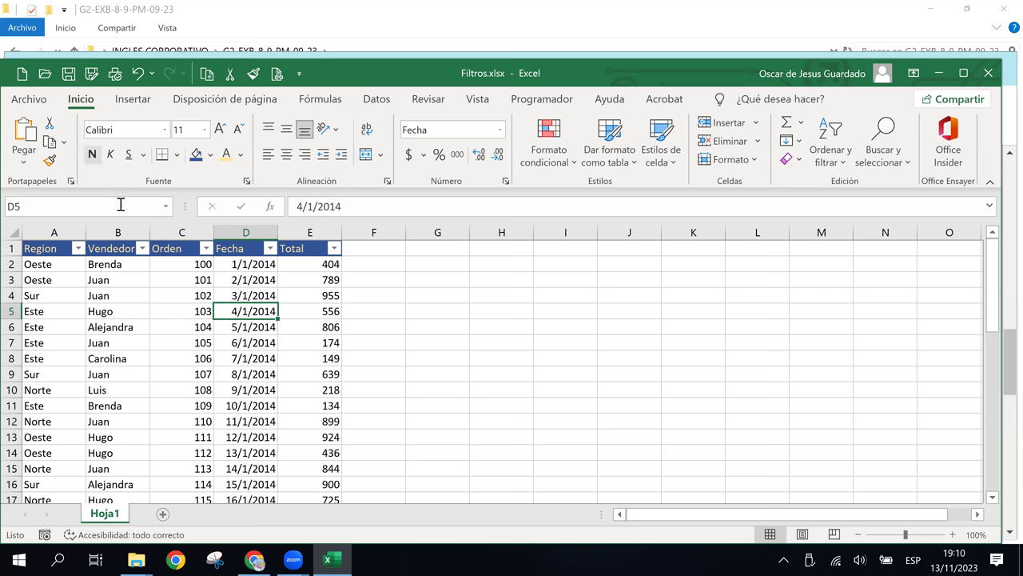
- Filter the Vendedor column to only Brenda and Carolina, leaving 12 of 42 records
{"action": "left_click", "coordinate": [142, 249]}
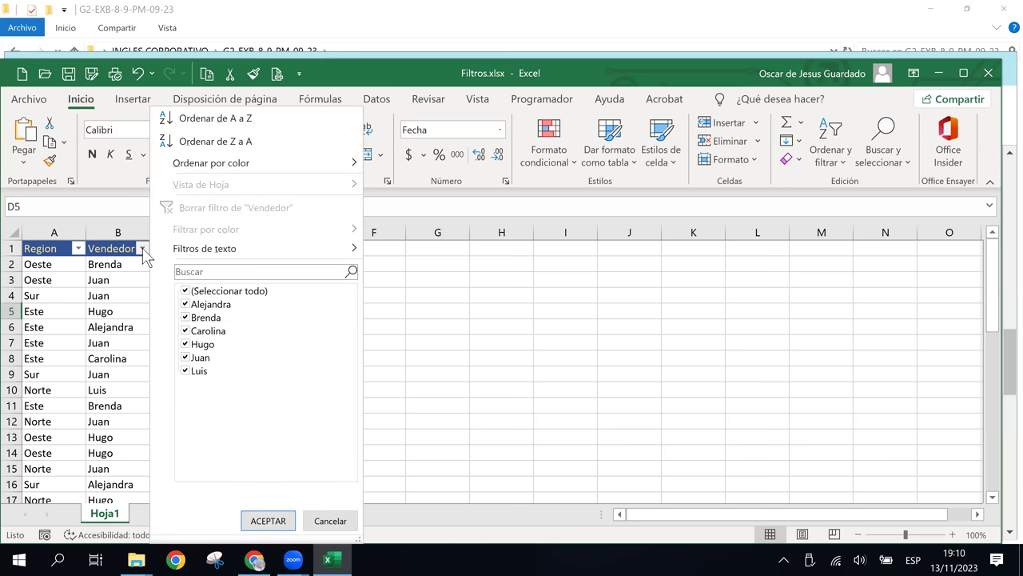
{"action": "left_click", "coordinate": [187, 292]}
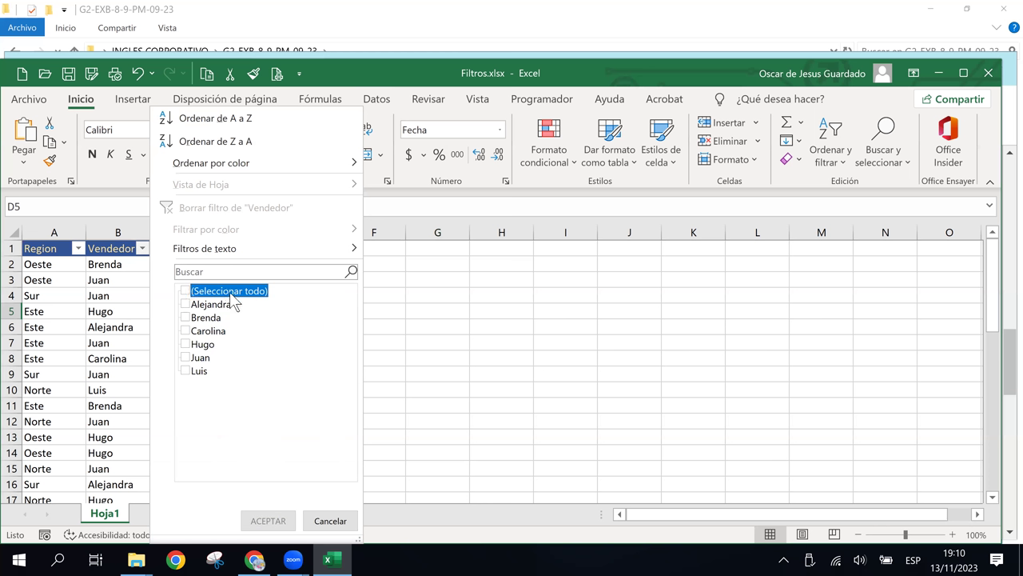
{"action": "left_click", "coordinate": [186, 332]}
{"action": "left_click", "coordinate": [186, 318]}
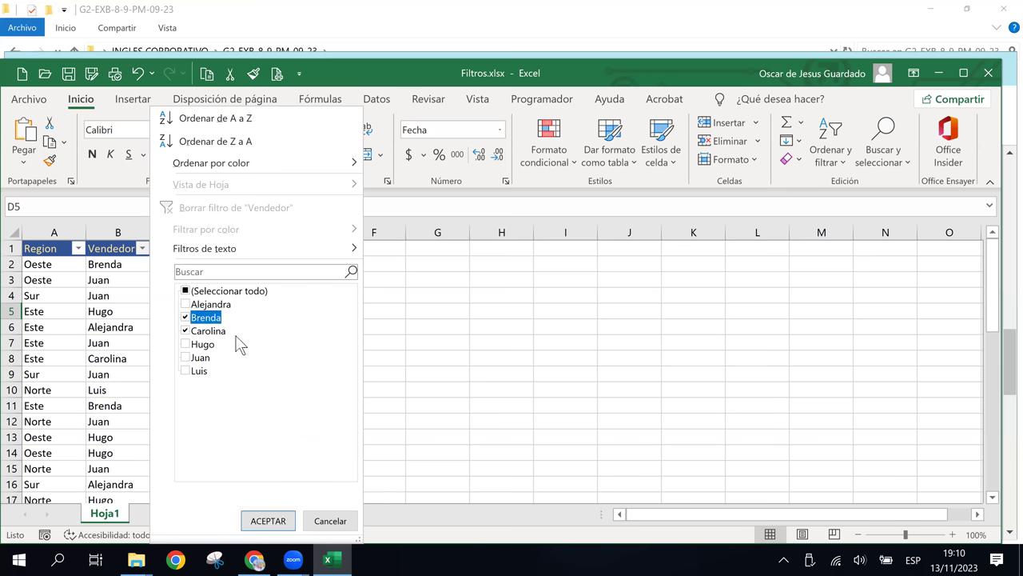
{"action": "left_click", "coordinate": [269, 522]}
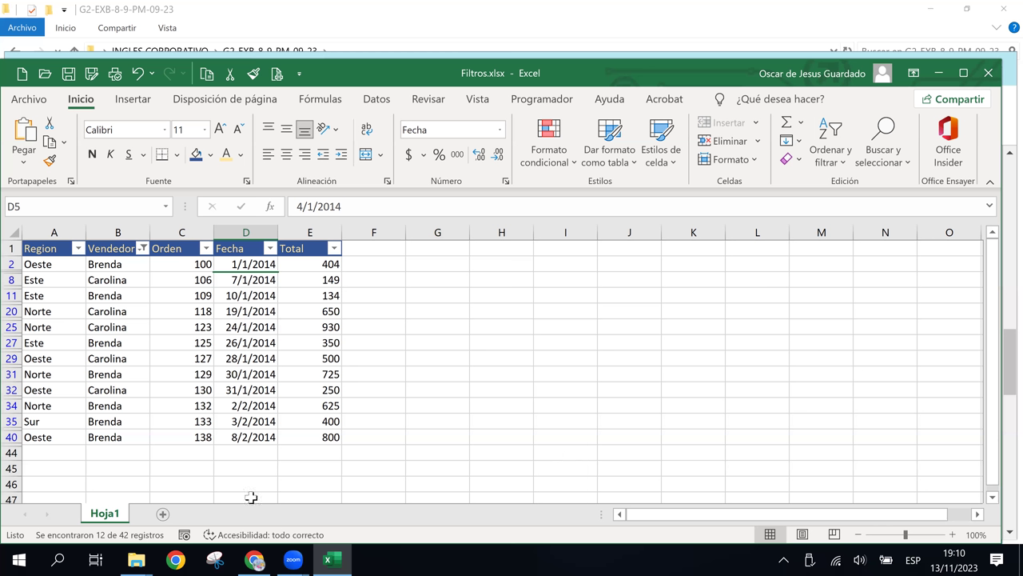
- Select the filtered Vendedor values and try sorting them, cancelling at the sort warning
{"action": "left_click", "coordinate": [107, 264]}
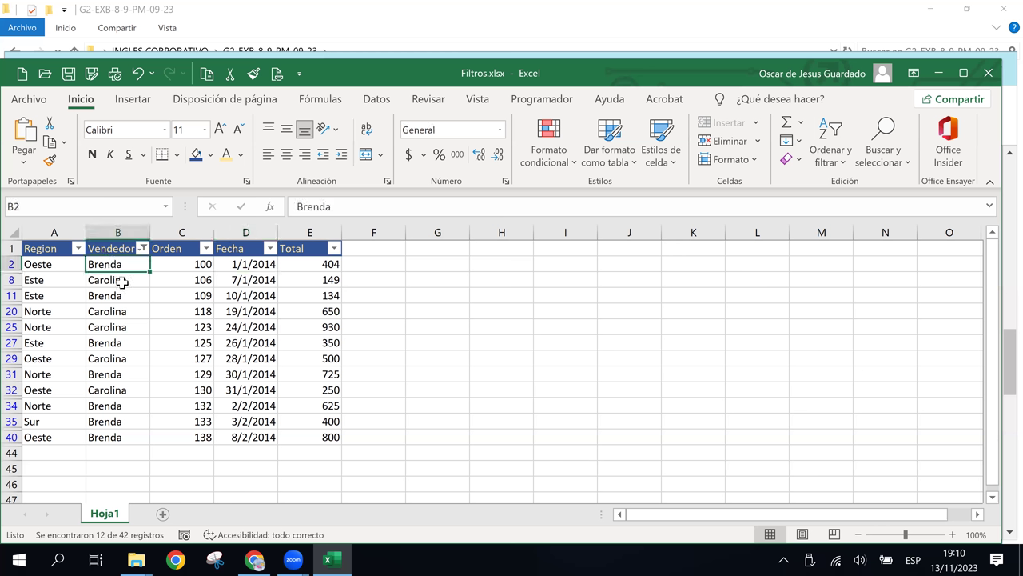
{"action": "left_click", "coordinate": [116, 276]}
{"action": "left_click_drag", "start_coordinate": [112, 264], "coordinate": [122, 429]}
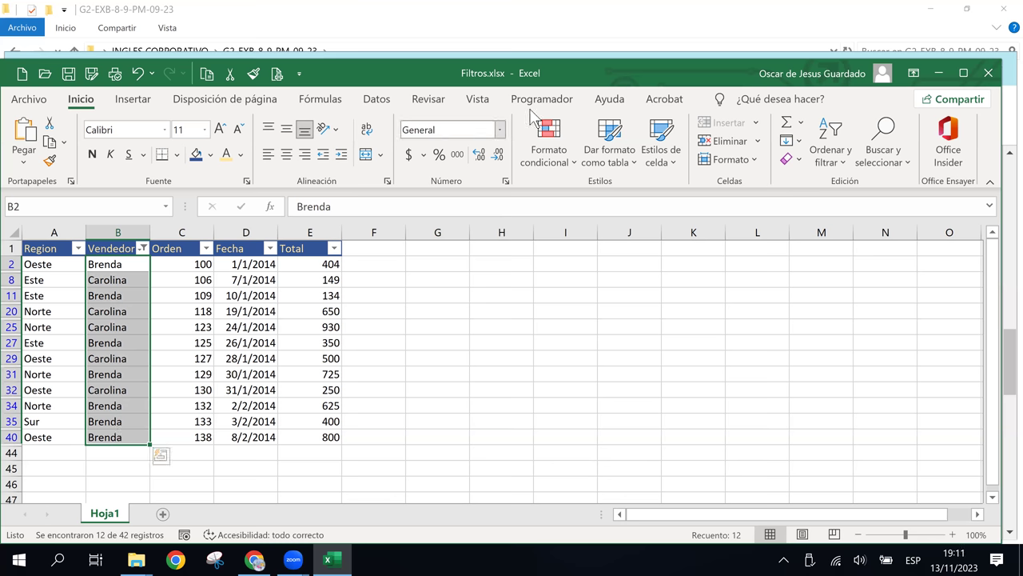
{"action": "left_click", "coordinate": [381, 104]}
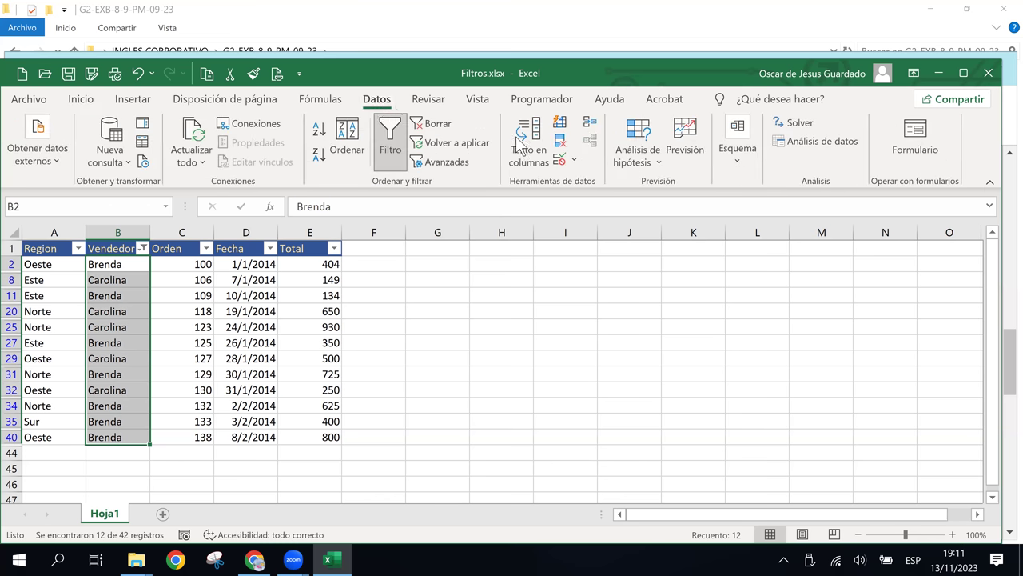
{"action": "left_click", "coordinate": [347, 140]}
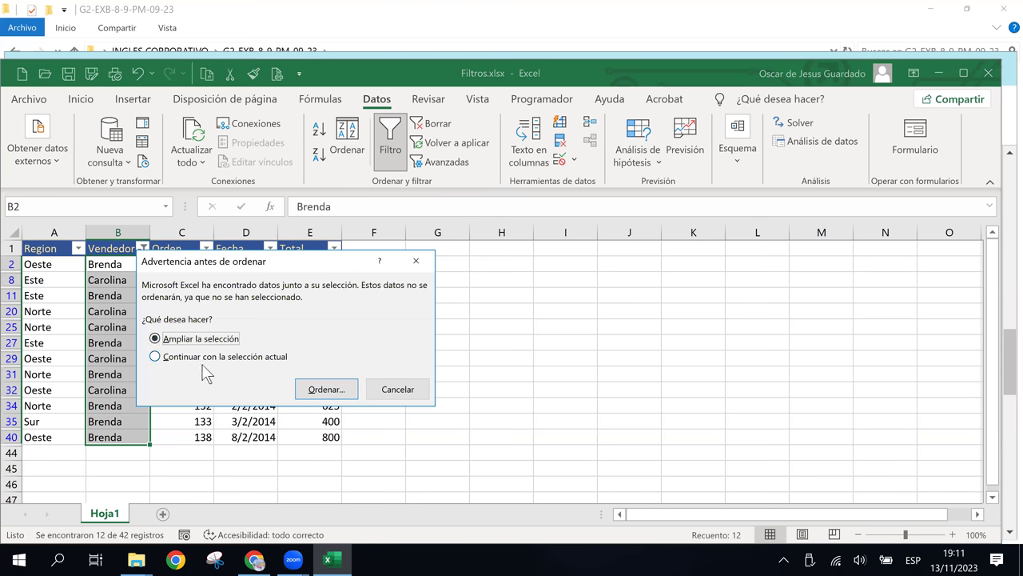
{"action": "left_click", "coordinate": [390, 389]}
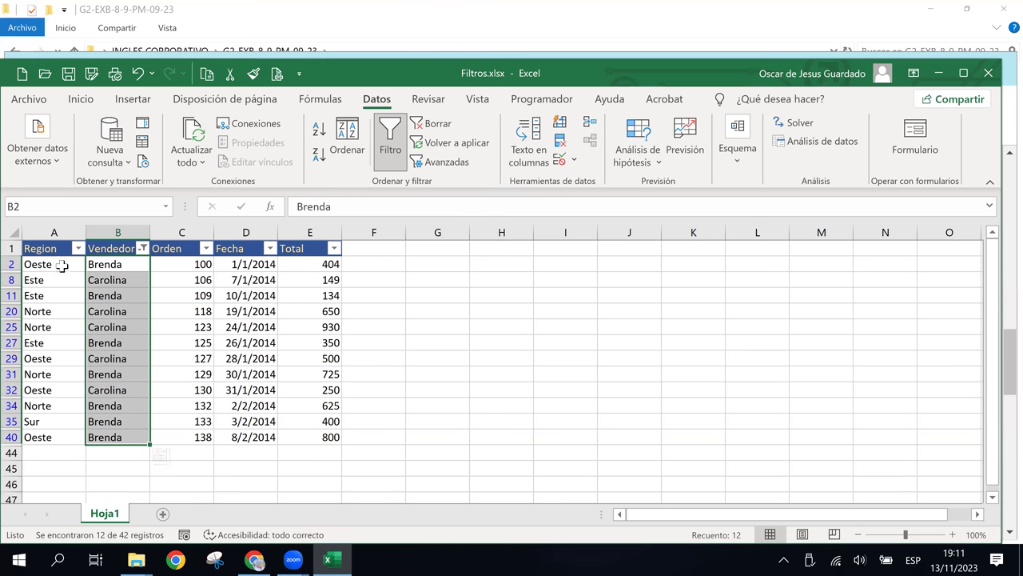
- Select the whole filtered table with headers and custom-sort it by Vendedor, A to Z
{"action": "mouse_move", "coordinate": [48, 249]}
{"action": "left_mouse_down"}
{"action": "mouse_move", "coordinate": [279, 450]}
{"action": "mouse_move", "coordinate": [308, 437]}
{"action": "left_mouse_up"}
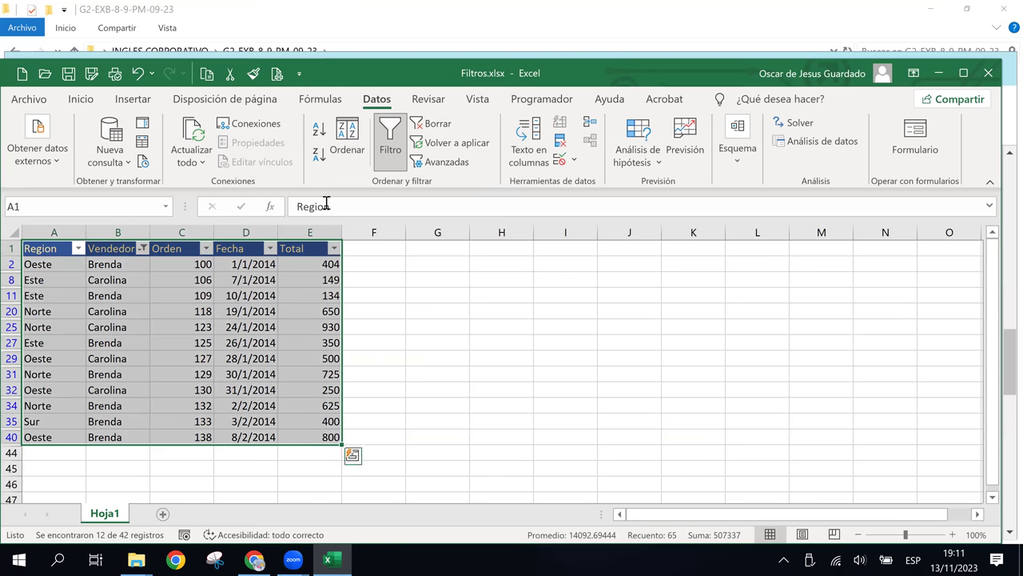
{"action": "left_click", "coordinate": [359, 141]}
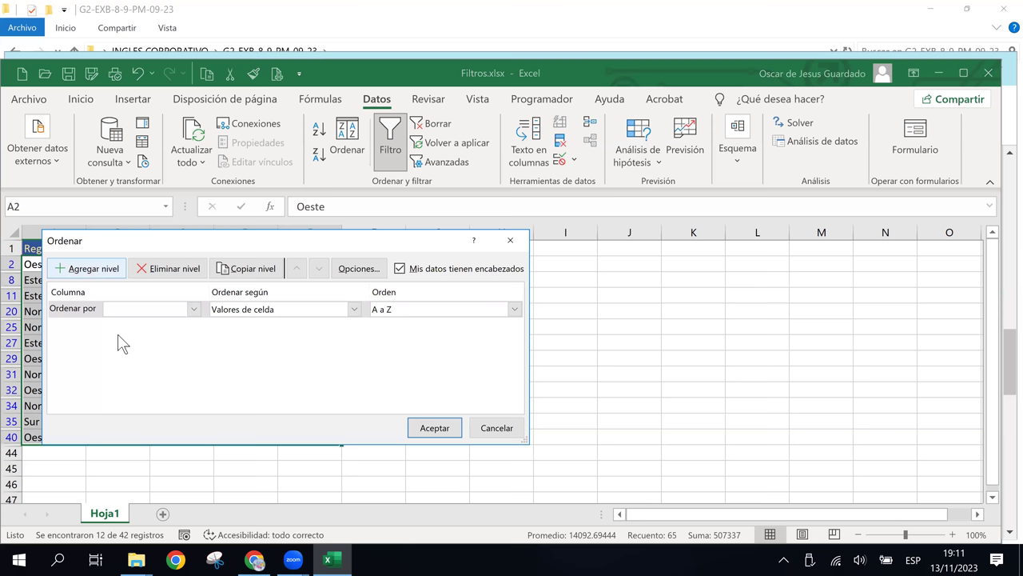
{"action": "left_click", "coordinate": [195, 310]}
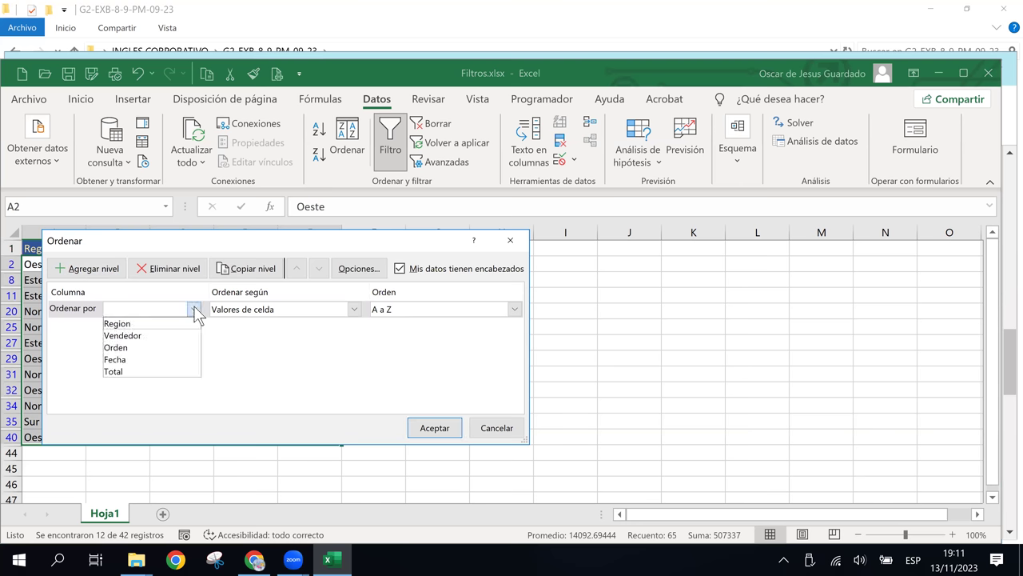
{"action": "left_click", "coordinate": [201, 242]}
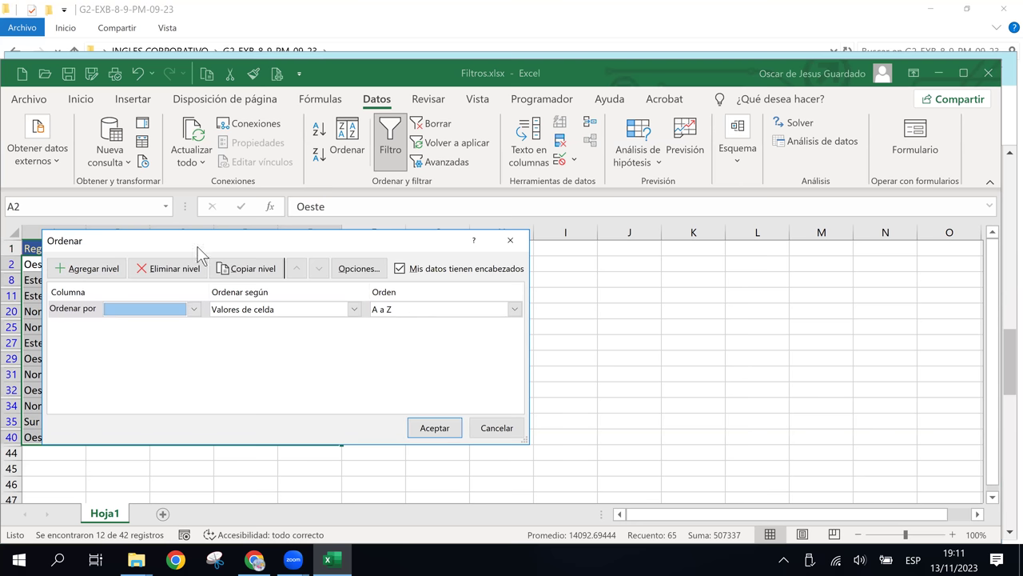
{"action": "left_click", "coordinate": [195, 311]}
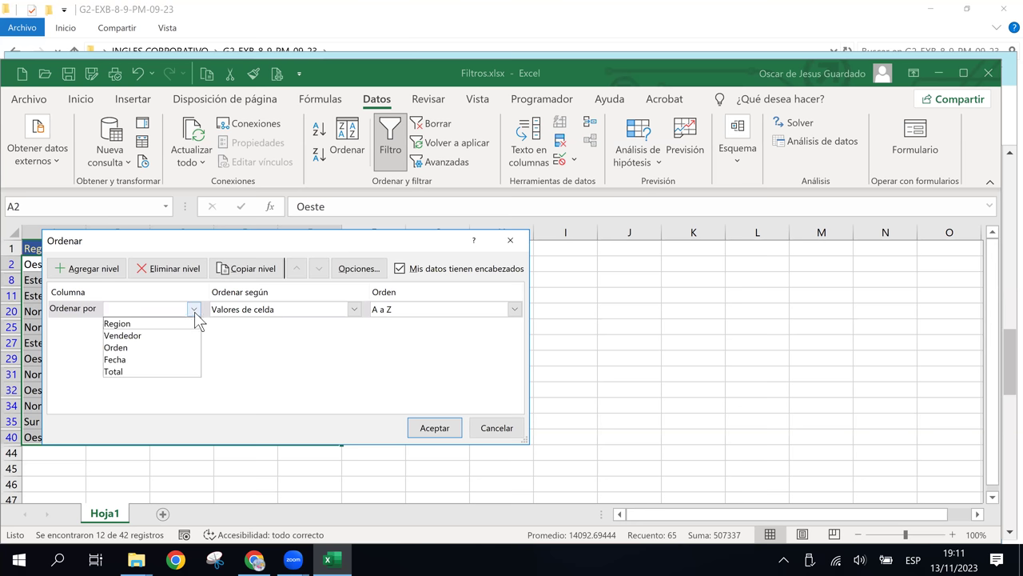
{"action": "left_click", "coordinate": [150, 337]}
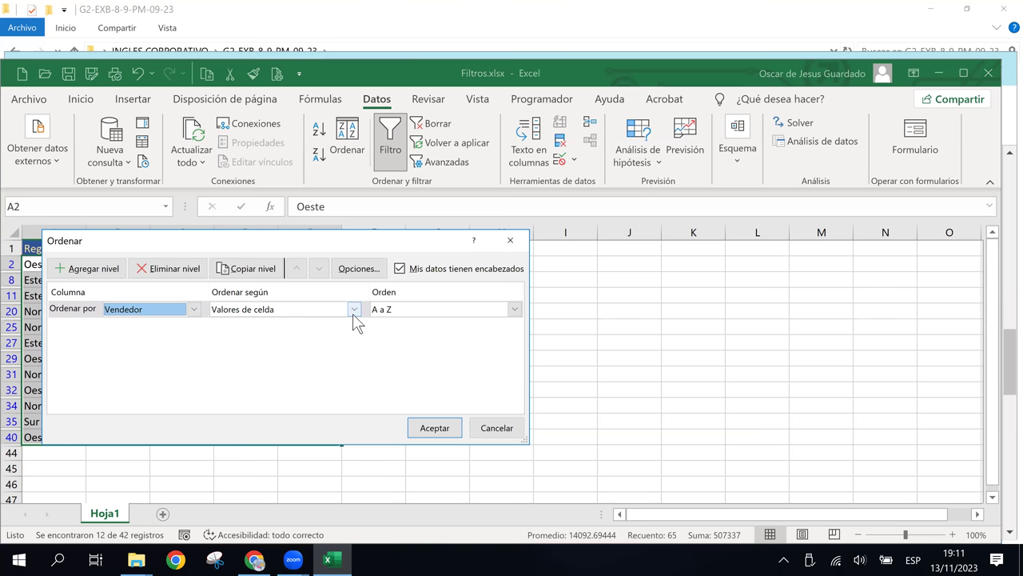
{"action": "left_click", "coordinate": [438, 432]}
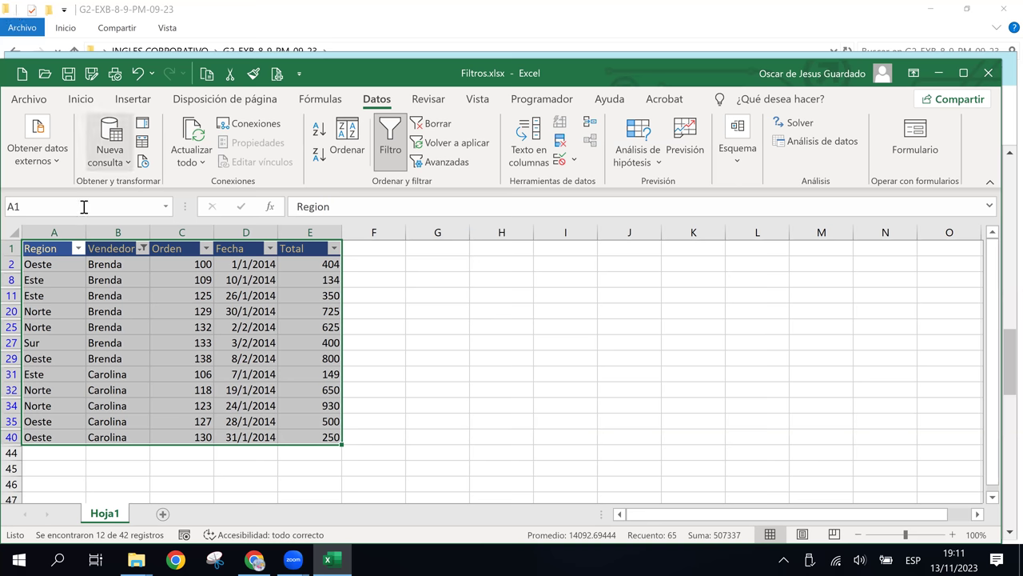
- Review the Vendedor filter unchanged, select cell B27, then return to Filtros.xlsx after checking Chrome
{"action": "left_click", "coordinate": [143, 249]}
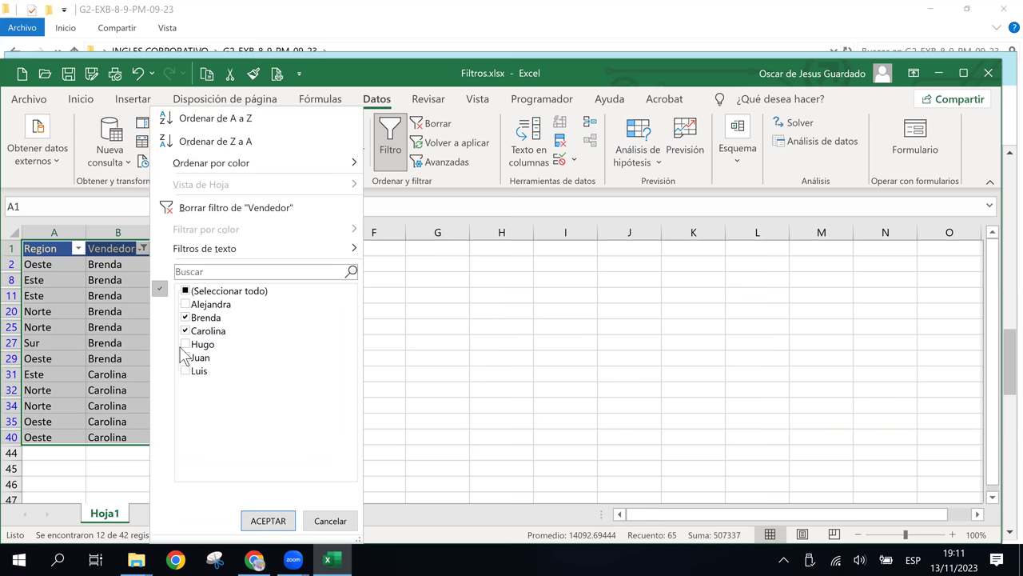
{"action": "left_click", "coordinate": [330, 520]}
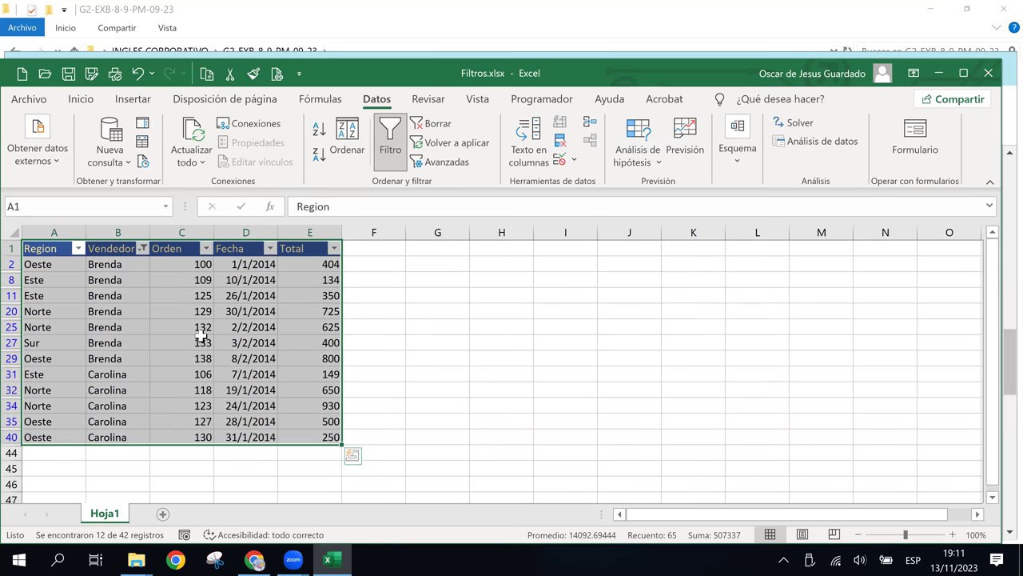
{"action": "left_click", "coordinate": [201, 338]}
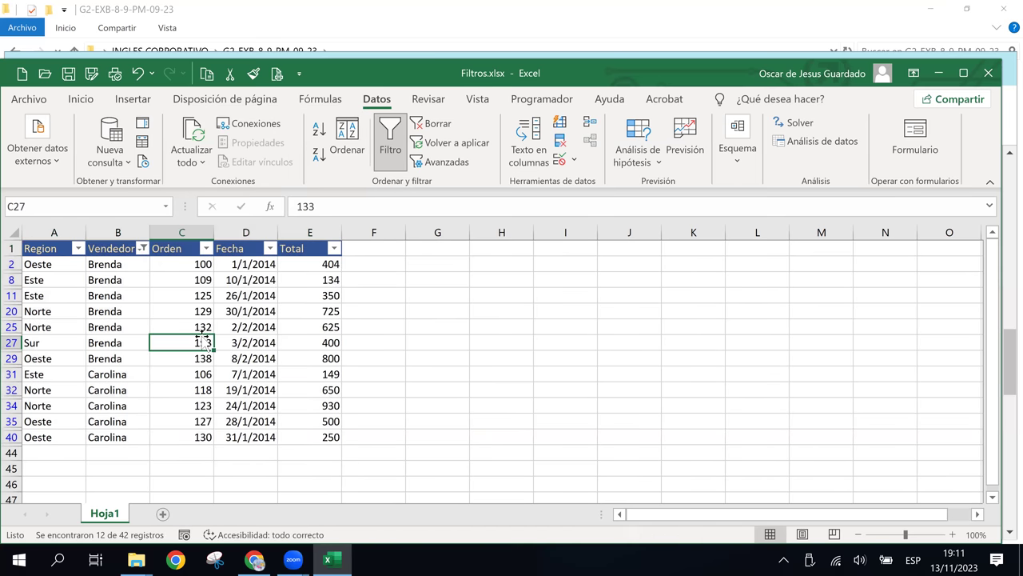
{"action": "left_click", "coordinate": [137, 343]}
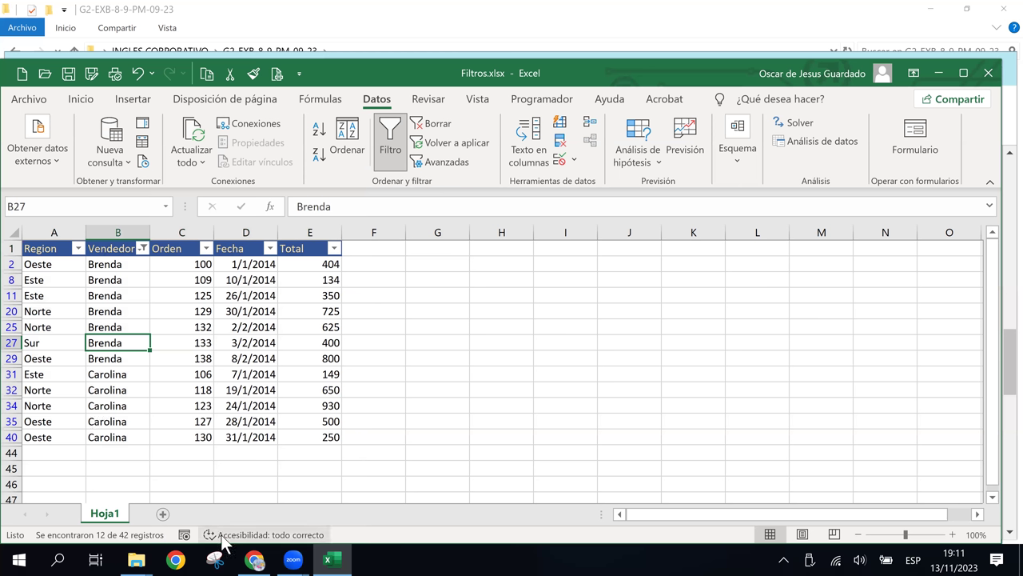
{"action": "left_click", "coordinate": [254, 562]}
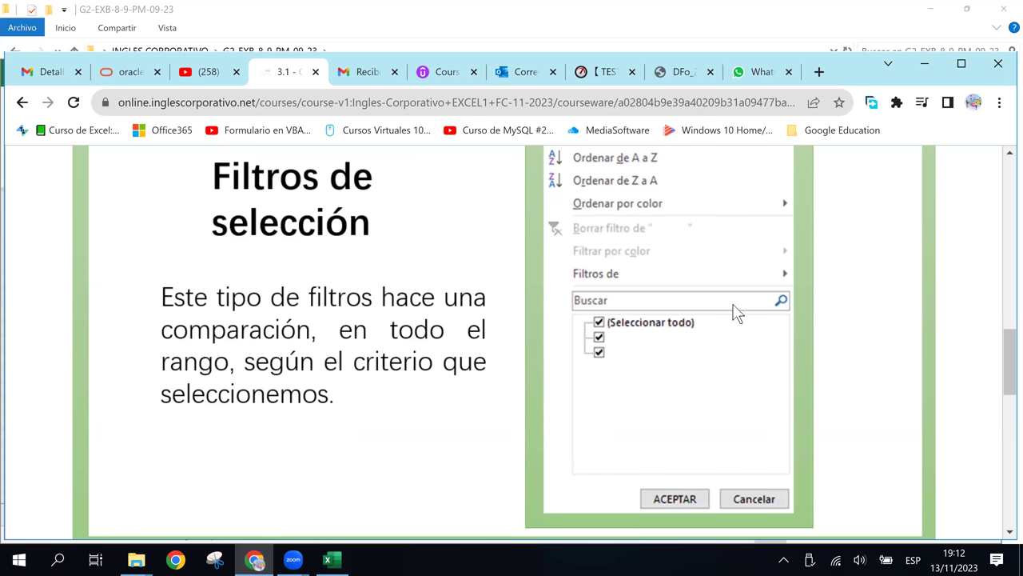
{"action": "left_click", "coordinate": [332, 560]}
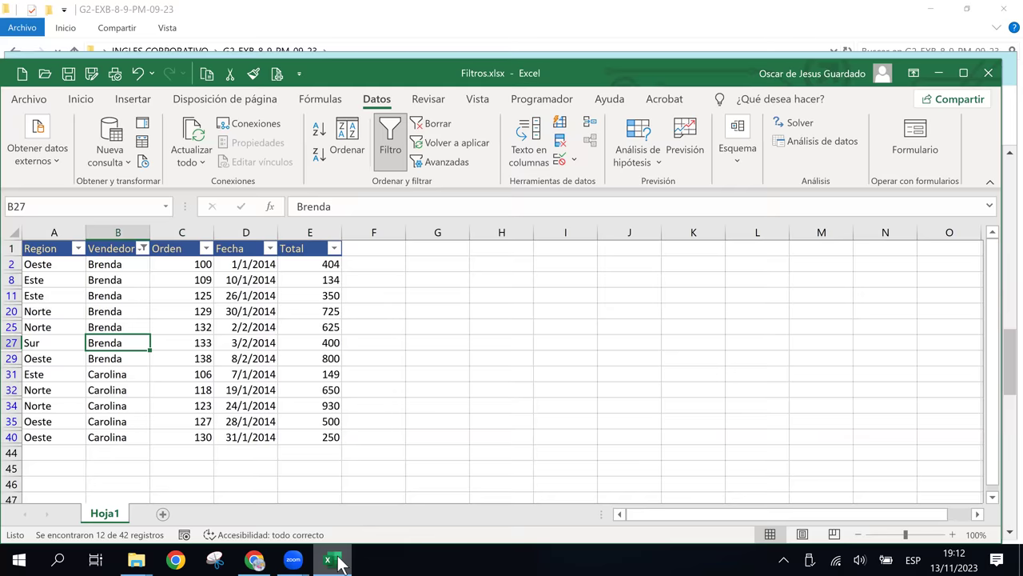
- Add Alejandra to the Vendedor filter alongside Brenda and Carolina, showing 18 of 42 records
{"action": "left_click", "coordinate": [142, 249]}
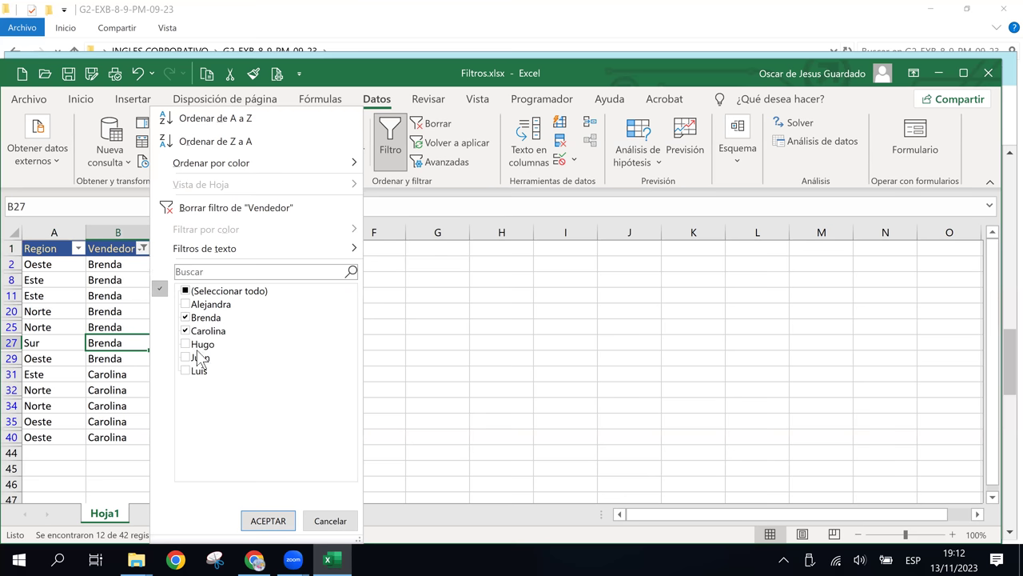
{"action": "left_click", "coordinate": [186, 304]}
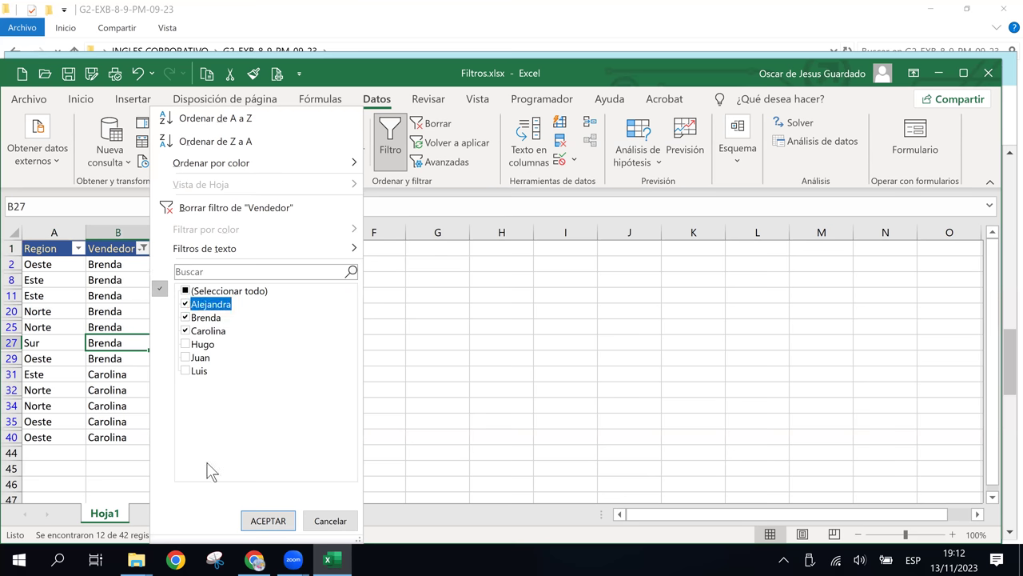
{"action": "left_click", "coordinate": [263, 524]}
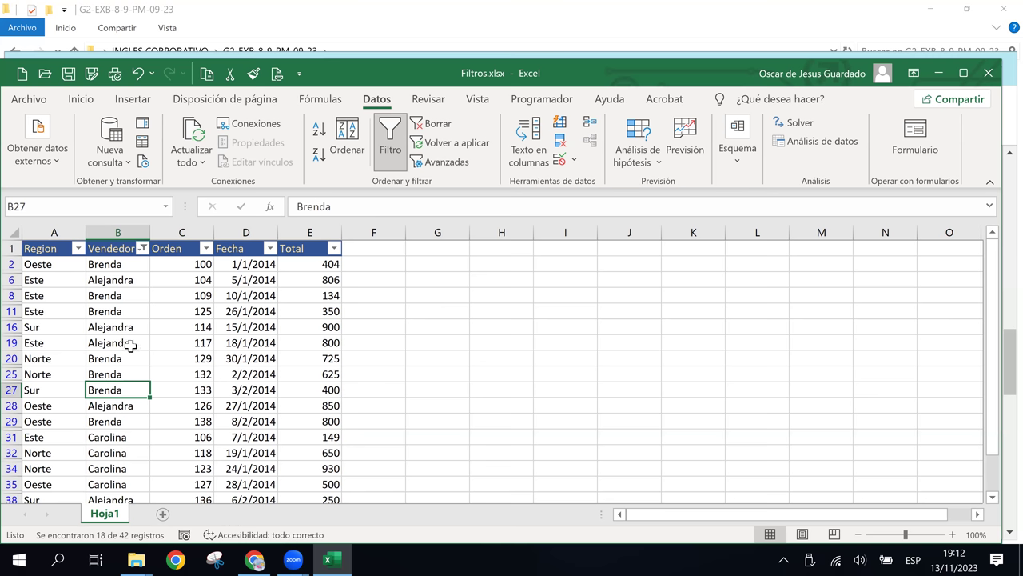
- Move through the filtered Vendedor rows with Ctrl+arrow keys, ending on Alejandra's entry in row 6
{"action": "key", "text": "Down"}
{"action": "key", "text": "Down"}
{"action": "key", "text": "Down"}
{"action": "key", "text": "Down"}
{"action": "key", "text": "Down"}
{"action": "key", "text": "Down"}
{"action": "key", "text": "Down"}
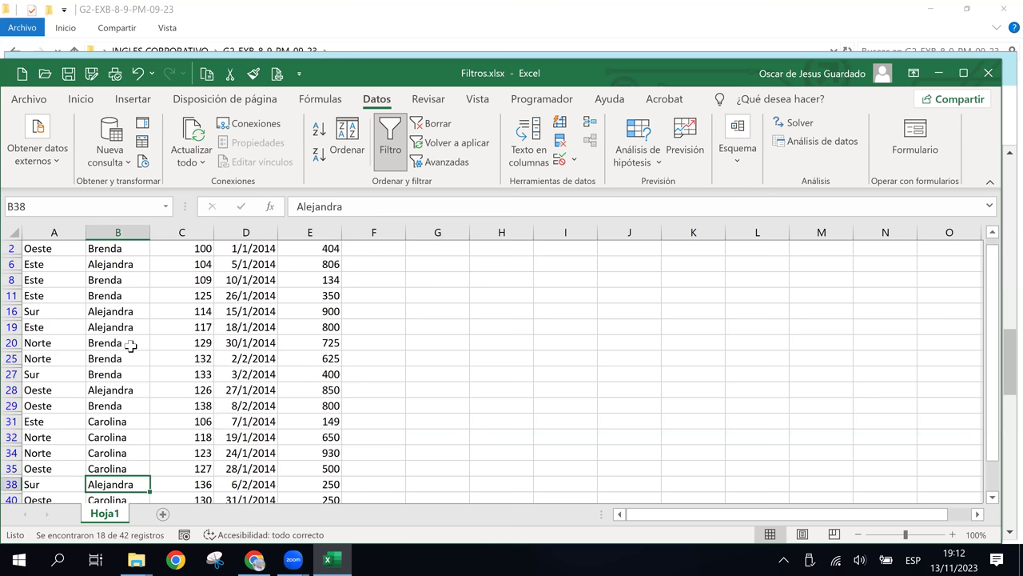
{"action": "key", "text": "Down"}
{"action": "key", "text": "Down"}
{"action": "key", "text": "Down"}
{"action": "key", "text": "Up"}
{"action": "key", "text": "Up"}
{"action": "key", "text": "Up"}
{"action": "key", "text": "Up"}
{"action": "key", "text": "Up"}
{"action": "key", "text": "Up"}
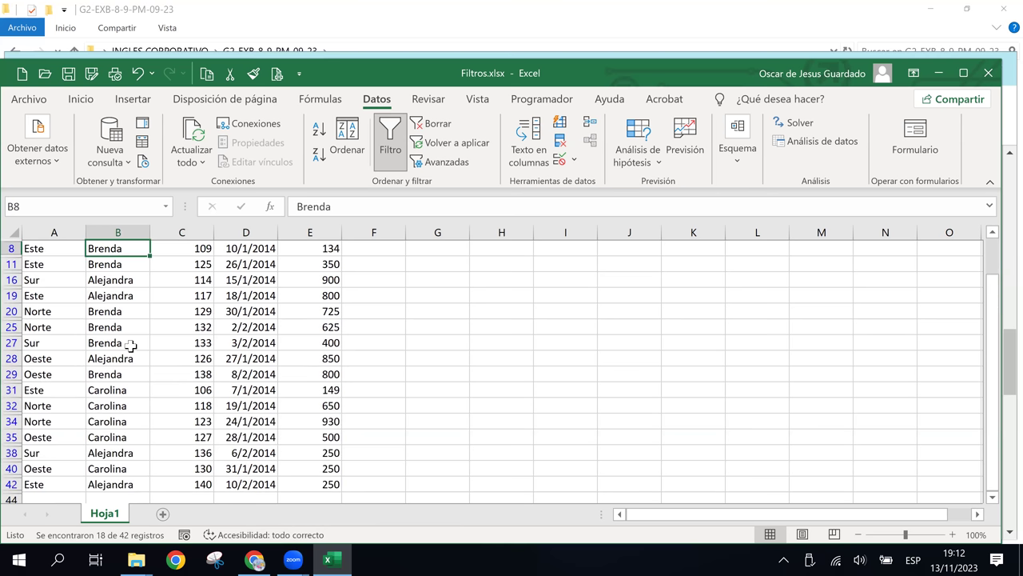
{"action": "key", "text": "Up"}
{"action": "key", "text": "Up"}
{"action": "key", "text": "Up"}
{"action": "key", "text": "Down"}
{"action": "key", "text": "Down"}
{"action": "key", "text": "Down"}
{"action": "key", "text": "Down"}
{"action": "key", "text": "Down"}
{"action": "key", "text": "Down"}
{"action": "key", "text": "Down"}
{"action": "key", "text": "Down"}
{"action": "key", "text": "Down"}
{"action": "key", "text": "Down"}
{"action": "key", "text": "Down"}
{"action": "key", "text": "Down"}
{"action": "key", "text": "Down"}
{"action": "key", "text": "Down"}
{"action": "key", "text": "Down"}
{"action": "key", "text": "Down"}
{"action": "key", "text": "Down"}
{"action": "key", "text": "Up"}
{"action": "key", "text": "Up"}
{"action": "key", "text": "Up"}
{"action": "key", "text": "Up"}
{"action": "key", "text": "Up"}
{"action": "key", "text": "Up"}
{"action": "key", "text": "Up"}
{"action": "key", "text": "Up"}
{"action": "key", "text": "Up"}
{"action": "key", "text": "Down"}
{"action": "key", "text": "Down"}
{"action": "key", "text": "Down"}
{"action": "key", "text": "Down"}
{"action": "key", "text": "Down"}
{"action": "key", "text": "Down"}
{"action": "key", "text": "Down"}
{"action": "key", "text": "Down"}
{"action": "key", "text": "Down"}
{"action": "key", "text": "Down"}
{"action": "key", "text": "Down"}
{"action": "key", "text": "Up"}
{"action": "key", "text": "Up"}
{"action": "key", "text": "Up"}
{"action": "key", "text": "Up"}
{"action": "key", "text": "Up"}
{"action": "key", "text": "Up"}
{"action": "key", "text": "Up"}
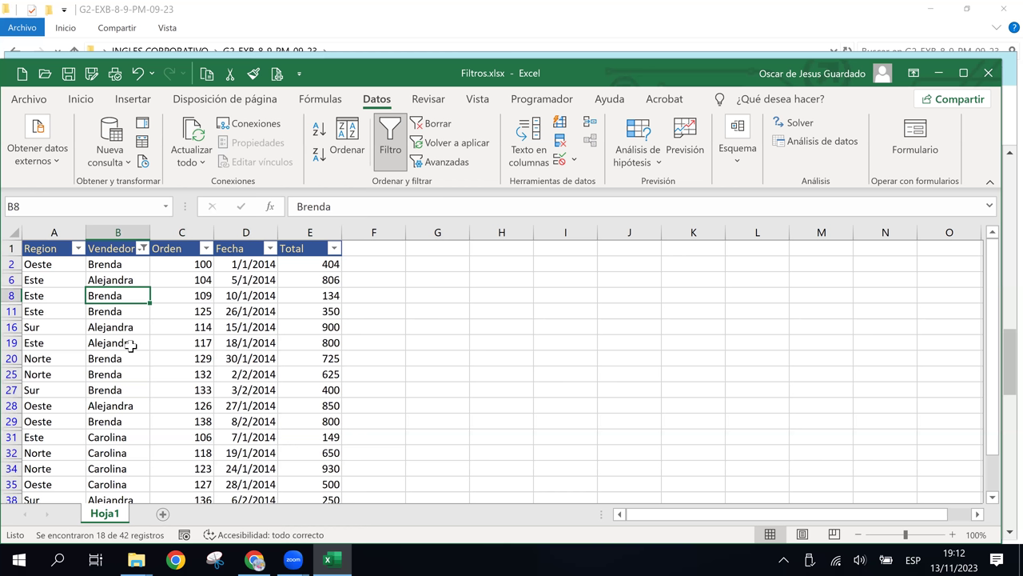
{"action": "key", "text": "Up"}
{"action": "key", "text": "Up"}
{"action": "key", "text": "Up"}
{"action": "key", "text": "Down"}
{"action": "key", "text": "Down"}
{"action": "key", "text": "Down"}
{"action": "key", "text": "Up"}
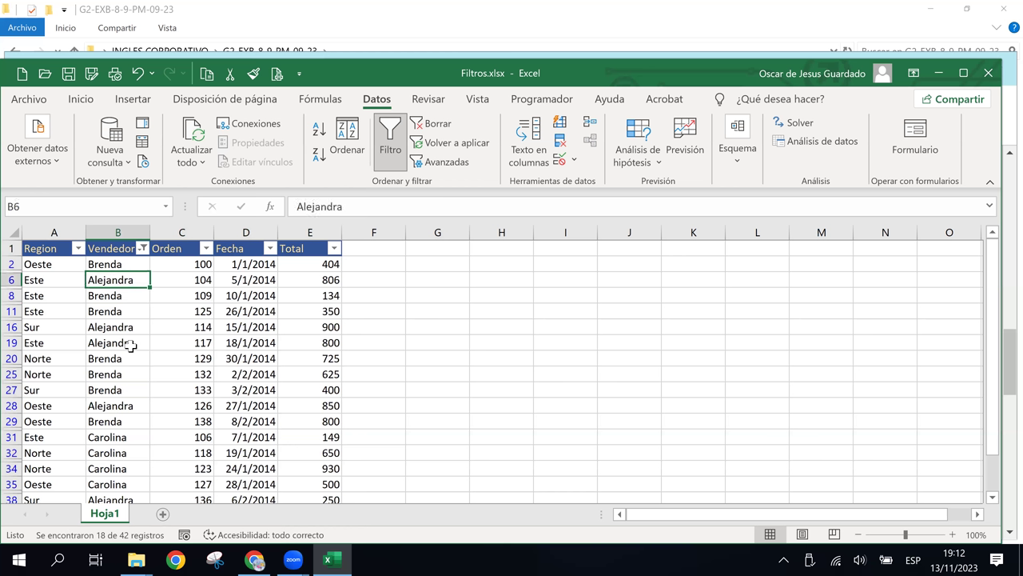
{"action": "key", "text": "Up"}
{"action": "key", "text": "Up"}
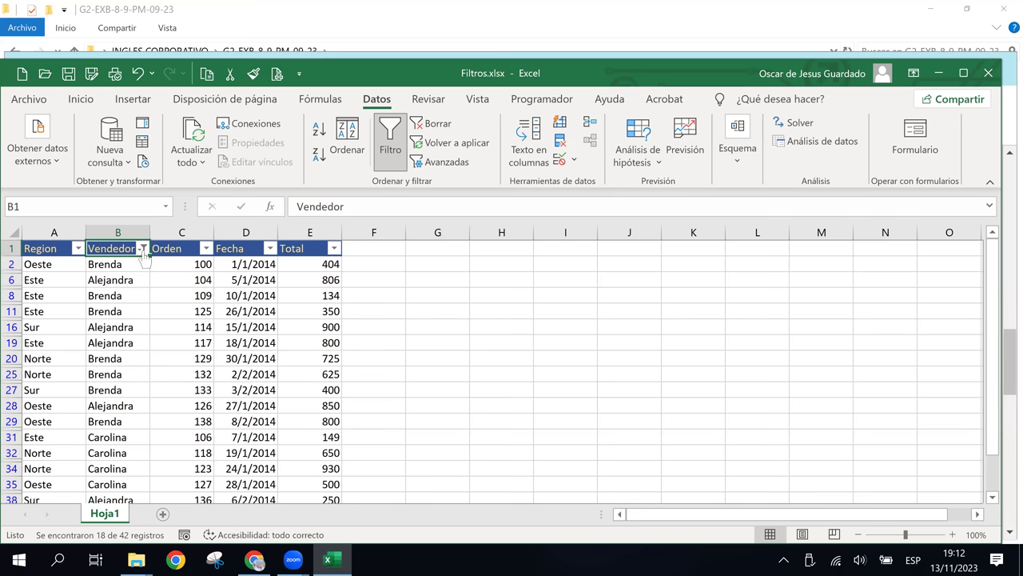
- Clear the Vendedor filter, then inspect cells B9, E16, F5, D3, G7 and C6
{"action": "left_click", "coordinate": [143, 248]}
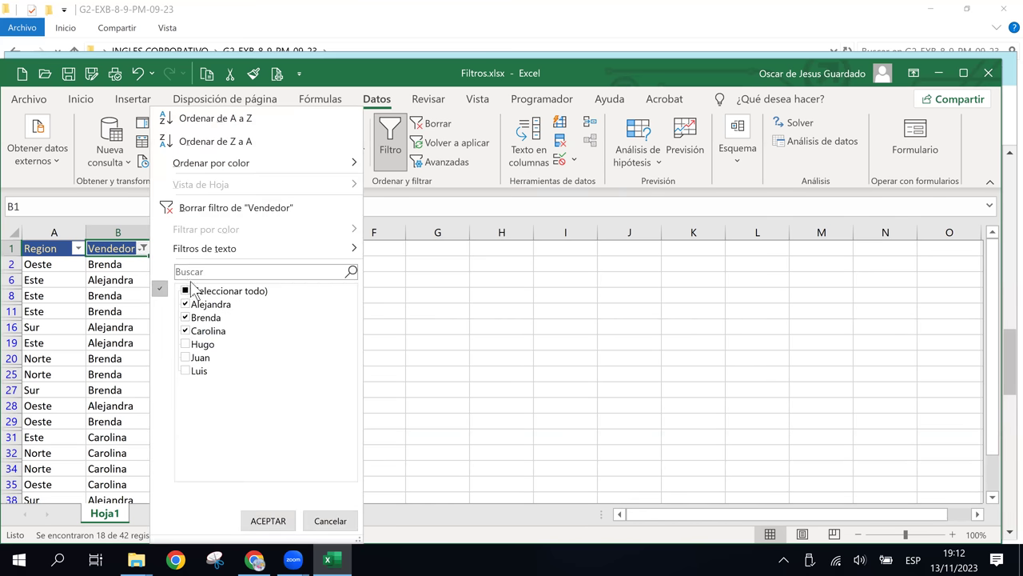
{"action": "left_click", "coordinate": [188, 207]}
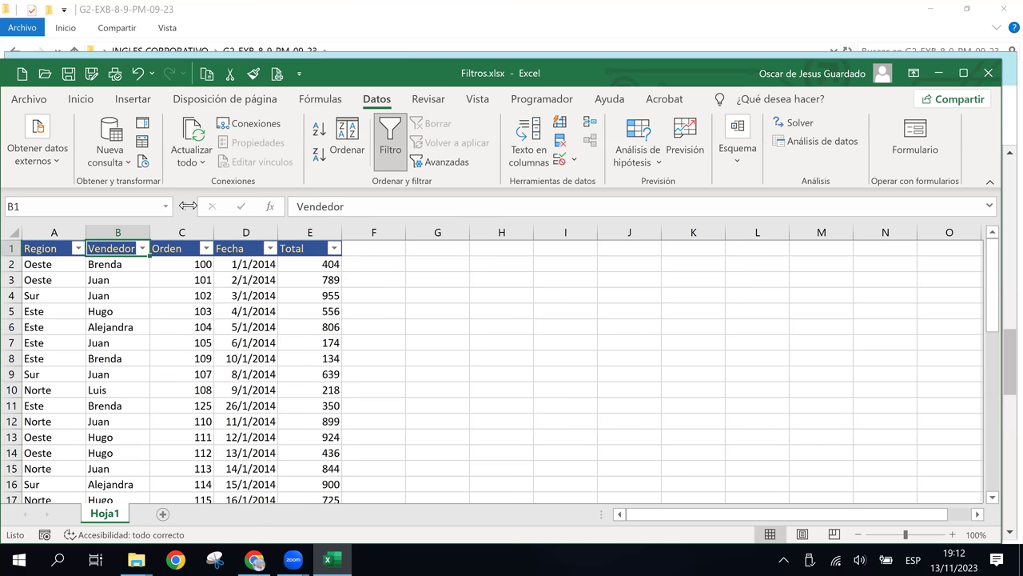
{"action": "left_click", "coordinate": [90, 376]}
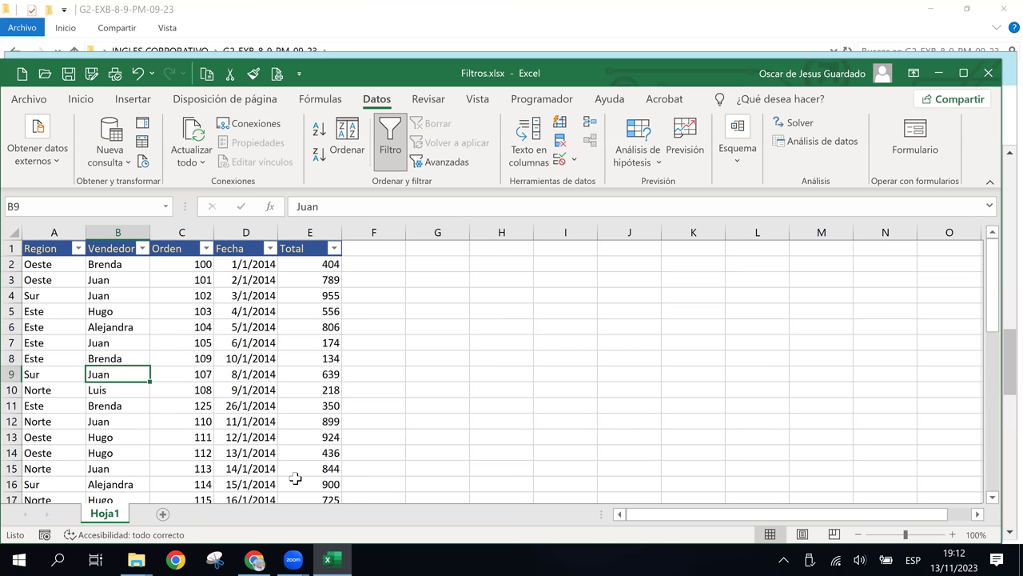
{"action": "left_click", "coordinate": [296, 480]}
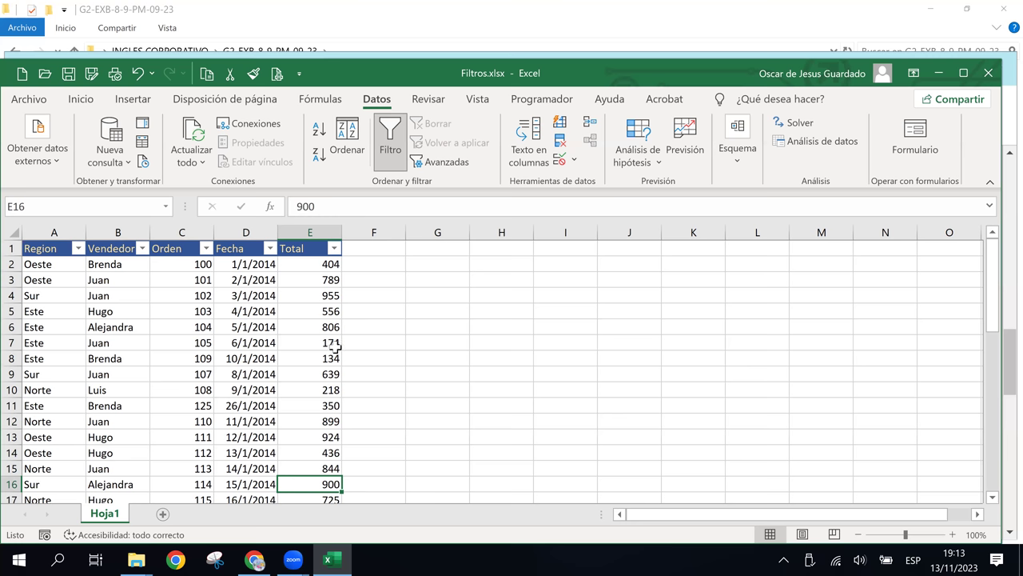
{"action": "left_click", "coordinate": [382, 315]}
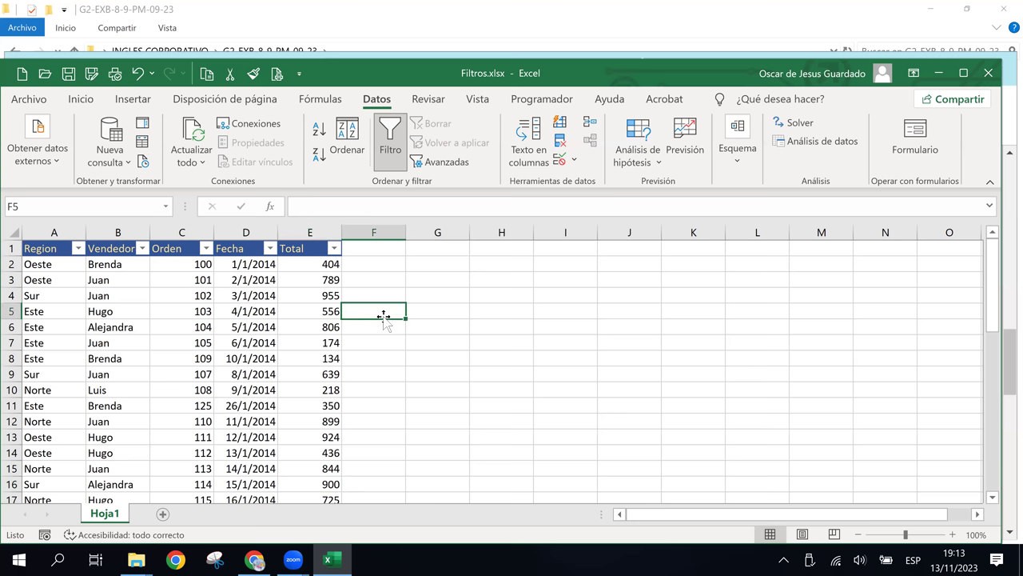
{"action": "left_click", "coordinate": [225, 280]}
{"action": "left_click", "coordinate": [466, 338]}
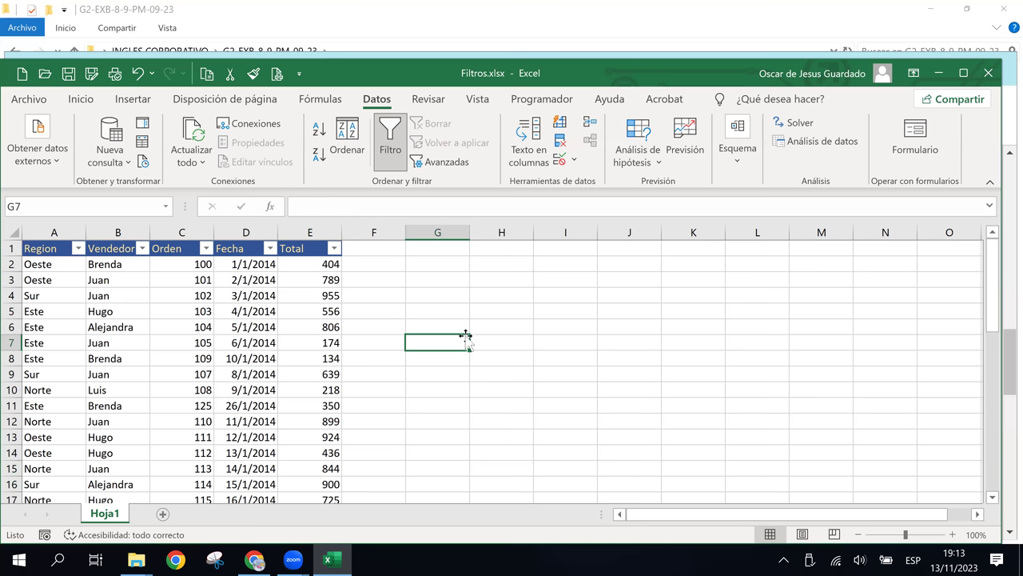
{"action": "left_click", "coordinate": [194, 327]}
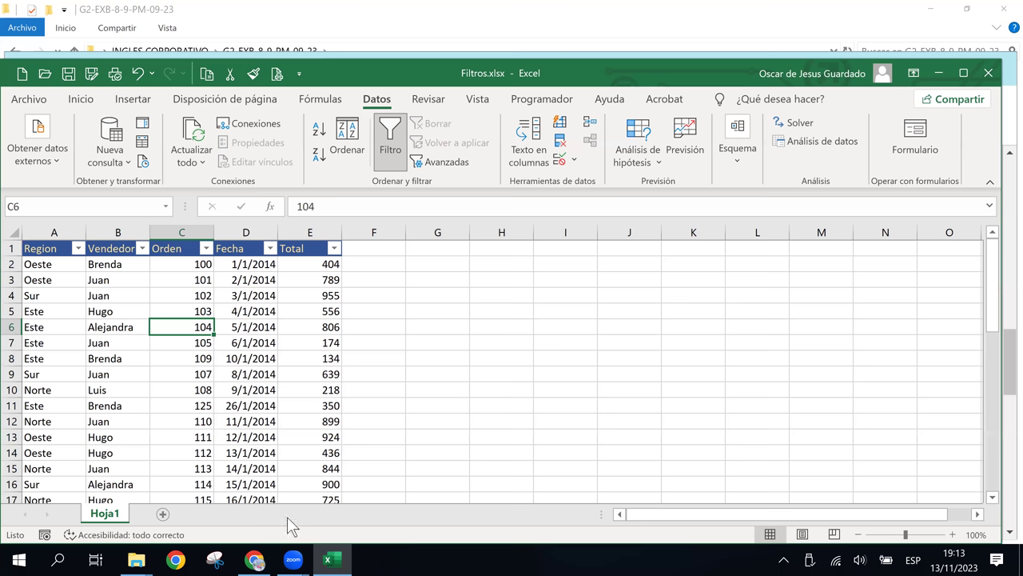
- In the browser lesson, scroll down to the 'Los filtros personalizados' text and number filter examples
{"action": "left_click", "coordinate": [254, 562]}
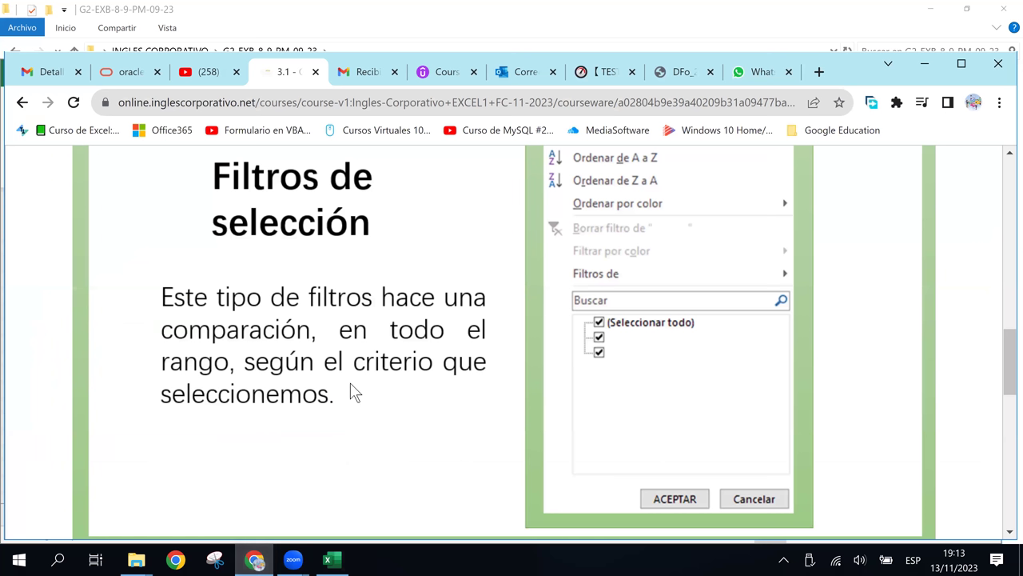
{"action": "scroll", "coordinate": [355, 393], "scroll_direction": "down", "scroll_amount": 1}
{"action": "scroll", "coordinate": [355, 393], "scroll_direction": "down", "scroll_amount": 3}
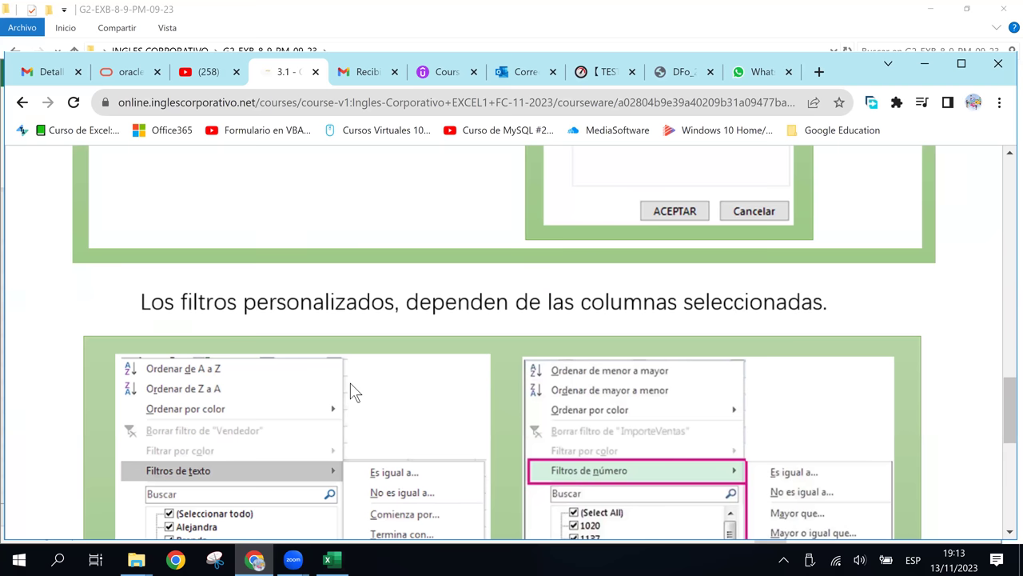
{"action": "scroll", "coordinate": [355, 393], "scroll_direction": "down", "scroll_amount": 2}
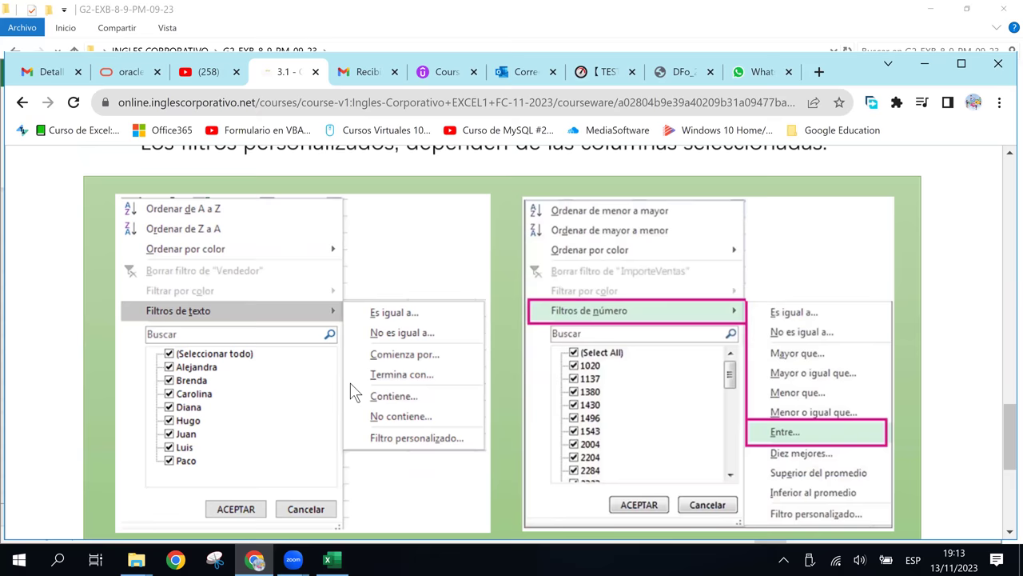
{"action": "scroll", "coordinate": [355, 394], "scroll_direction": "down", "scroll_amount": 1}
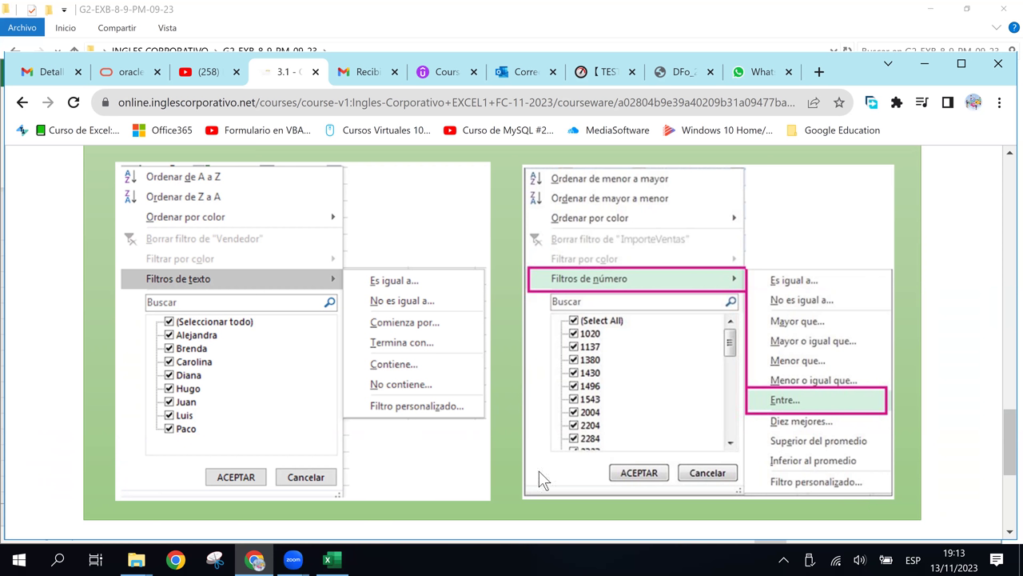
{"action": "left_click", "coordinate": [331, 559]}
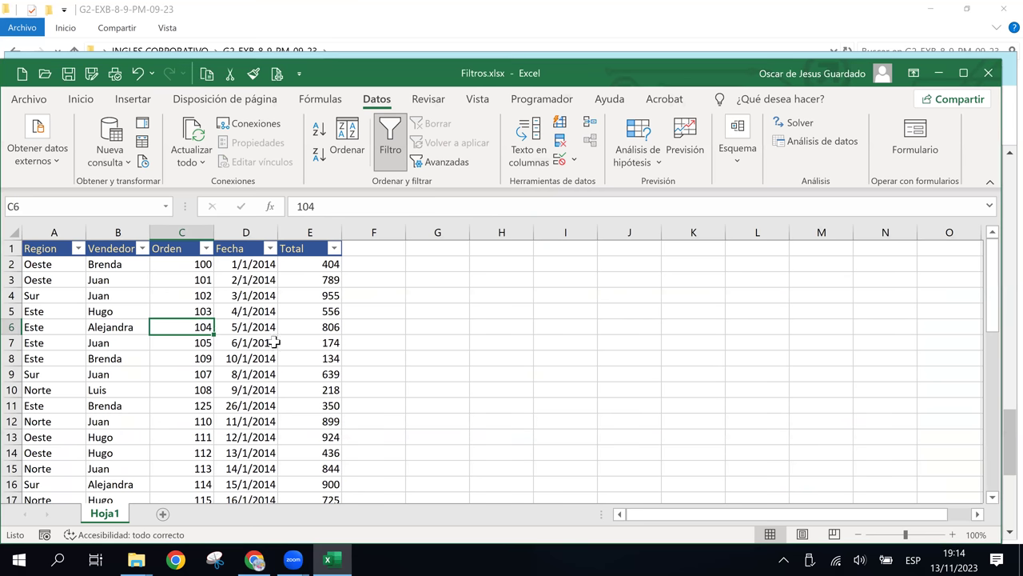
- Select cells C5, the Orden header, D5 and the Fecha header, then scroll back to row 1
{"action": "left_click", "coordinate": [212, 308]}
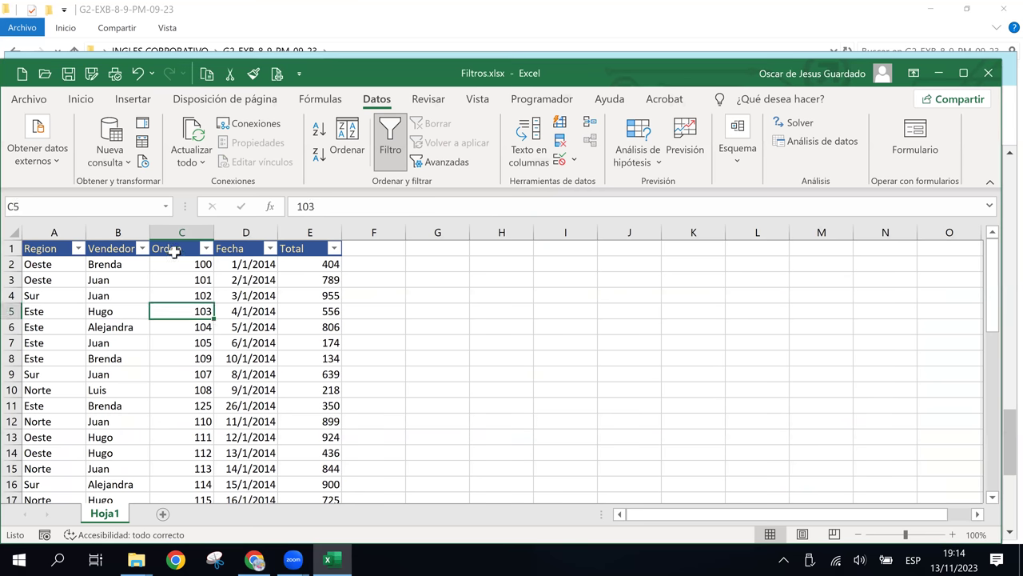
{"action": "left_click", "coordinate": [174, 251]}
{"action": "left_click", "coordinate": [243, 313]}
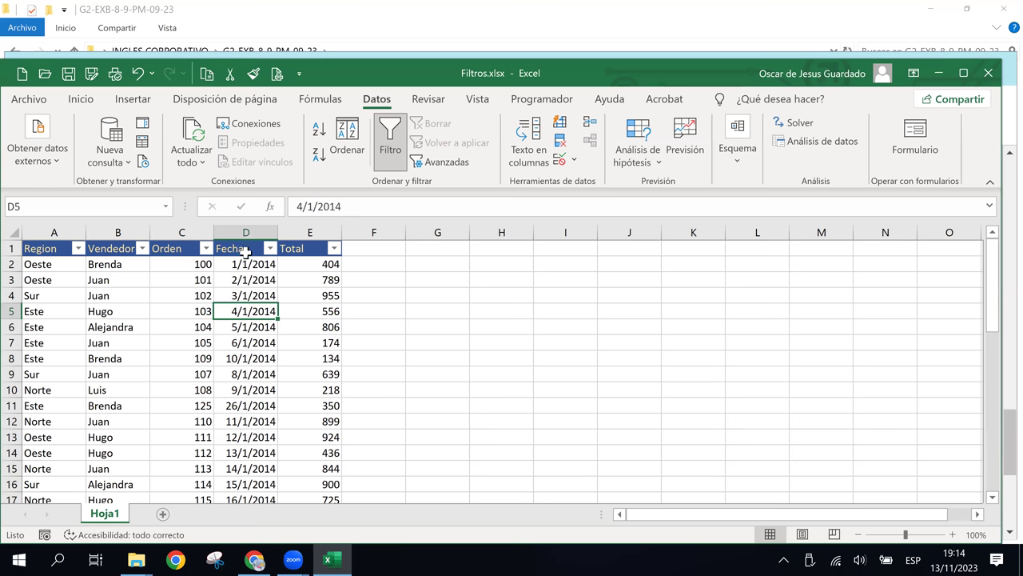
{"action": "left_click", "coordinate": [244, 252]}
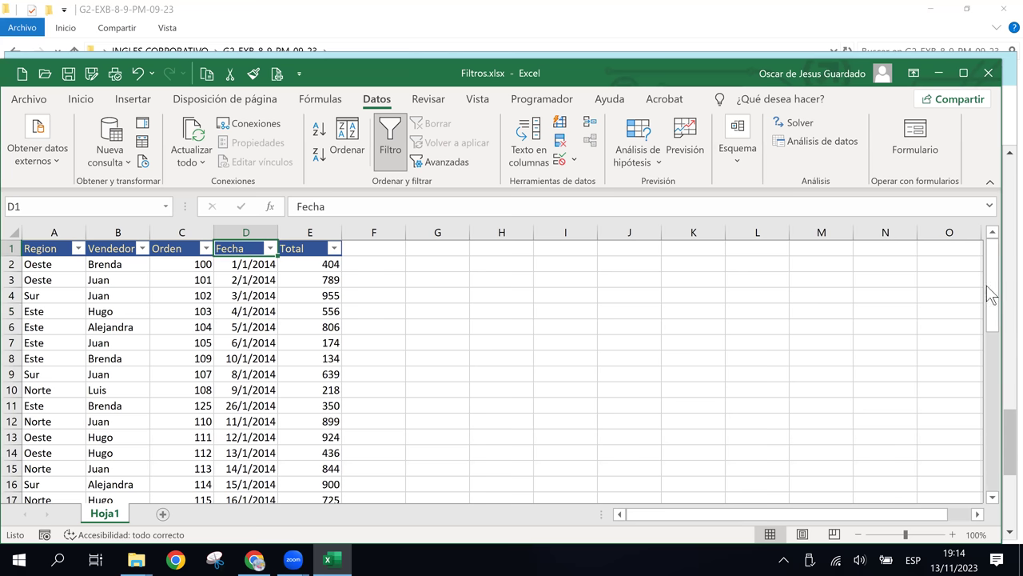
{"action": "mouse_move", "coordinate": [992, 281]}
{"action": "left_mouse_down"}
{"action": "mouse_move", "coordinate": [989, 361]}
{"action": "mouse_move", "coordinate": [1009, 457]}
{"action": "left_mouse_up"}
{"action": "mouse_move", "coordinate": [998, 324]}
{"action": "left_mouse_down"}
{"action": "mouse_move", "coordinate": [999, 268]}
{"action": "mouse_move", "coordinate": [1009, 452]}
{"action": "mouse_move", "coordinate": [1007, 263]}
{"action": "left_mouse_up"}
{"action": "left_click", "coordinate": [271, 249]}
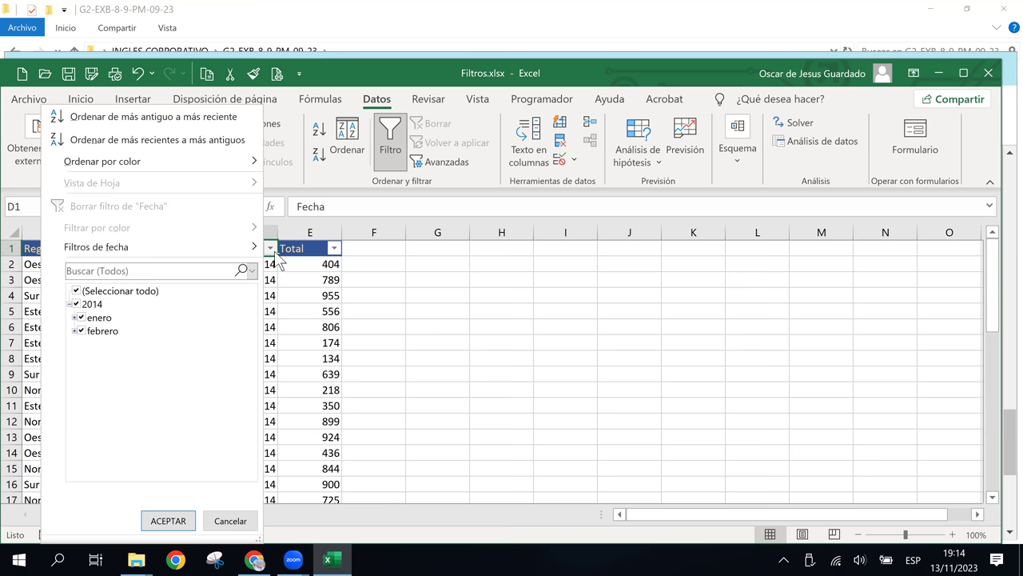
{"action": "left_click", "coordinate": [275, 253]}
{"action": "left_click", "coordinate": [275, 252]}
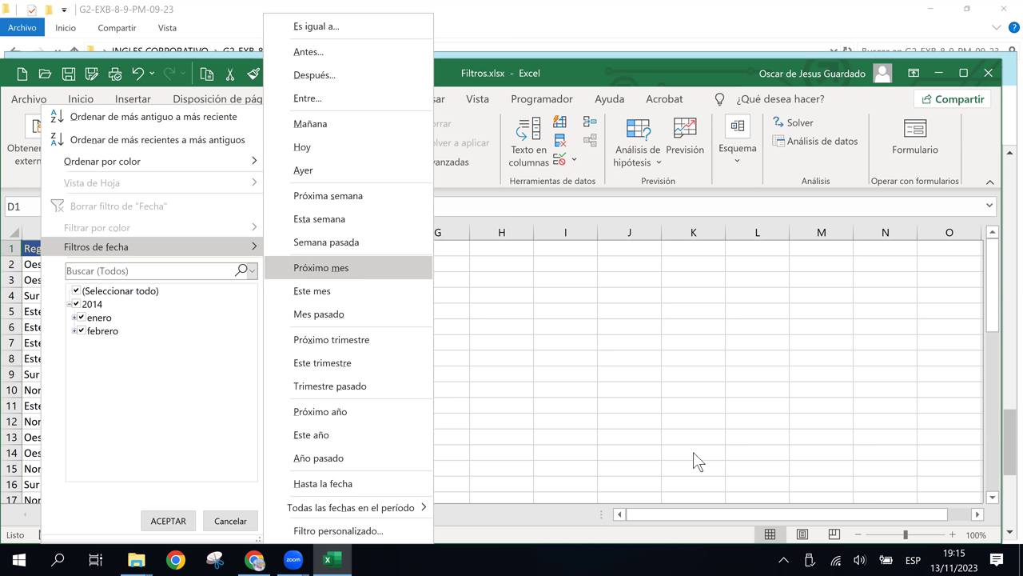
{"action": "left_click", "coordinate": [623, 178]}
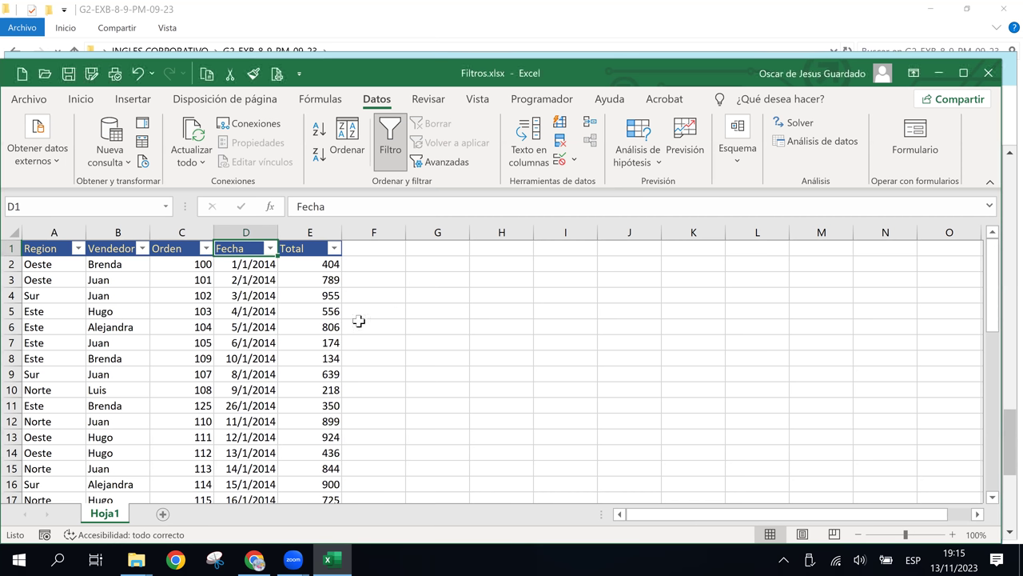
- Look over the dates in cells D3–D8 and E7, then bring up the Fecha column's filter options
{"action": "left_click", "coordinate": [295, 339]}
{"action": "left_click", "coordinate": [242, 314]}
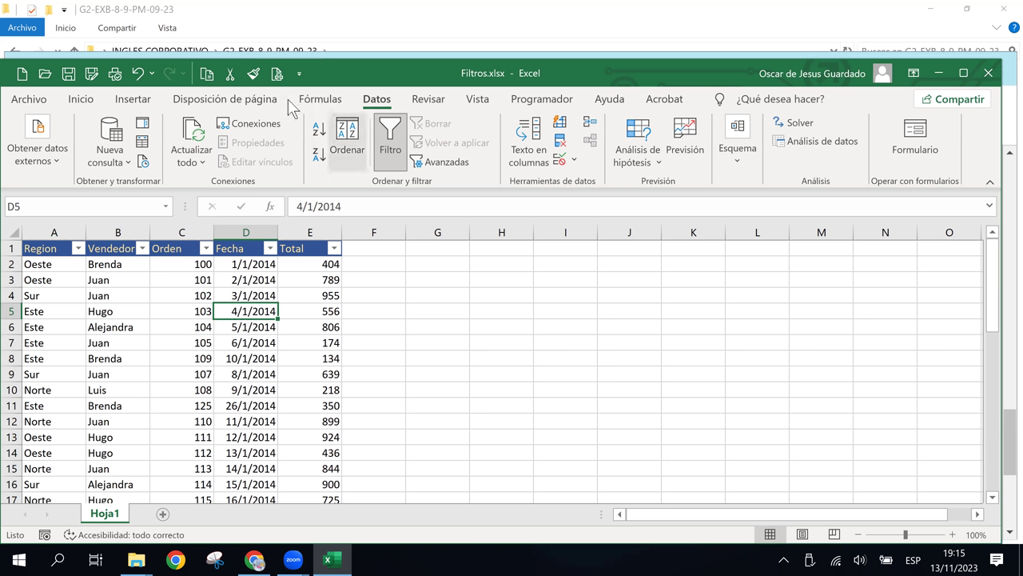
{"action": "left_click", "coordinate": [220, 324]}
{"action": "left_click", "coordinate": [253, 277]}
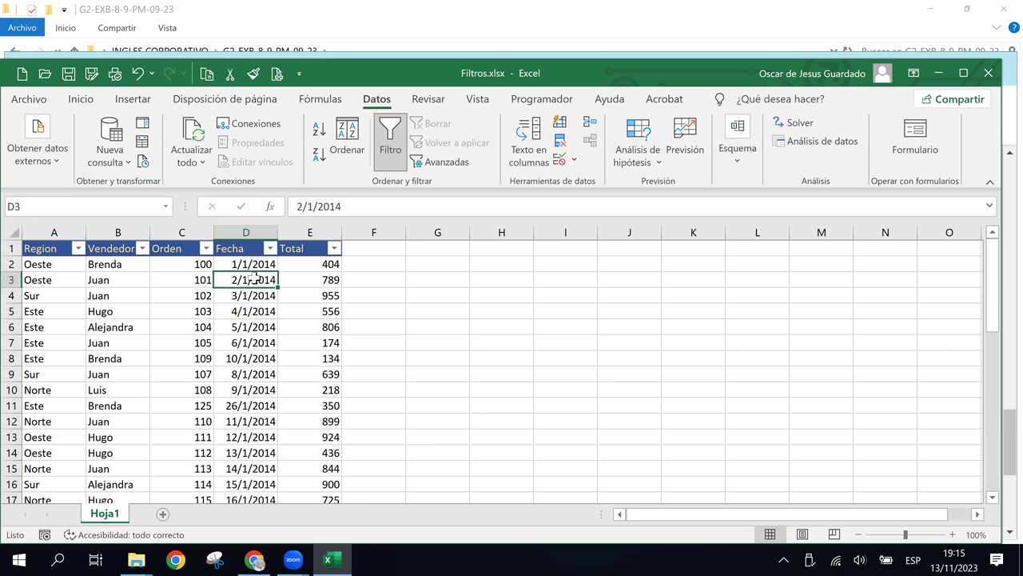
{"action": "left_click", "coordinate": [237, 251]}
{"action": "left_click", "coordinate": [276, 362]}
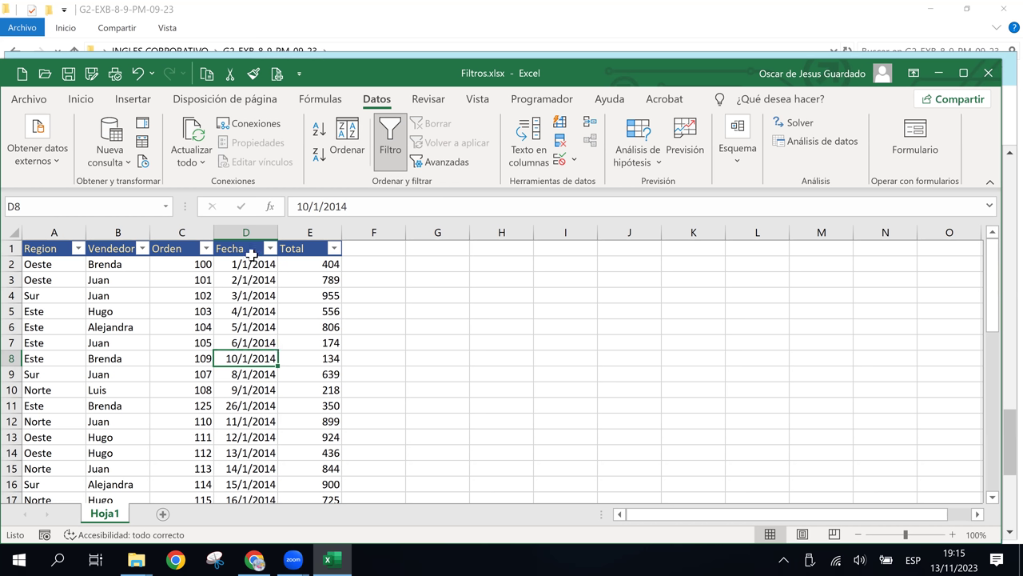
{"action": "left_click", "coordinate": [247, 254]}
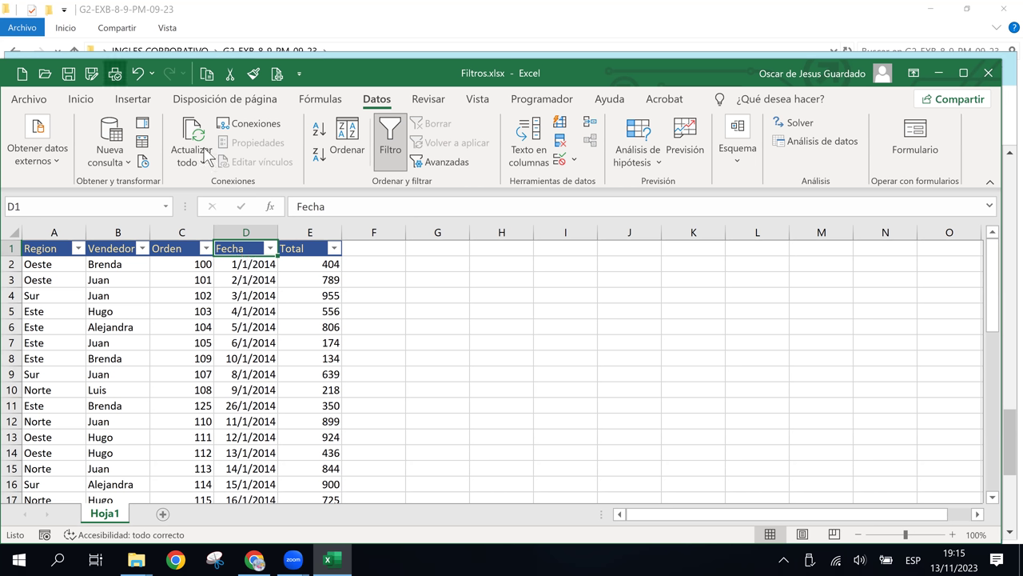
{"action": "left_click", "coordinate": [271, 248]}
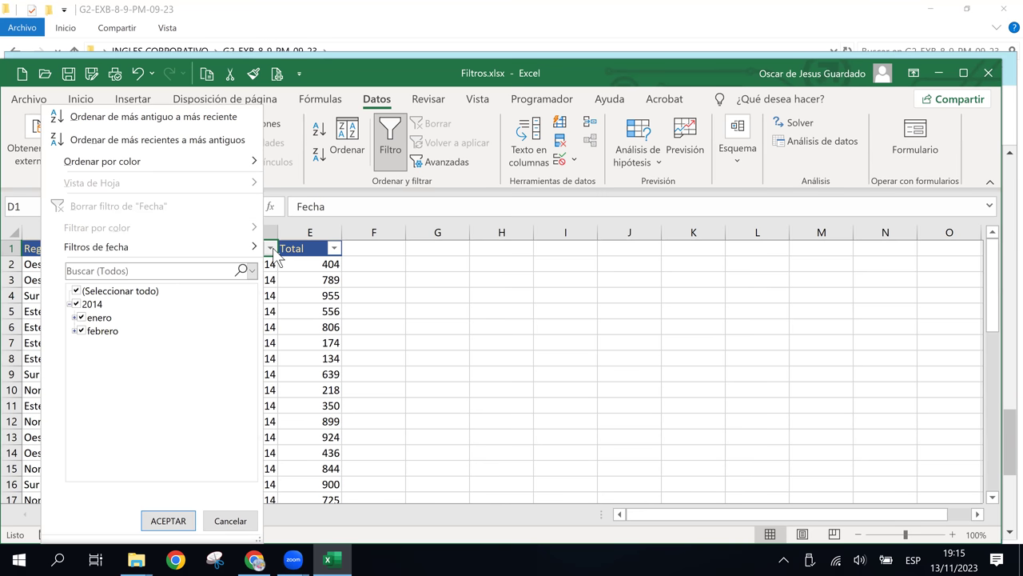
{"action": "mouse_move", "coordinate": [152, 247]}
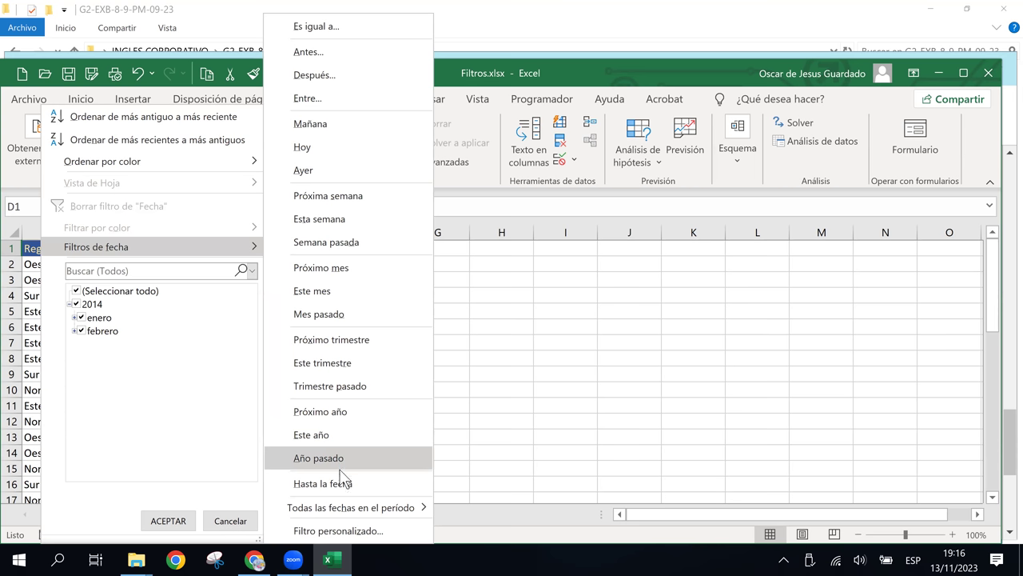
- In the custom filter dialog, set the first Fecha condition to 'comienza por' 10/1/2014
{"action": "left_click", "coordinate": [361, 531]}
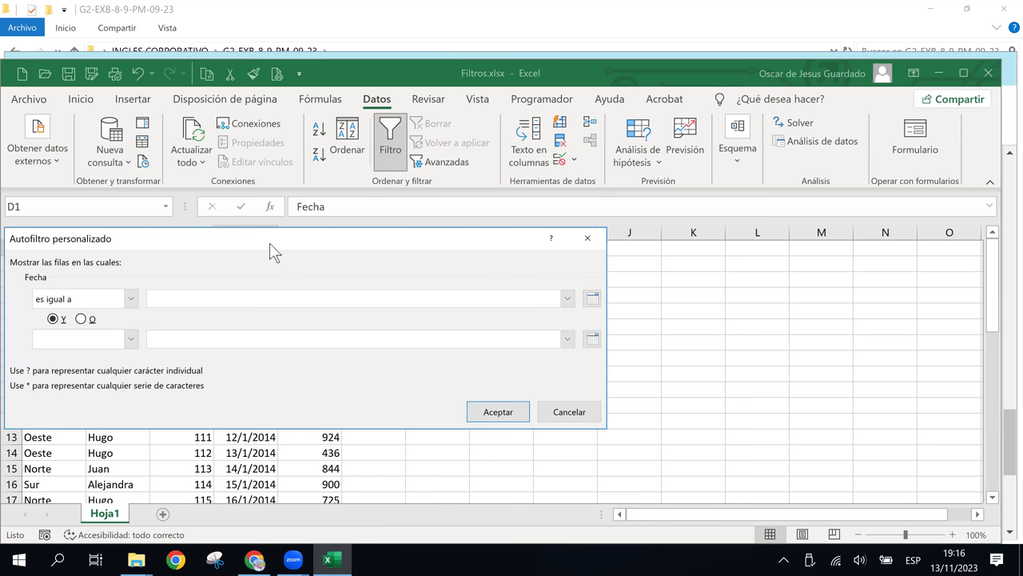
{"action": "left_click_drag", "start_coordinate": [270, 242], "coordinate": [614, 274]}
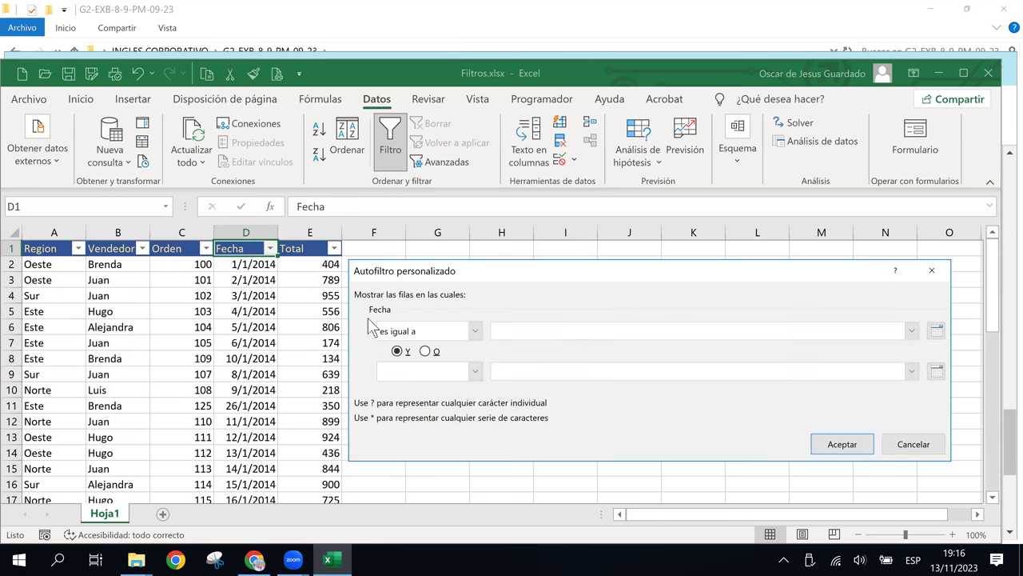
{"action": "left_click", "coordinate": [476, 331]}
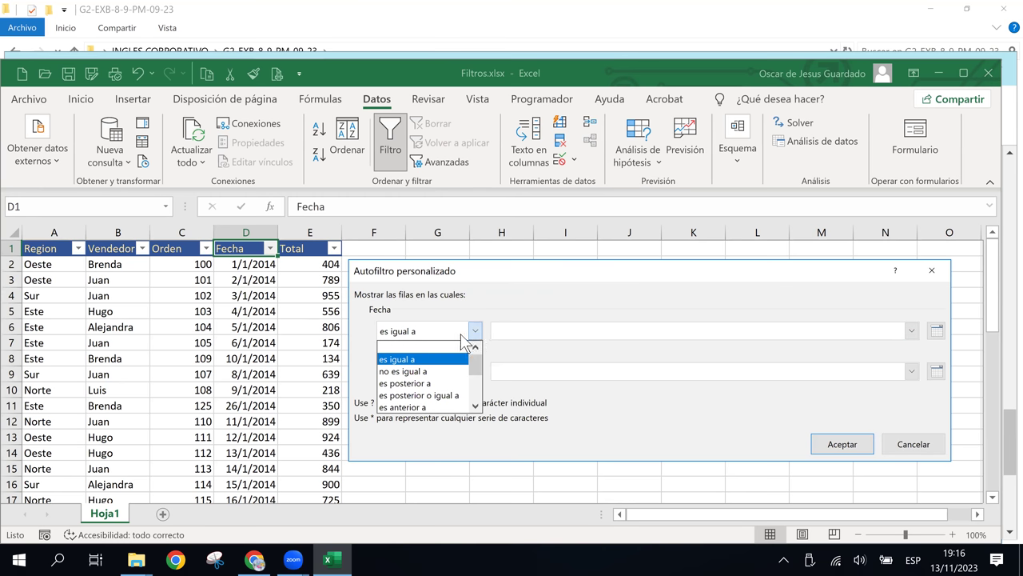
{"action": "left_click_drag", "start_coordinate": [478, 361], "coordinate": [481, 380]}
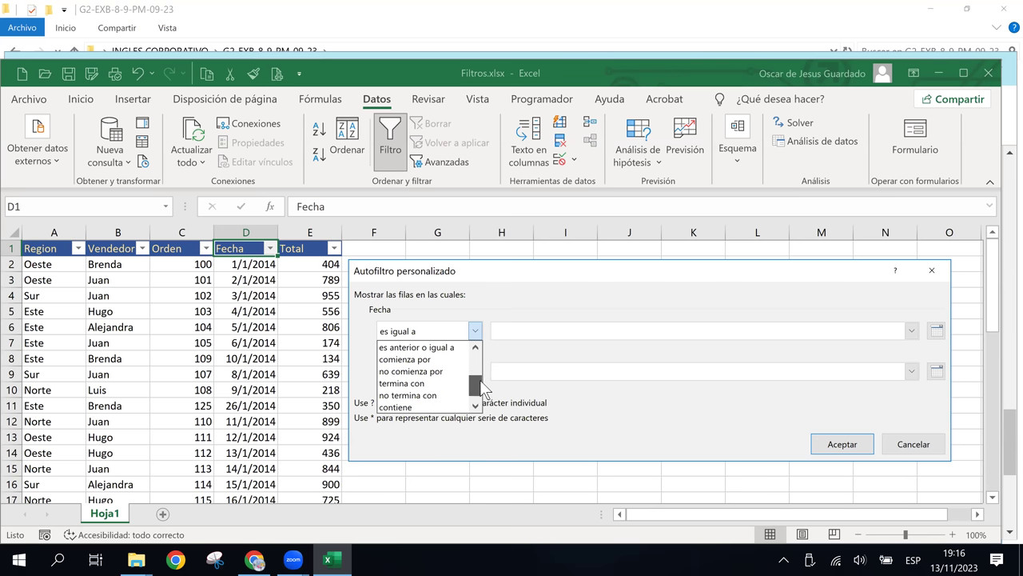
{"action": "left_click_drag", "start_coordinate": [481, 380], "coordinate": [482, 387]}
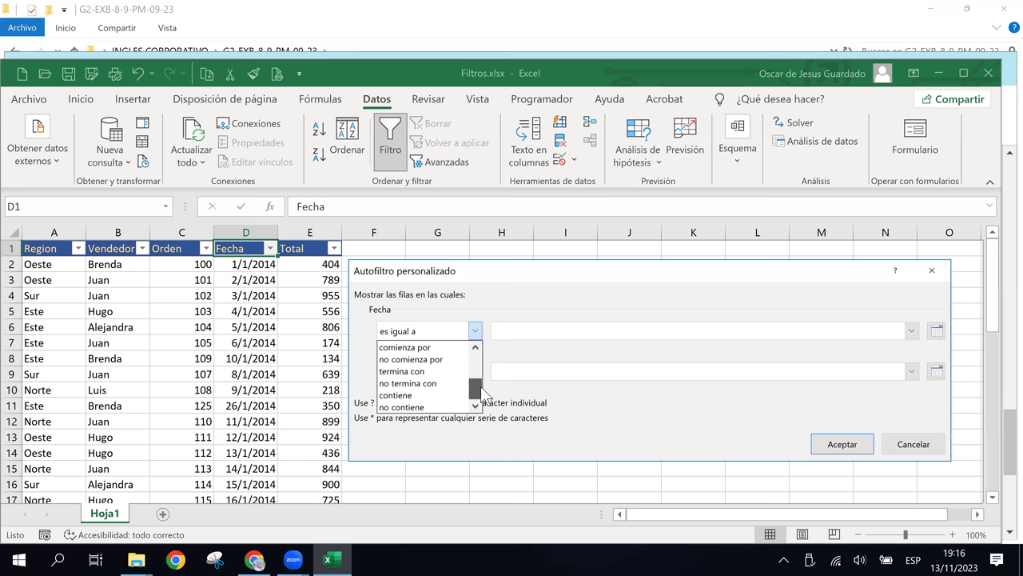
{"action": "left_click", "coordinate": [444, 347]}
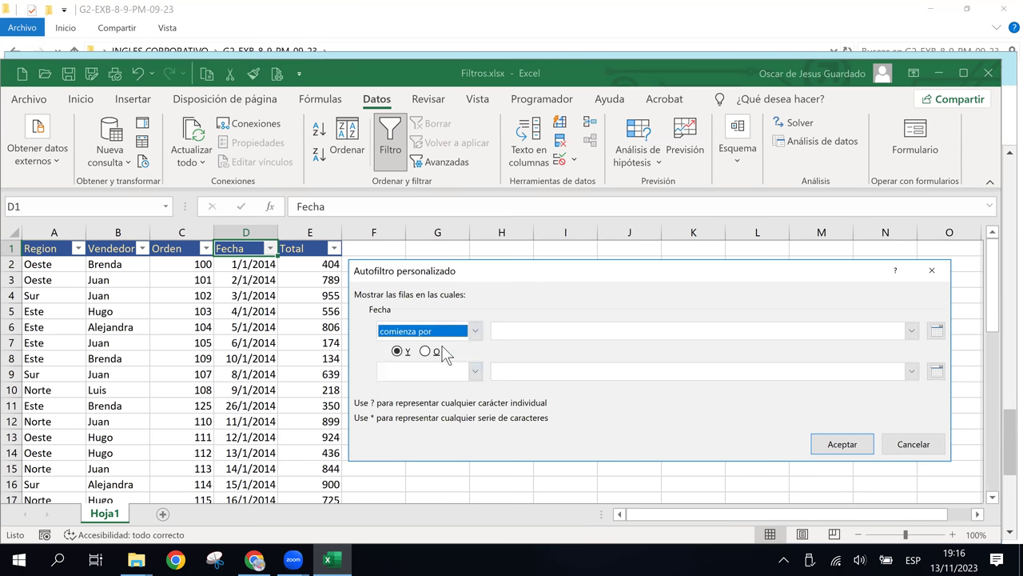
{"action": "left_click", "coordinate": [517, 333]}
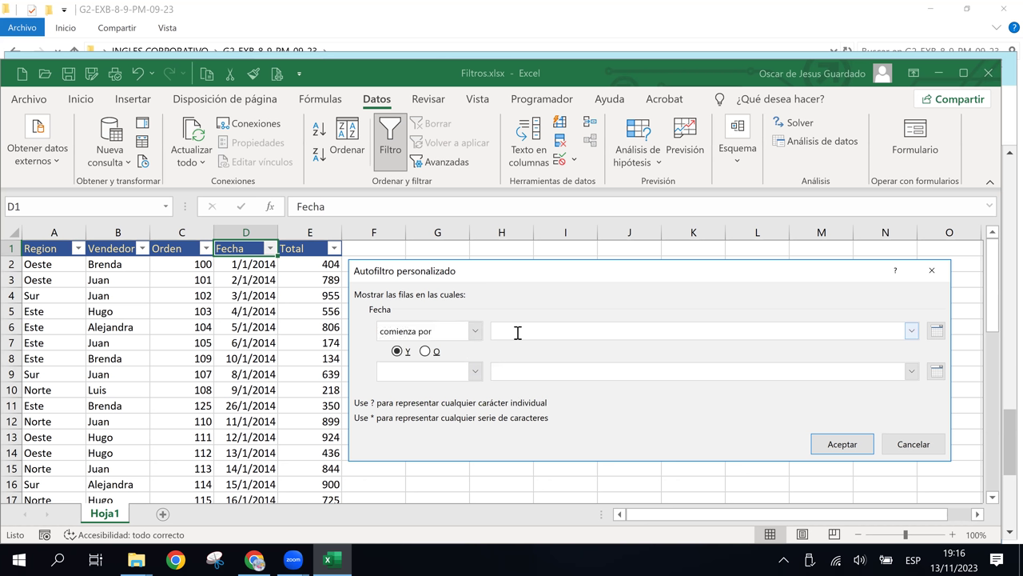
{"action": "type", "text": "10/"}
{"action": "type", "text": "1/2014"}
- Add a second condition 'es anterior a' 10/2/2014 joined with Y, and apply the filter
{"action": "left_click", "coordinate": [475, 372]}
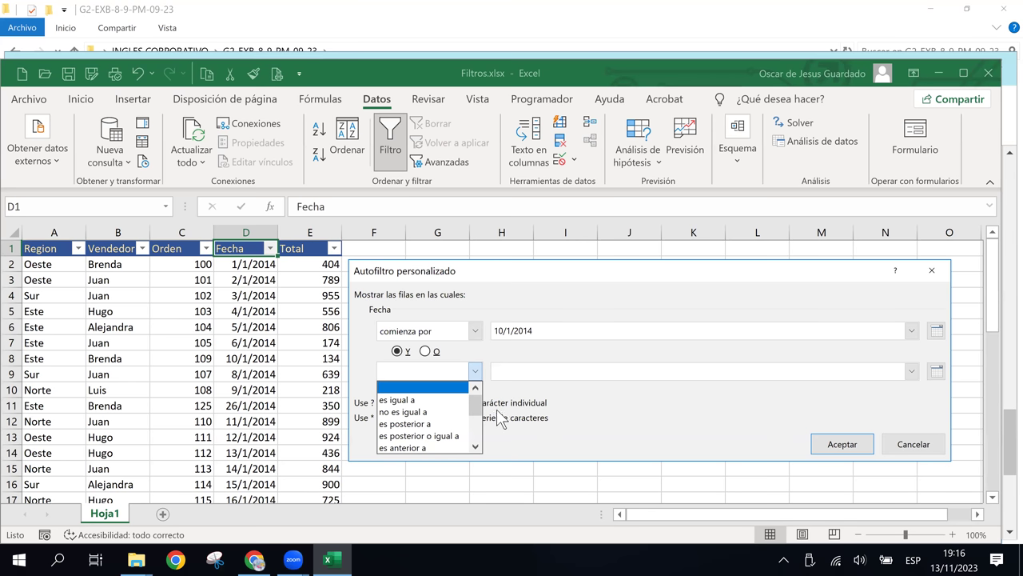
{"action": "left_click", "coordinate": [440, 448]}
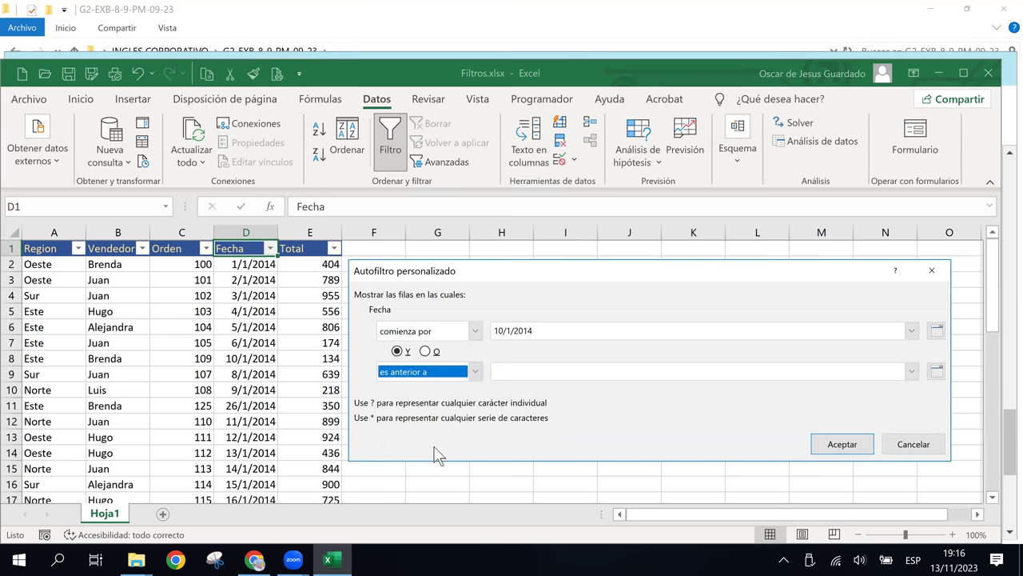
{"action": "left_click", "coordinate": [507, 369]}
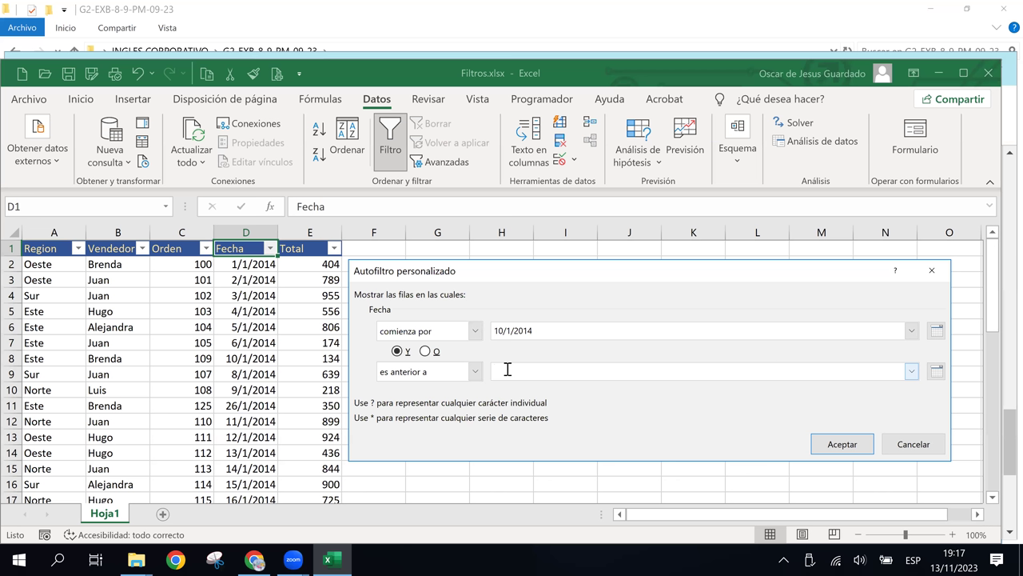
{"action": "type", "text": "10"}
{"action": "type", "text": "/1/2"}
{"action": "type", "text": "014"}
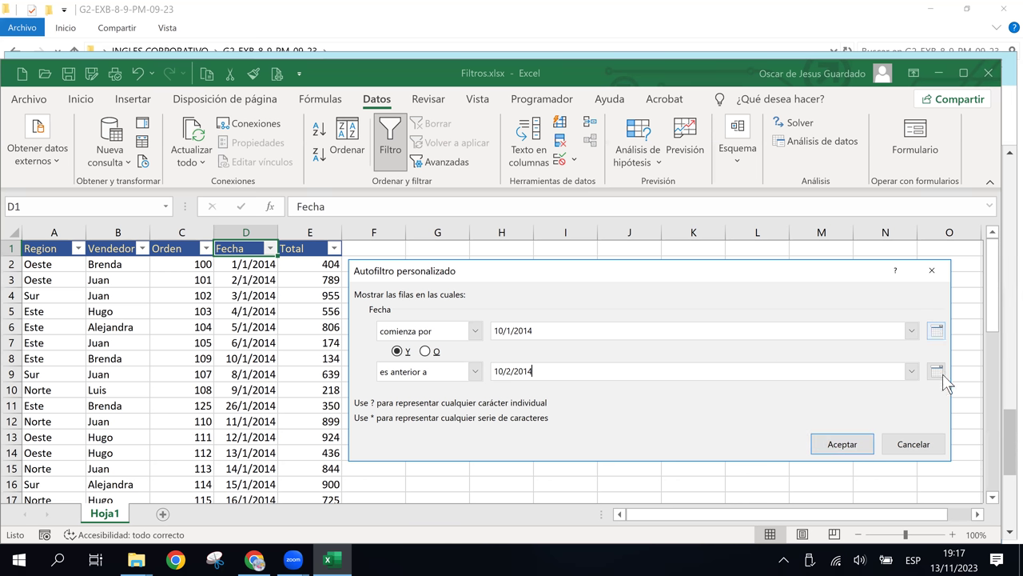
{"action": "left_click", "coordinate": [939, 331]}
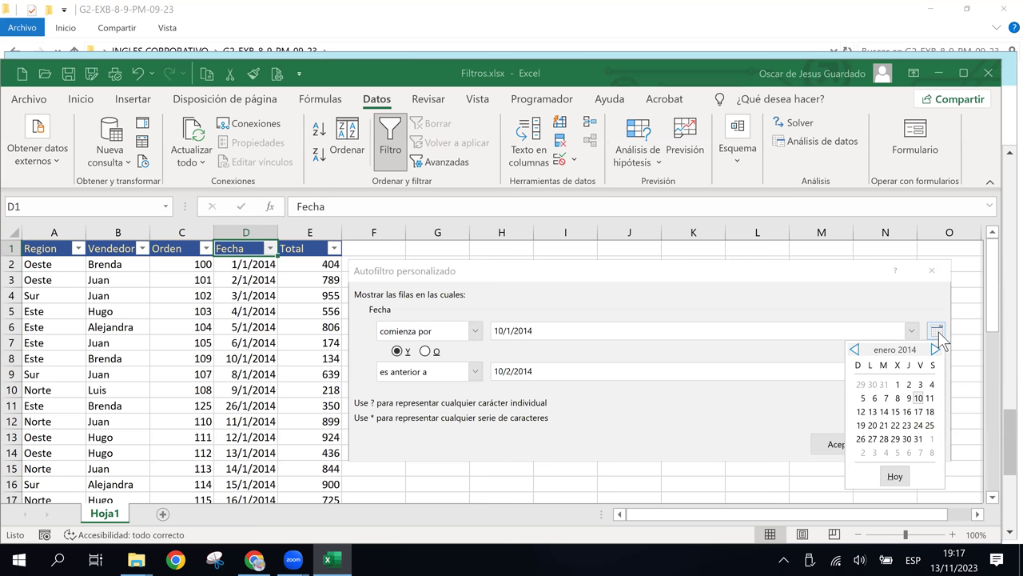
{"action": "left_click", "coordinate": [874, 286]}
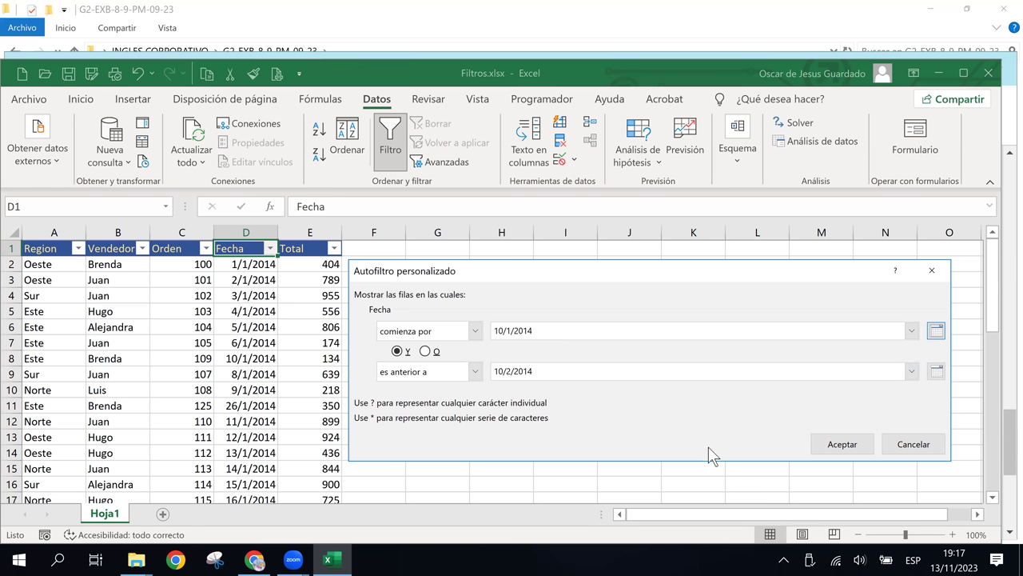
{"action": "left_click", "coordinate": [840, 445]}
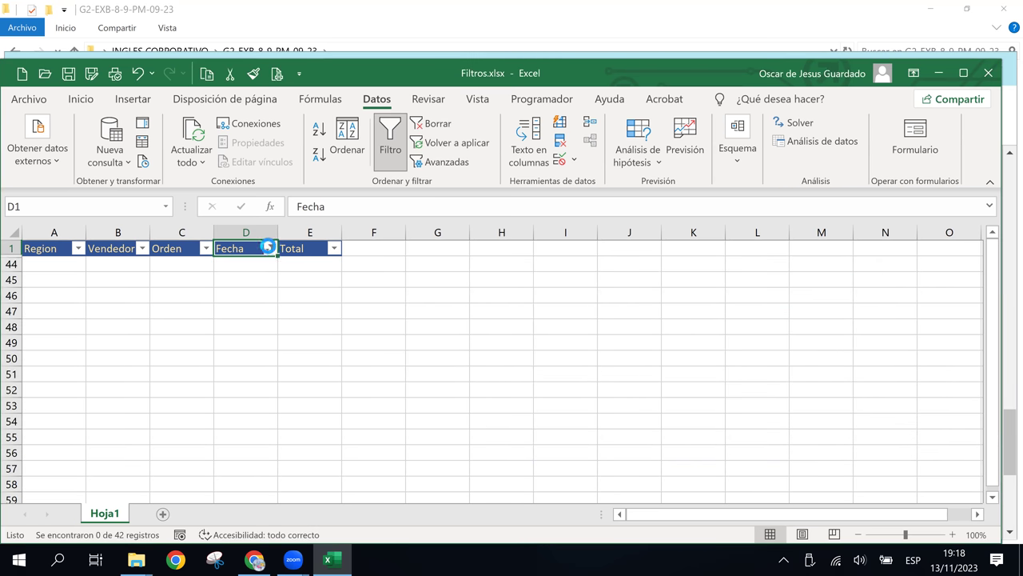
- Filter Fecha to only January 10 and February 10, leaving orders 109 and 140
{"action": "left_click", "coordinate": [270, 248]}
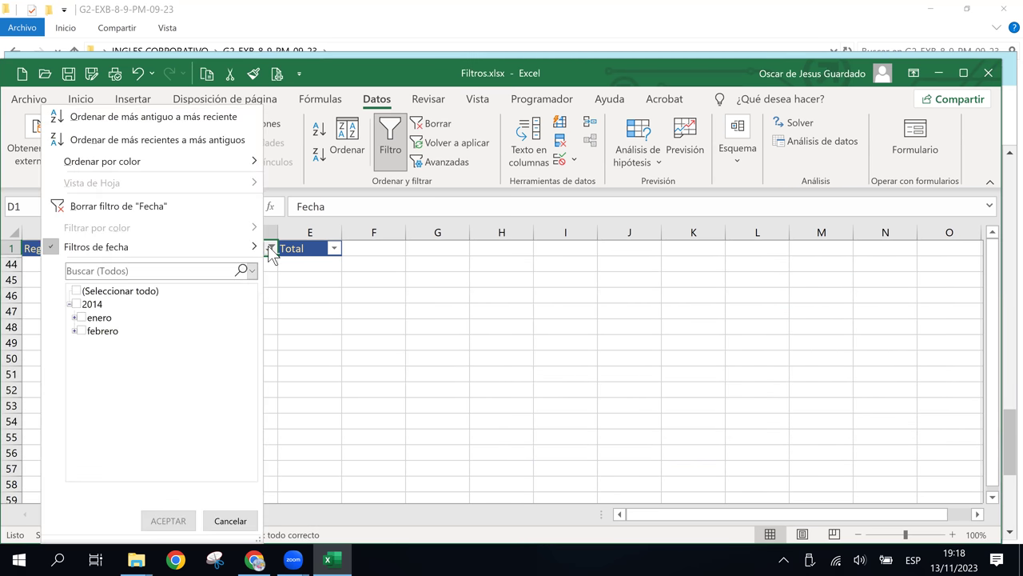
{"action": "left_click", "coordinate": [75, 317]}
{"action": "mouse_move", "coordinate": [251, 336]}
{"action": "left_mouse_down"}
{"action": "mouse_move", "coordinate": [272, 439]}
{"action": "mouse_move", "coordinate": [258, 297]}
{"action": "left_mouse_up"}
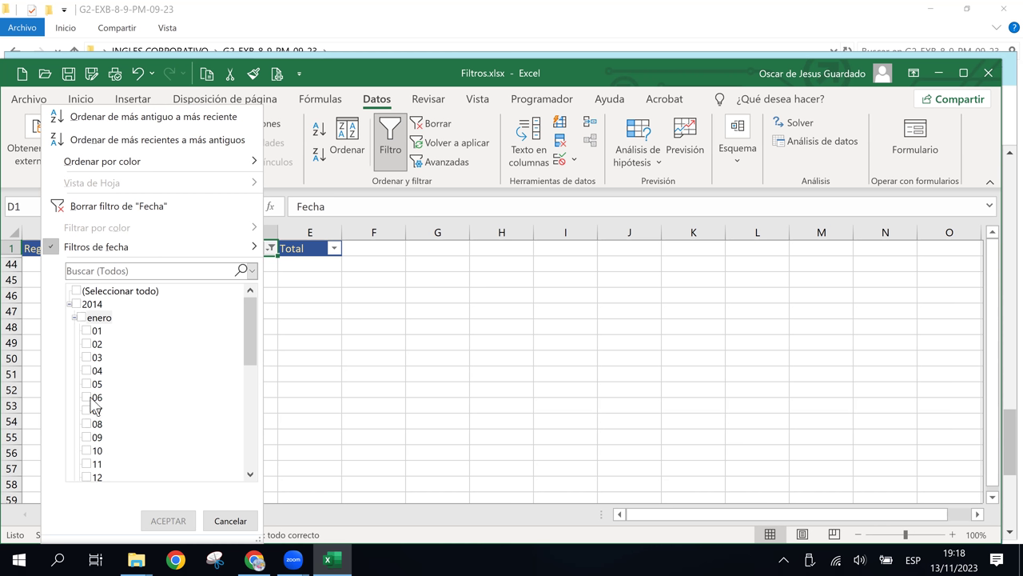
{"action": "left_click", "coordinate": [86, 450]}
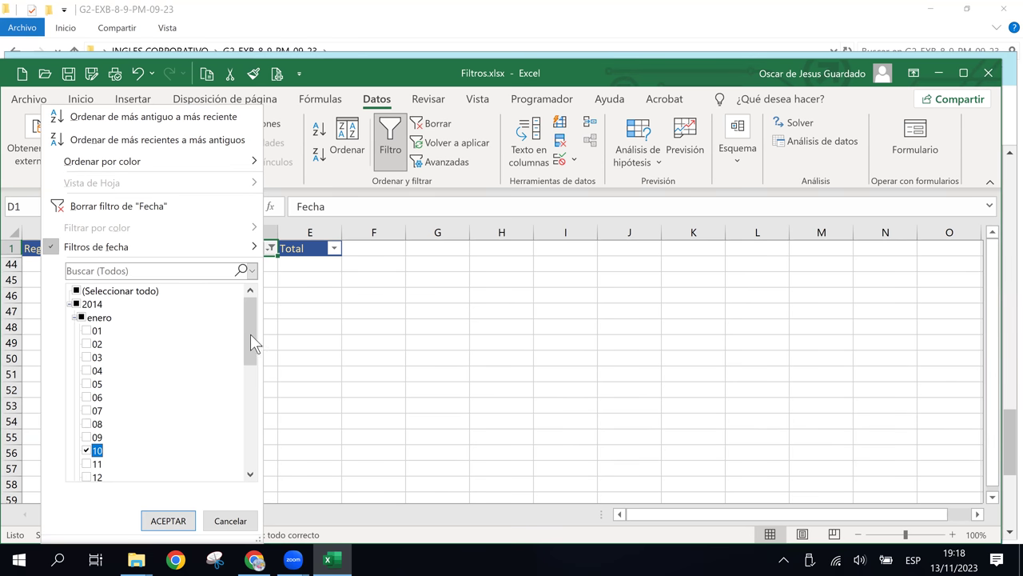
{"action": "left_click_drag", "start_coordinate": [250, 327], "coordinate": [254, 432]}
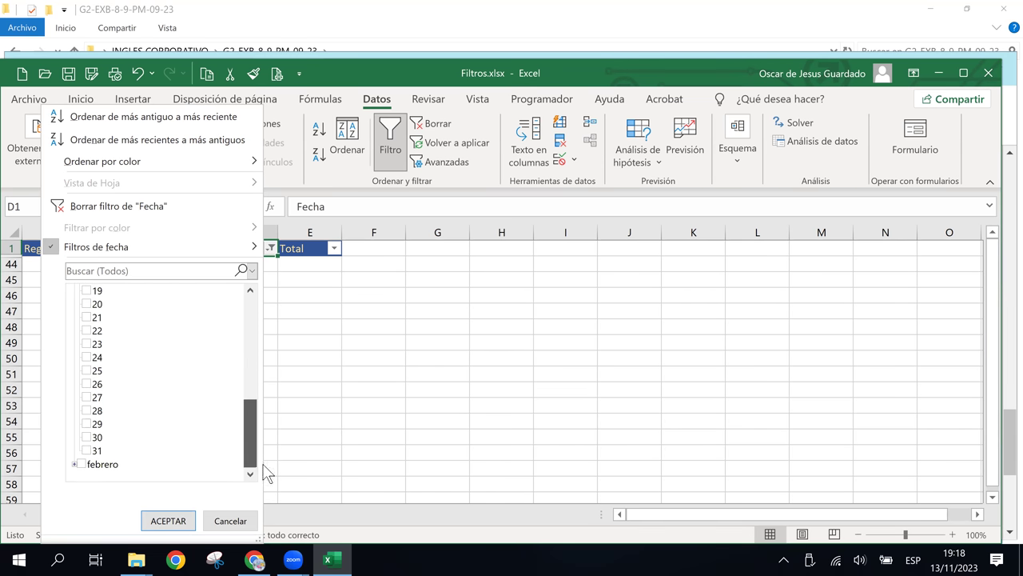
{"action": "left_click", "coordinate": [74, 464]}
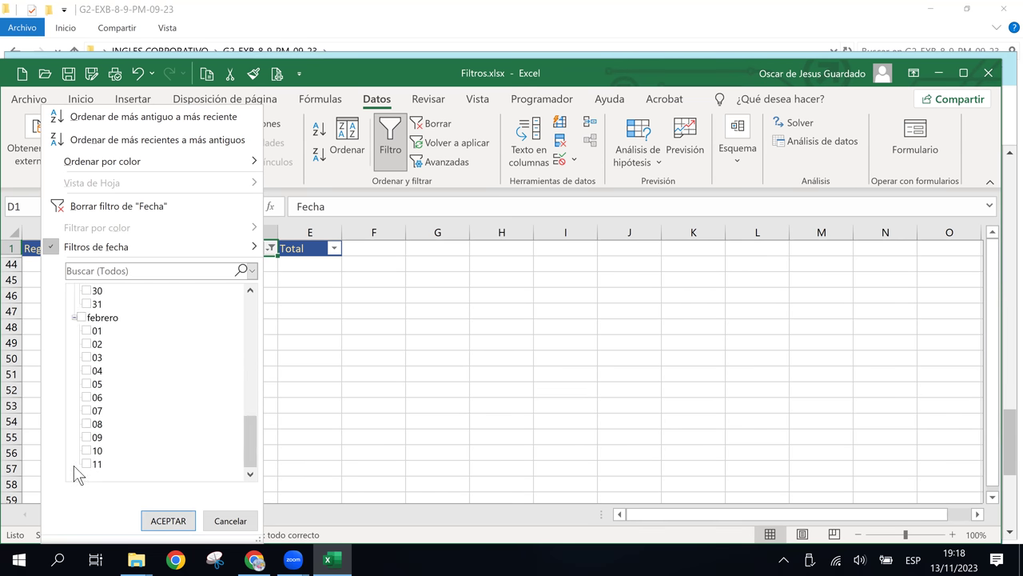
{"action": "left_click", "coordinate": [90, 450]}
{"action": "left_click", "coordinate": [170, 521]}
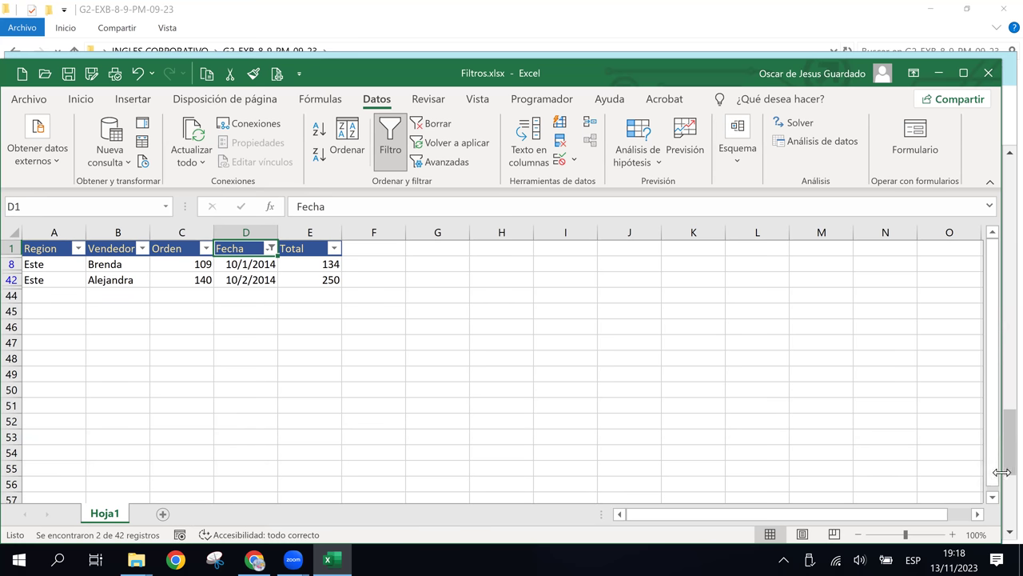
- Zoom the sheet in to 140%
{"action": "left_click", "coordinate": [952, 534]}
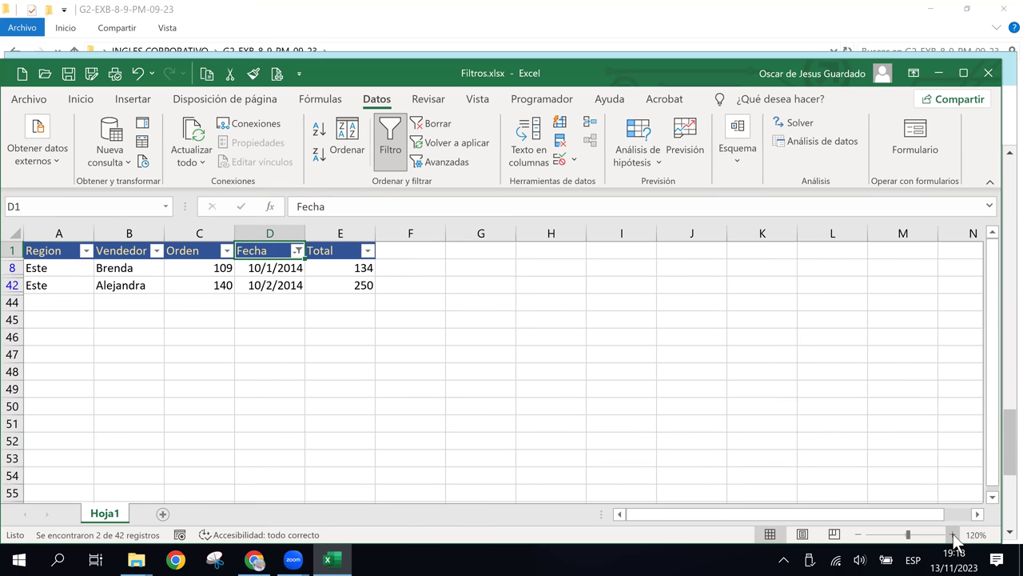
{"action": "left_click", "coordinate": [953, 534]}
{"action": "left_click", "coordinate": [953, 534]}
{"action": "left_click", "coordinate": [953, 534]}
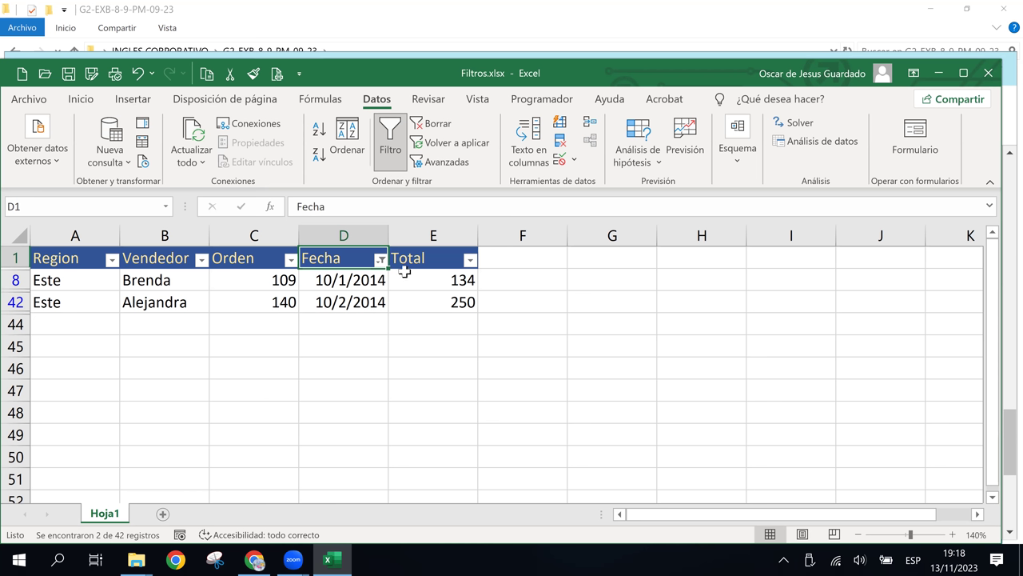
- Tick January 11 through 15 in the Fecha filter list alongside January 10
{"action": "left_click", "coordinate": [380, 260]}
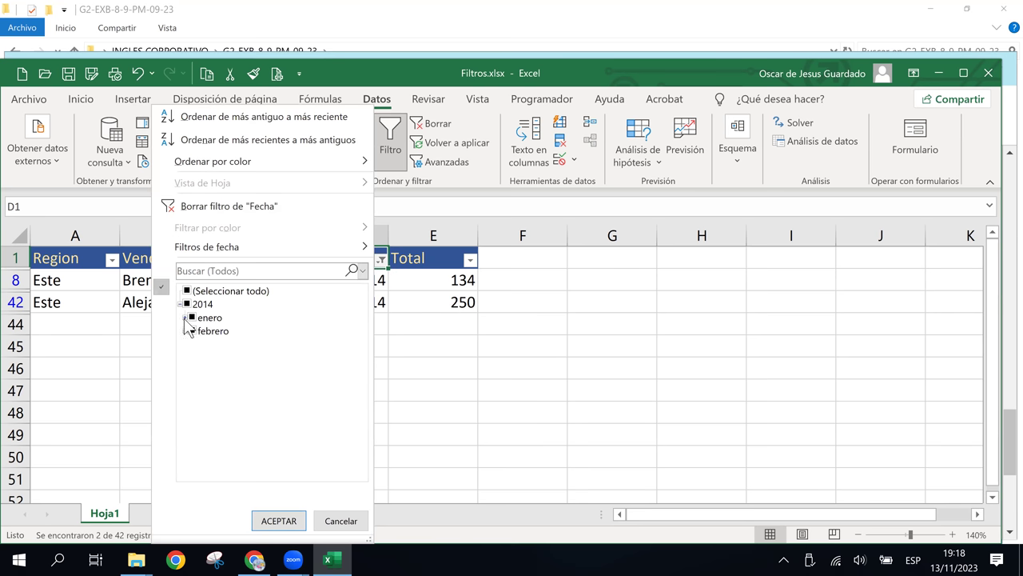
{"action": "left_click", "coordinate": [185, 318]}
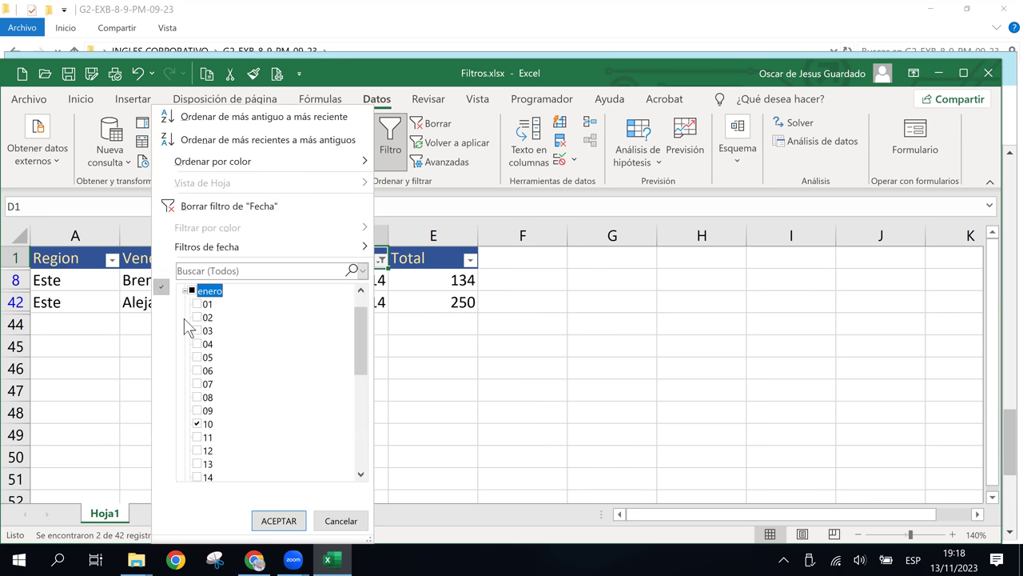
{"action": "left_click", "coordinate": [197, 437]}
{"action": "left_click", "coordinate": [197, 451]}
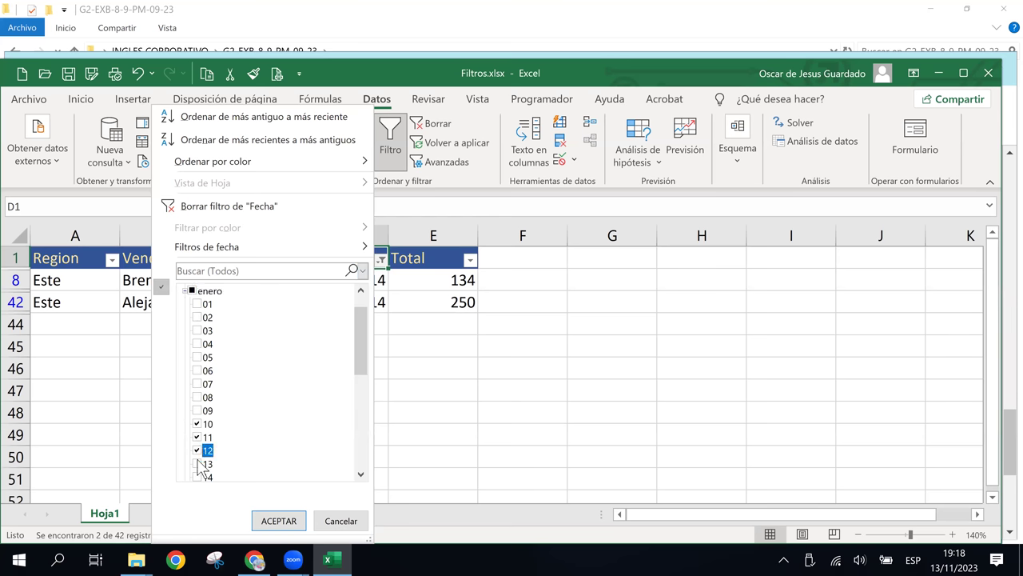
{"action": "left_click", "coordinate": [198, 464]}
{"action": "left_click", "coordinate": [197, 477]}
{"action": "left_click", "coordinate": [198, 477]}
{"action": "left_click_drag", "start_coordinate": [361, 352], "coordinate": [361, 376]}
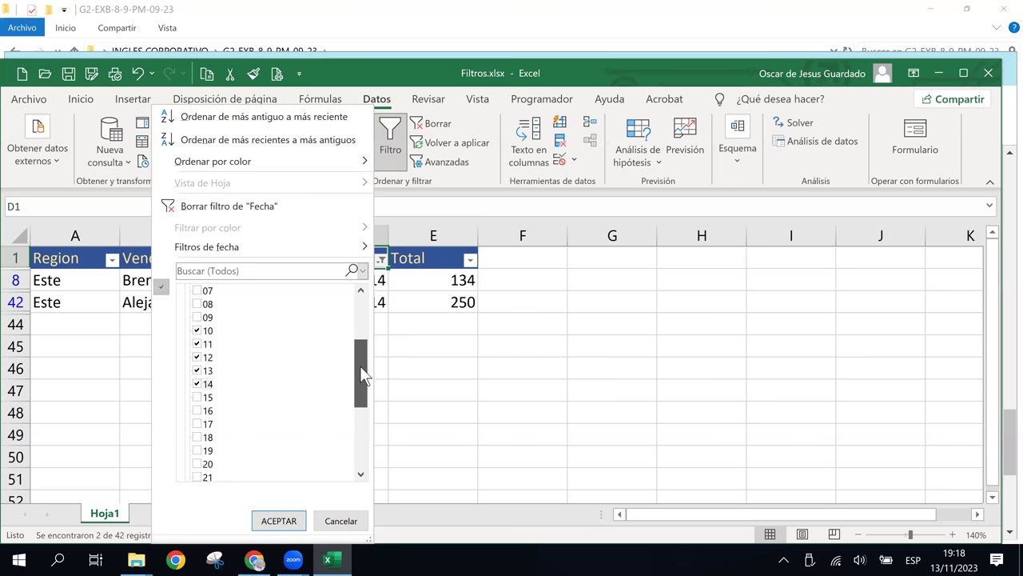
{"action": "left_click", "coordinate": [198, 358]}
{"action": "mouse_move", "coordinate": [239, 246]}
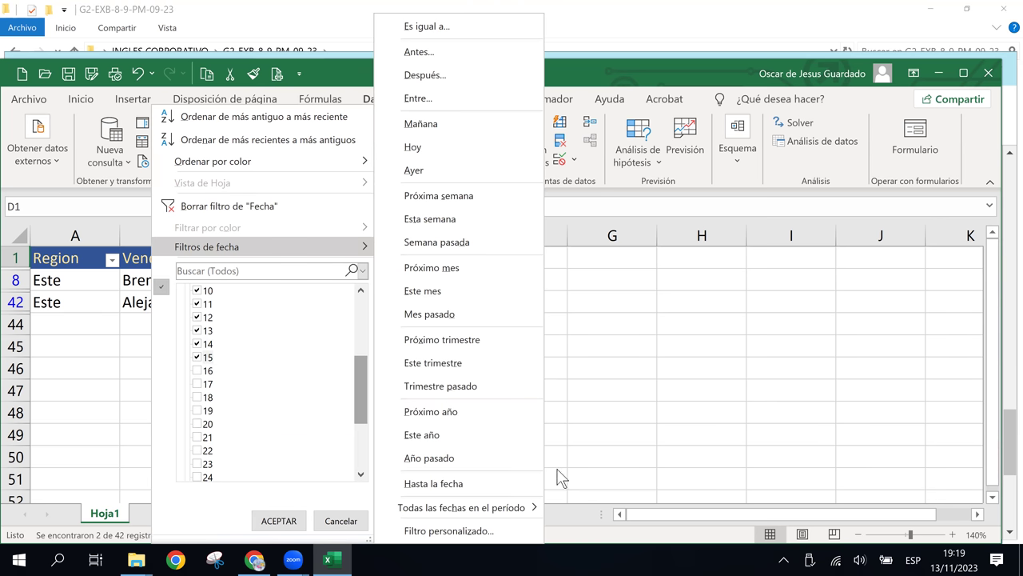
- Enter the custom Fecha filter's date values, starting from 10/1/2014, in both conditions
{"action": "left_click", "coordinate": [450, 100]}
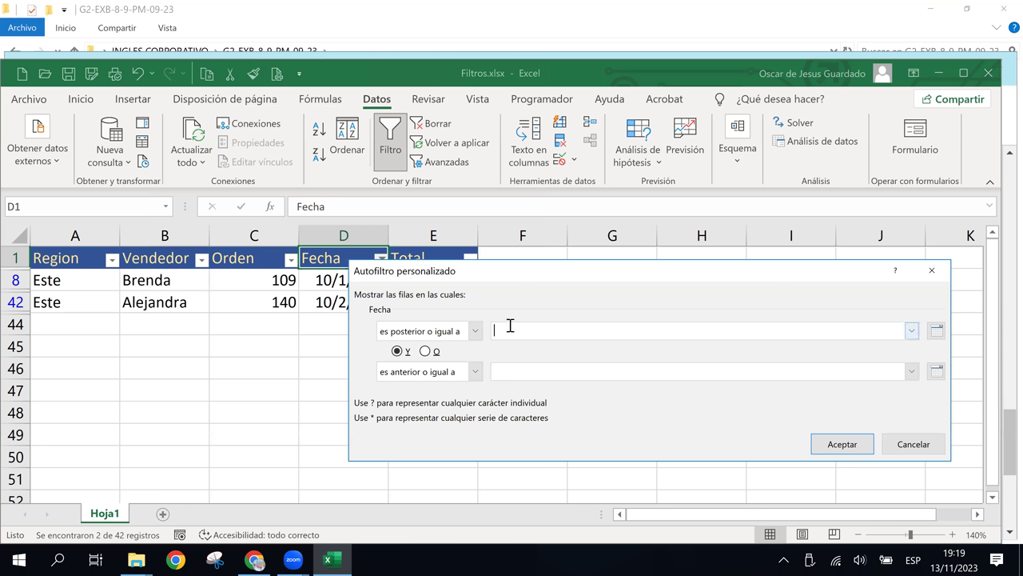
{"action": "type", "text": "10"}
{"action": "left_click", "coordinate": [475, 331]}
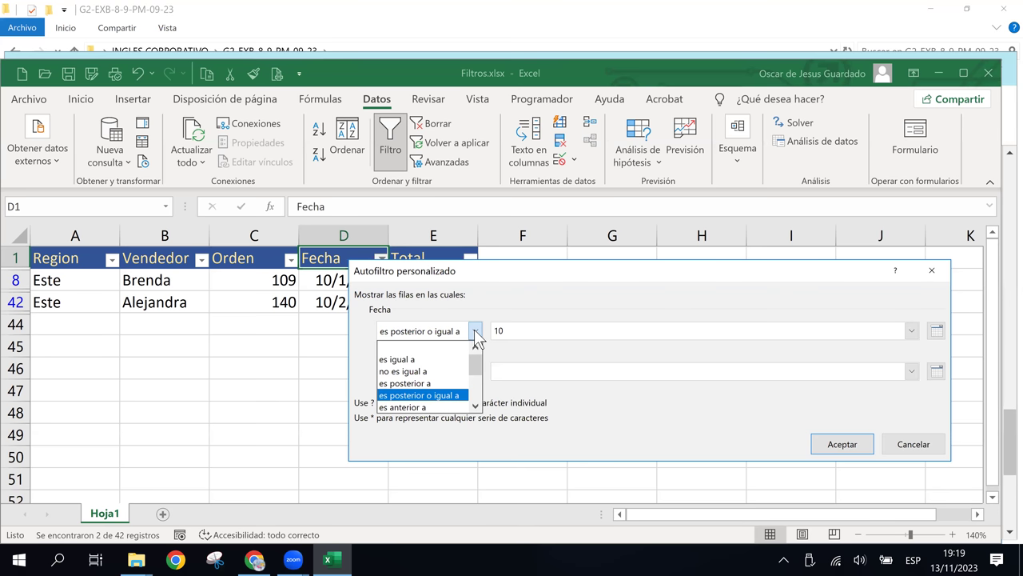
{"action": "left_click", "coordinate": [475, 407]}
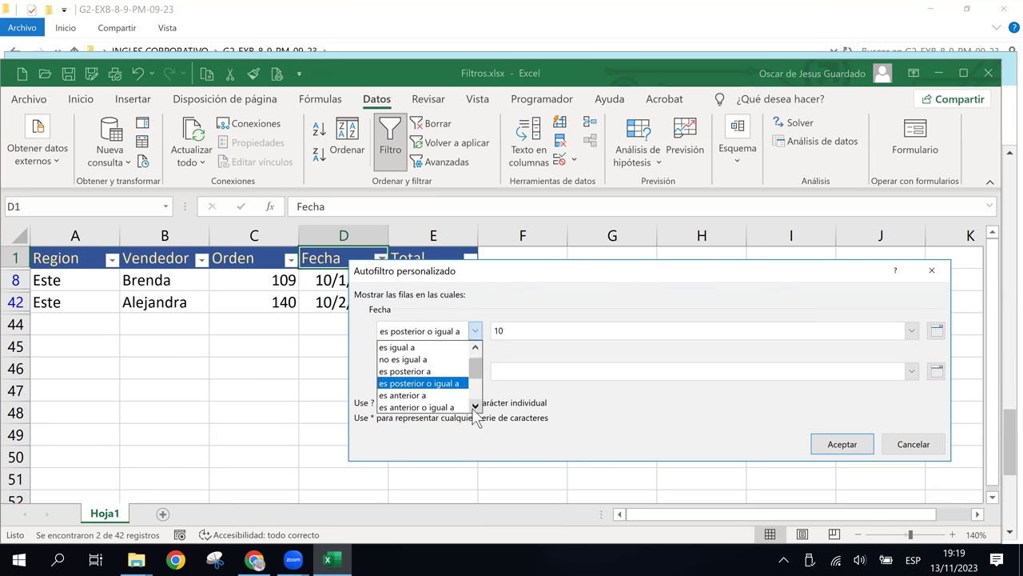
{"action": "scroll", "coordinate": [475, 407], "scroll_direction": "down", "scroll_amount": 1}
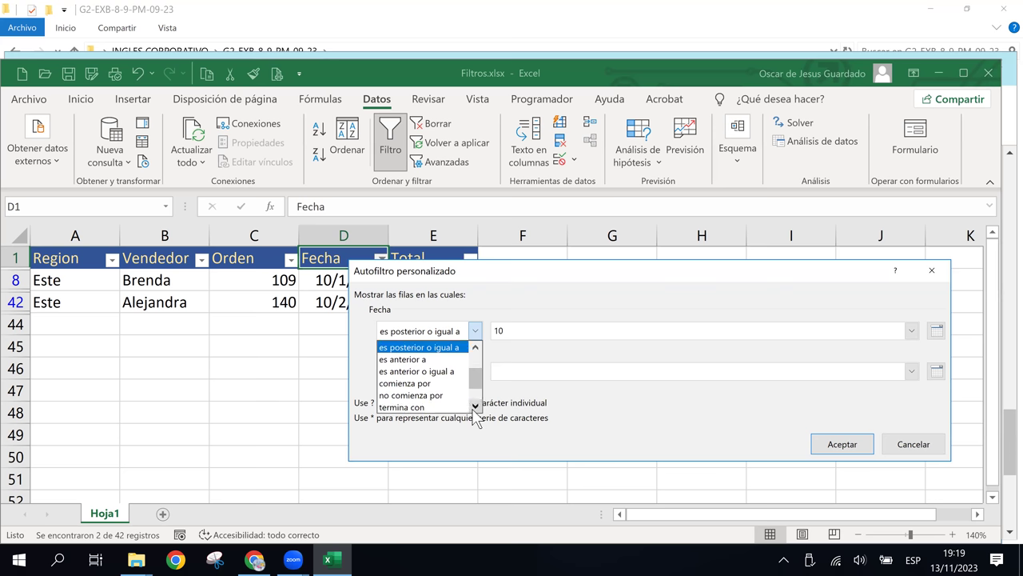
{"action": "left_click", "coordinate": [438, 384]}
{"action": "left_click", "coordinate": [509, 331]}
{"action": "type", "text": "/"}
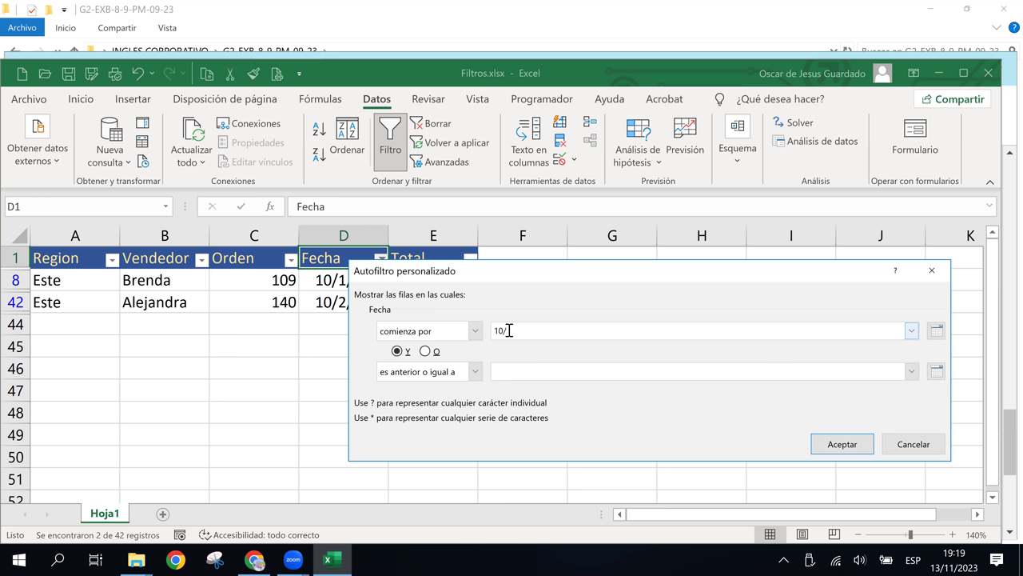
{"action": "type", "text": "1/2014"}
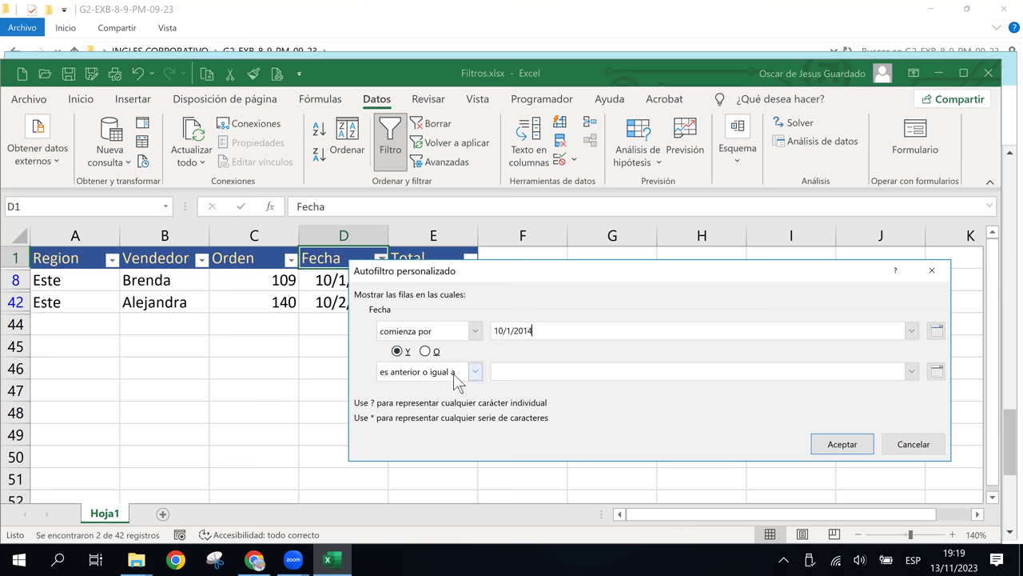
{"action": "left_click", "coordinate": [506, 373]}
{"action": "type", "text": "10"}
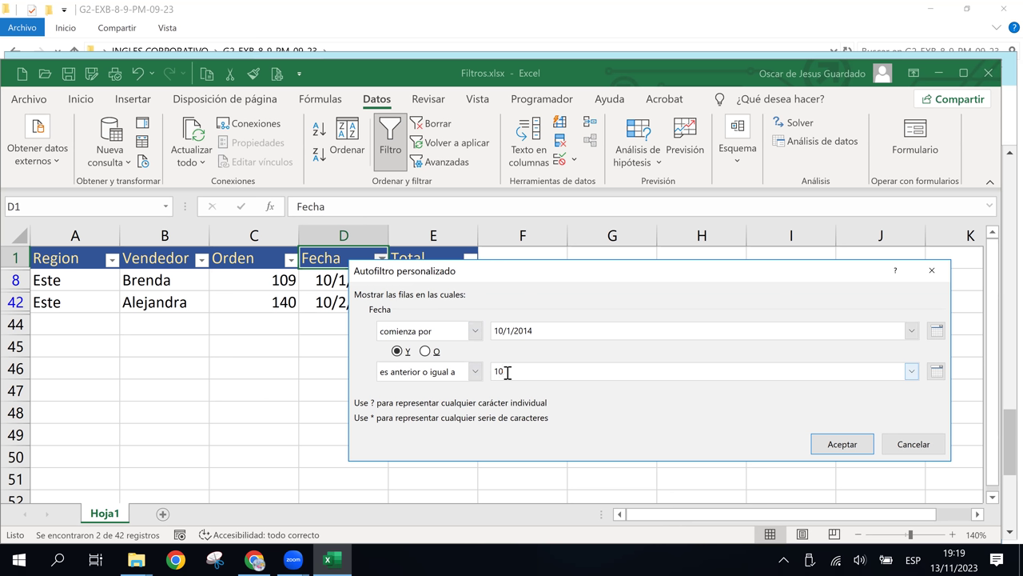
{"action": "type", "text": "/1/2"}
{"action": "type", "text": "014"}
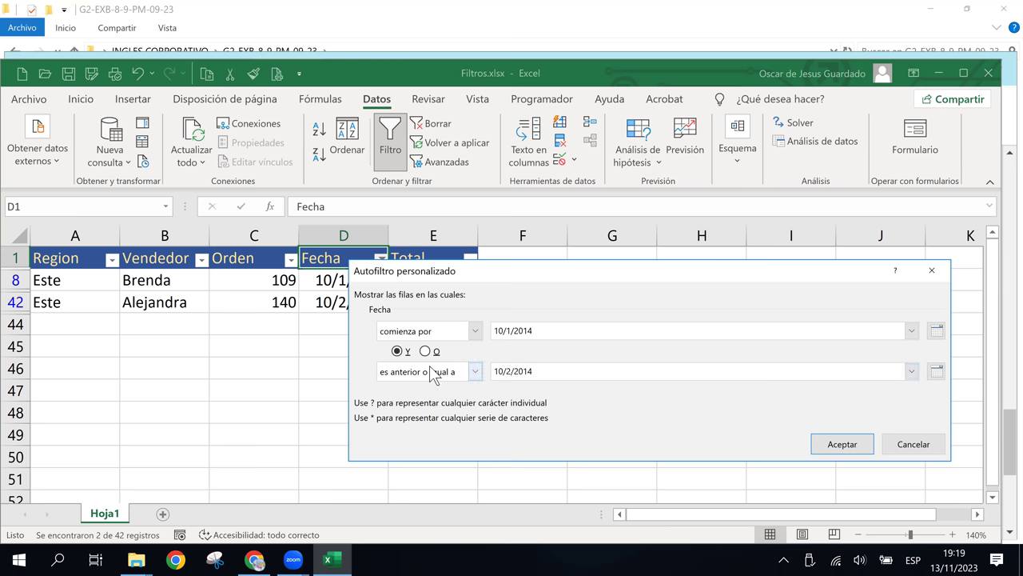
- Set the conditions to 'es posterior o igual a' and 'es anterior o igual a', then apply, showing 32 of 42 records
{"action": "left_click", "coordinate": [475, 376]}
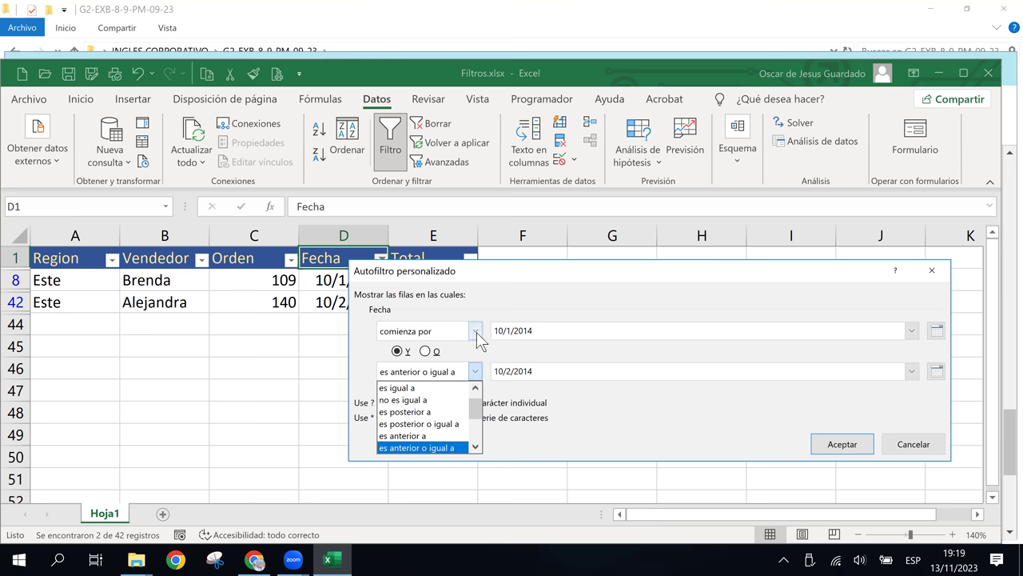
{"action": "left_click", "coordinate": [472, 332]}
{"action": "left_click", "coordinate": [473, 332]}
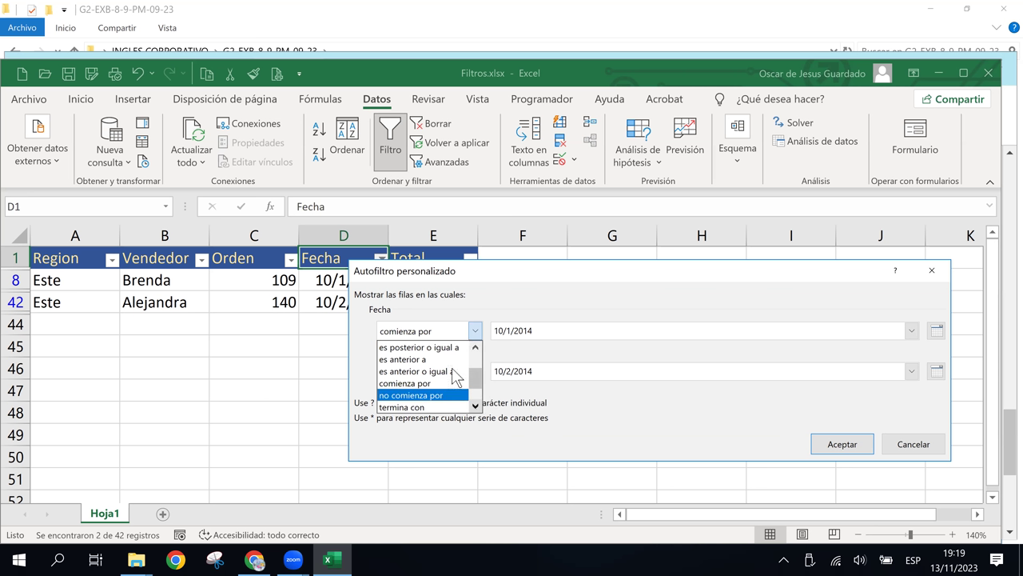
{"action": "left_click", "coordinate": [424, 347]}
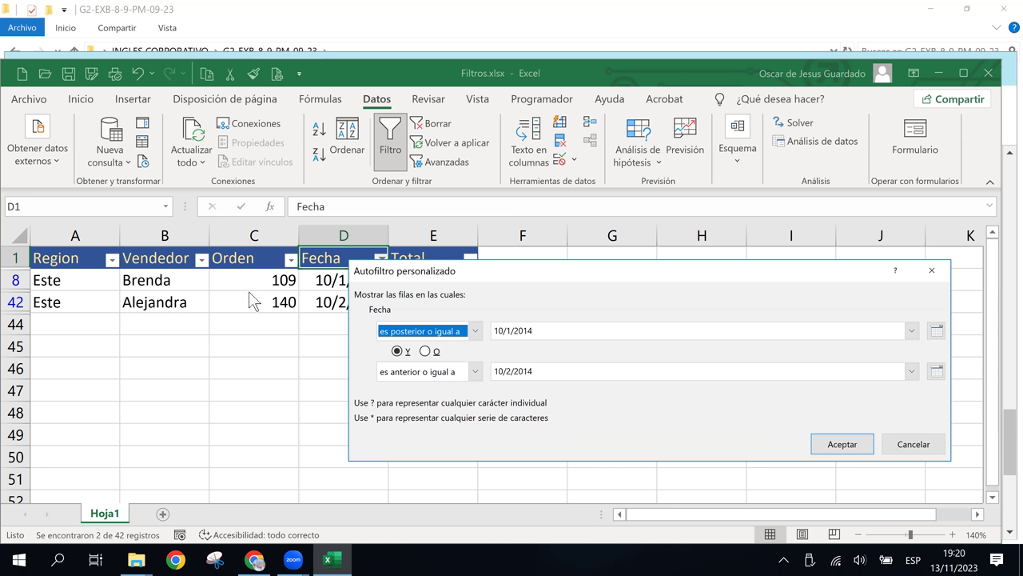
{"action": "left_click", "coordinate": [841, 443]}
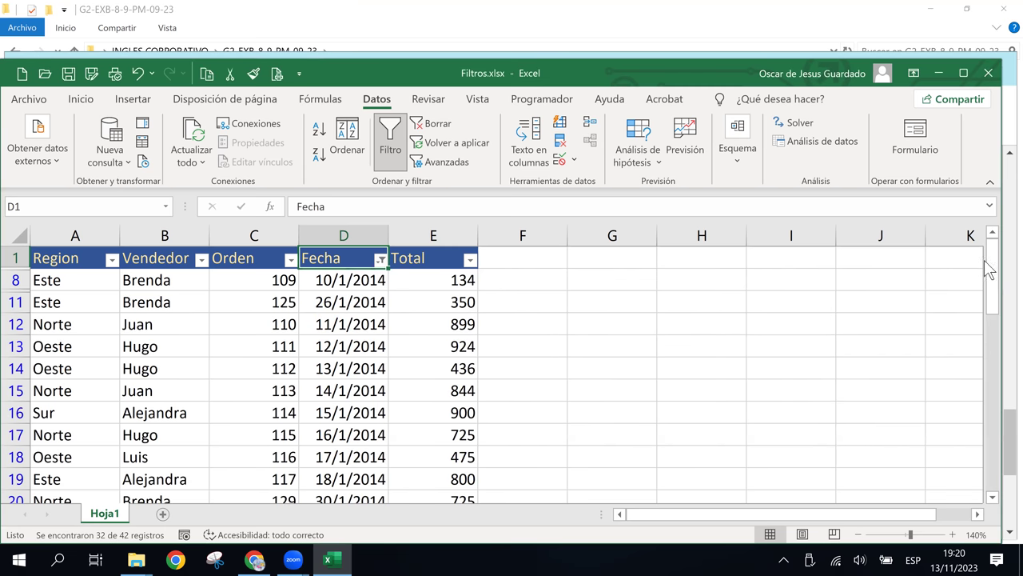
{"action": "mouse_move", "coordinate": [989, 269]}
{"action": "left_mouse_down"}
{"action": "mouse_move", "coordinate": [1009, 352]}
{"action": "mouse_move", "coordinate": [1008, 453]}
{"action": "mouse_move", "coordinate": [1008, 300]}
{"action": "left_mouse_up"}
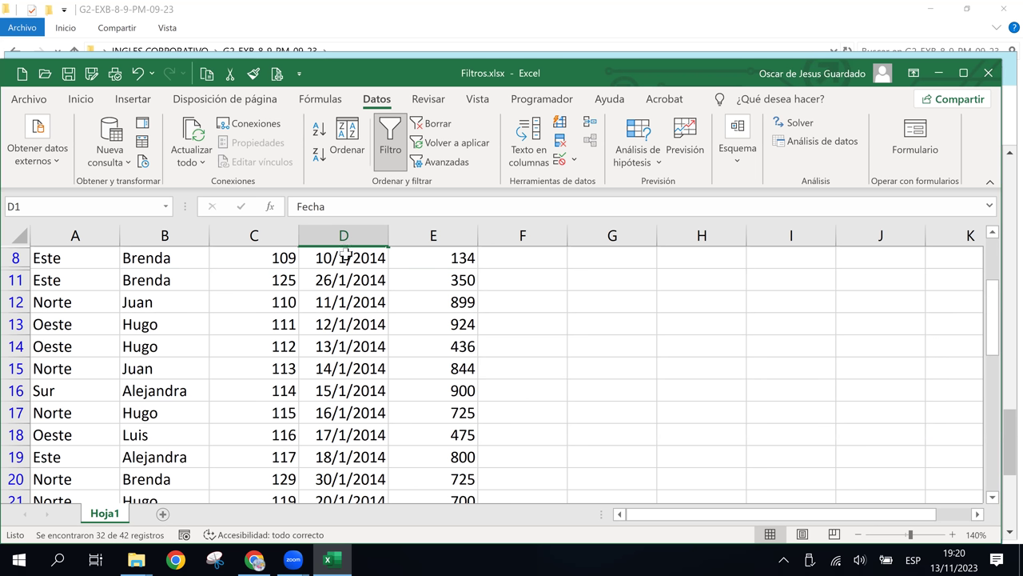
{"action": "left_click_drag", "start_coordinate": [993, 306], "coordinate": [994, 456]}
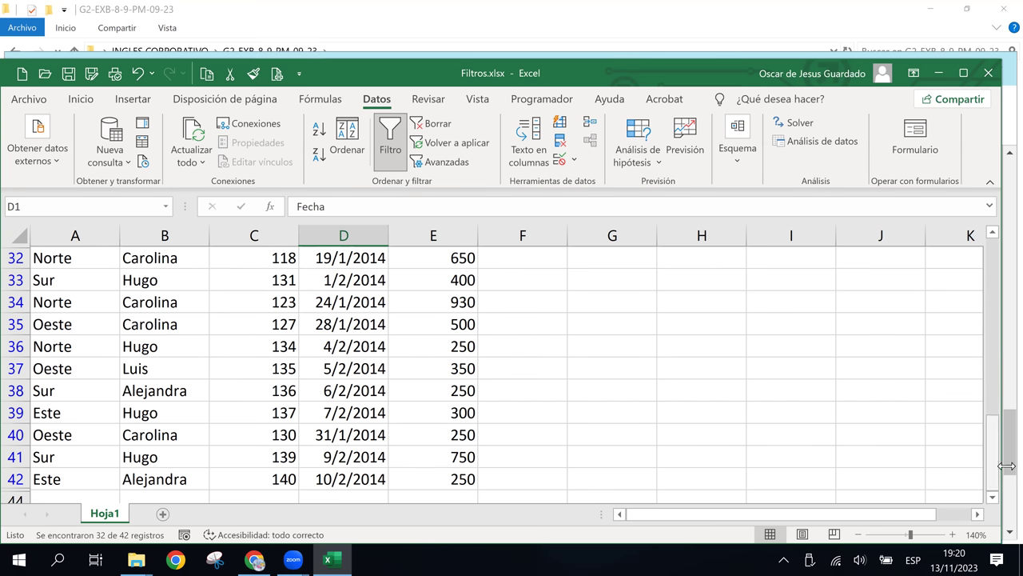
{"action": "left_click_drag", "start_coordinate": [994, 452], "coordinate": [978, 272]}
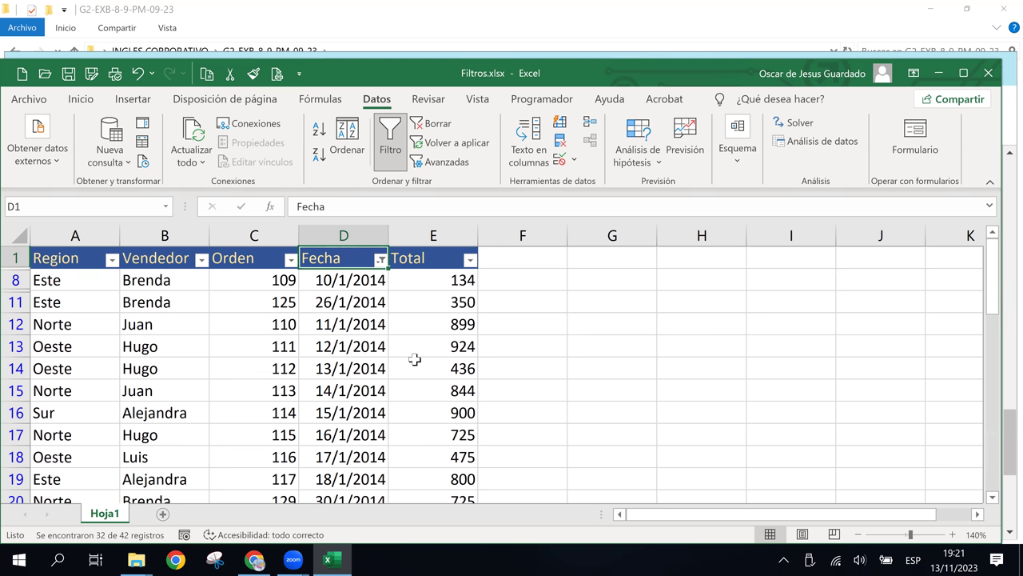
- Raise the speaker volume to 74 and close the volume flyout
{"action": "left_click", "coordinate": [861, 561]}
{"action": "left_click", "coordinate": [908, 519]}
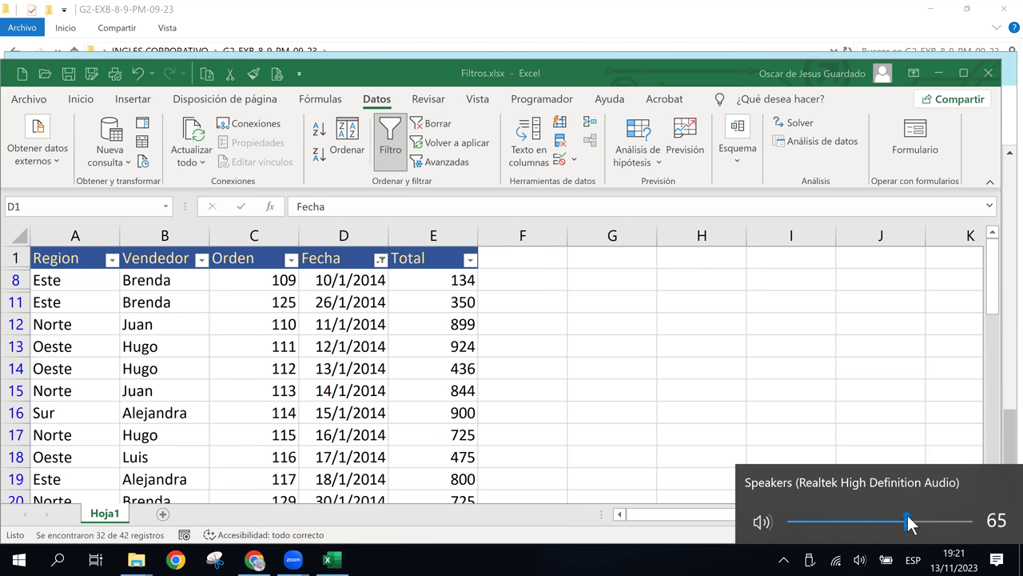
{"action": "left_click", "coordinate": [923, 520]}
{"action": "left_click", "coordinate": [614, 563]}
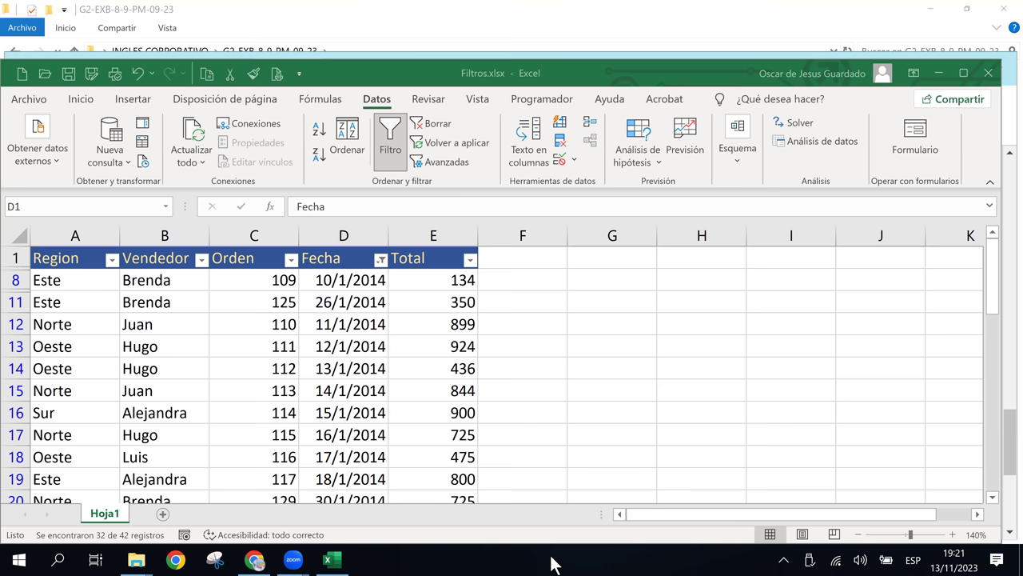
- Clear the Fecha filter so every record shows, then check the Fecha dropdown and cancel it
{"action": "left_click", "coordinate": [430, 128]}
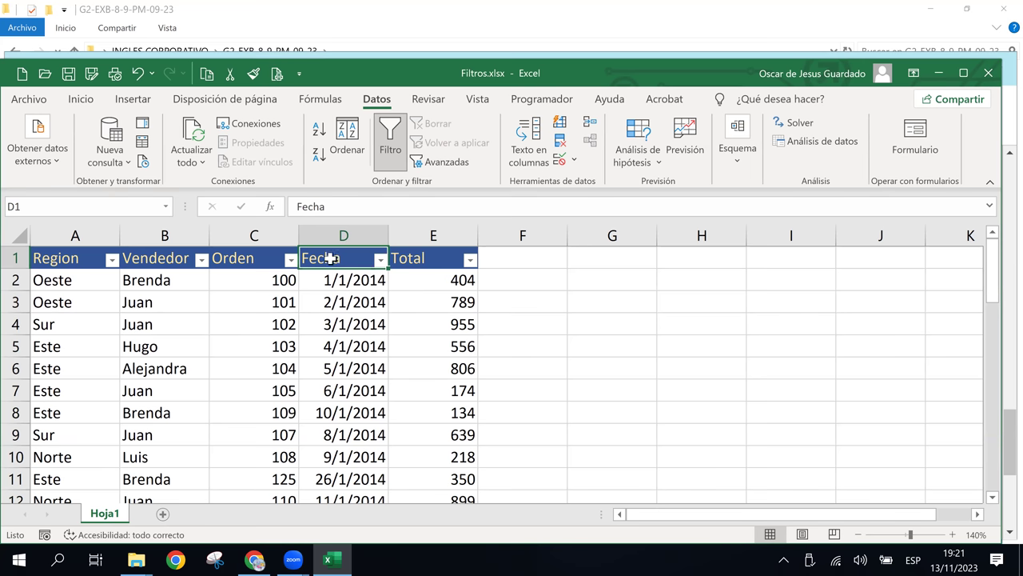
{"action": "left_click", "coordinate": [380, 260]}
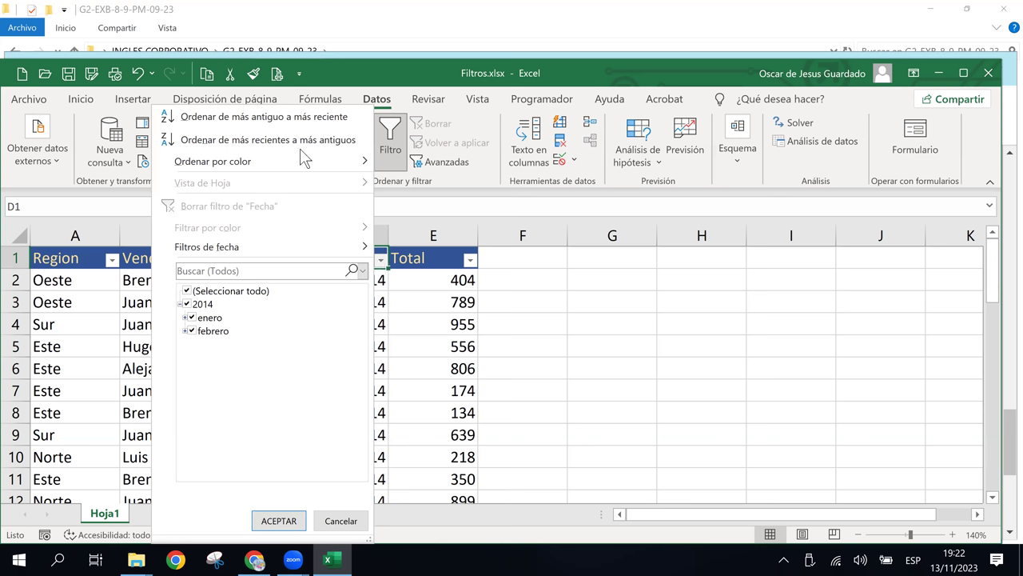
{"action": "left_click", "coordinate": [341, 521]}
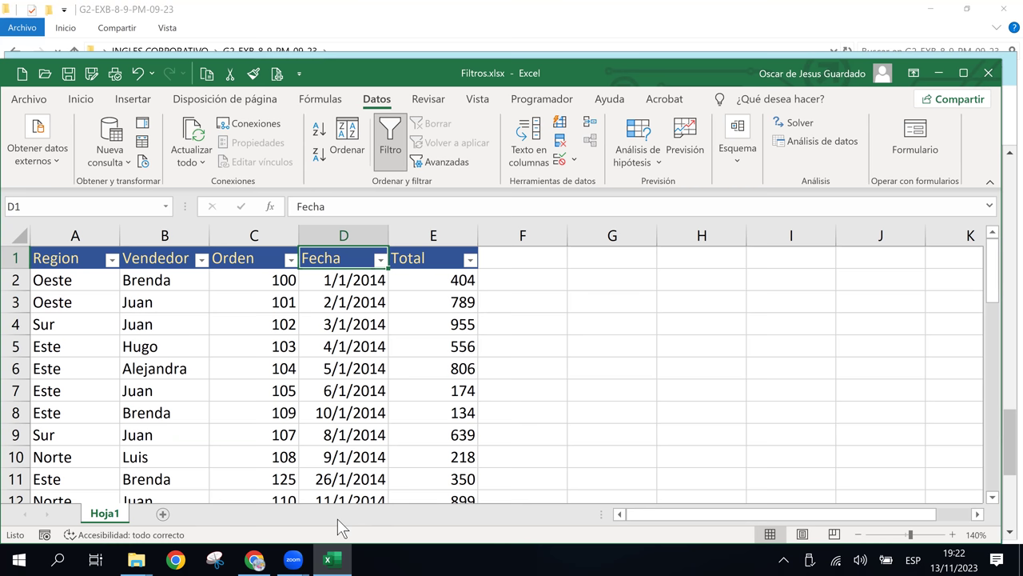
{"action": "left_click", "coordinate": [36, 103]}
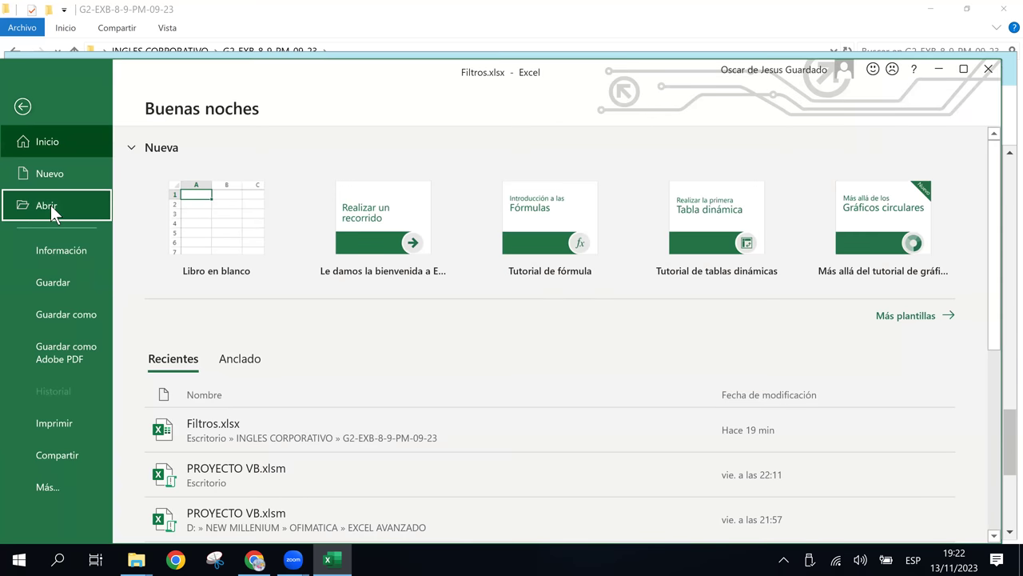
{"action": "left_click", "coordinate": [50, 204]}
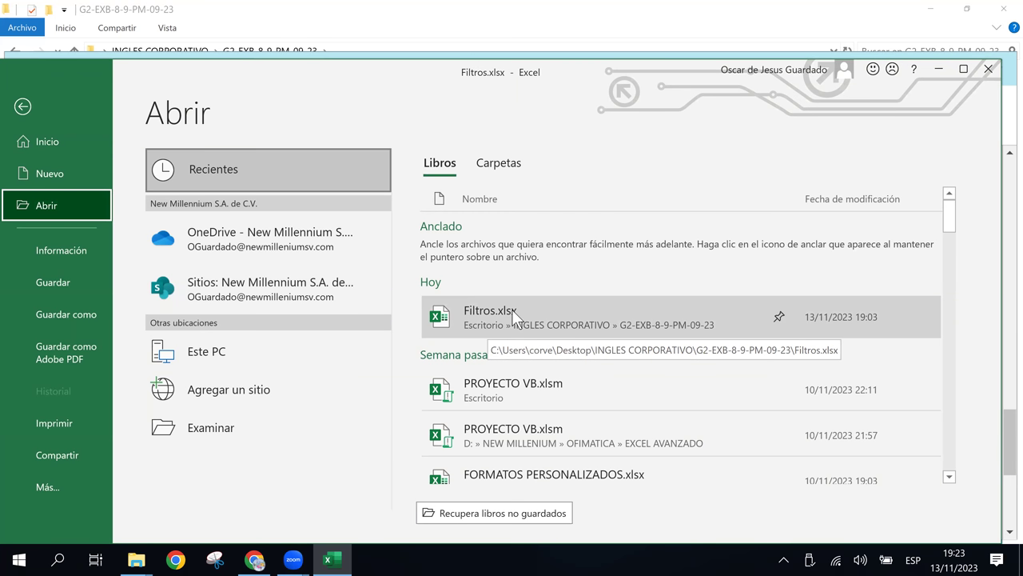
{"action": "left_click", "coordinate": [23, 105]}
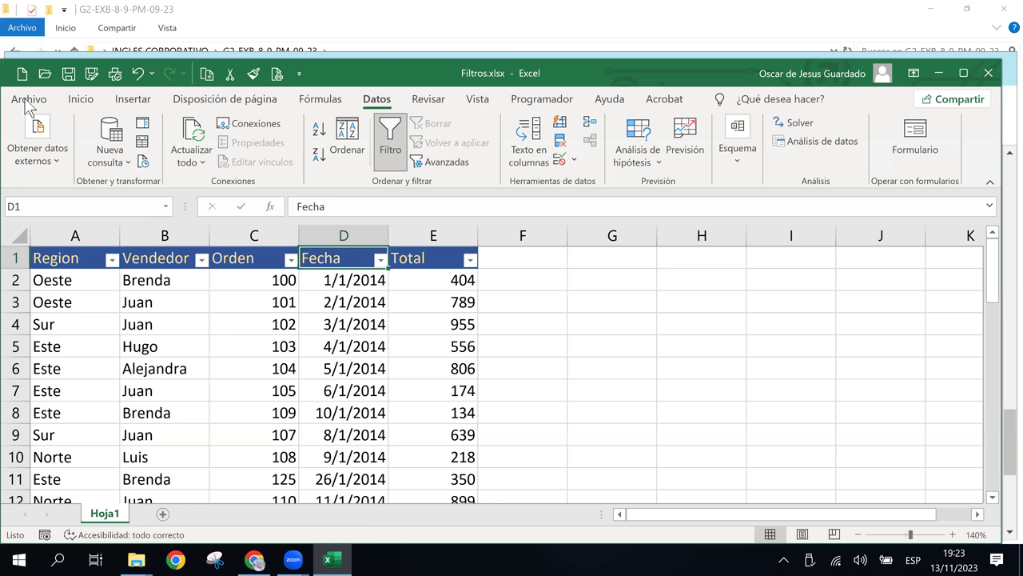
{"action": "left_click", "coordinate": [535, 299]}
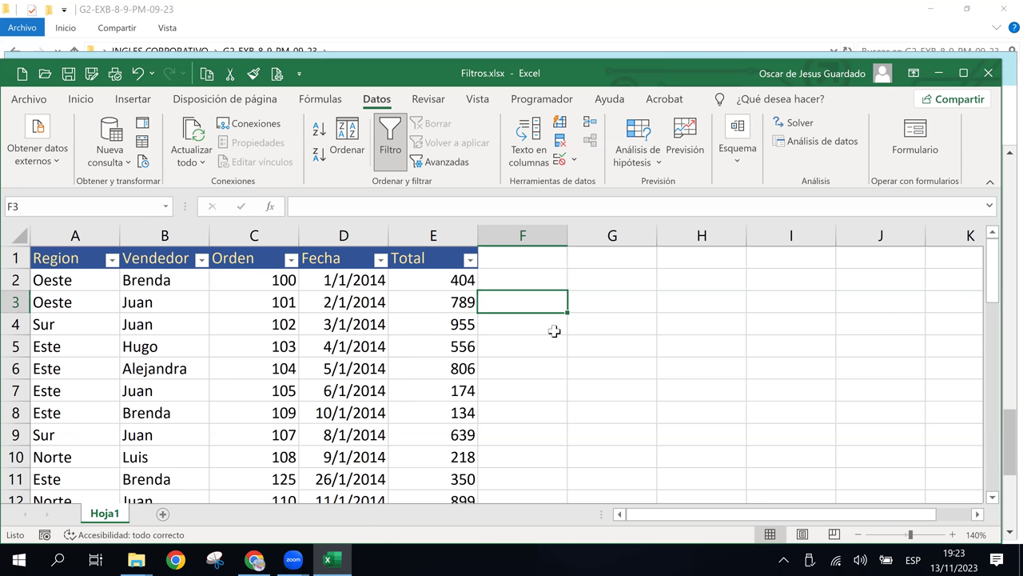
- Select the Fecha header D1 and bring up its date filter choices
{"action": "left_click", "coordinate": [522, 277]}
{"action": "left_click", "coordinate": [519, 261]}
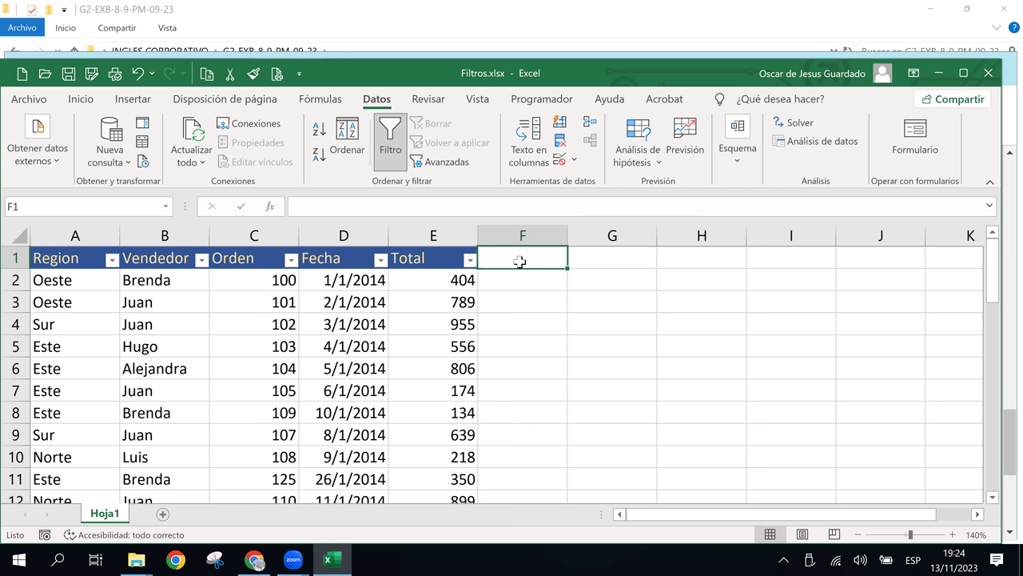
{"action": "left_click", "coordinate": [356, 260]}
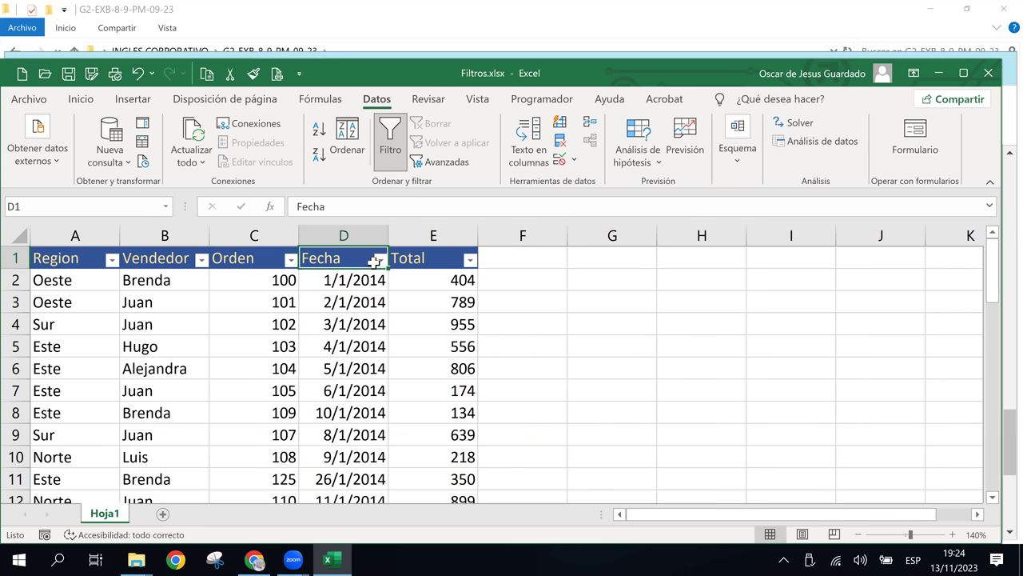
{"action": "left_click", "coordinate": [381, 260]}
{"action": "mouse_move", "coordinate": [240, 246]}
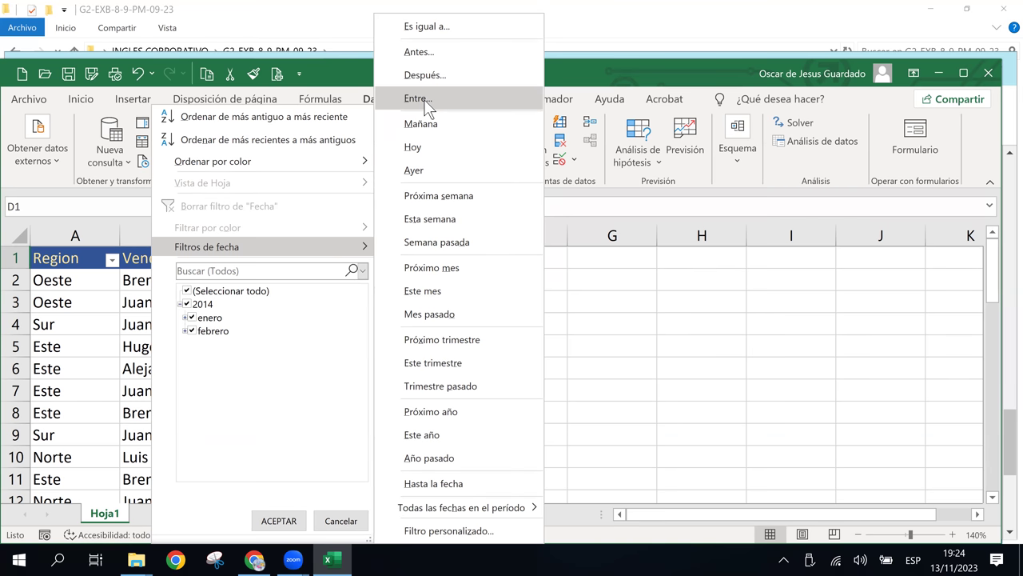
- Filter Fecha to dates between 10/1/2014 and 10/2/2014 in Autofiltro personalizado
{"action": "left_click", "coordinate": [424, 99]}
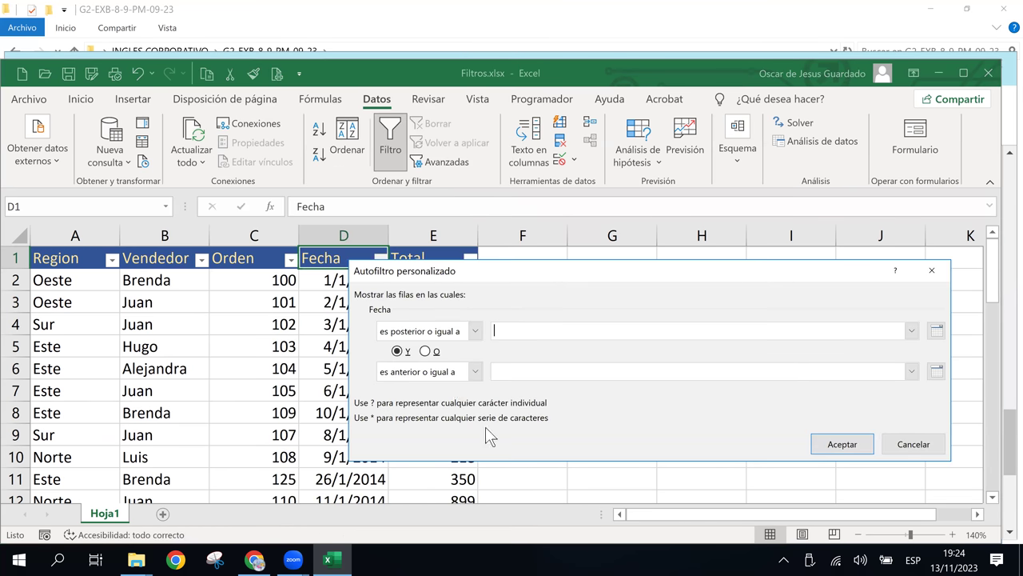
{"action": "left_click", "coordinate": [935, 331]}
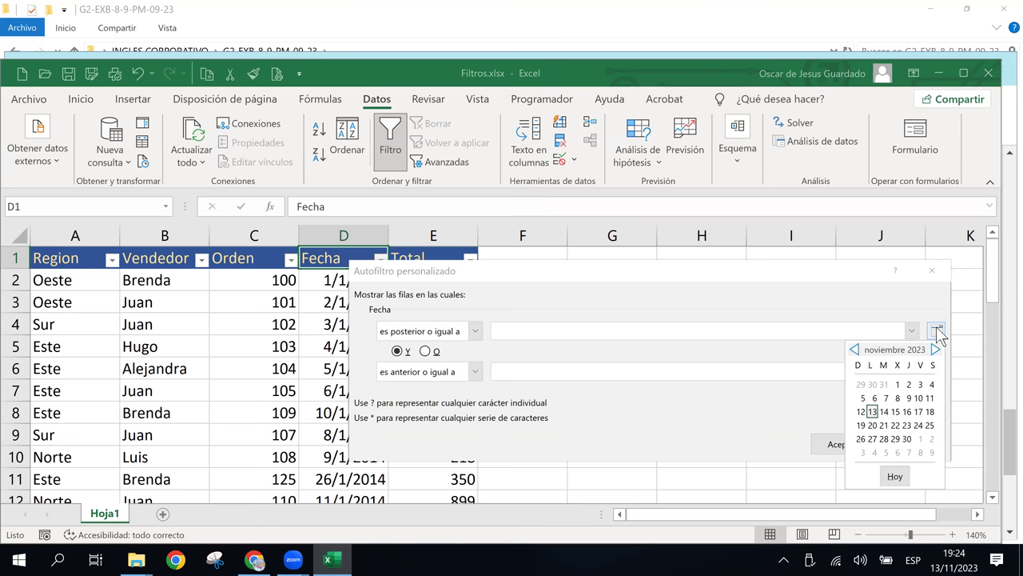
{"action": "left_click", "coordinate": [911, 332]}
{"action": "left_click", "coordinate": [911, 331]}
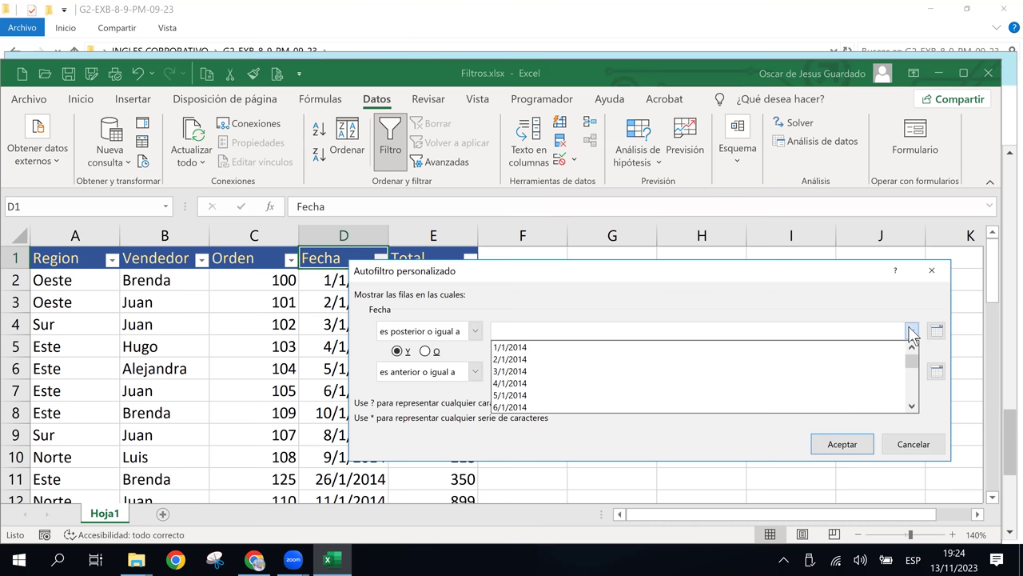
{"action": "left_click", "coordinate": [655, 330]}
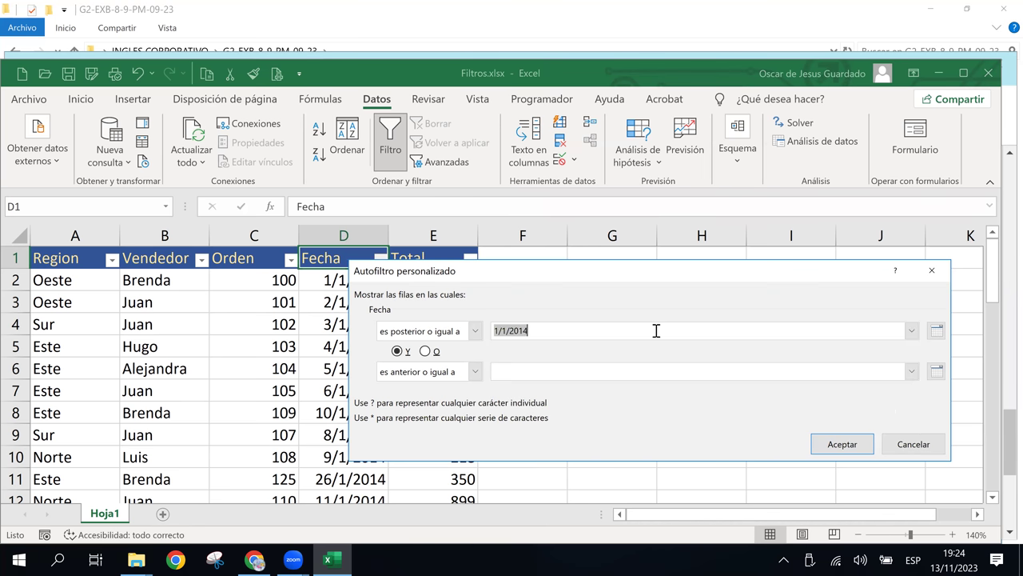
{"action": "key", "text": "Left"}
{"action": "key", "text": "Left"}
{"action": "key", "text": "Left"}
{"action": "key", "text": "Left"}
{"action": "type", "text": "0"}
{"action": "left_click", "coordinate": [512, 371]}
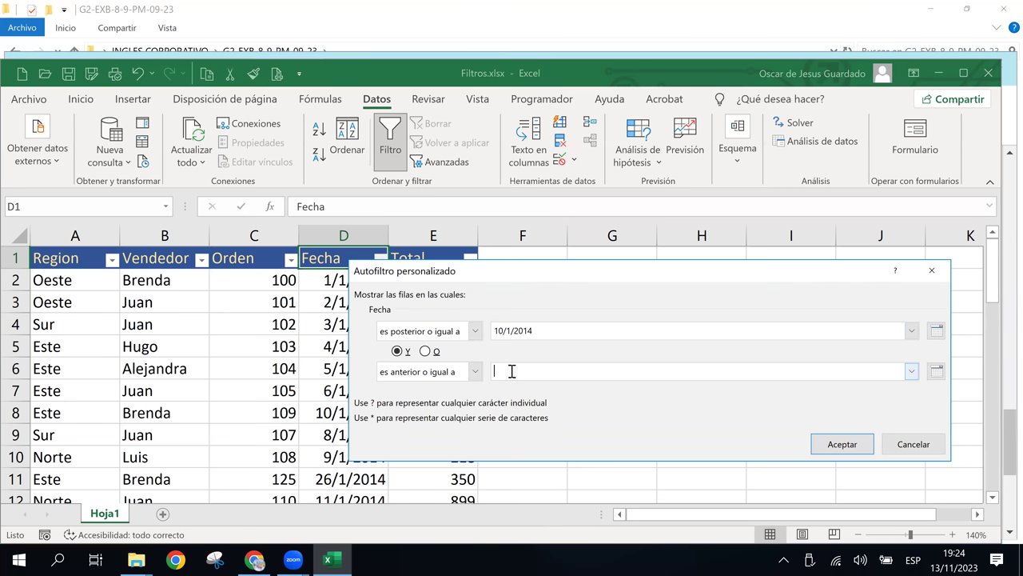
{"action": "type", "text": "10/"}
{"action": "type", "text": "2/2014"}
{"action": "left_click", "coordinate": [850, 444]}
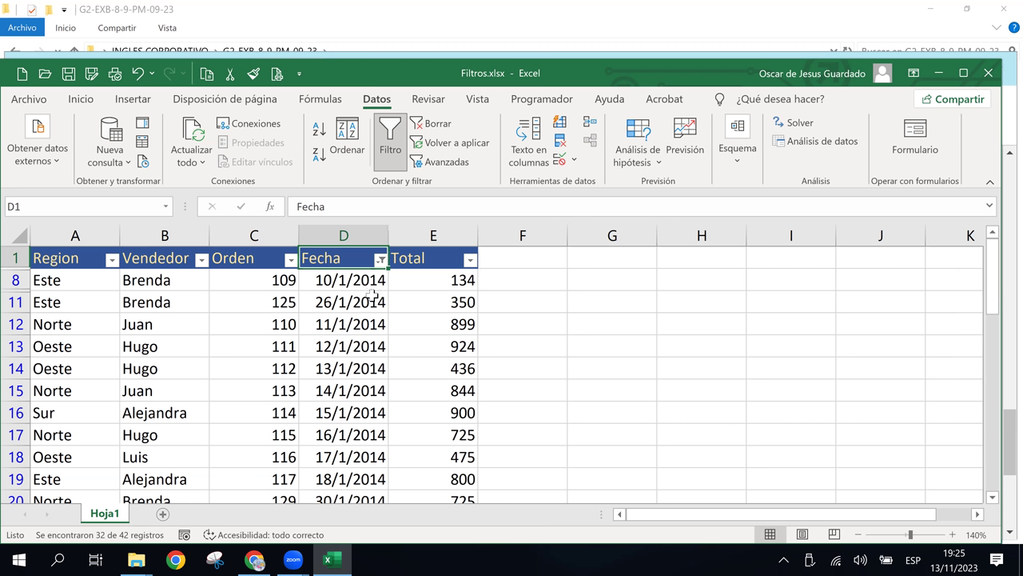
{"action": "left_click", "coordinate": [425, 126]}
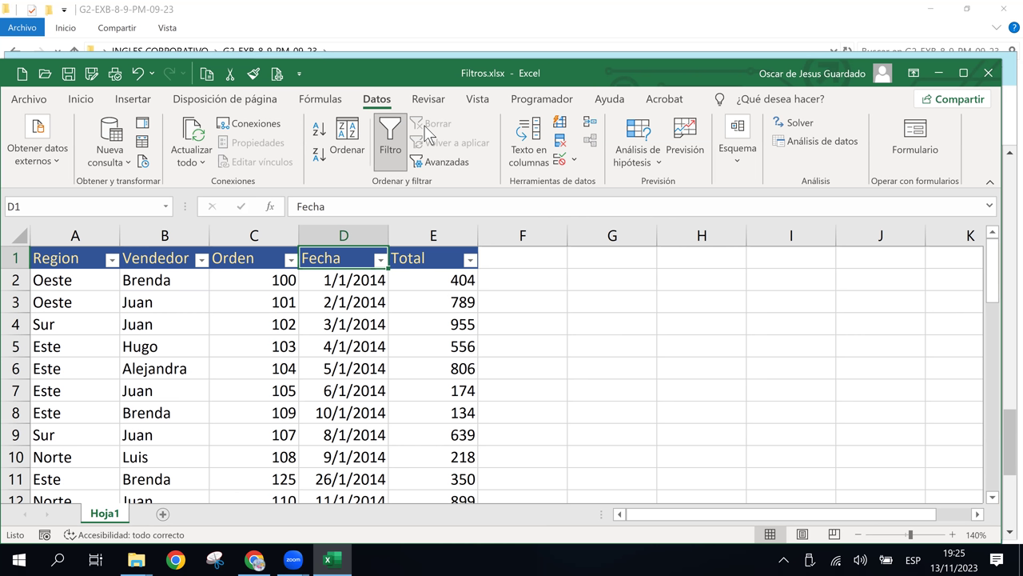
{"action": "left_click", "coordinate": [620, 405]}
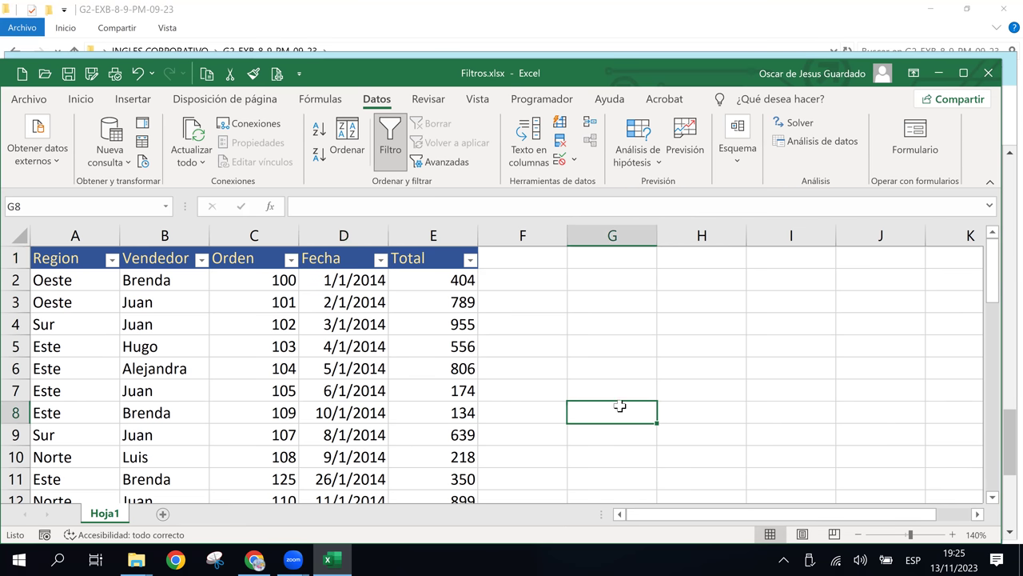
{"action": "left_click", "coordinate": [284, 276]}
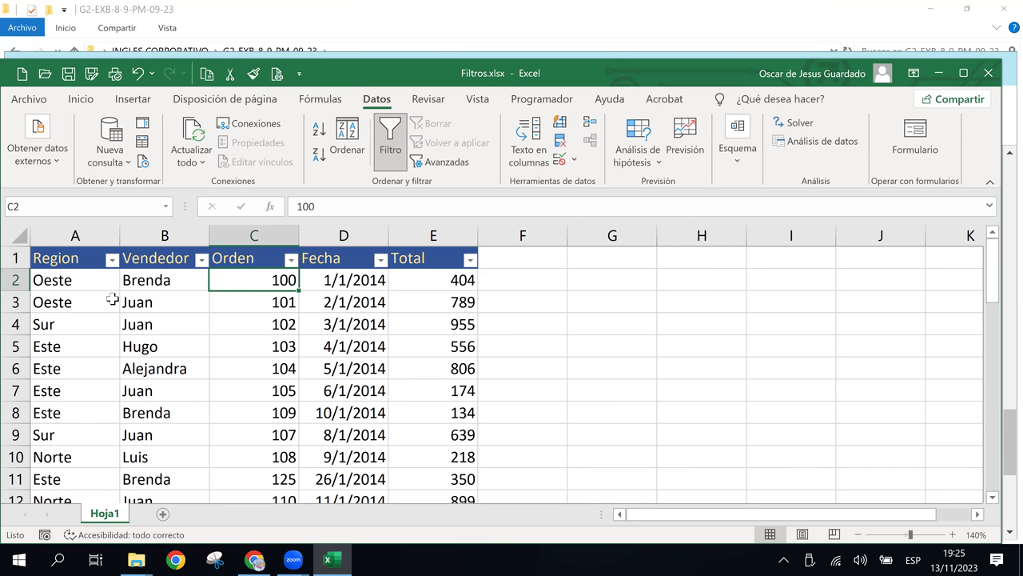
{"action": "left_click", "coordinate": [82, 357]}
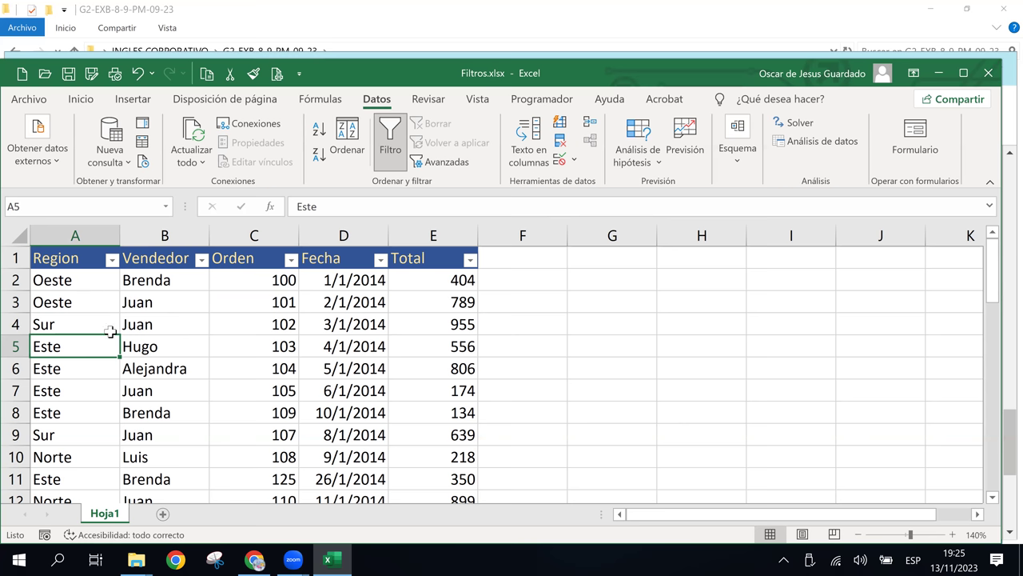
- Untick Este and Oeste in the Region filter so only Norte and Sur rows show
{"action": "left_click", "coordinate": [112, 260]}
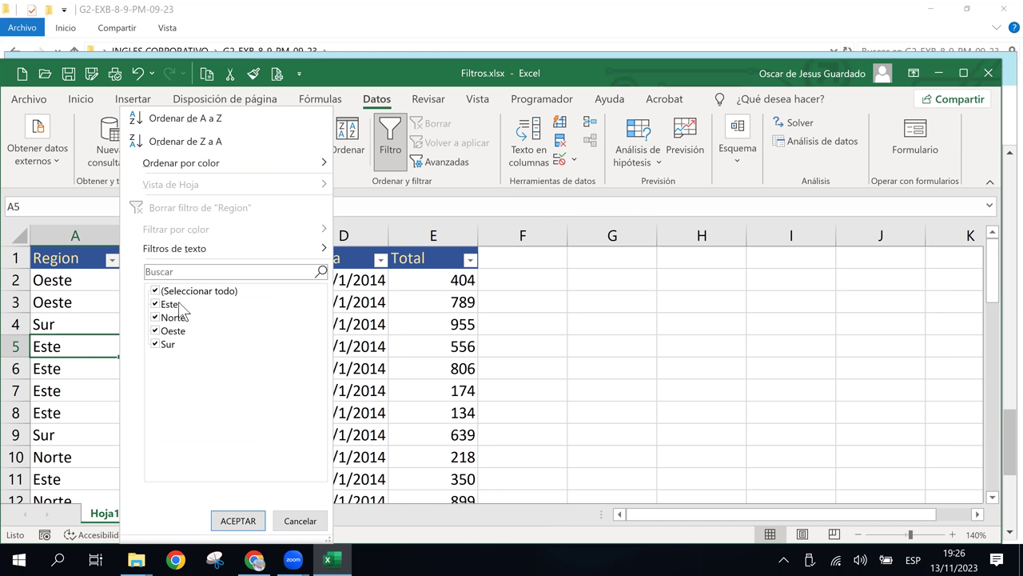
{"action": "left_click", "coordinate": [155, 304]}
{"action": "left_click", "coordinate": [155, 330]}
{"action": "left_click", "coordinate": [232, 523]}
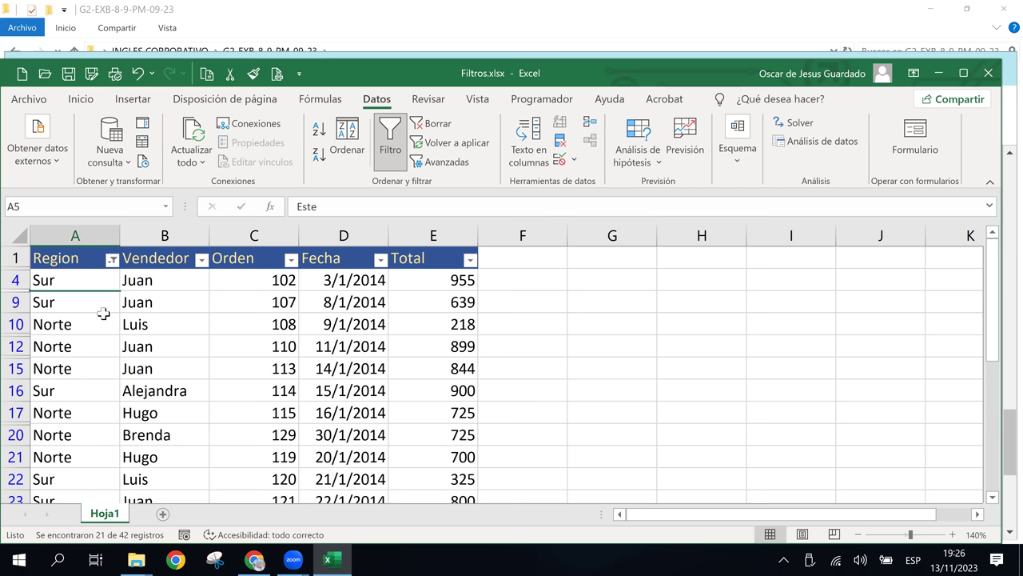
- Sort the selected filtered data by Region on cell values, A to Z
{"action": "mouse_move", "coordinate": [49, 258]}
{"action": "left_mouse_down"}
{"action": "mouse_move", "coordinate": [432, 555]}
{"action": "mouse_move", "coordinate": [430, 454]}
{"action": "left_mouse_up"}
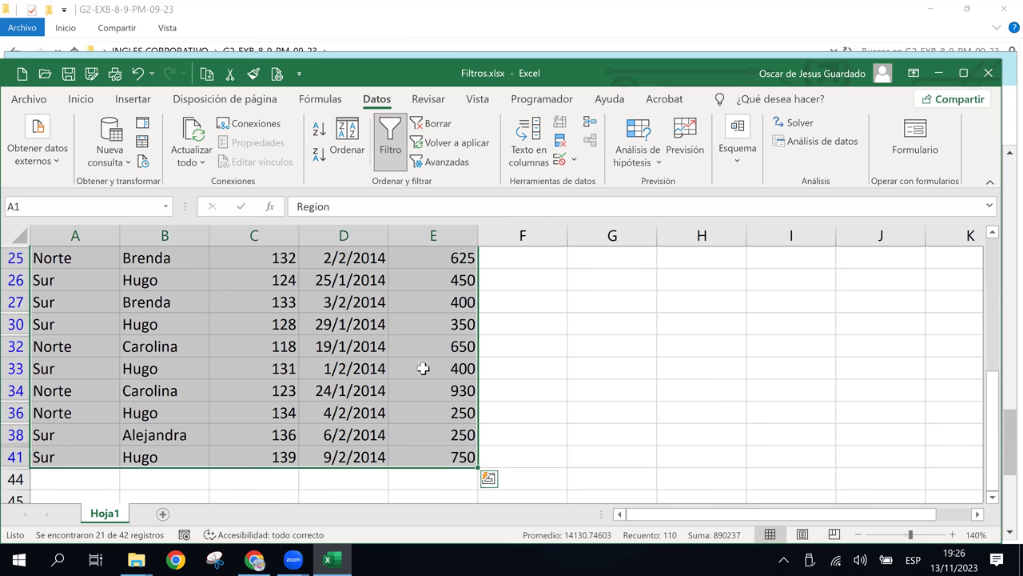
{"action": "left_click", "coordinate": [347, 144]}
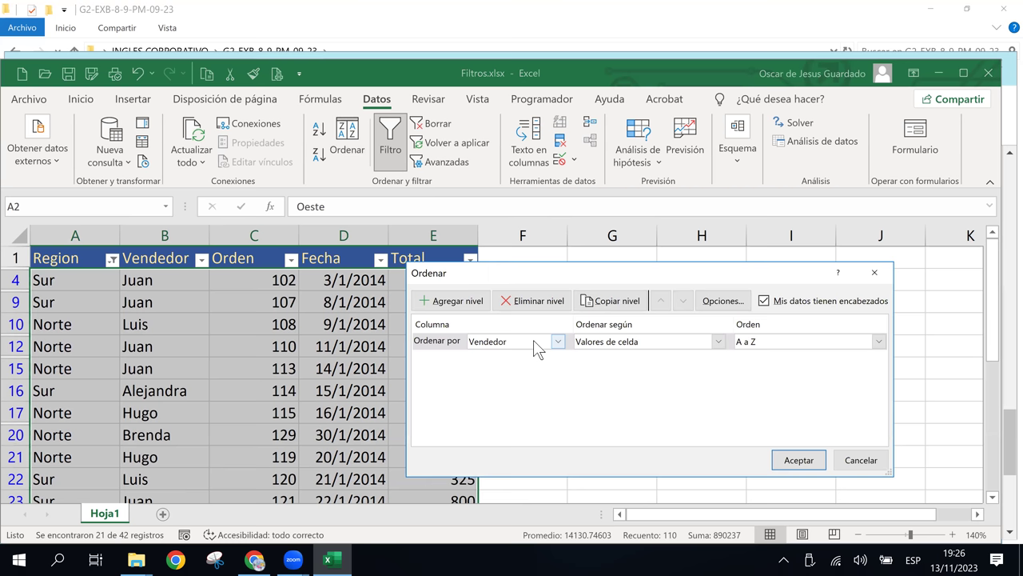
{"action": "left_click", "coordinate": [718, 342]}
{"action": "left_click", "coordinate": [717, 346]}
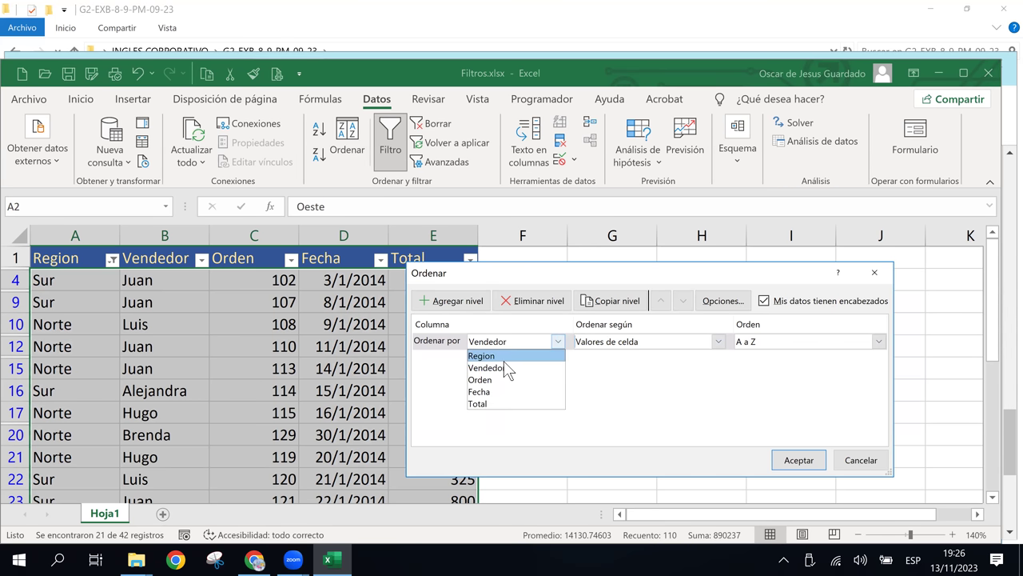
{"action": "left_click", "coordinate": [504, 358]}
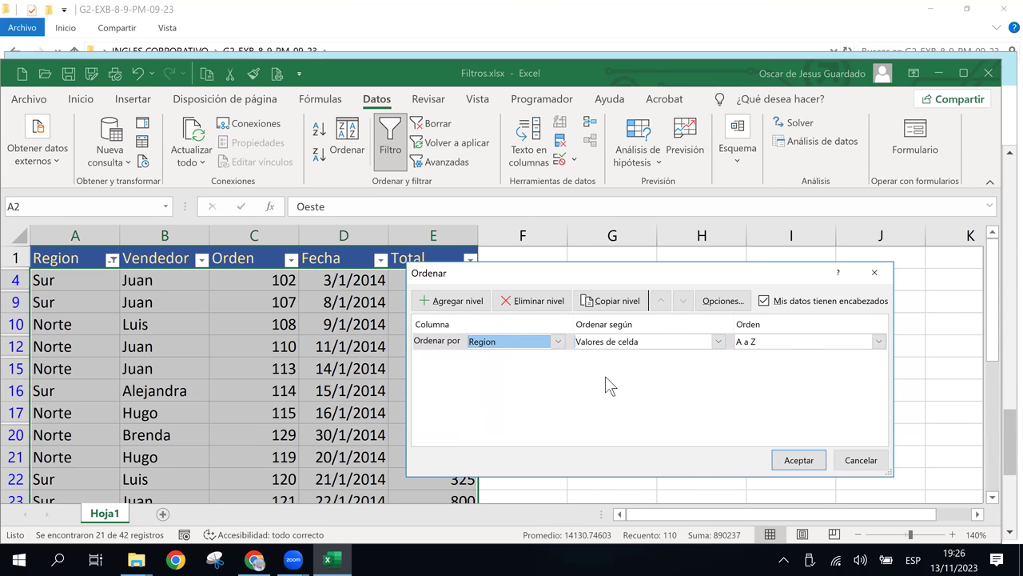
{"action": "left_click", "coordinate": [800, 462]}
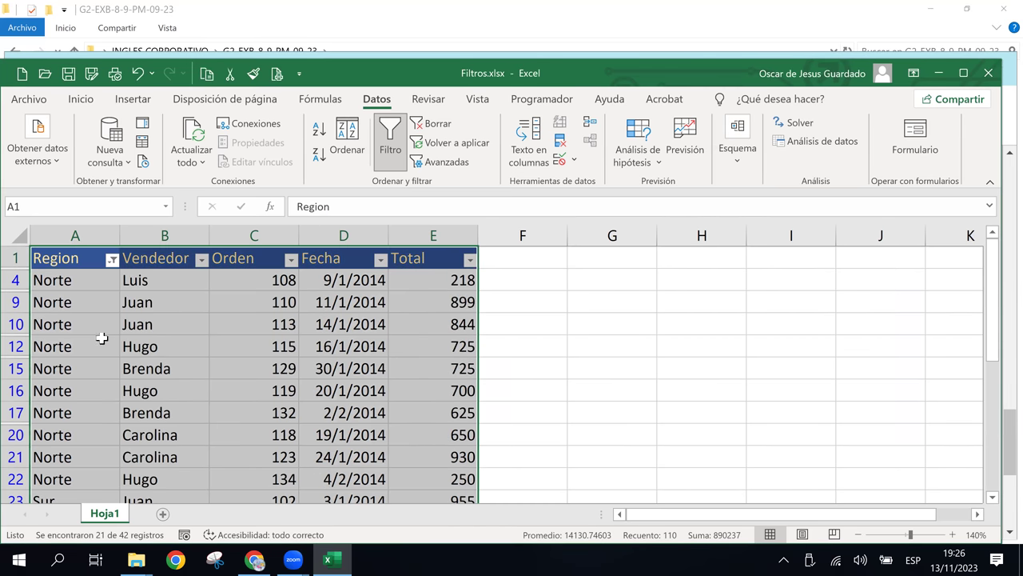
- Browse the filtered Norte and Sur rows, checking Region values and totals down to row 23
{"action": "left_click", "coordinate": [102, 340]}
{"action": "key", "text": "Down"}
{"action": "key", "text": "Down"}
{"action": "key", "text": "Down"}
{"action": "key", "text": "Down"}
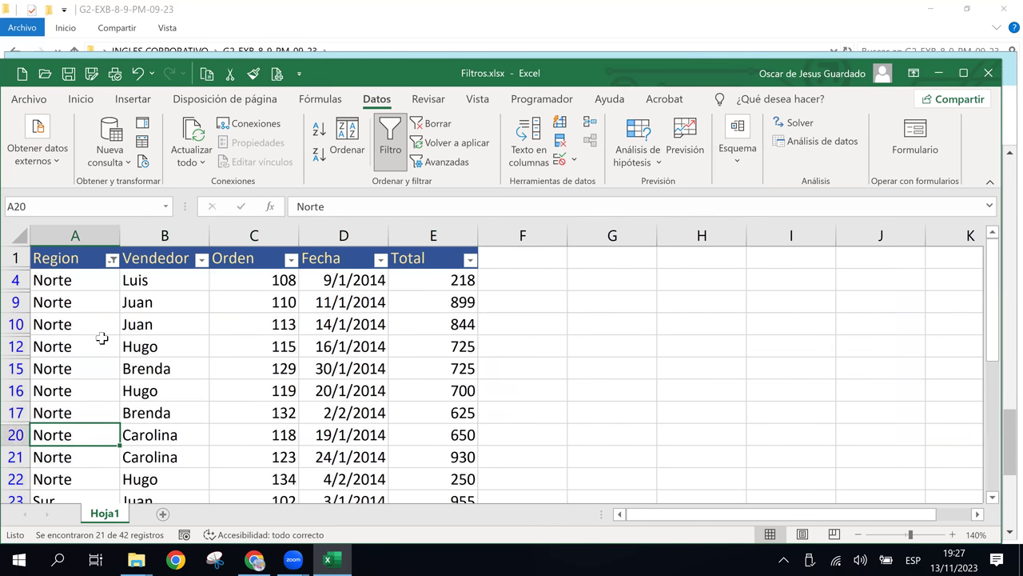
{"action": "key", "text": "Down"}
{"action": "key", "text": "Down"}
{"action": "key", "text": "Down"}
{"action": "key", "text": "Down"}
{"action": "key", "text": "Down"}
{"action": "key", "text": "Down"}
{"action": "key", "text": "Up"}
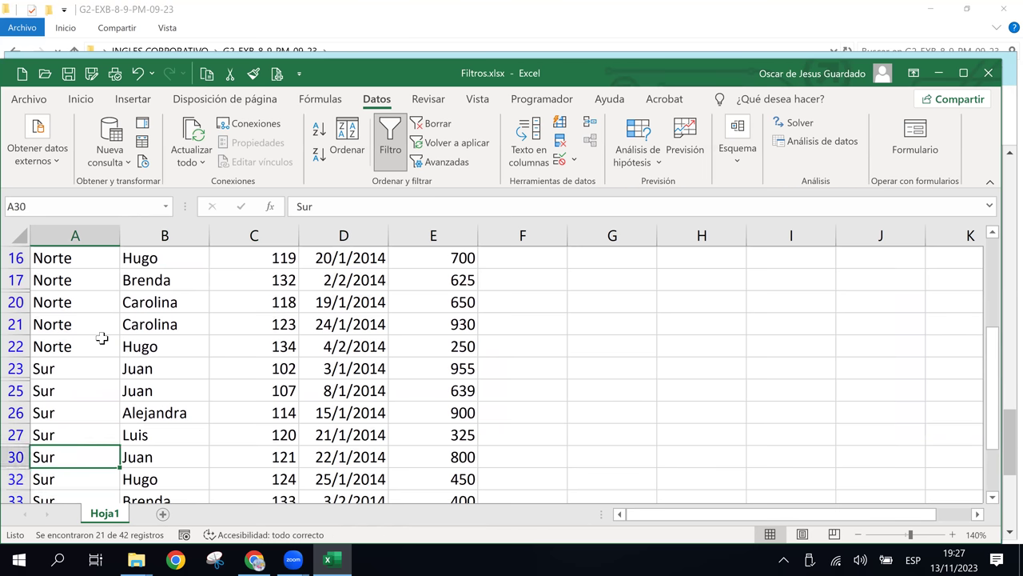
{"action": "key", "text": "Down"}
{"action": "key", "text": "Down"}
{"action": "key", "text": "Down"}
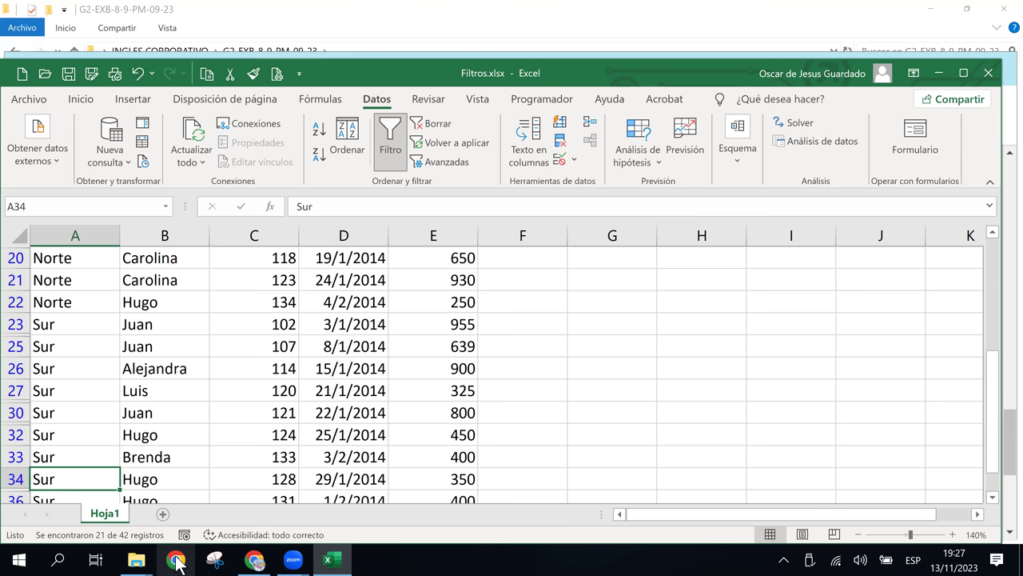
{"action": "left_click", "coordinate": [407, 317]}
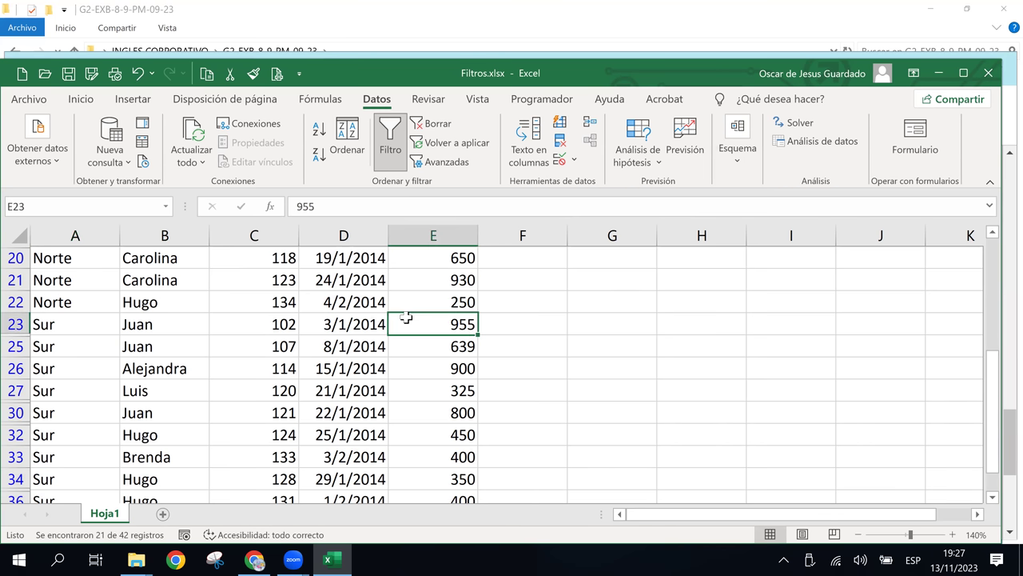
{"action": "left_click", "coordinate": [117, 307]}
{"action": "key", "text": "Up"}
{"action": "key", "text": "Up"}
{"action": "key", "text": "Up"}
{"action": "key", "text": "Up"}
{"action": "key", "text": "Up"}
{"action": "key", "text": "Up"}
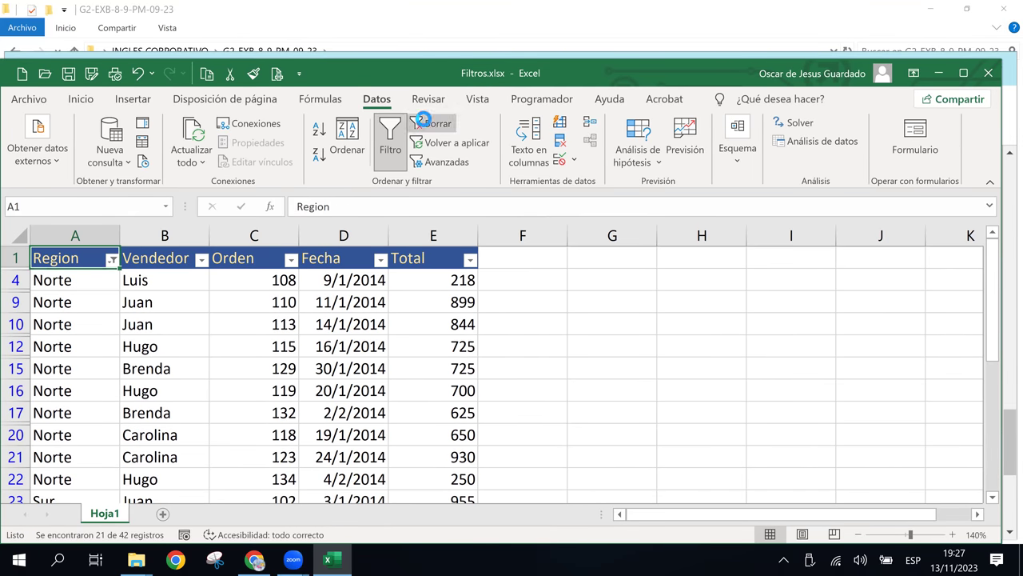
- Clear the Region filter and check the restored rows, orders 100 onward
{"action": "left_click", "coordinate": [423, 120]}
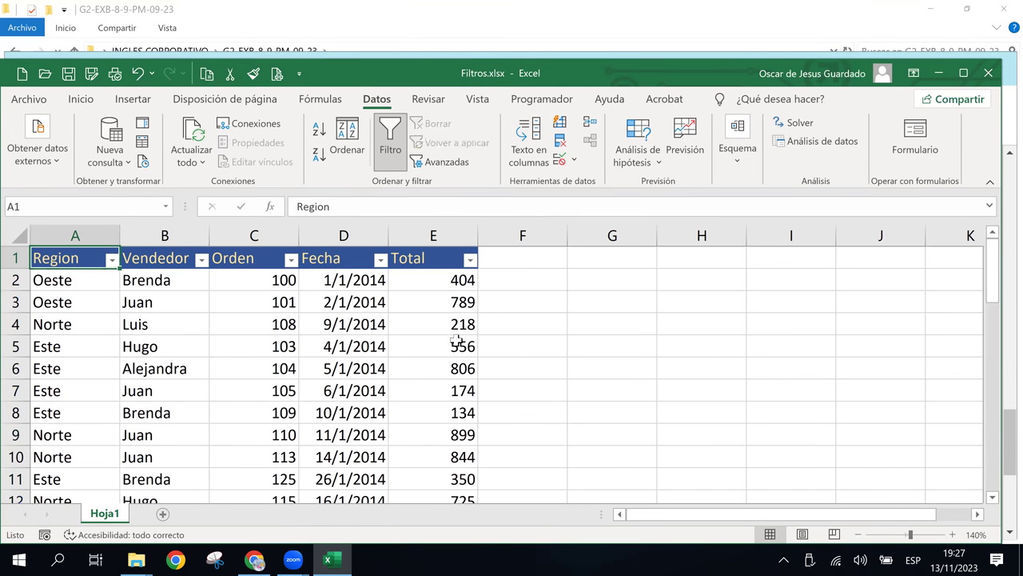
{"action": "left_click", "coordinate": [267, 275]}
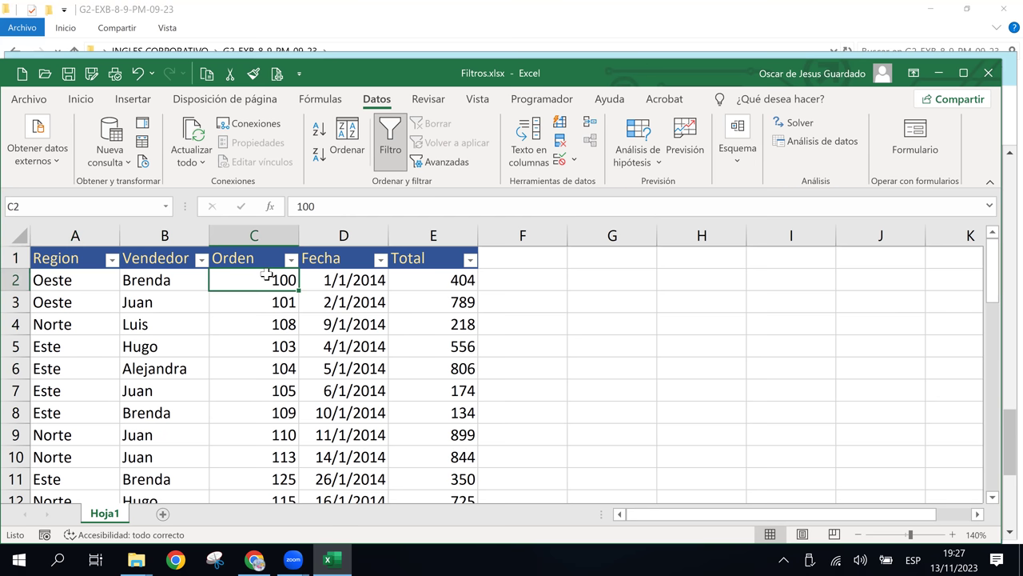
{"action": "left_click", "coordinate": [276, 346]}
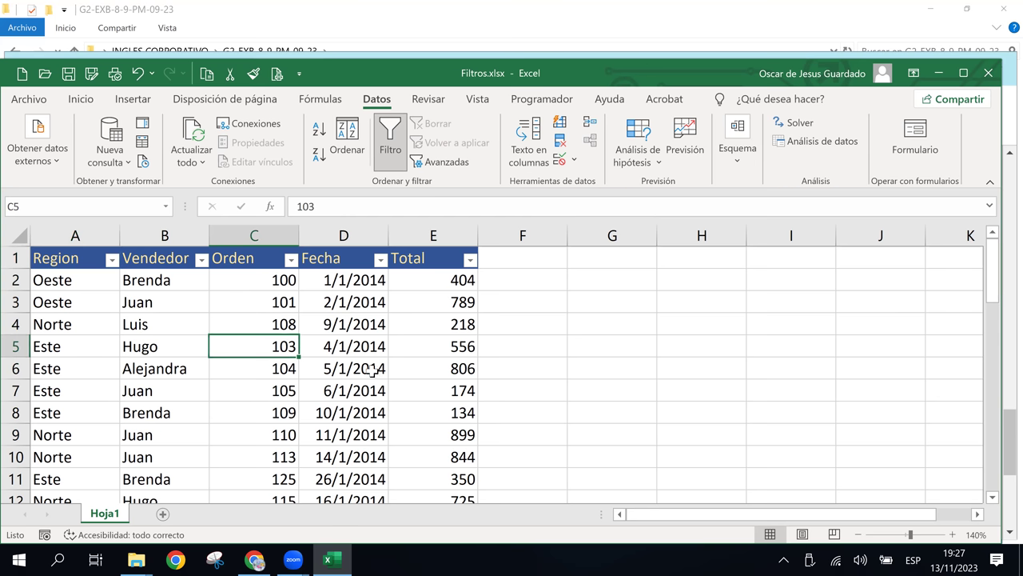
{"action": "left_click", "coordinate": [459, 308]}
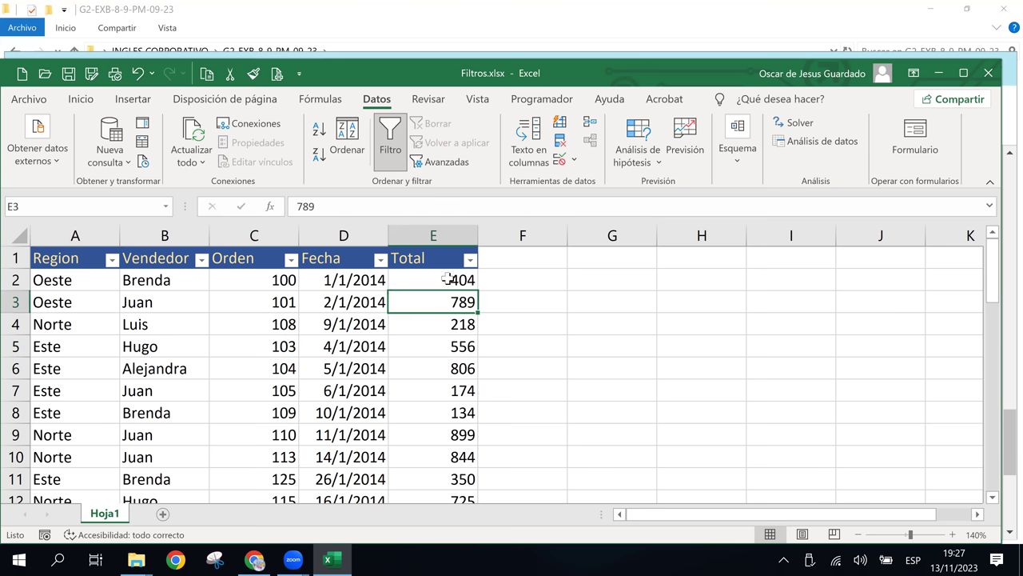
{"action": "left_click", "coordinate": [446, 278]}
{"action": "left_click", "coordinate": [457, 373]}
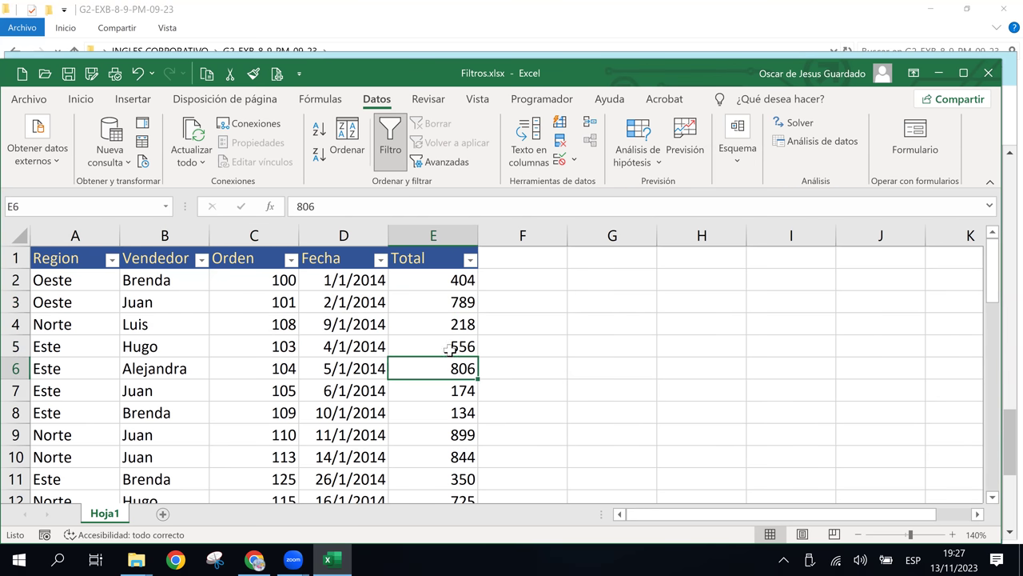
{"action": "left_click", "coordinate": [264, 296]}
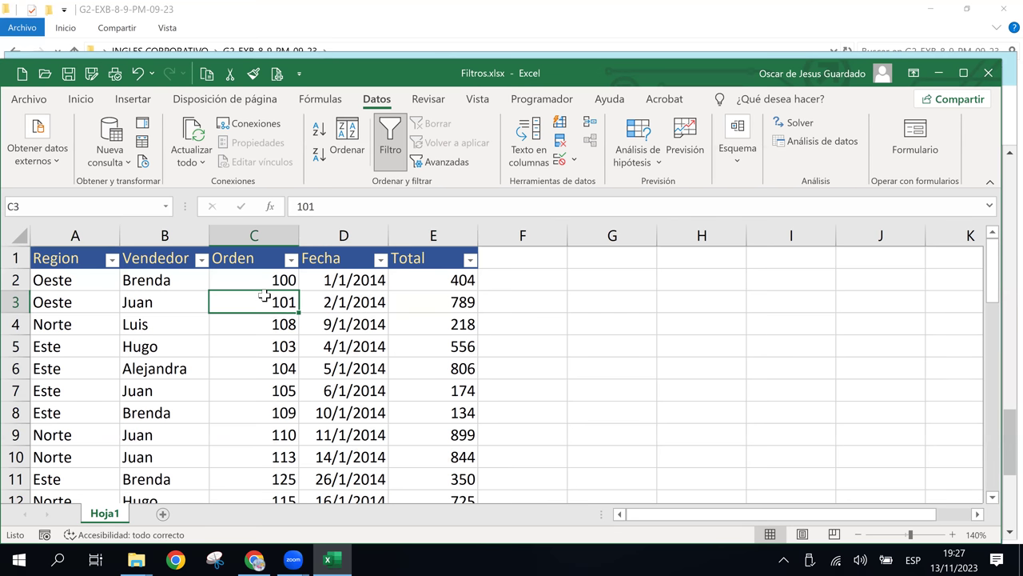
{"action": "key", "text": "Down"}
{"action": "key", "text": "Down"}
{"action": "key", "text": "Down"}
{"action": "key", "text": "Down"}
{"action": "key", "text": "Down"}
{"action": "key", "text": "Down"}
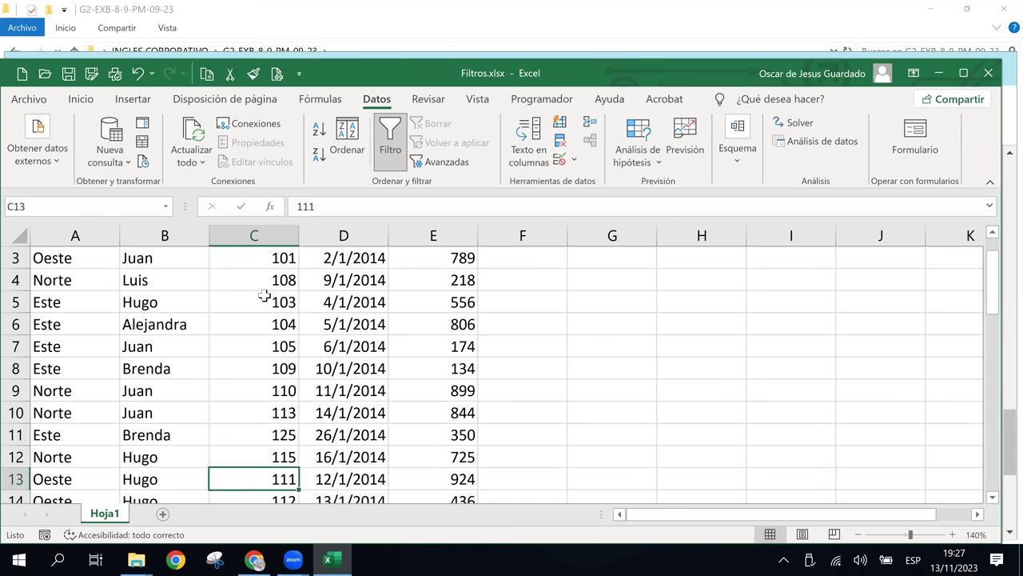
{"action": "key", "text": "Down"}
{"action": "key", "text": "Down"}
{"action": "key", "text": "Down"}
{"action": "key", "text": "Down"}
{"action": "key", "text": "Down"}
{"action": "key", "text": "Down"}
{"action": "key", "text": "Down"}
{"action": "key", "text": "Down"}
{"action": "key", "text": "Down"}
{"action": "key", "text": "Down"}
{"action": "key", "text": "Down"}
{"action": "key", "text": "Down"}
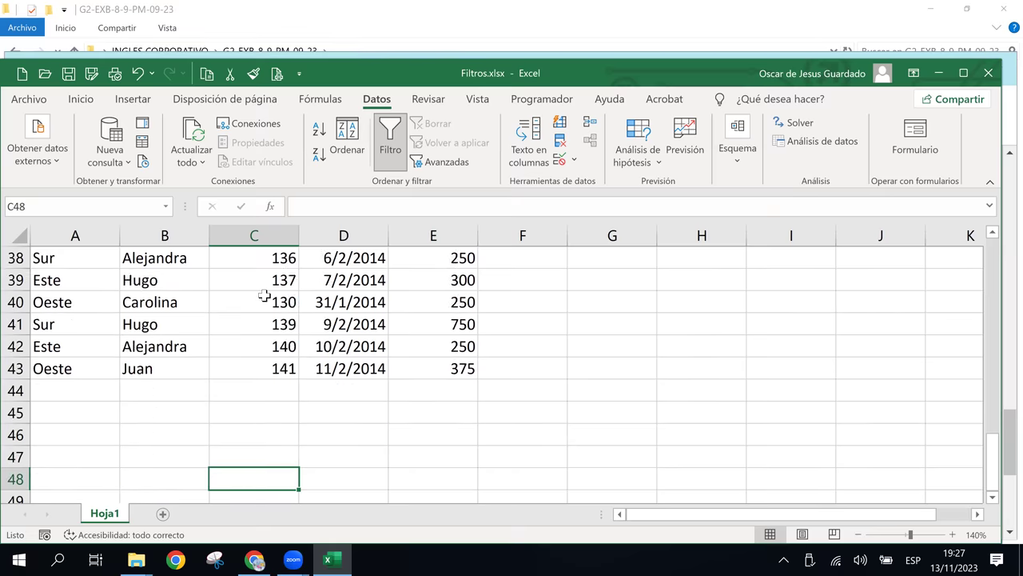
{"action": "key", "text": "Down"}
{"action": "key", "text": "Down"}
{"action": "key", "text": "Down"}
{"action": "key", "text": "Up"}
{"action": "key", "text": "Up"}
{"action": "key", "text": "Up"}
{"action": "key", "text": "Up"}
{"action": "key", "text": "Up"}
{"action": "key", "text": "Up"}
{"action": "key", "text": "Up"}
{"action": "key", "text": "Up"}
{"action": "key", "text": "Up"}
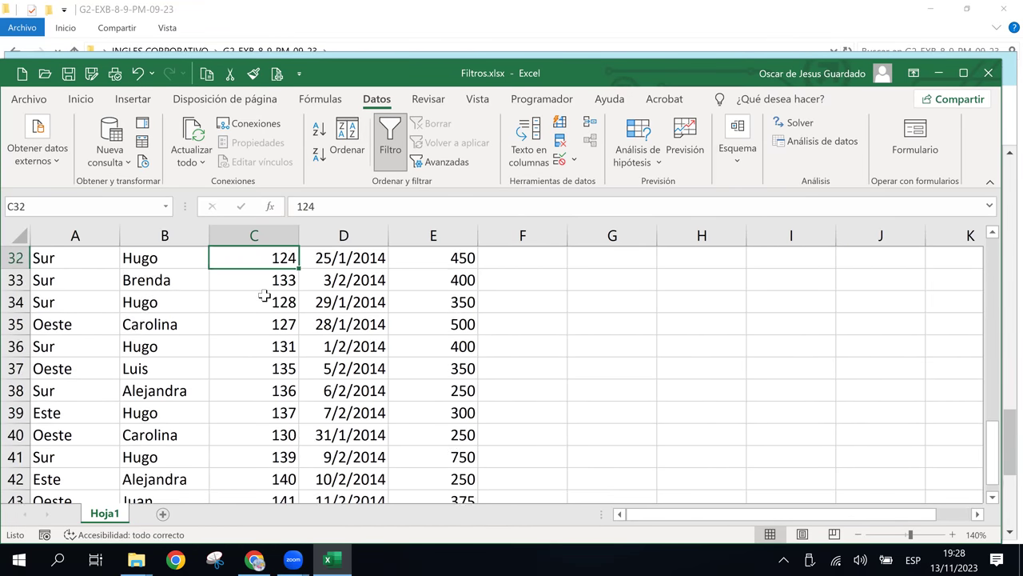
{"action": "key", "text": "Up"}
{"action": "key", "text": "Up"}
{"action": "key", "text": "Up"}
{"action": "key", "text": "Up"}
{"action": "key", "text": "Up"}
{"action": "key", "text": "Up"}
{"action": "key", "text": "Up"}
{"action": "key", "text": "Up"}
{"action": "key", "text": "Up"}
{"action": "key", "text": "Up"}
{"action": "key", "text": "Up"}
{"action": "key", "text": "Up"}
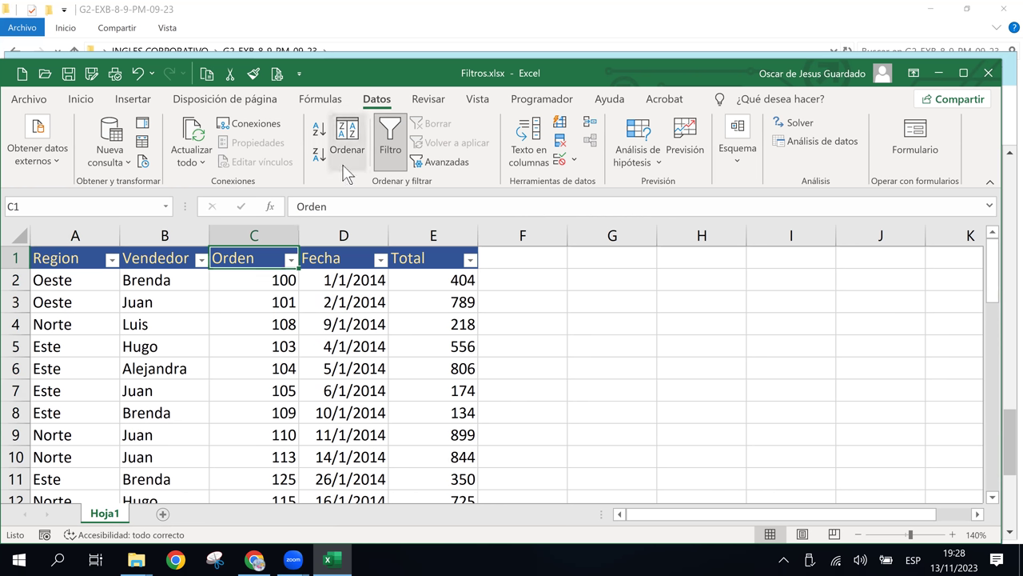
- Open Filtro personalizado under Filtros de número for the Orden column
{"action": "left_click", "coordinate": [295, 262]}
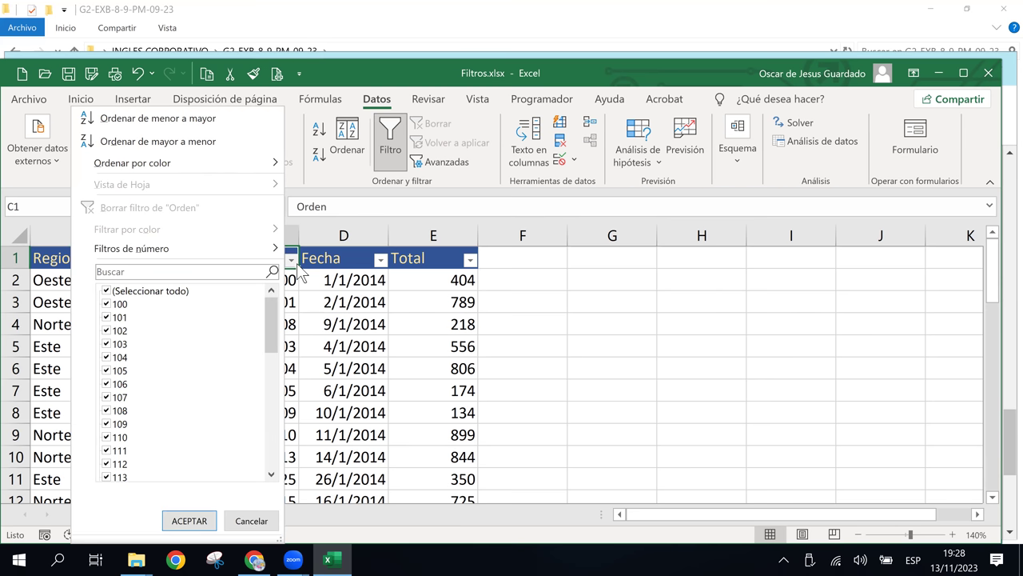
{"action": "mouse_move", "coordinate": [131, 248]}
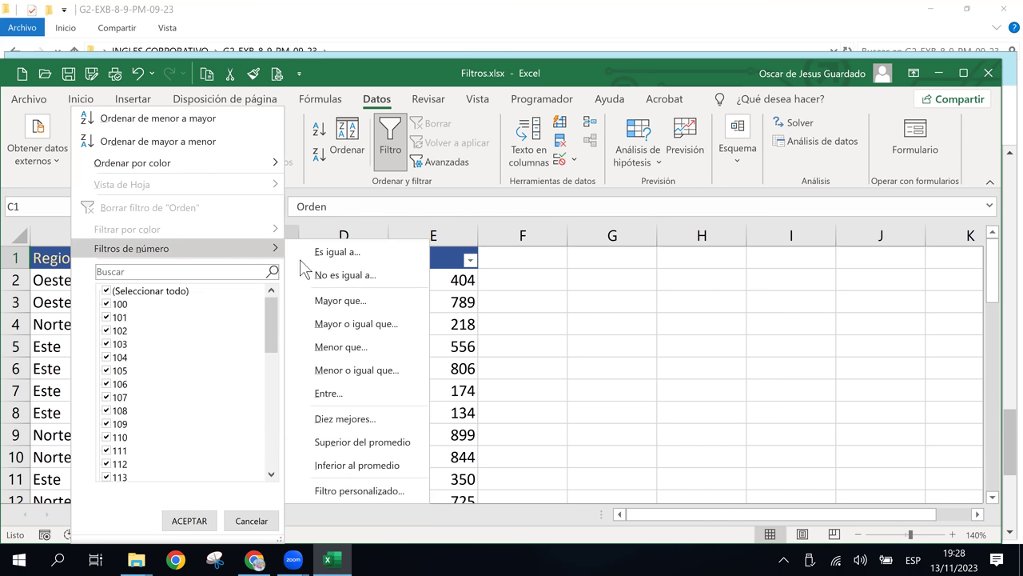
{"action": "left_click", "coordinate": [354, 302]}
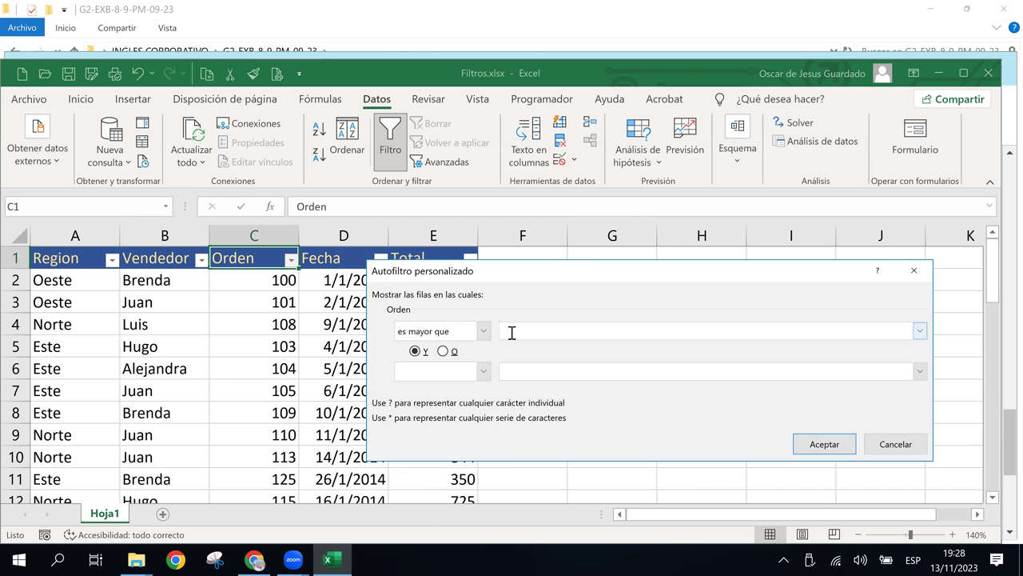
- Enter 110 as the first value and set the second condition to 'es menor o igual a' 130
{"action": "type", "text": "110"}
{"action": "left_click", "coordinate": [484, 372]}
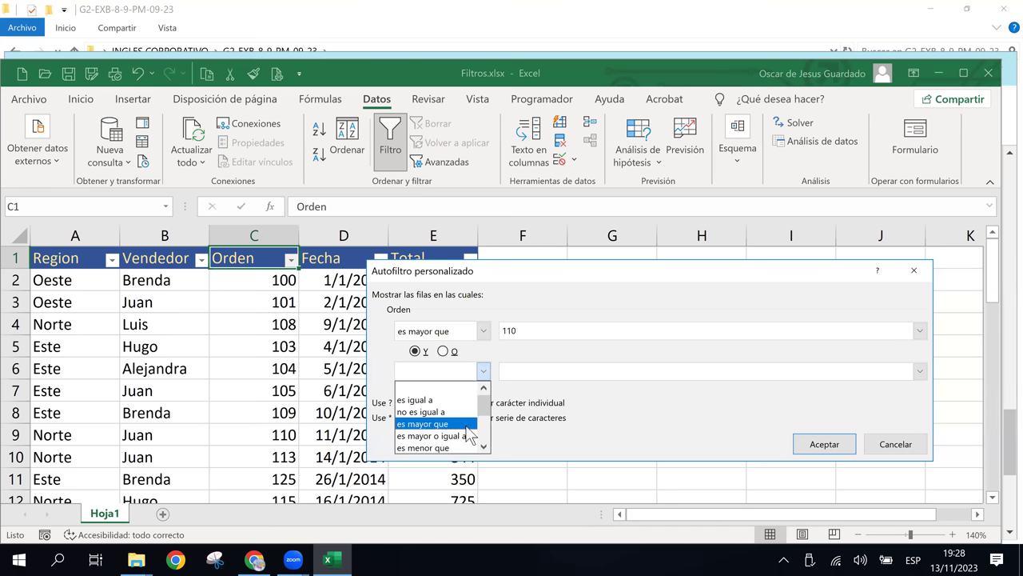
{"action": "left_click", "coordinate": [462, 447]}
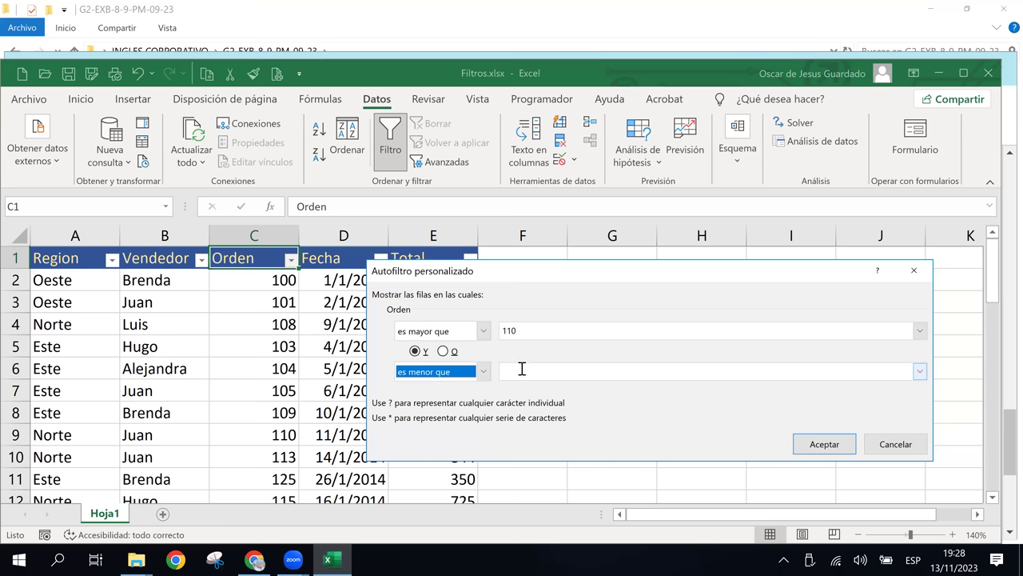
{"action": "left_click", "coordinate": [521, 369]}
{"action": "type", "text": "1"}
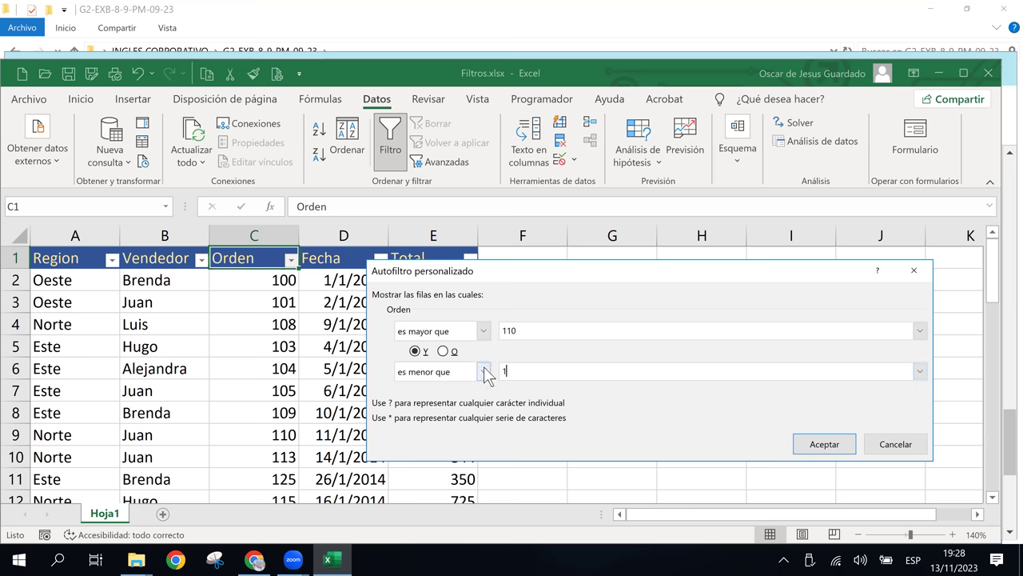
{"action": "left_click", "coordinate": [483, 372]}
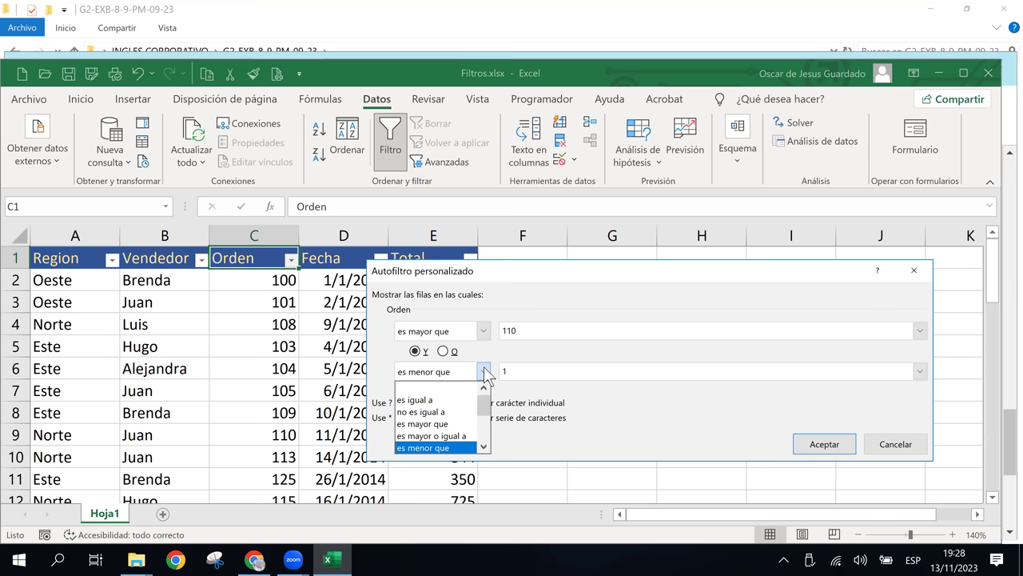
{"action": "left_click", "coordinate": [484, 447]}
{"action": "left_click", "coordinate": [484, 447]}
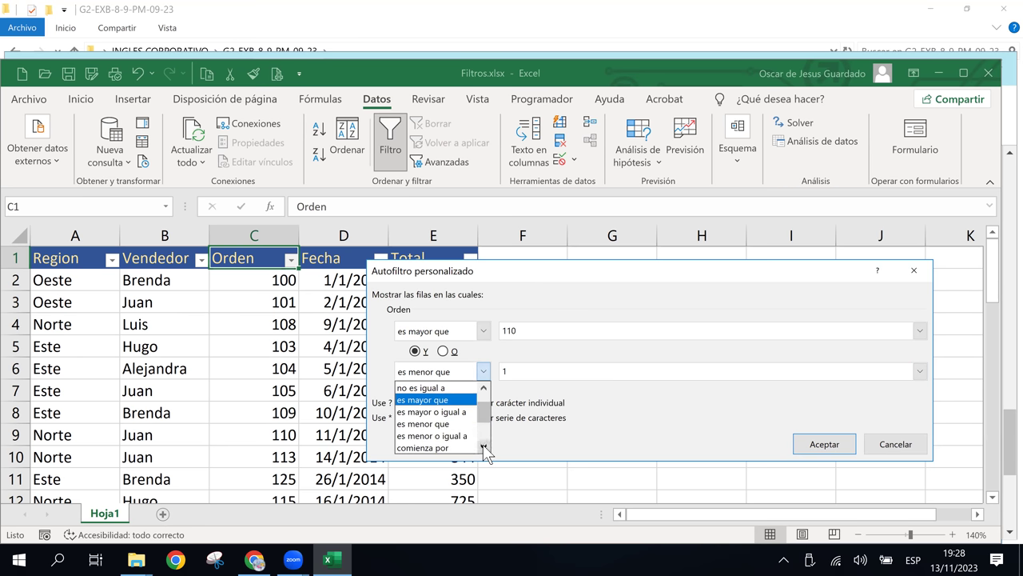
{"action": "left_click", "coordinate": [470, 445]}
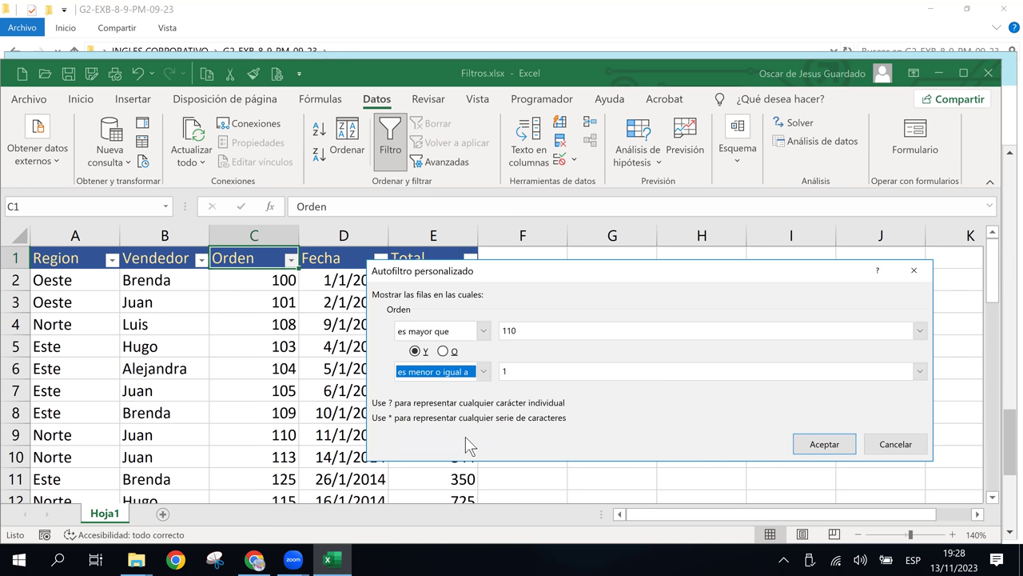
{"action": "left_click", "coordinate": [517, 371]}
{"action": "type", "text": "30"}
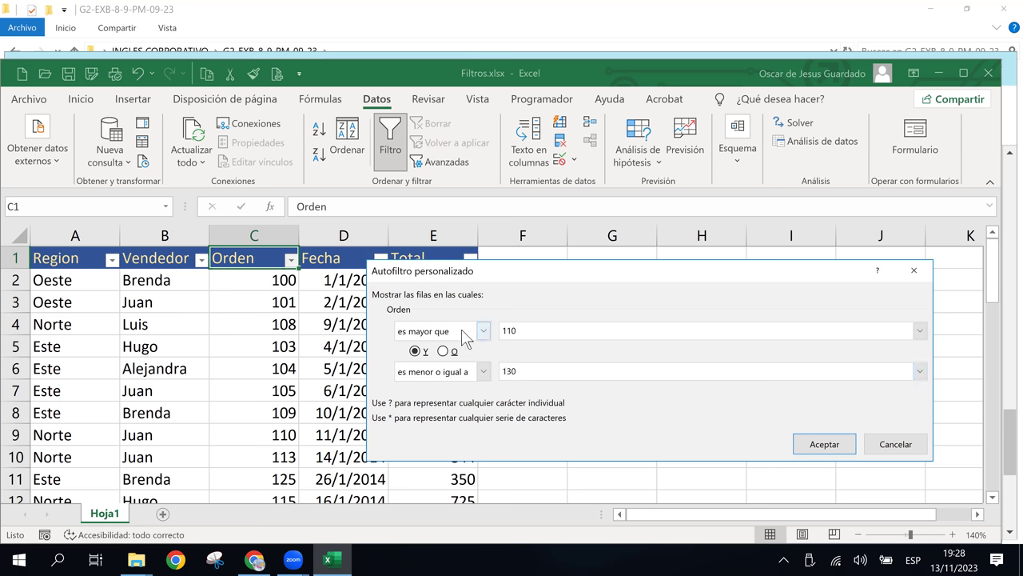
- Make the first condition 'es mayor o igual a' and apply the Orden filter
{"action": "left_click", "coordinate": [481, 332]}
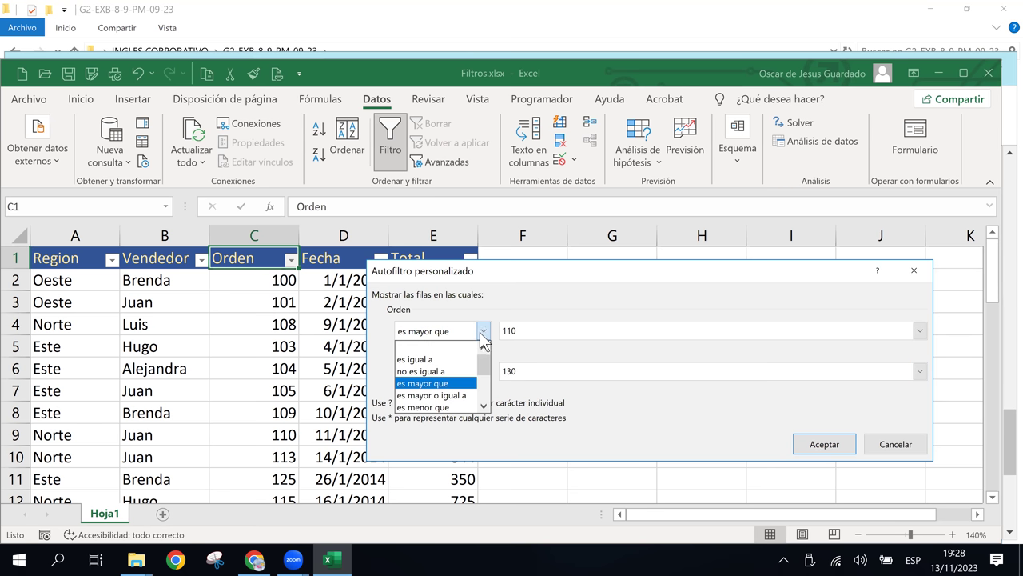
{"action": "left_click", "coordinate": [454, 394]}
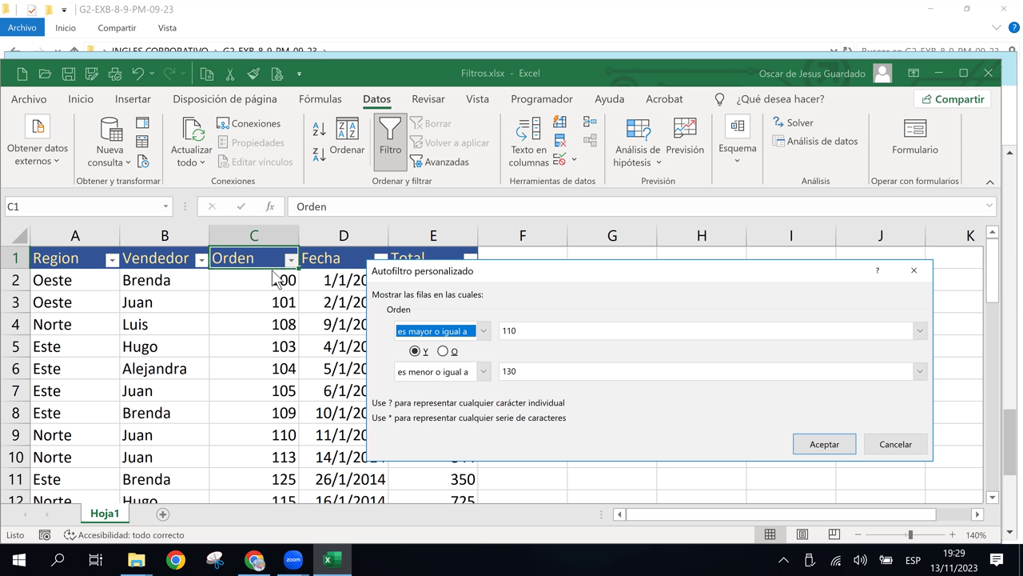
{"action": "left_click", "coordinate": [835, 442]}
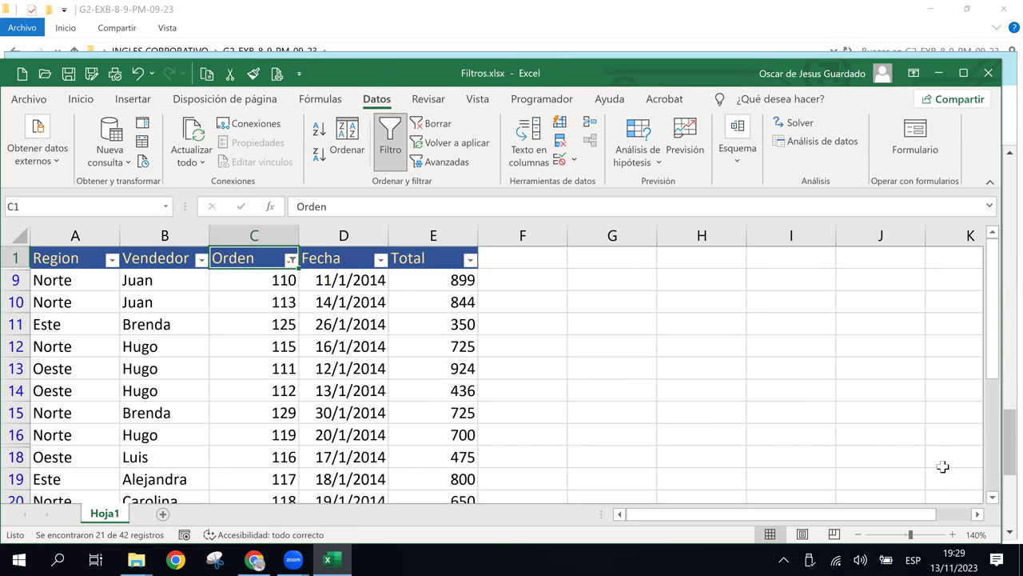
{"action": "left_click", "coordinate": [541, 367]}
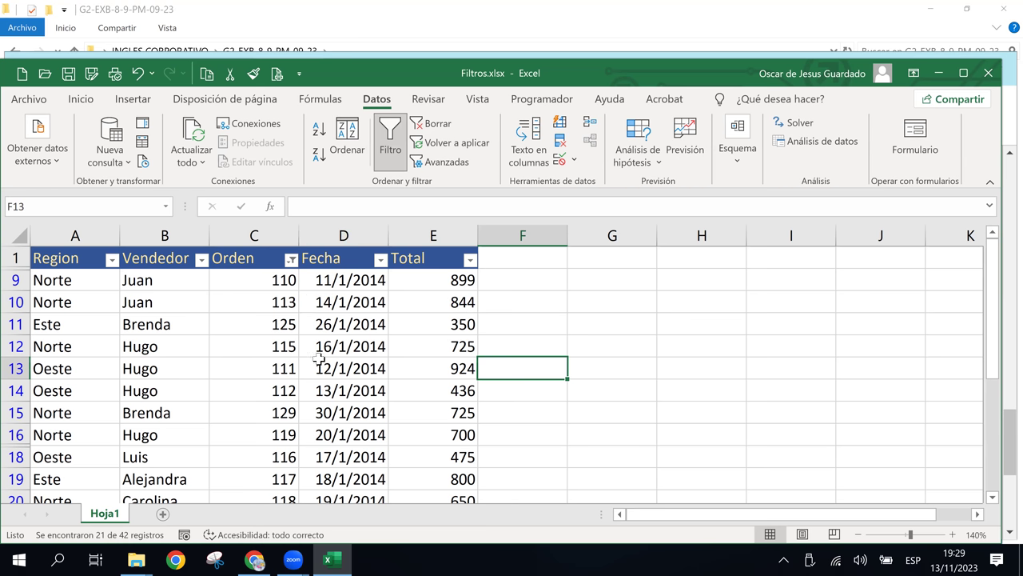
{"action": "left_click", "coordinate": [261, 419]}
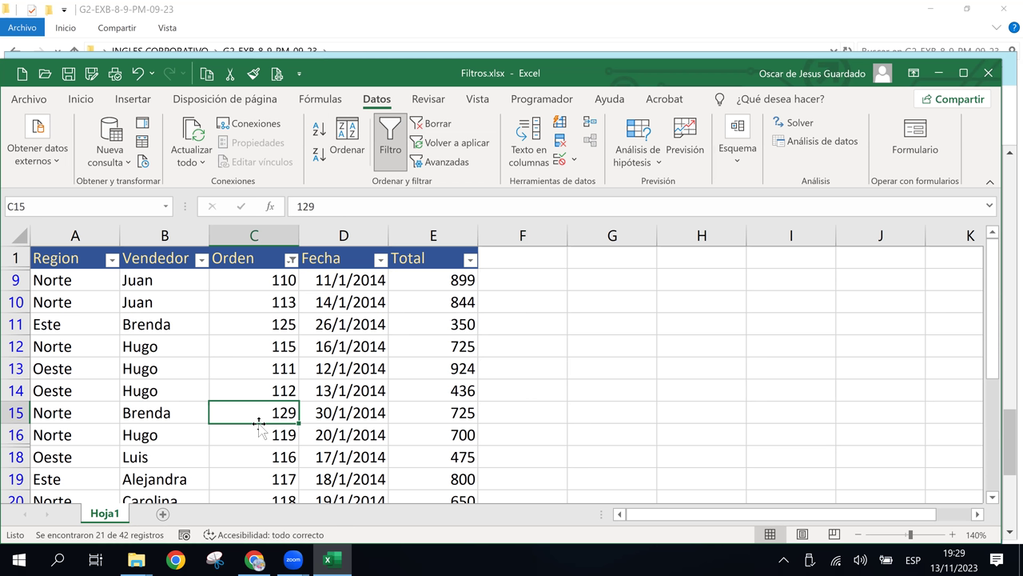
{"action": "left_click", "coordinate": [427, 126]}
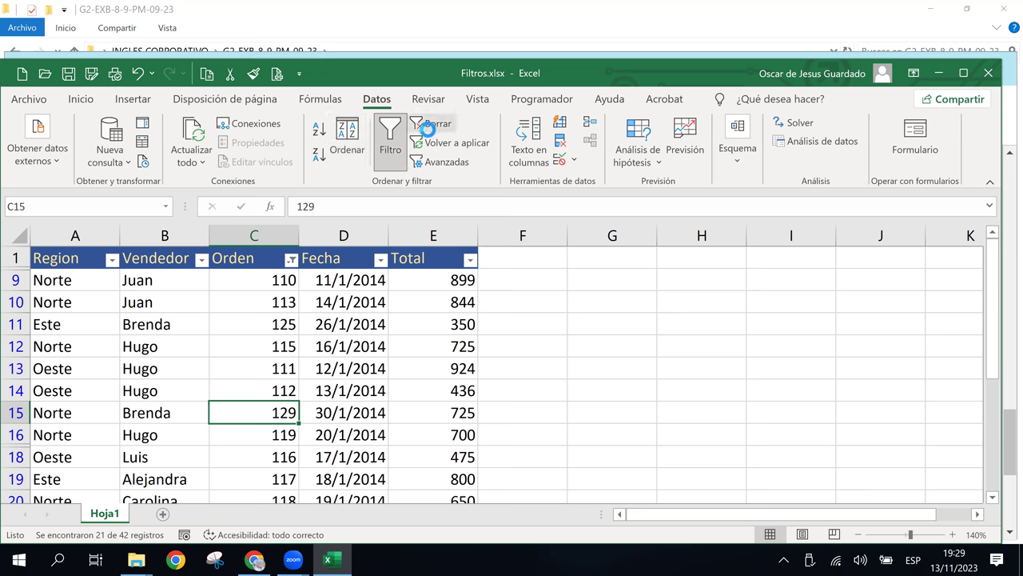
- Move from D9 up to the header row and along it toward the Region header
{"action": "left_click", "coordinate": [352, 429]}
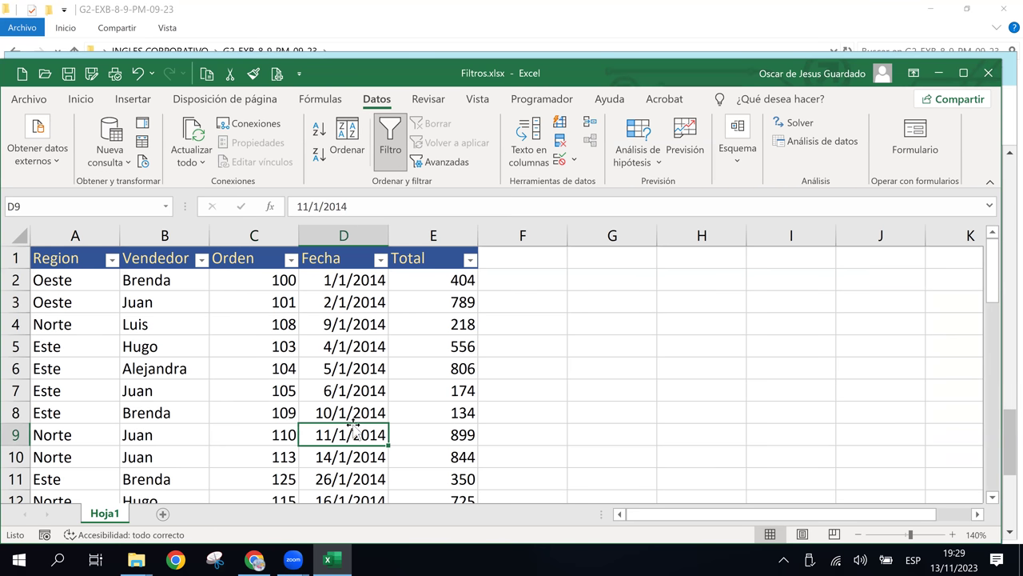
{"action": "key", "text": "Up"}
{"action": "key", "text": "Up"}
{"action": "key", "text": "Up"}
{"action": "key", "text": "Up"}
{"action": "key", "text": "Up"}
{"action": "key", "text": "Up"}
{"action": "key", "text": "Up"}
{"action": "key", "text": "Up"}
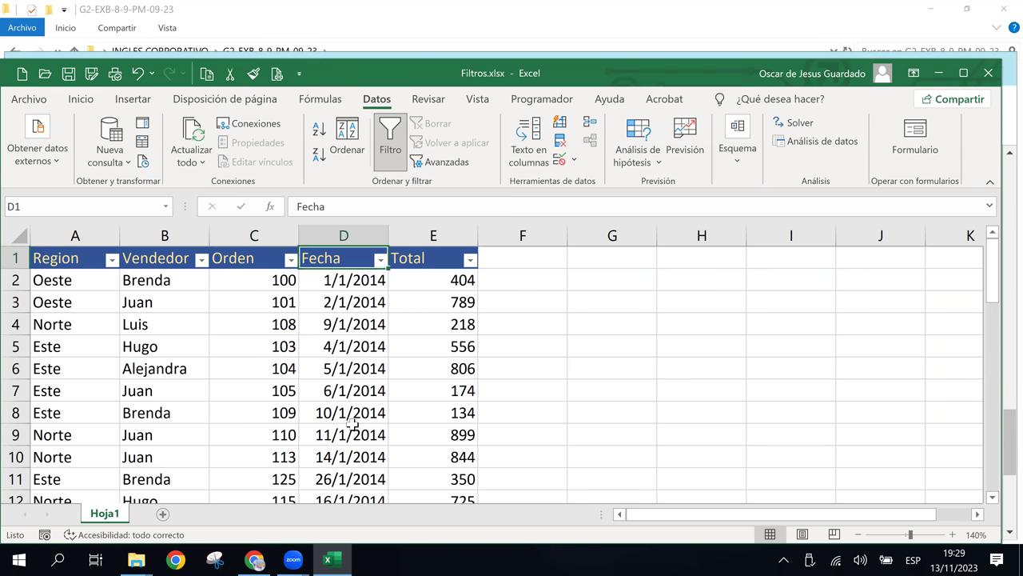
{"action": "key", "text": "Right"}
{"action": "key", "text": "Right"}
{"action": "key", "text": "Left"}
{"action": "key", "text": "Left"}
{"action": "key", "text": "Left"}
{"action": "key", "text": "Left"}
{"action": "key", "text": "Left"}
{"action": "key", "text": "Right"}
{"action": "key", "text": "Right"}
{"action": "key", "text": "Left"}
{"action": "key", "text": "Left"}
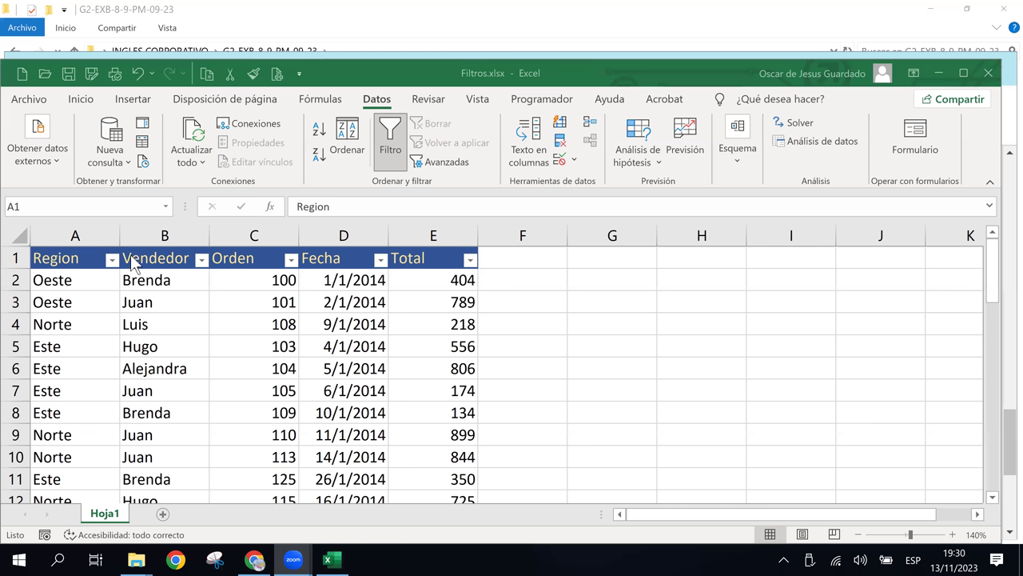
- Select the whole table A1:E43 starting from the Region header A1
{"action": "left_click", "coordinate": [61, 267]}
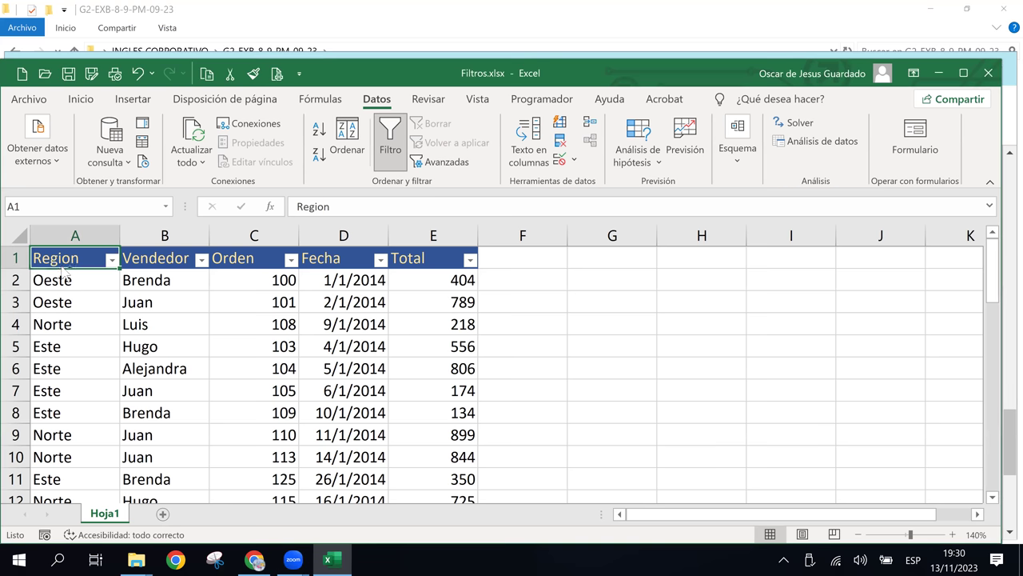
{"action": "key", "text": "ctrl+shift+Right"}
{"action": "key", "text": "ctrl+shift+Down"}
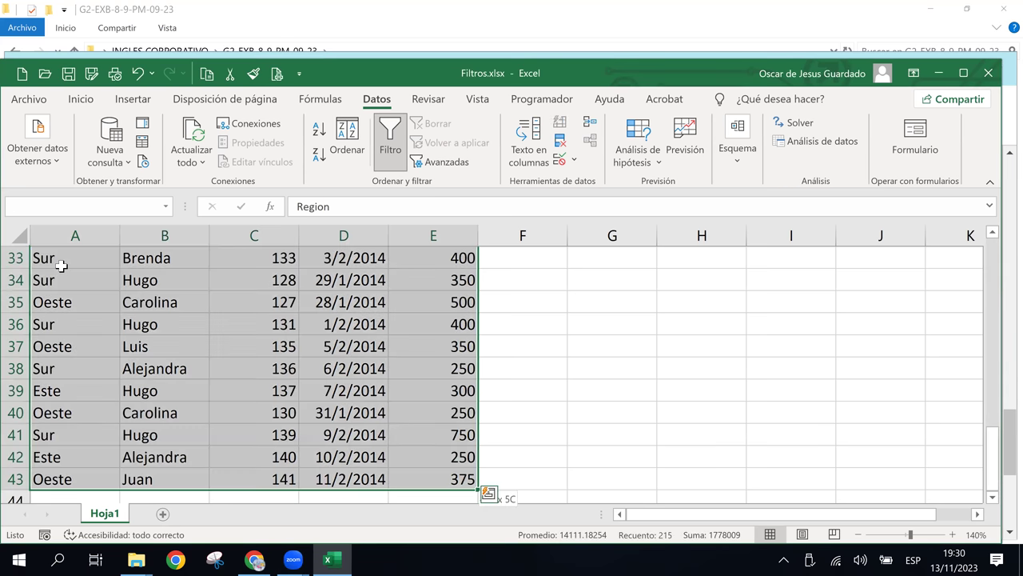
- Sort the table by Region A to Z, putting Este rows first
{"action": "left_click", "coordinate": [349, 133]}
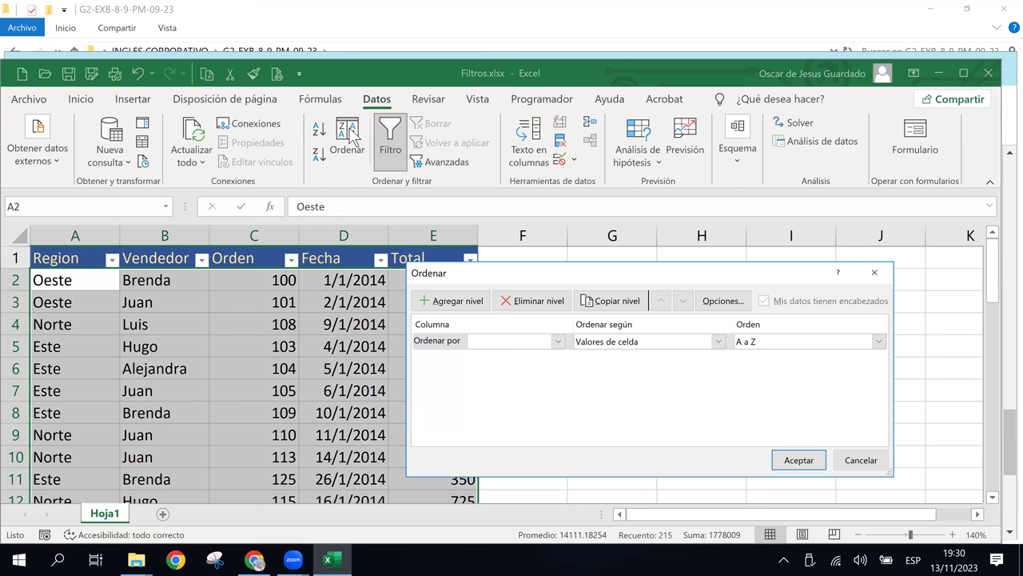
{"action": "left_click", "coordinate": [557, 341]}
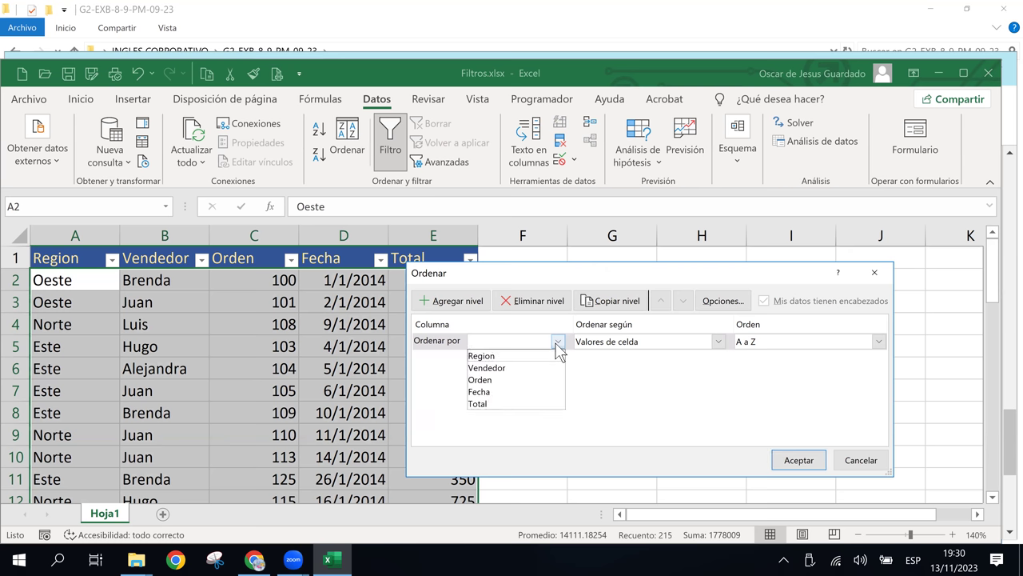
{"action": "left_click", "coordinate": [507, 355]}
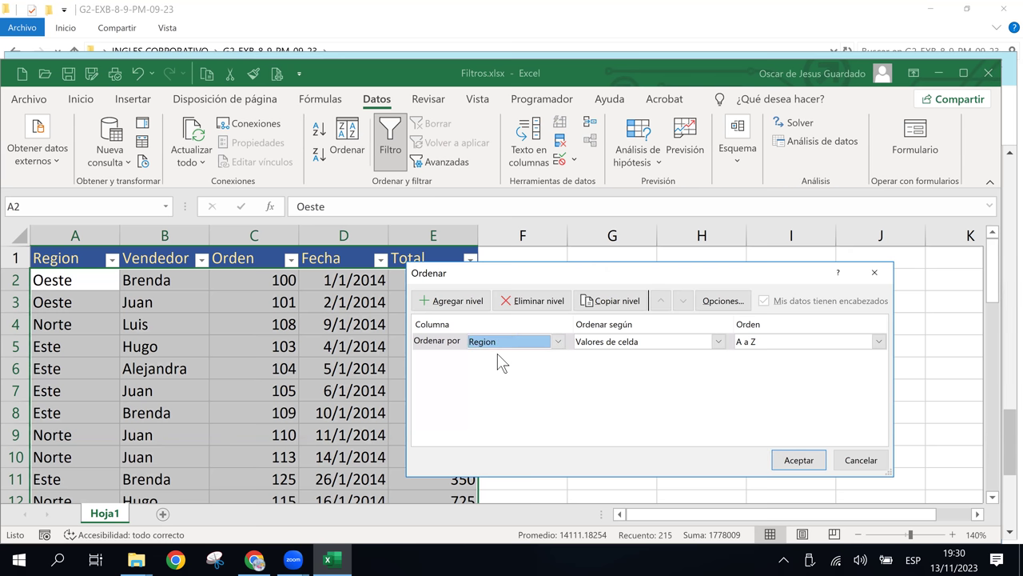
{"action": "left_click", "coordinate": [790, 458]}
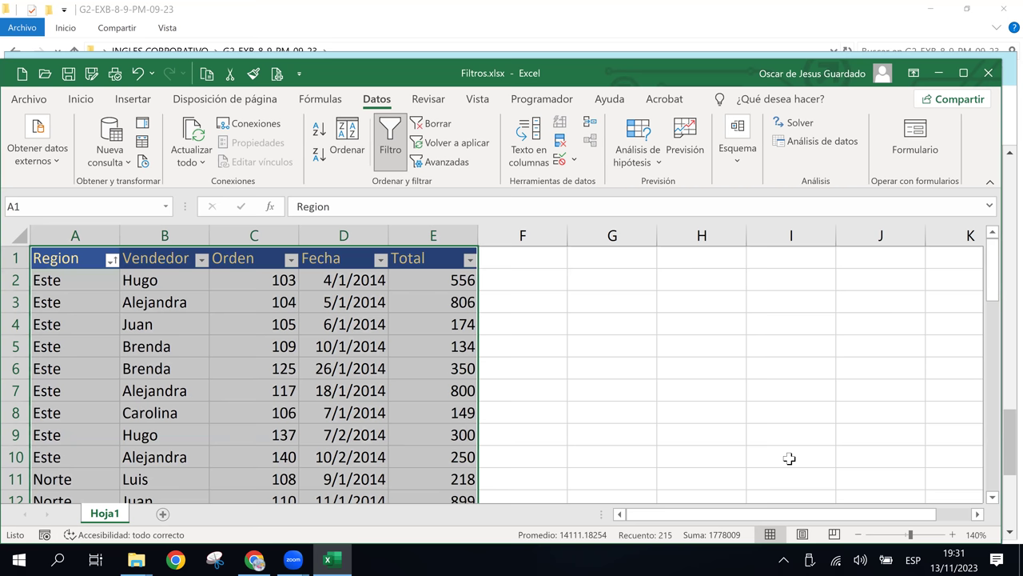
{"action": "left_click", "coordinate": [45, 321]}
{"action": "key", "text": "Down"}
{"action": "key", "text": "Down"}
{"action": "key", "text": "Down"}
{"action": "key", "text": "Down"}
{"action": "key", "text": "Down"}
{"action": "key", "text": "Down"}
{"action": "key", "text": "Down"}
{"action": "key", "text": "Down"}
{"action": "key", "text": "Down"}
{"action": "key", "text": "Down"}
{"action": "key", "text": "Down"}
{"action": "key", "text": "Down"}
{"action": "key", "text": "Down"}
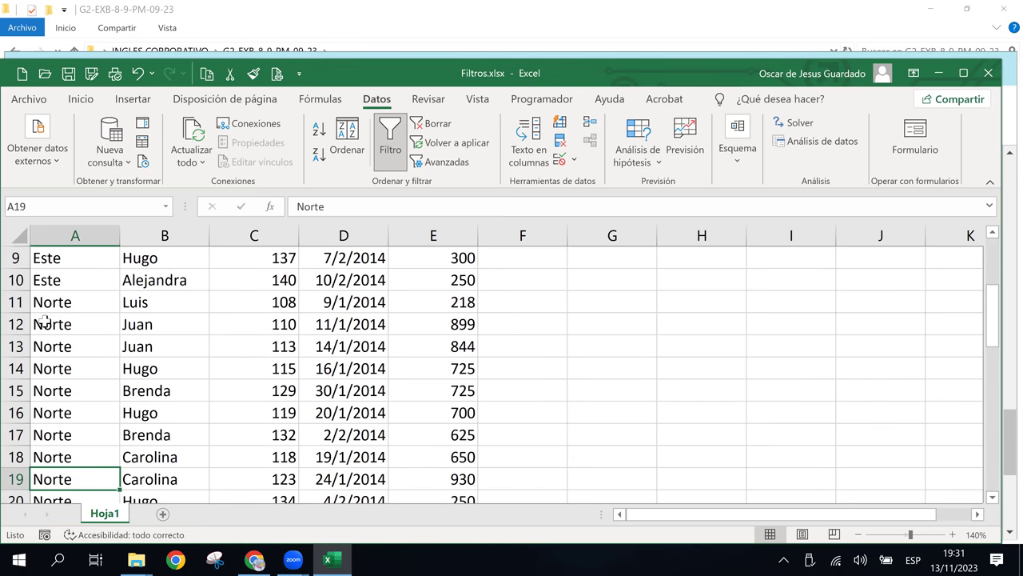
{"action": "key", "text": "Down"}
{"action": "key", "text": "Down"}
{"action": "key", "text": "Down"}
{"action": "key", "text": "Down"}
{"action": "key", "text": "Down"}
{"action": "key", "text": "Down"}
{"action": "key", "text": "Down"}
{"action": "key", "text": "Down"}
{"action": "key", "text": "Down"}
{"action": "key", "text": "Down"}
{"action": "key", "text": "Down"}
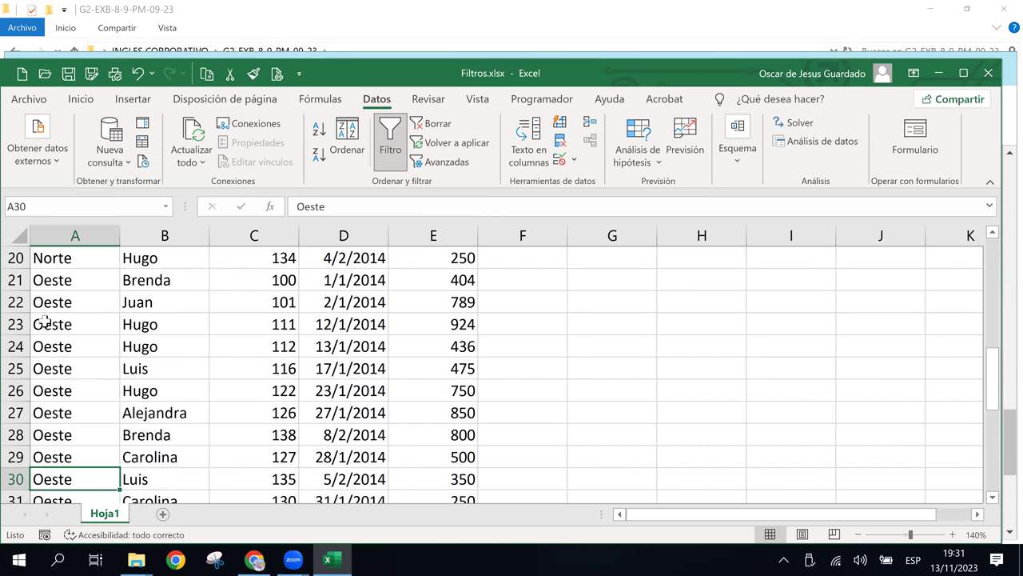
{"action": "key", "text": "Down"}
{"action": "key", "text": "Down"}
{"action": "key", "text": "Down"}
{"action": "key", "text": "Down"}
{"action": "key", "text": "Down"}
{"action": "key", "text": "Down"}
{"action": "key", "text": "Down"}
{"action": "key", "text": "Down"}
{"action": "key", "text": "Up"}
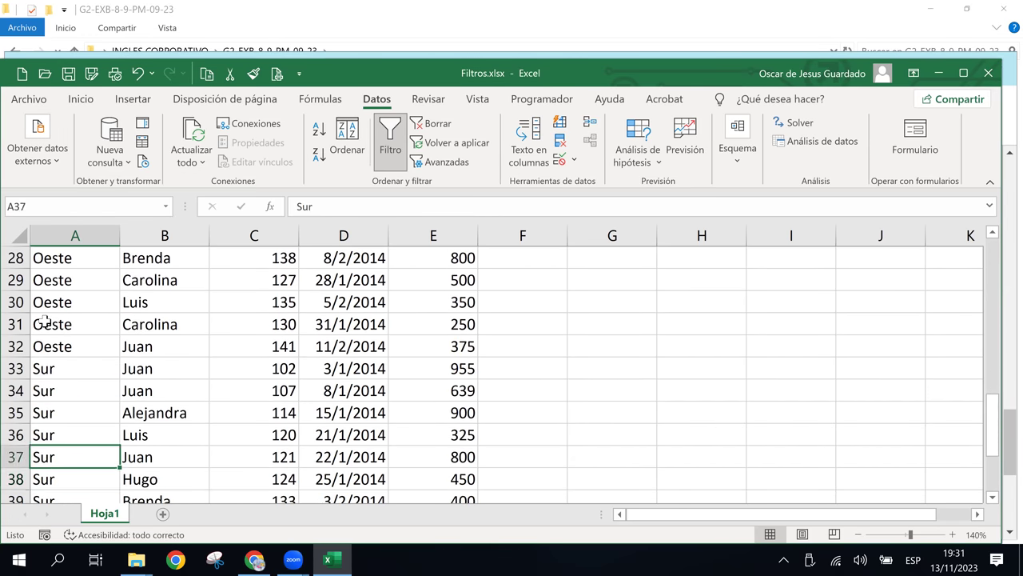
{"action": "key", "text": "Up"}
{"action": "key", "text": "Up"}
{"action": "key", "text": "Up"}
{"action": "key", "text": "Up"}
{"action": "key", "text": "Up"}
{"action": "key", "text": "Up"}
{"action": "key", "text": "Up"}
{"action": "key", "text": "Up"}
{"action": "key", "text": "Up"}
{"action": "key", "text": "Up"}
{"action": "key", "text": "Up"}
{"action": "key", "text": "Up"}
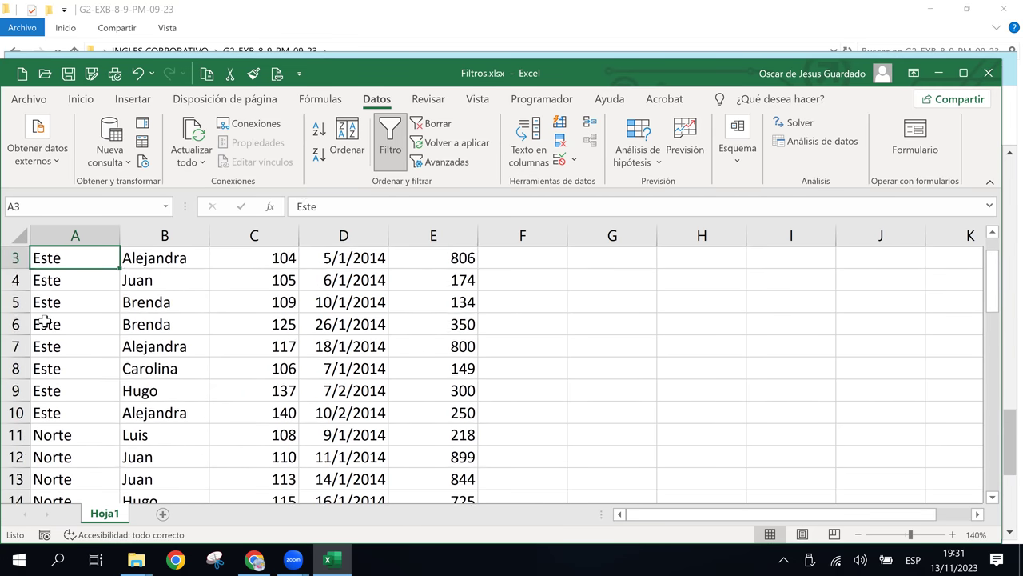
{"action": "key", "text": "Up"}
{"action": "key", "text": "Up"}
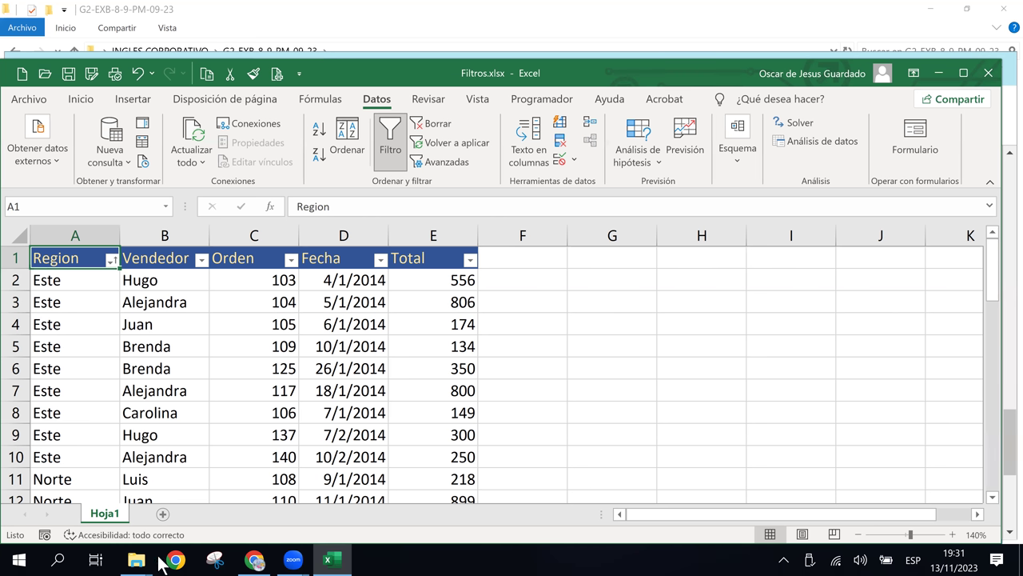
{"action": "left_click", "coordinate": [717, 415]}
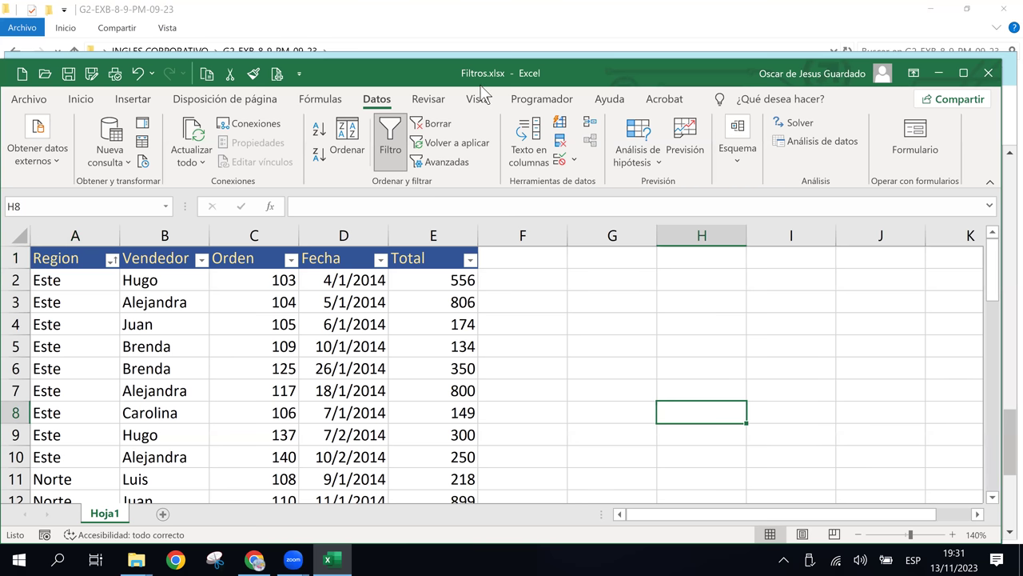
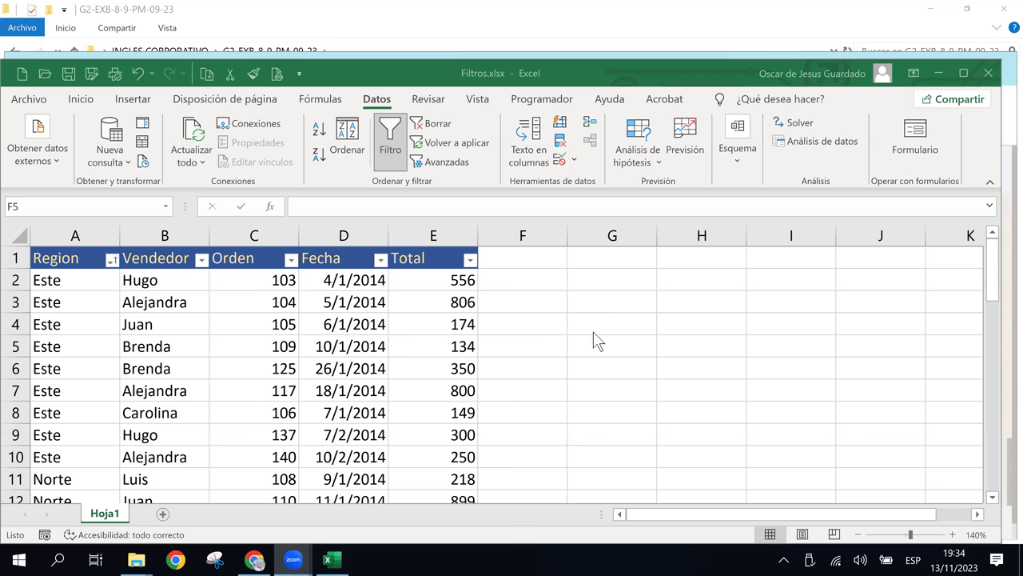
- Bring the Filtros.xlsx Excel window, with the Upload files dialog over it, into focus
{"action": "left_click", "coordinate": [565, 344]}
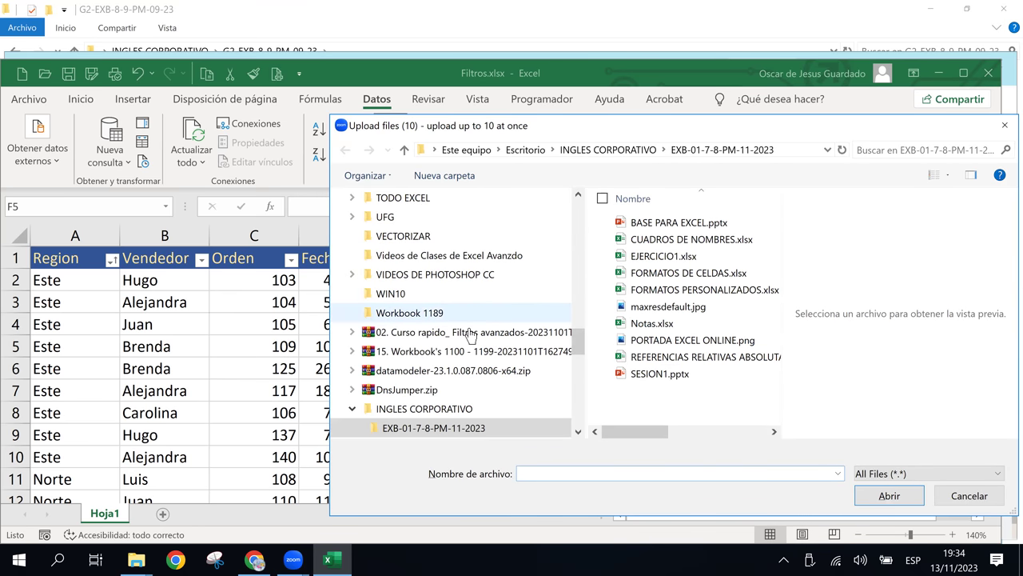
- Browse the NEW MILLENIUM and Excel Intermedio folders, then cancel the upload without picking a file
{"action": "left_click_drag", "start_coordinate": [575, 338], "coordinate": [581, 292]}
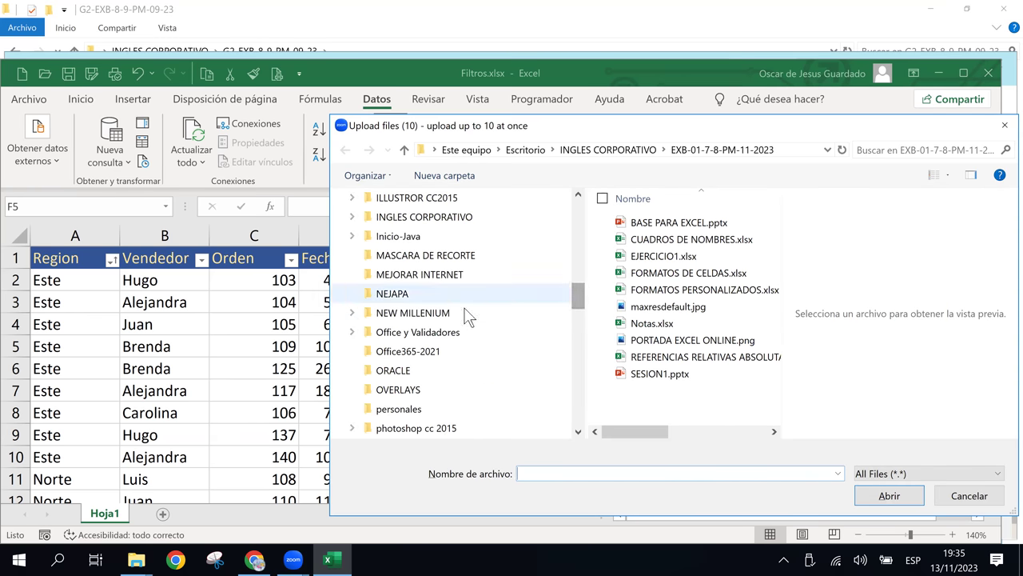
{"action": "left_click", "coordinate": [458, 312]}
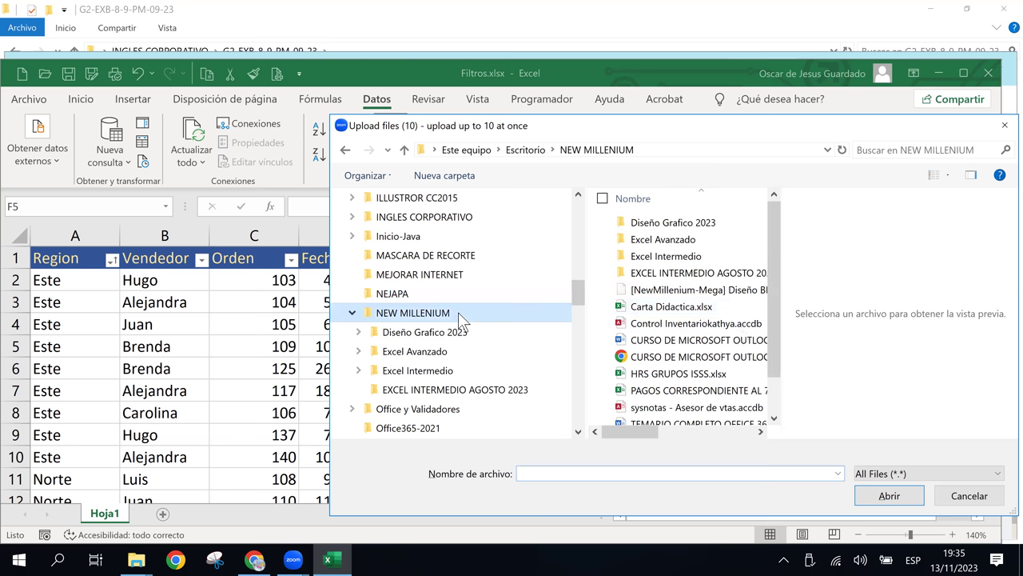
{"action": "double_click", "coordinate": [689, 258]}
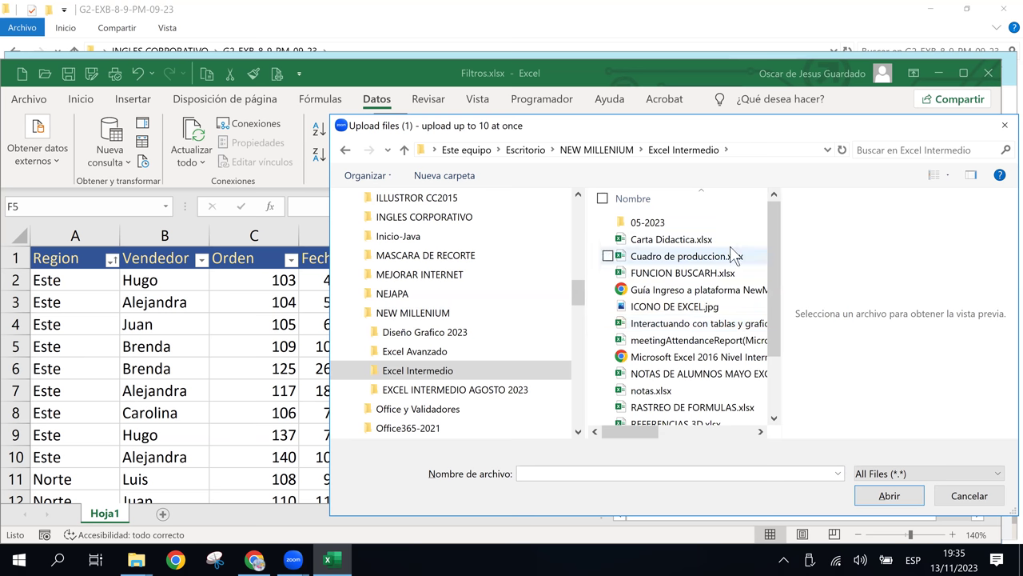
{"action": "left_click_drag", "start_coordinate": [773, 222], "coordinate": [778, 274]}
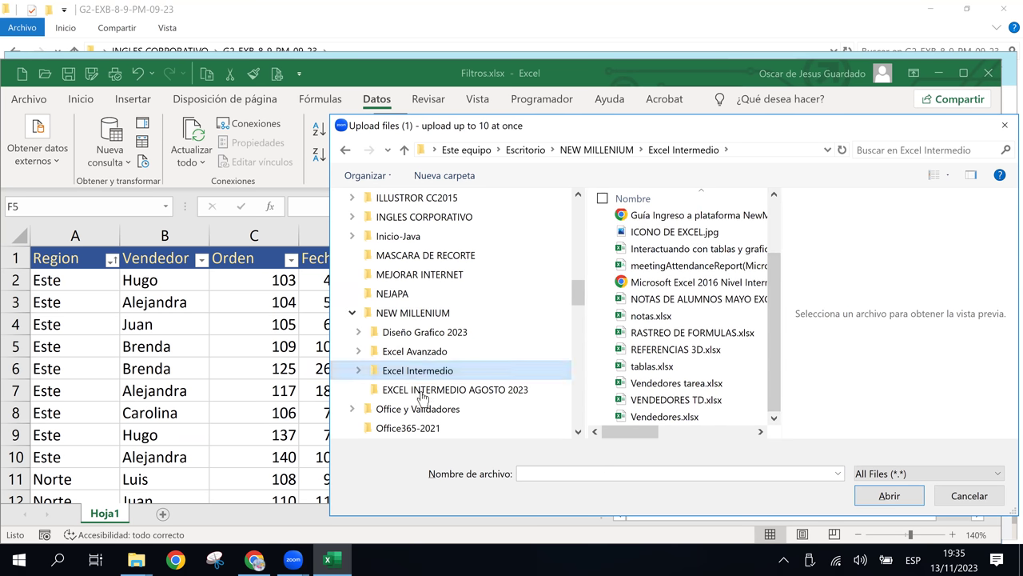
{"action": "left_click", "coordinate": [503, 312]}
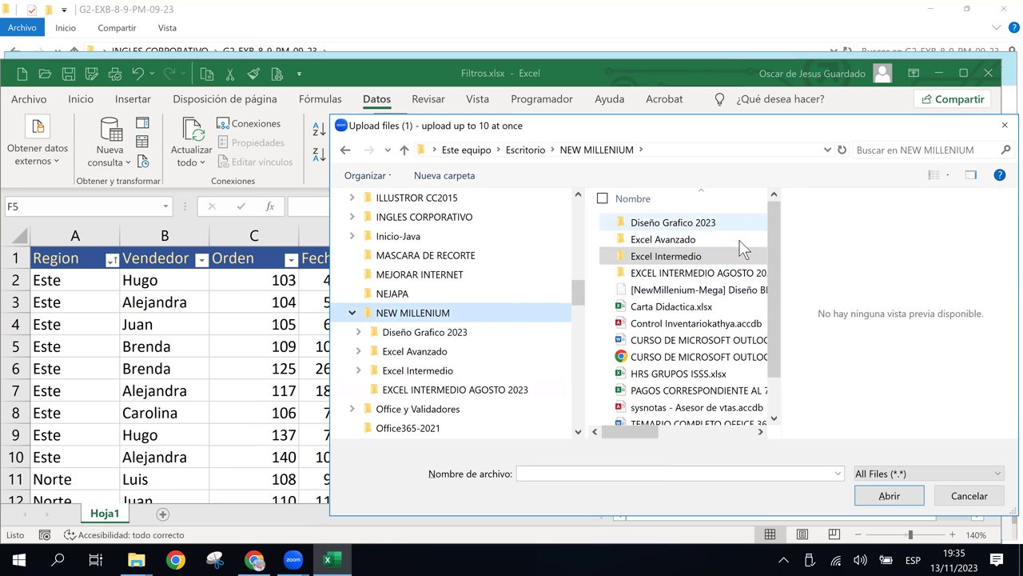
{"action": "left_click_drag", "start_coordinate": [771, 247], "coordinate": [779, 344]}
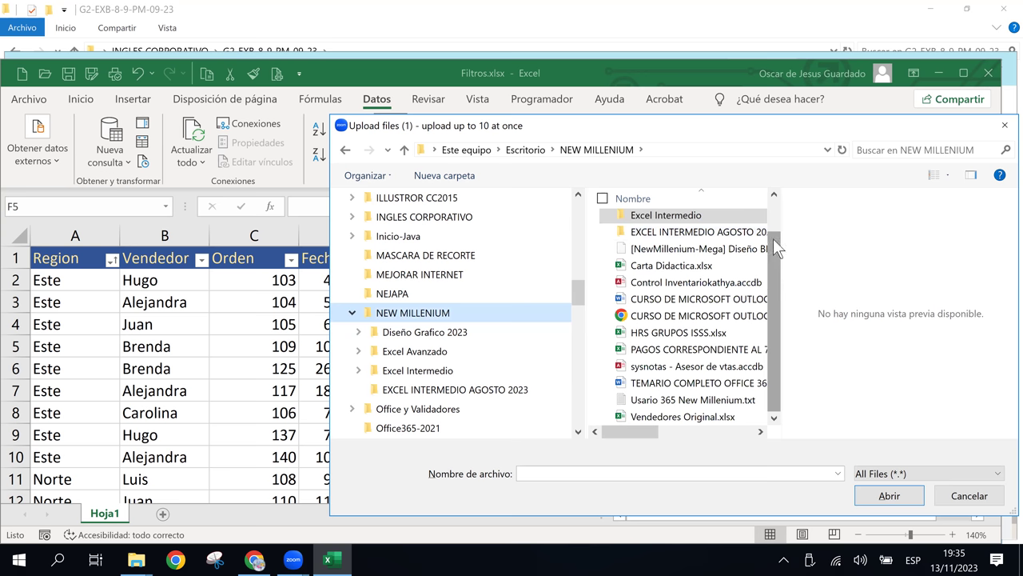
{"action": "left_click", "coordinate": [967, 507]}
{"action": "left_click", "coordinate": [967, 502]}
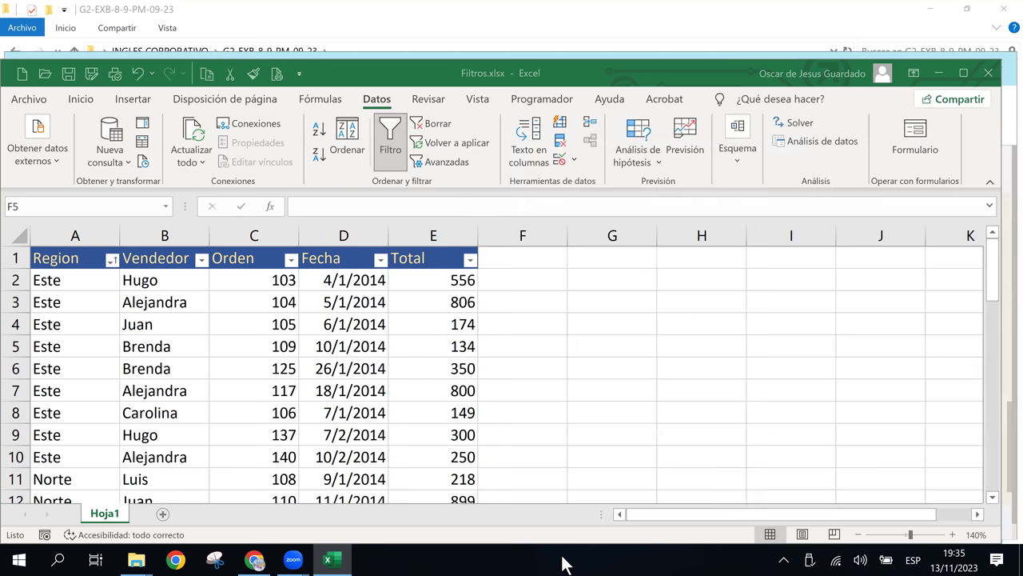
{"action": "mouse_move", "coordinate": [135, 560]}
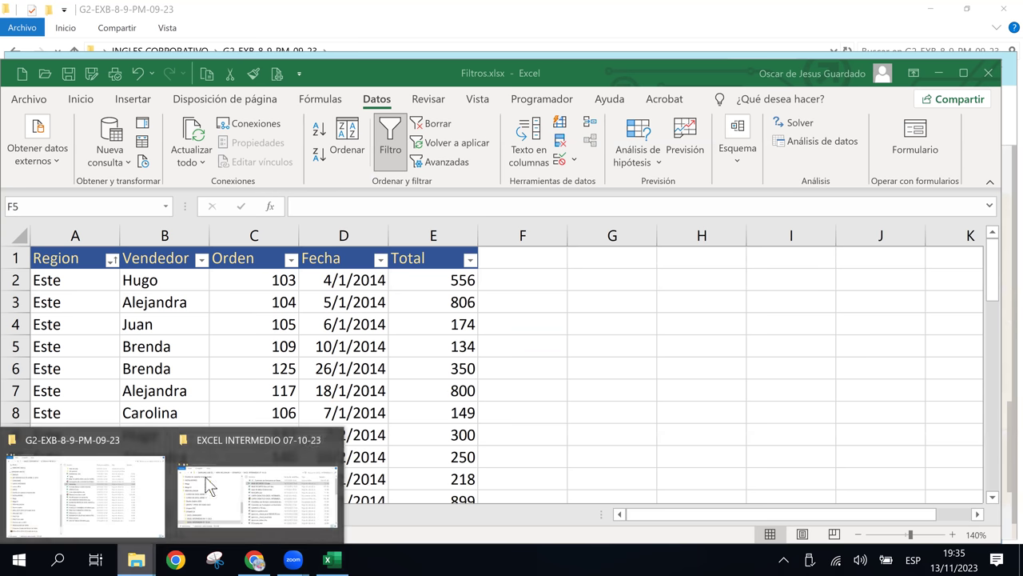
- Bring up the EXCEL INTERMEDIO 07-10-23 folder window, move it aside, and close it
{"action": "left_click", "coordinate": [225, 490]}
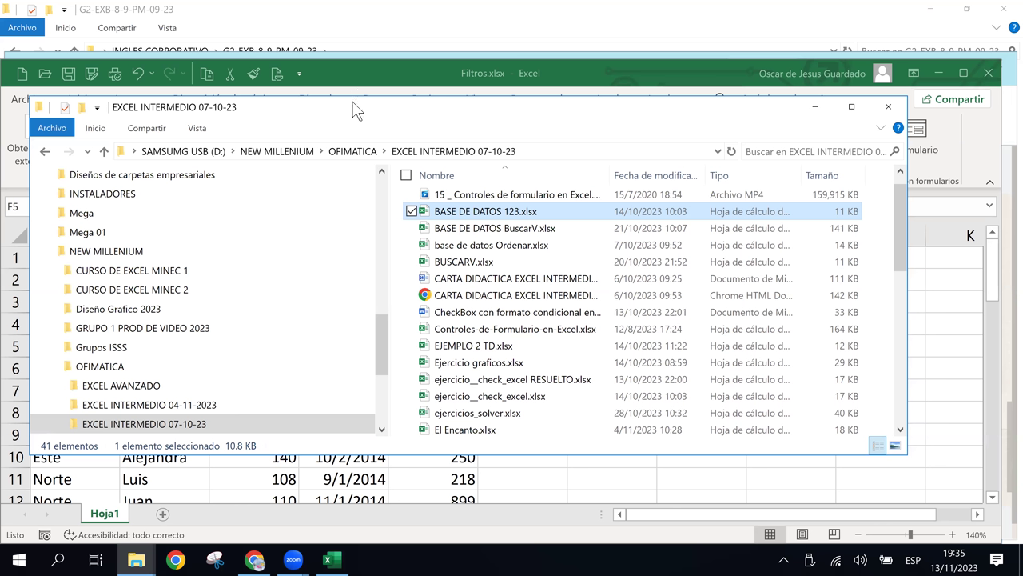
{"action": "left_click_drag", "start_coordinate": [342, 116], "coordinate": [113, 174]}
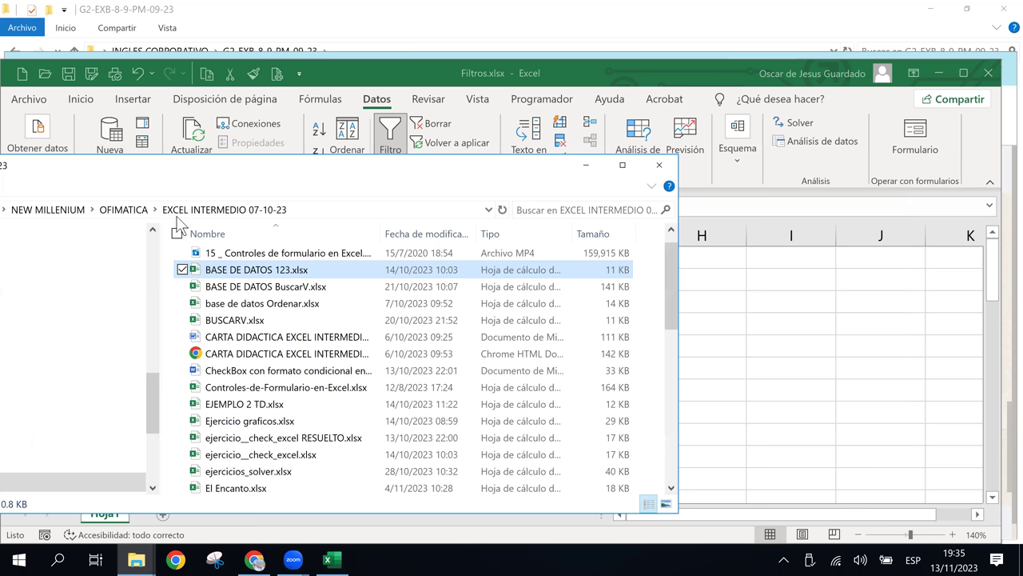
{"action": "left_click_drag", "start_coordinate": [232, 269], "coordinate": [658, 392]}
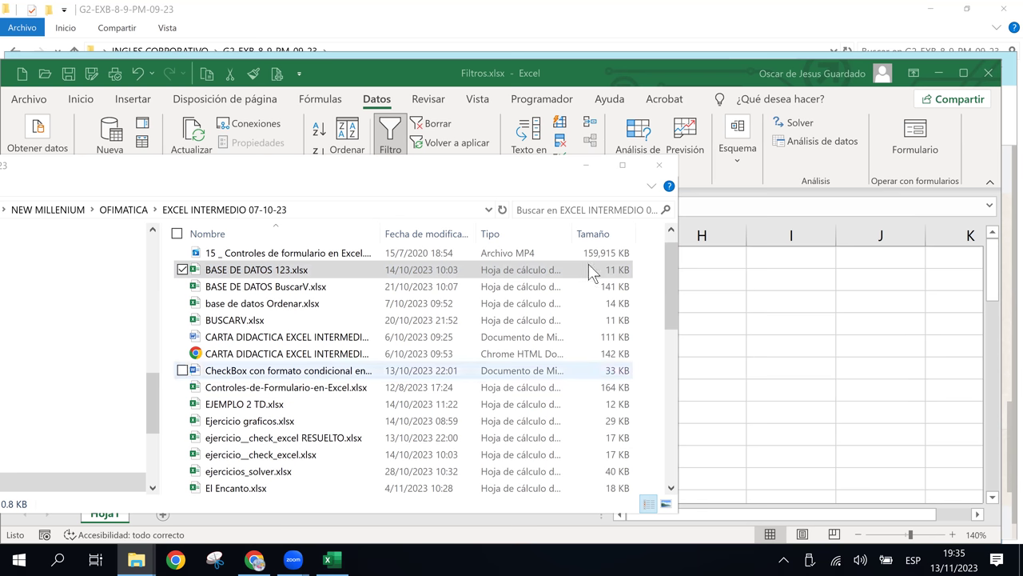
{"action": "left_click", "coordinate": [660, 166]}
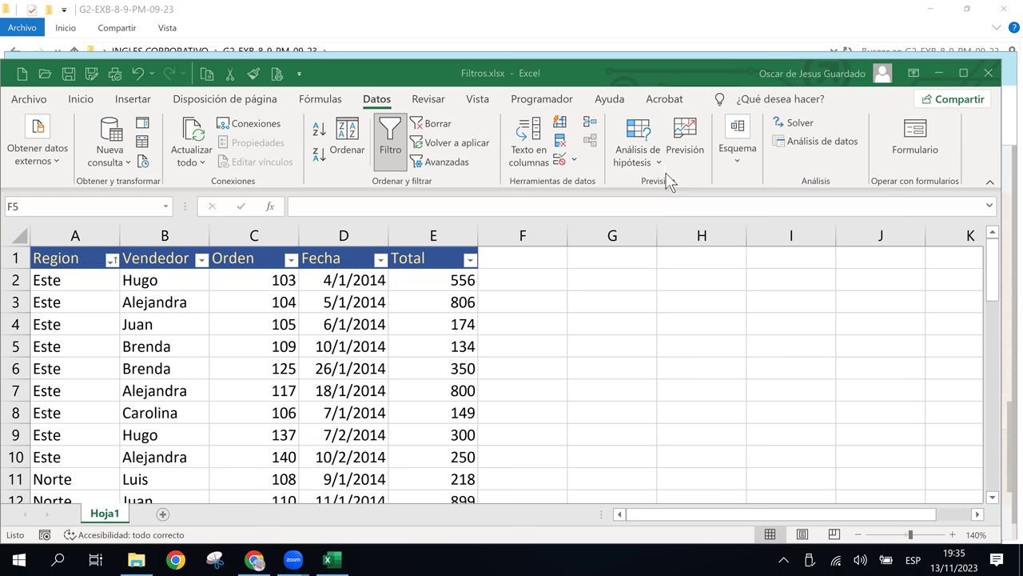
- Open BASE DE DATOS 123.xlsx from Excel's recent workbooks and select cell E4
{"action": "left_click", "coordinate": [520, 354]}
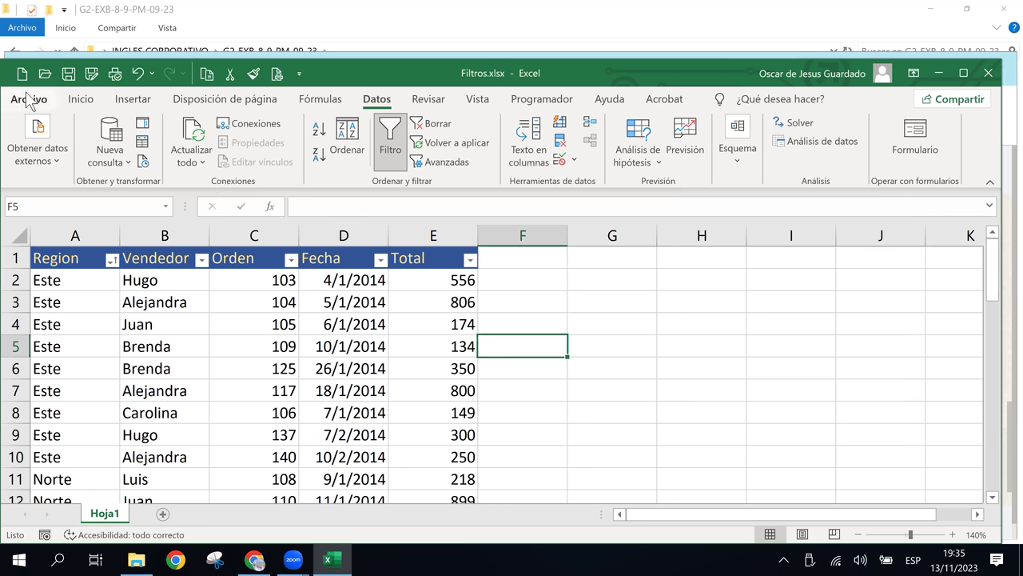
{"action": "left_click", "coordinate": [29, 99]}
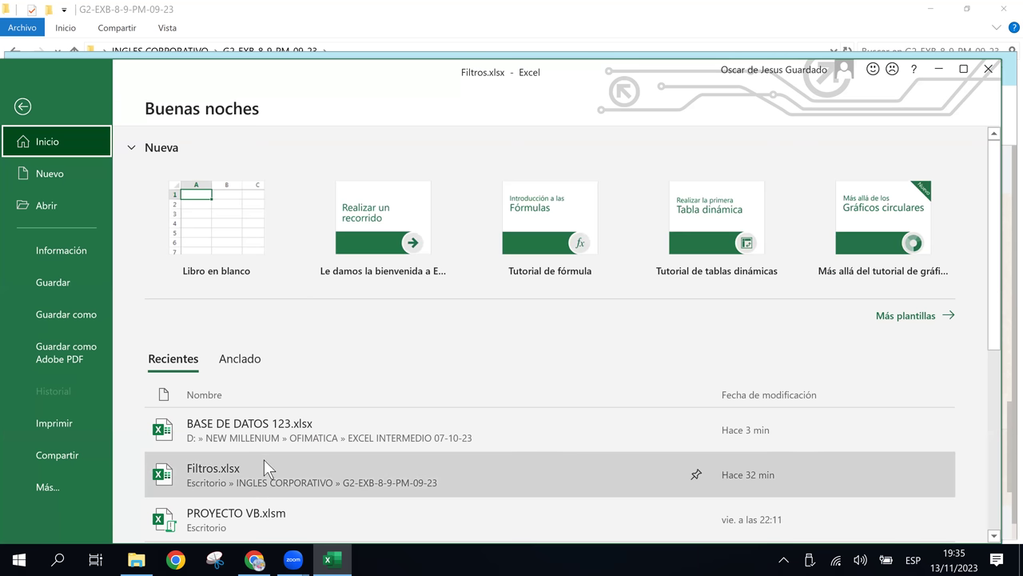
{"action": "left_click", "coordinate": [266, 436]}
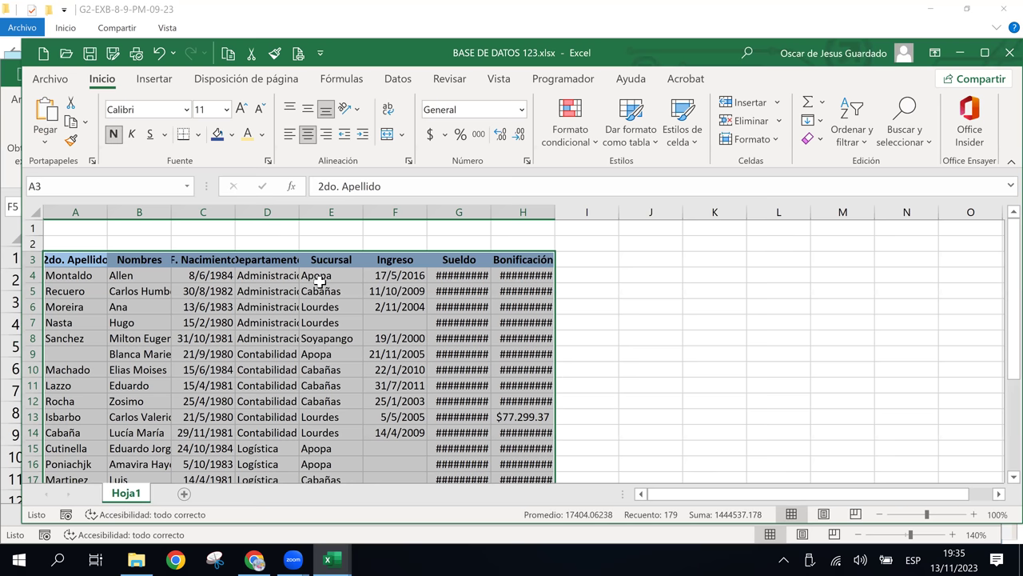
{"action": "left_click", "coordinate": [319, 278]}
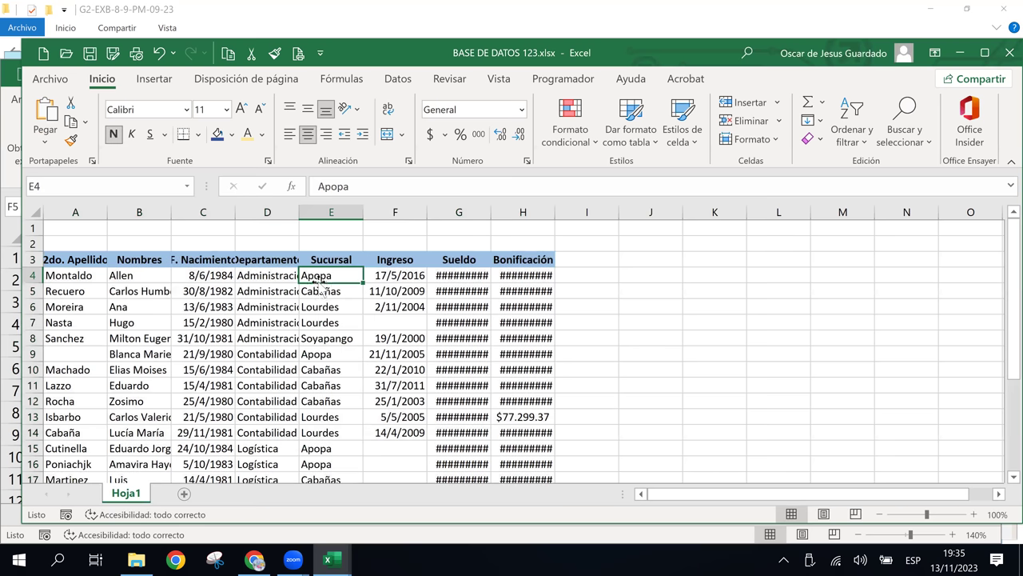
- Widen columns G and H so the Sueldo and Bonificación values show
{"action": "left_click", "coordinate": [231, 275]}
{"action": "key", "text": "Left"}
{"action": "key", "text": "Left"}
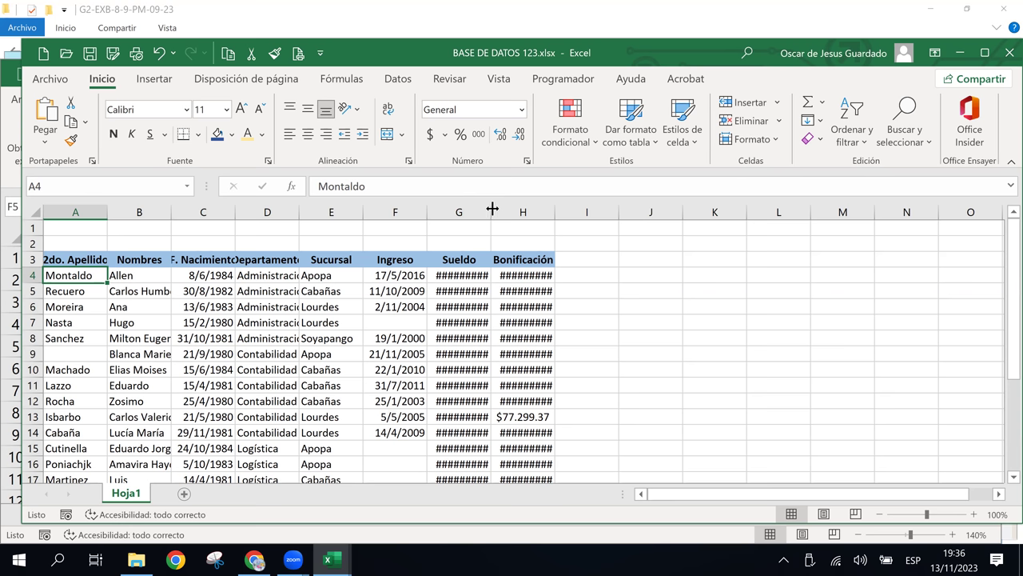
{"action": "left_click", "coordinate": [493, 208]}
{"action": "left_click", "coordinate": [492, 209]}
{"action": "left_click_drag", "start_coordinate": [489, 212], "coordinate": [518, 217]}
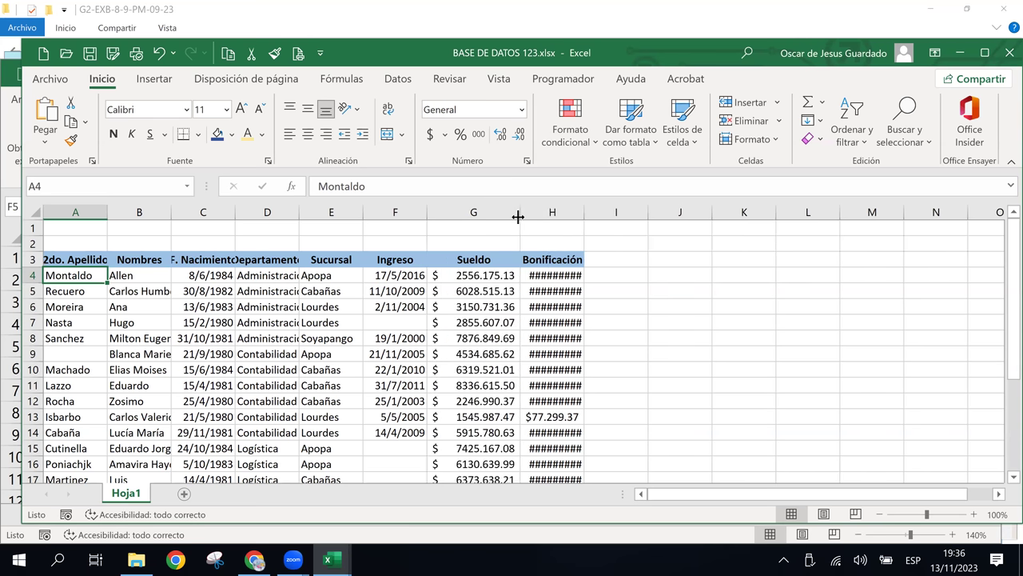
{"action": "left_click_drag", "start_coordinate": [586, 206], "coordinate": [614, 206]}
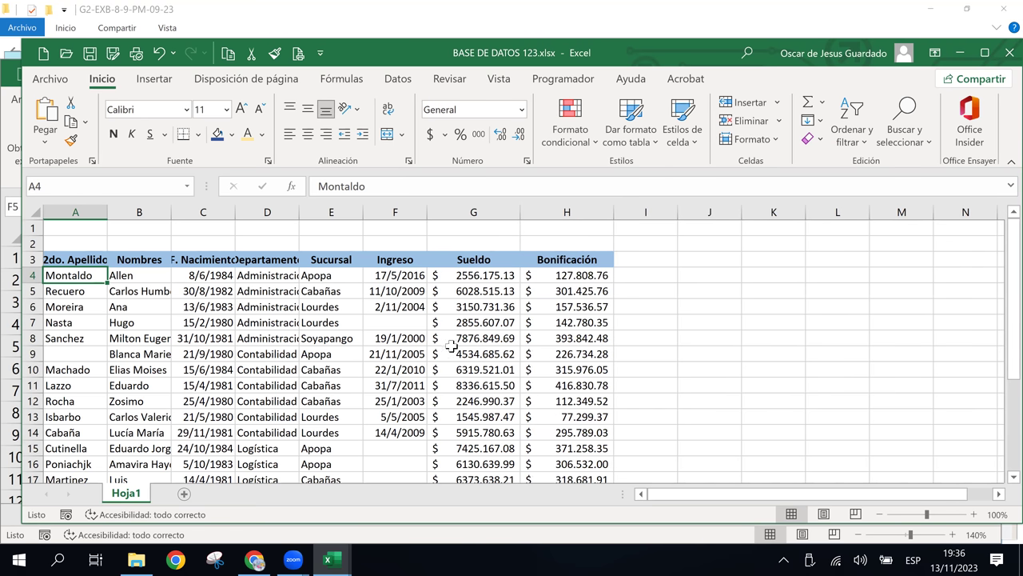
- Review the birth dates and the empty Ingreso cells F7, F15, F16 and F9
{"action": "left_click", "coordinate": [336, 324]}
{"action": "left_click", "coordinate": [214, 311]}
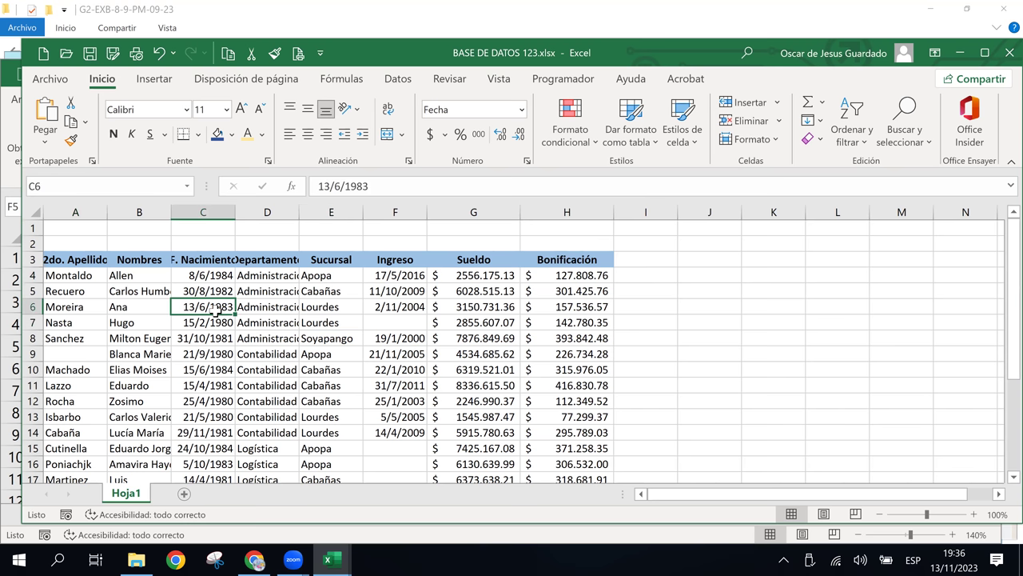
{"action": "key", "text": "Left"}
{"action": "key", "text": "Left"}
{"action": "key", "text": "Up"}
{"action": "key", "text": "Up"}
{"action": "key", "text": "Up"}
{"action": "key", "text": "Up"}
{"action": "key", "text": "Up"}
{"action": "key", "text": "Down"}
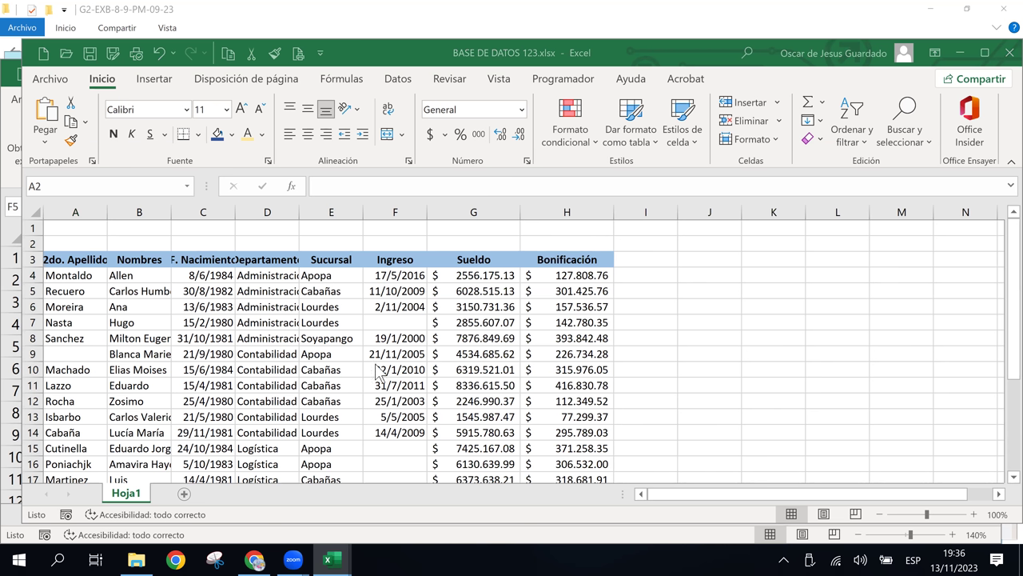
{"action": "left_click", "coordinate": [403, 324]}
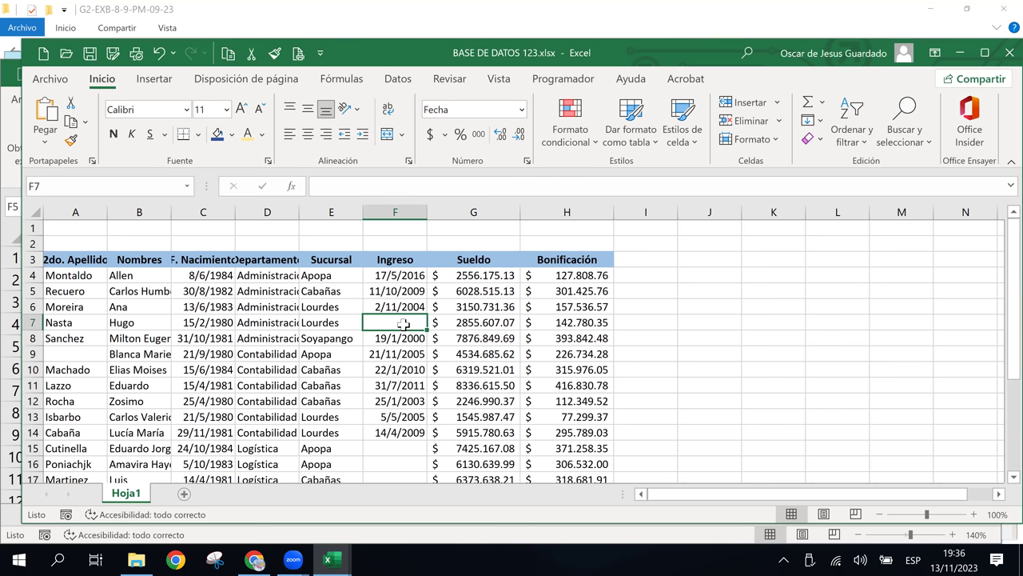
{"action": "left_click", "coordinate": [404, 451]}
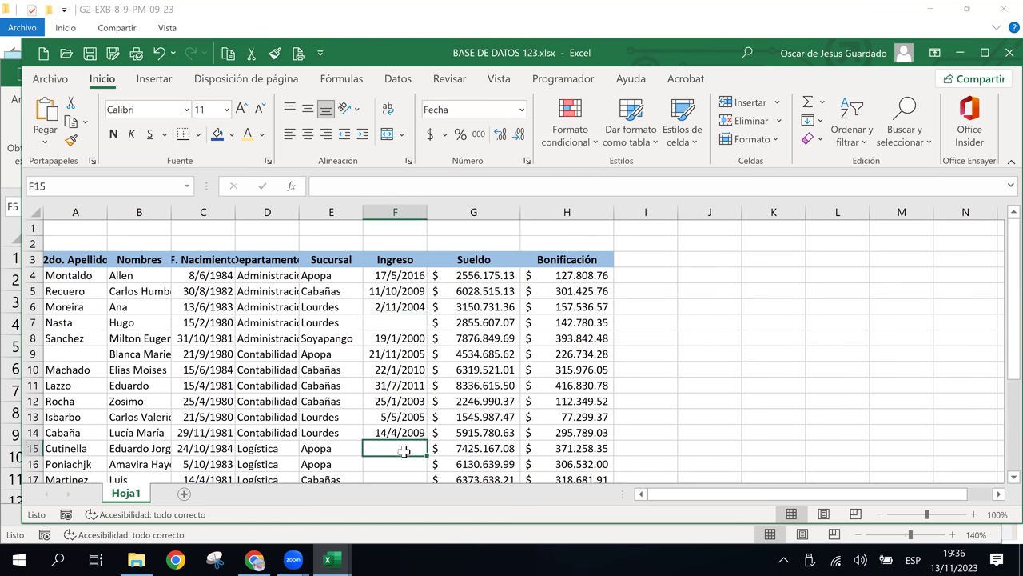
{"action": "left_click", "coordinate": [413, 465]}
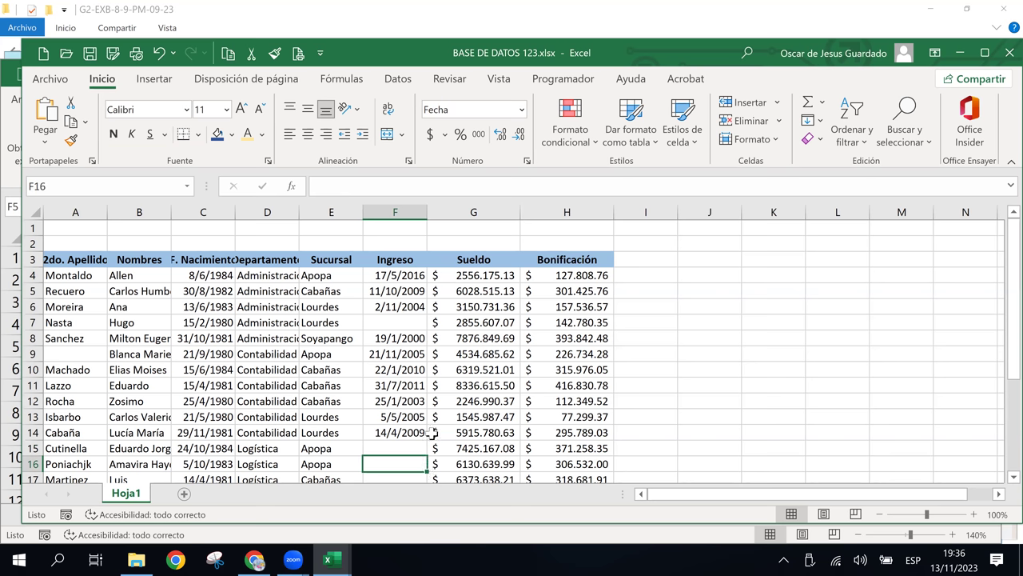
{"action": "left_click", "coordinate": [380, 353]}
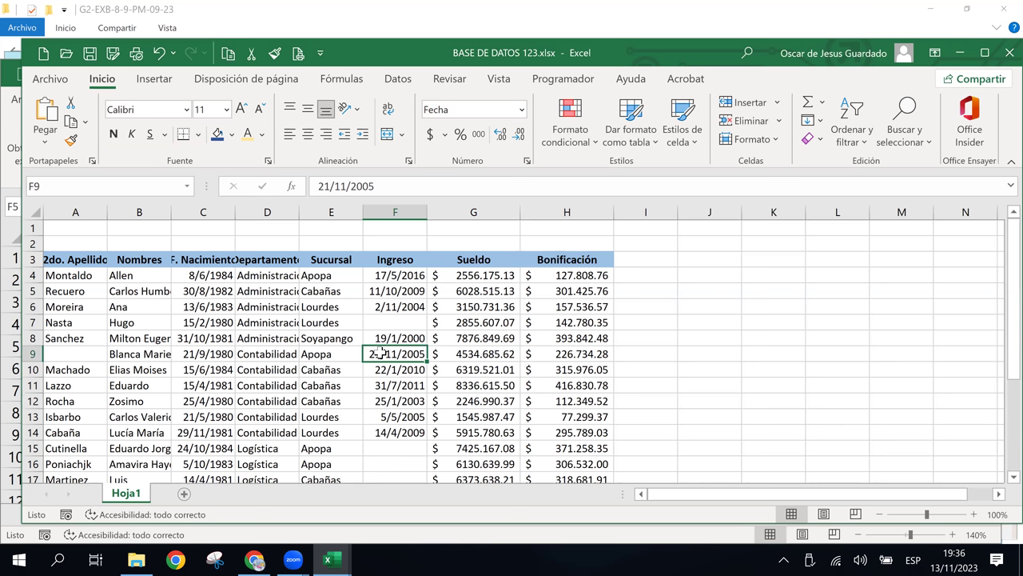
- Widen column C and AutoFit columns D and A to fit F. Nacimiento, Administración, 2do. Apellido
{"action": "left_click_drag", "start_coordinate": [232, 214], "coordinate": [260, 214]}
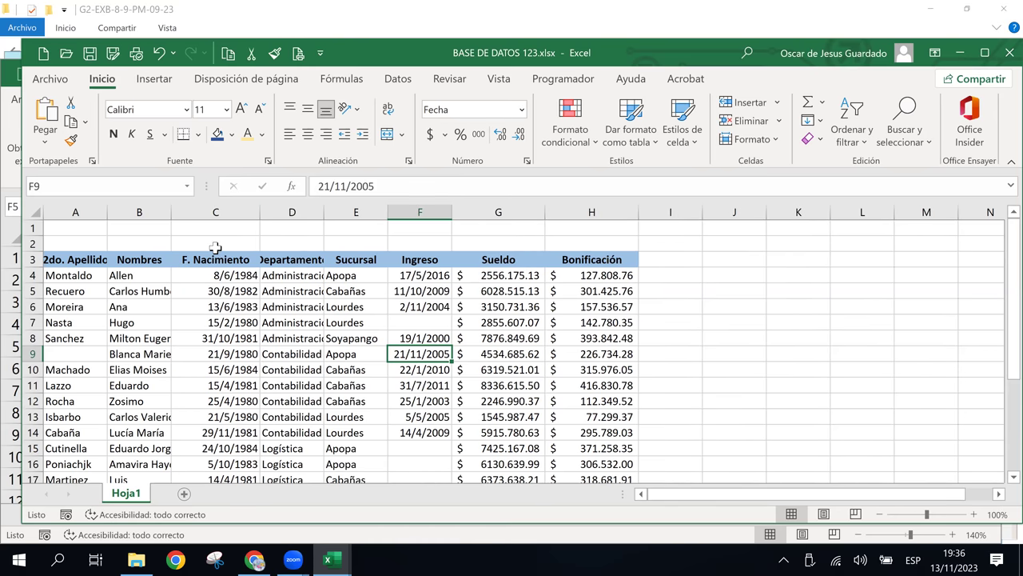
{"action": "double_click", "coordinate": [324, 212]}
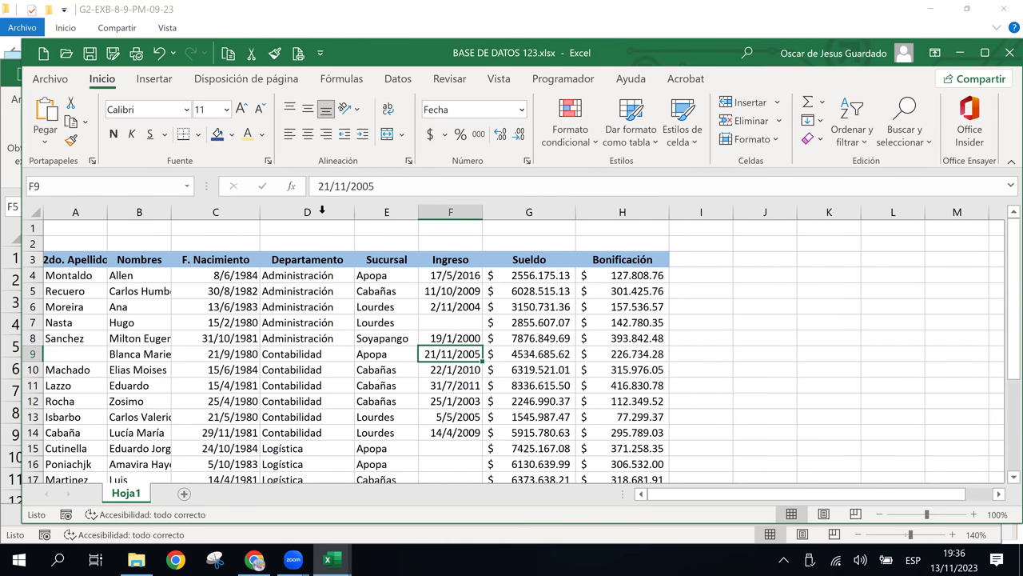
{"action": "double_click", "coordinate": [104, 213]}
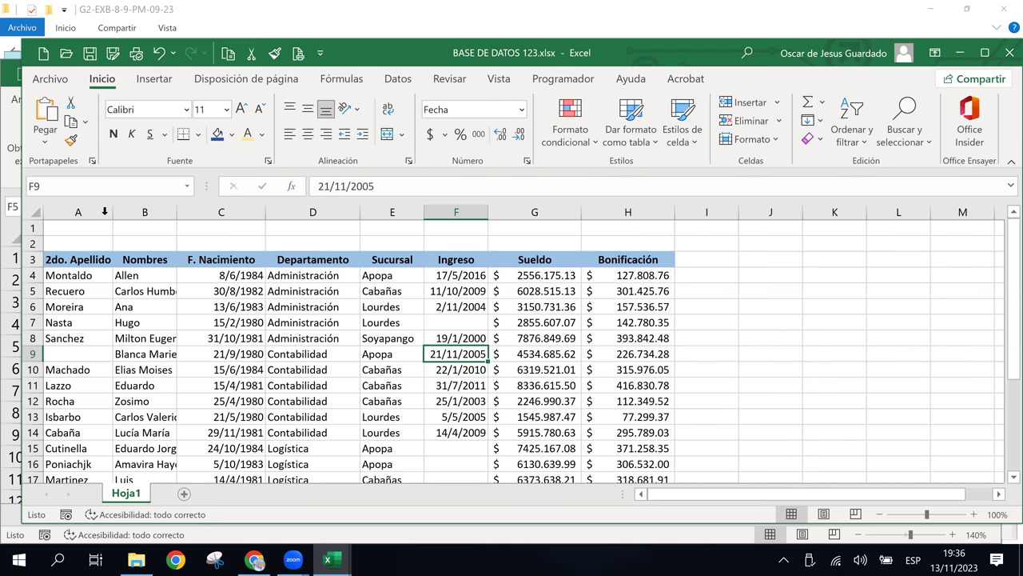
{"action": "left_click", "coordinate": [470, 323]}
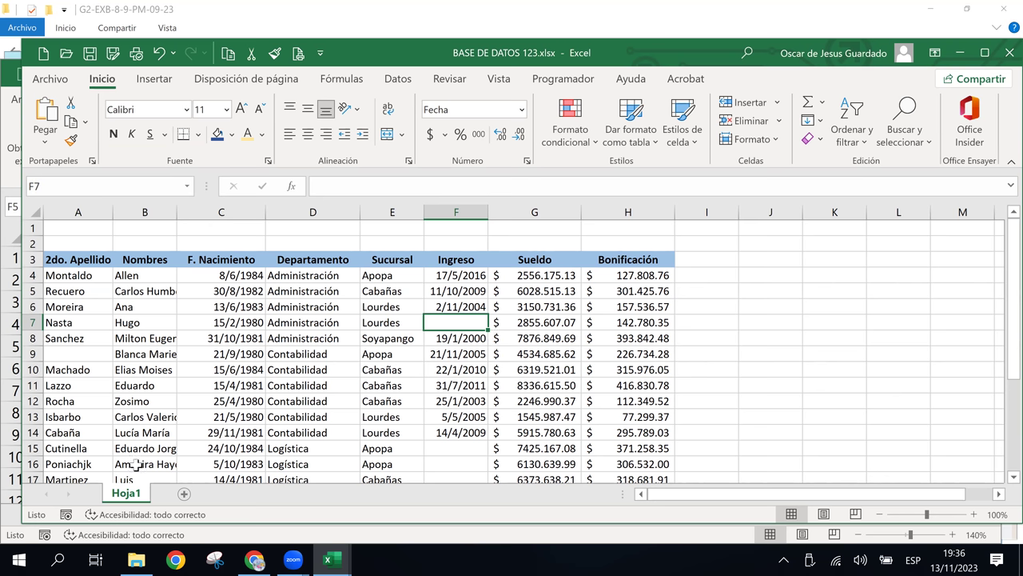
{"action": "left_click", "coordinate": [316, 310]}
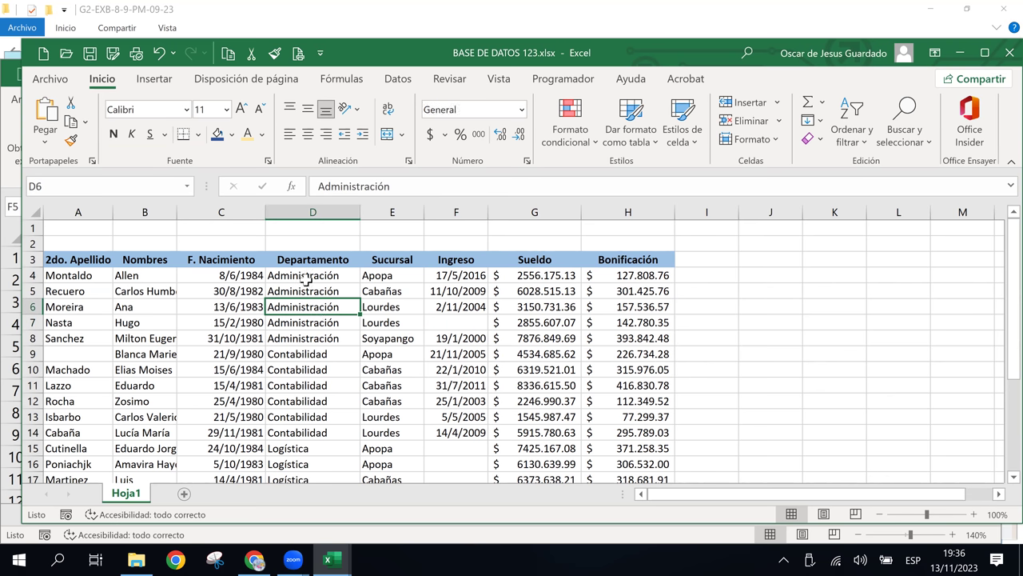
{"action": "left_click", "coordinate": [306, 275]}
{"action": "left_click", "coordinate": [323, 354]}
{"action": "left_click", "coordinate": [323, 387]}
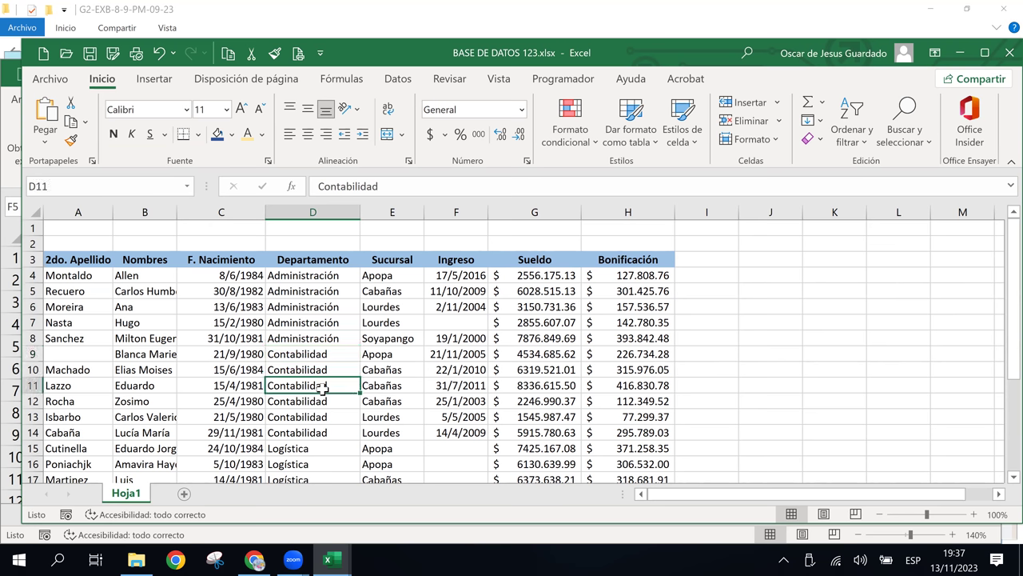
{"action": "left_click", "coordinate": [320, 289]}
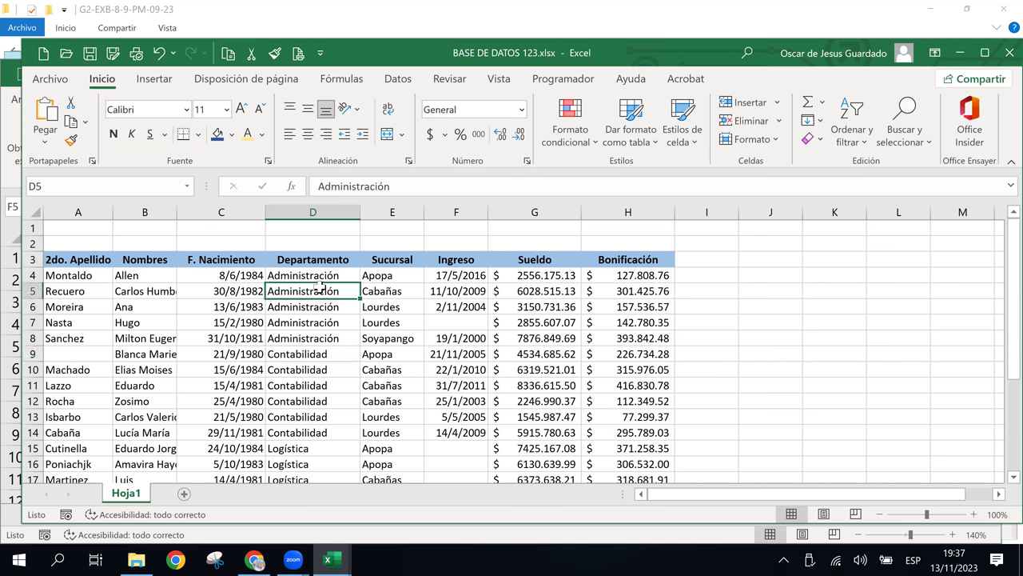
{"action": "key", "text": "Right"}
{"action": "key", "text": "Up"}
{"action": "key", "text": "Down"}
{"action": "key", "text": "Down"}
{"action": "key", "text": "Down"}
{"action": "key", "text": "Down"}
{"action": "key", "text": "Down"}
{"action": "key", "text": "Down"}
{"action": "key", "text": "Down"}
{"action": "key", "text": "Down"}
{"action": "key", "text": "Down"}
{"action": "key", "text": "Down"}
{"action": "key", "text": "Down"}
{"action": "key", "text": "Down"}
{"action": "key", "text": "Up"}
{"action": "key", "text": "Up"}
{"action": "key", "text": "Up"}
{"action": "key", "text": "Up"}
{"action": "key", "text": "Up"}
{"action": "key", "text": "Up"}
{"action": "key", "text": "Up"}
{"action": "key", "text": "Down"}
{"action": "key", "text": "Down"}
{"action": "key", "text": "Down"}
{"action": "key", "text": "Down"}
{"action": "key", "text": "Down"}
{"action": "key", "text": "Down"}
{"action": "key", "text": "Down"}
{"action": "key", "text": "Down"}
{"action": "key", "text": "Down"}
{"action": "key", "text": "Down"}
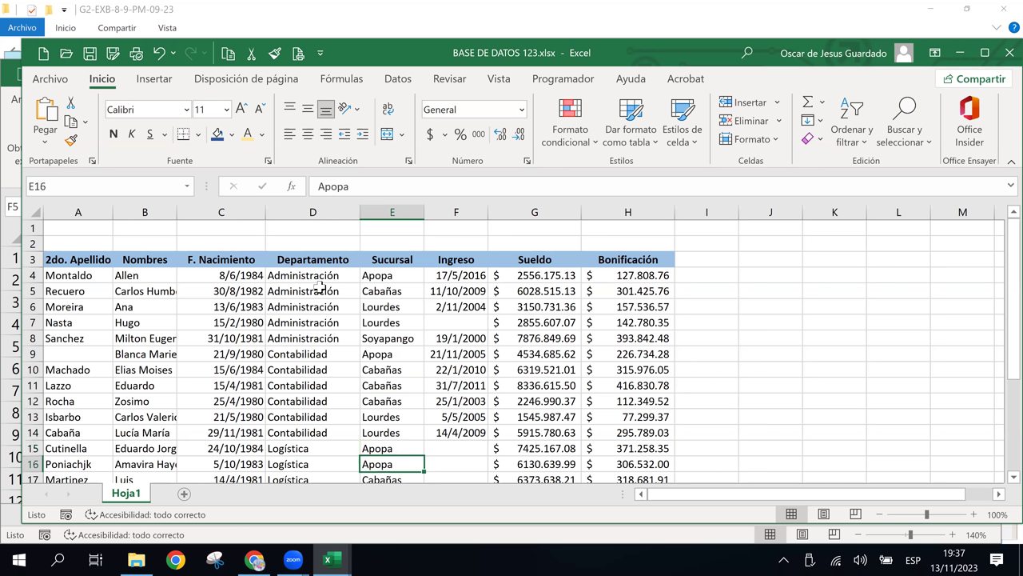
{"action": "key", "text": "Down"}
{"action": "left_click", "coordinate": [312, 262]}
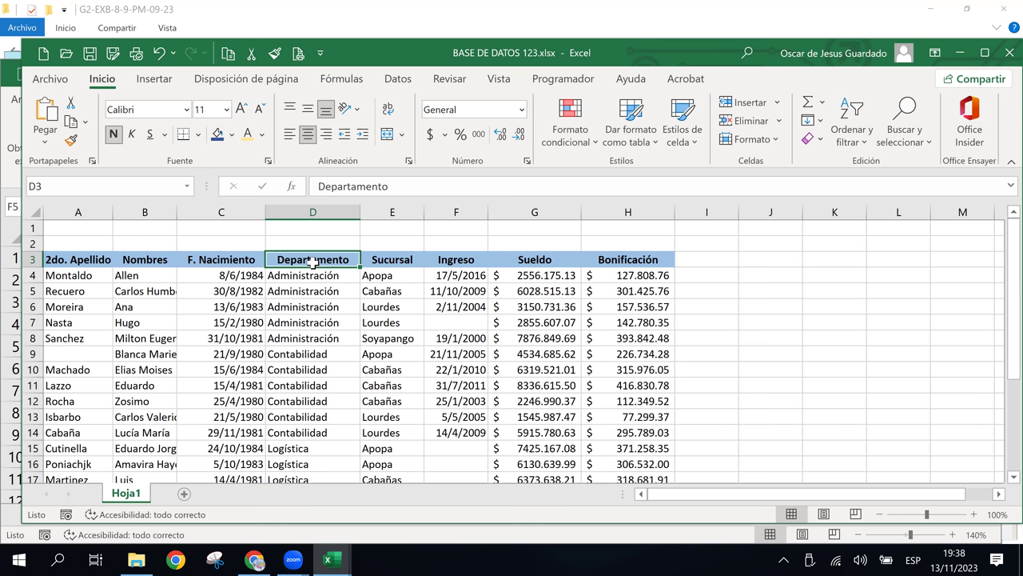
{"action": "key", "text": "ctrl+Down"}
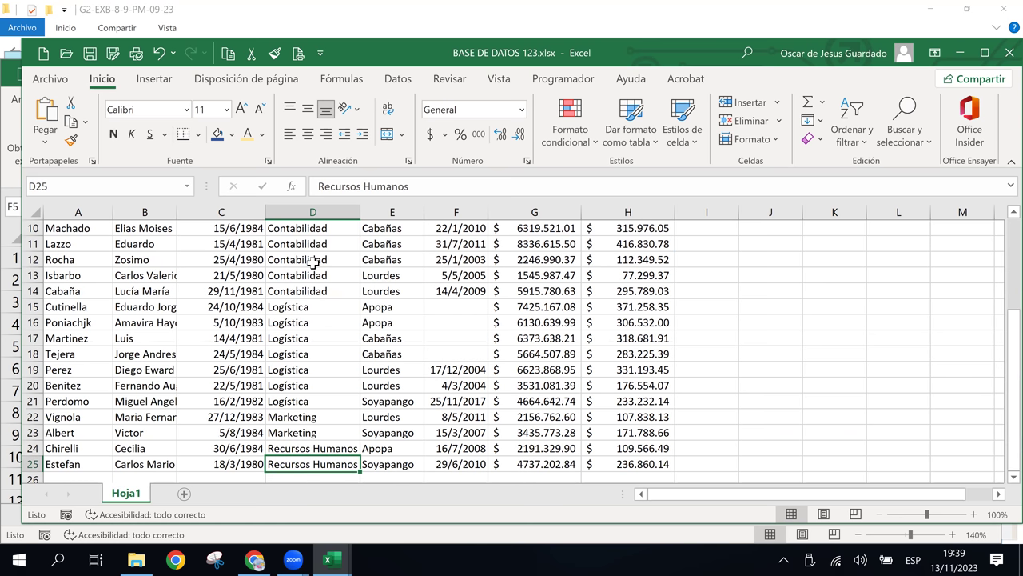
{"action": "key", "text": "ctrl+Up"}
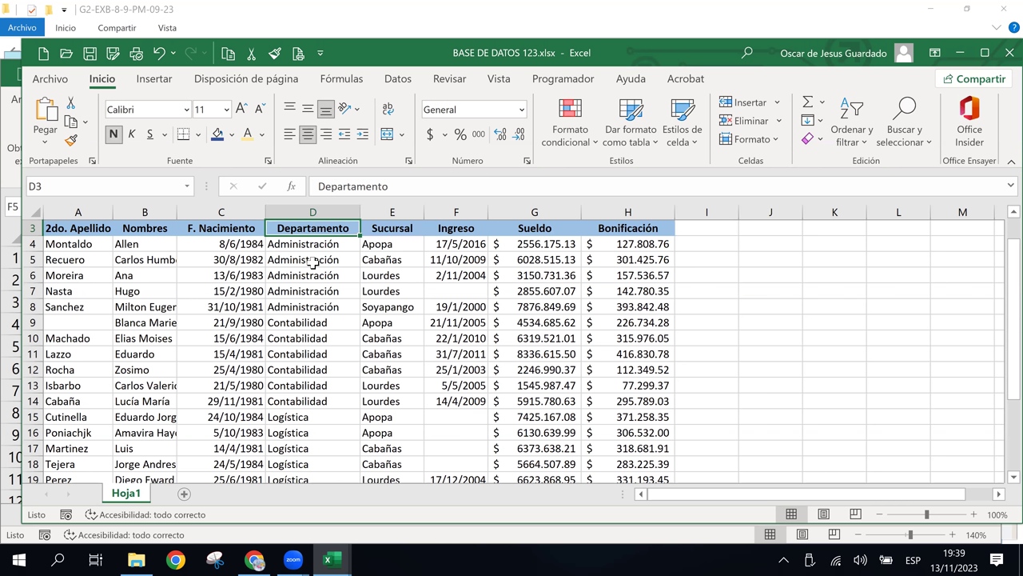
{"action": "key", "text": "Down"}
{"action": "key", "text": "Down"}
{"action": "key", "text": "Down"}
{"action": "key", "text": "Down"}
{"action": "key", "text": "Down"}
{"action": "key", "text": "Down"}
{"action": "key", "text": "Down"}
{"action": "key", "text": "Down"}
{"action": "key", "text": "Up"}
{"action": "key", "text": "Up"}
{"action": "key", "text": "Up"}
{"action": "key", "text": "Up"}
{"action": "key", "text": "Up"}
{"action": "key", "text": "Up"}
{"action": "key", "text": "Up"}
{"action": "key", "text": "Up"}
{"action": "key", "text": "Down"}
{"action": "key", "text": "Down"}
{"action": "key", "text": "Down"}
{"action": "key", "text": "Down"}
{"action": "key", "text": "Up"}
{"action": "key", "text": "Up"}
{"action": "key", "text": "Up"}
{"action": "key", "text": "Up"}
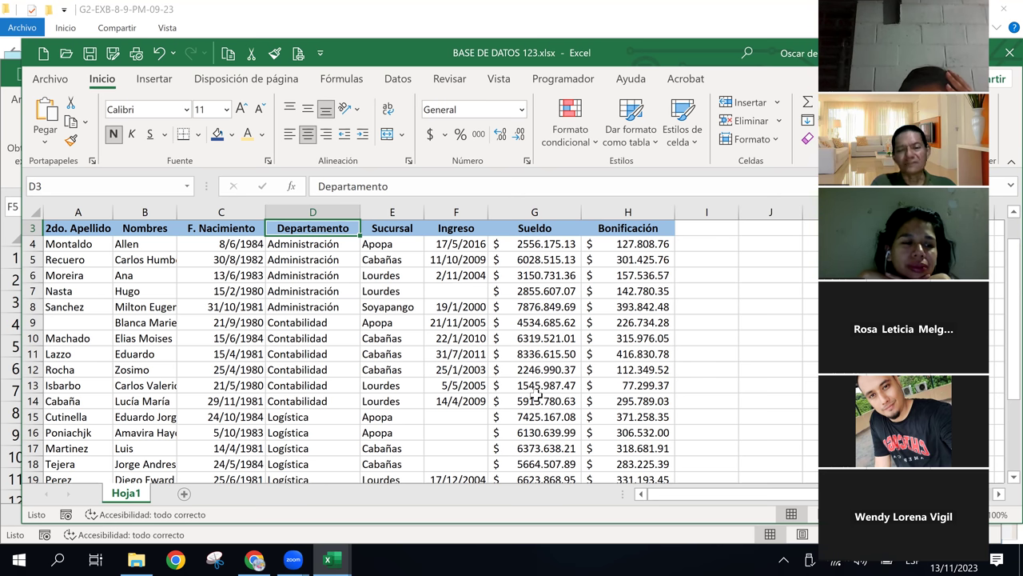
- Check row 6's branch and 2/11/2004 hire date, then select an empty cell right of the table
{"action": "left_click", "coordinate": [416, 277]}
{"action": "left_click", "coordinate": [466, 273]}
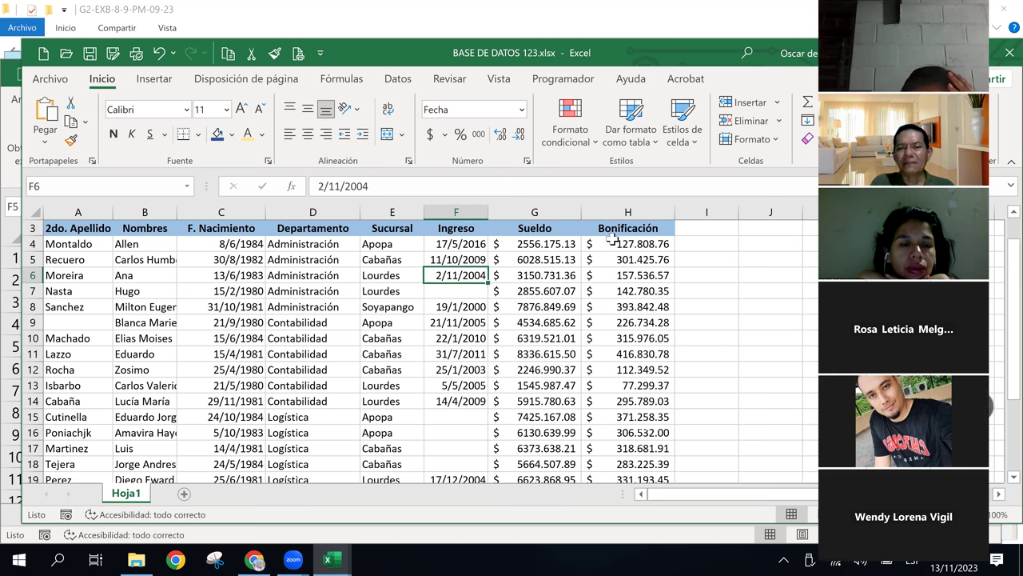
{"action": "left_click", "coordinate": [687, 254]}
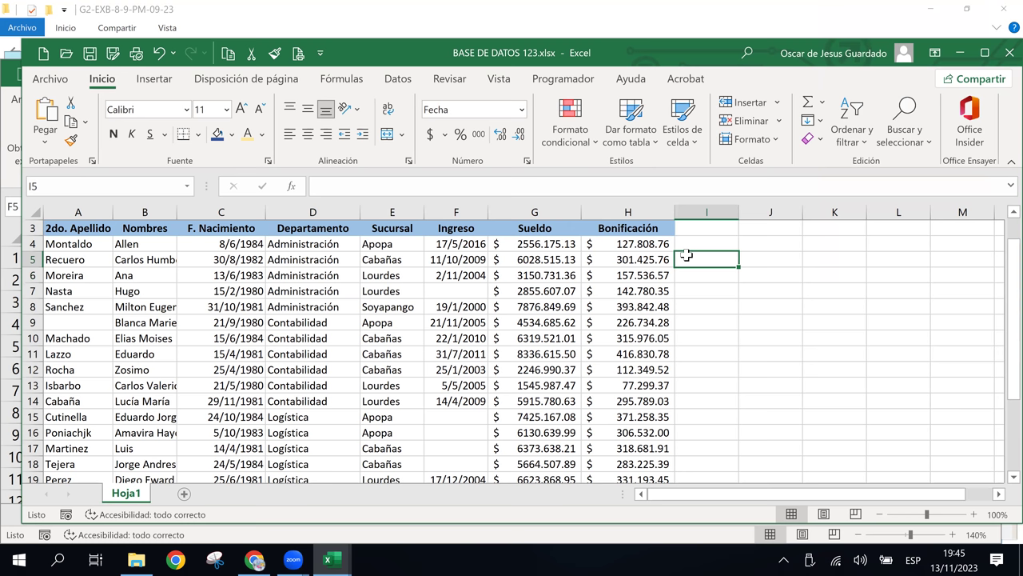
{"action": "left_click", "coordinate": [819, 245]}
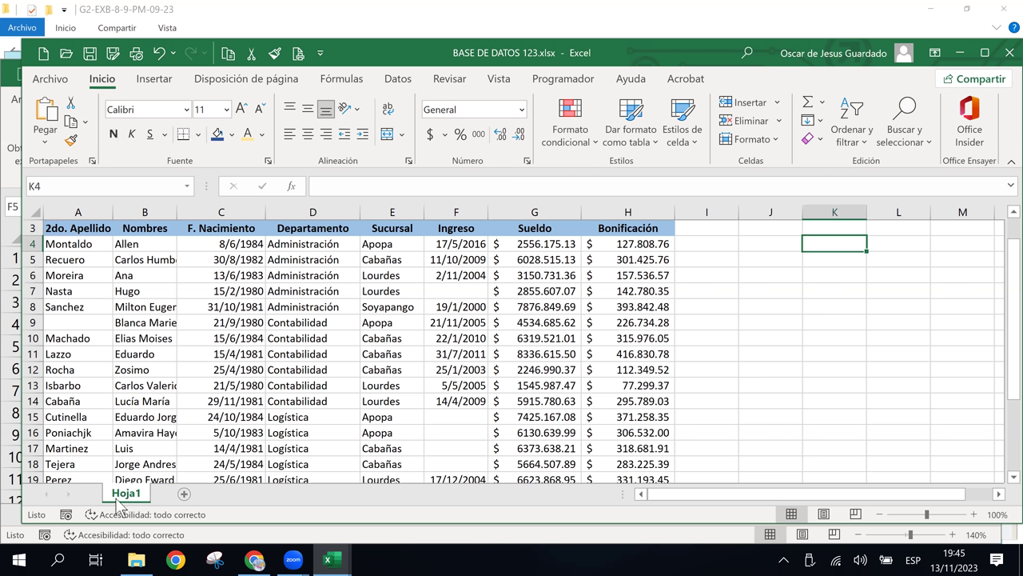
- Ctrl-drag the sheet tab three times to create Hoja1 (2), Hoja1 (3) and Hoja1 (4)
{"action": "left_click_drag", "start_coordinate": [120, 502], "coordinate": [171, 500]}
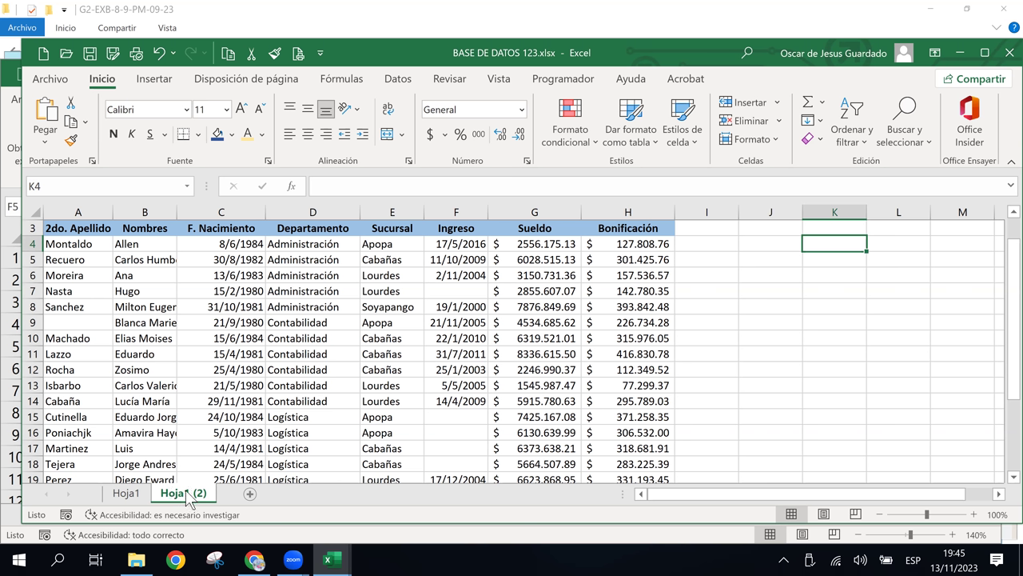
{"action": "left_click_drag", "start_coordinate": [189, 497], "coordinate": [251, 497]}
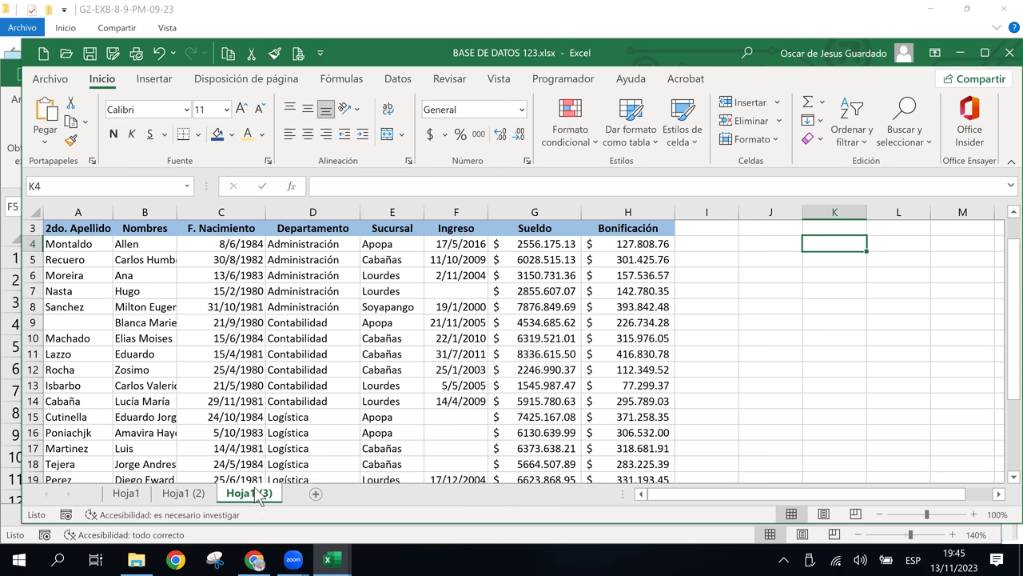
{"action": "left_click_drag", "start_coordinate": [257, 498], "coordinate": [308, 496]}
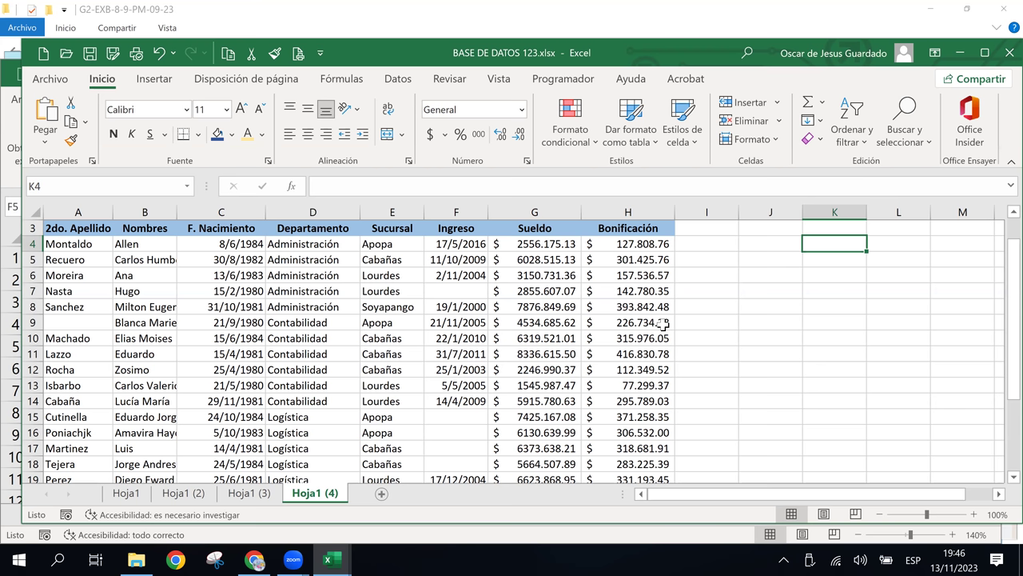
- Check the Zoom meeting windows, then return to the workbook's Soyapango branch entry
{"action": "left_click", "coordinate": [302, 562]}
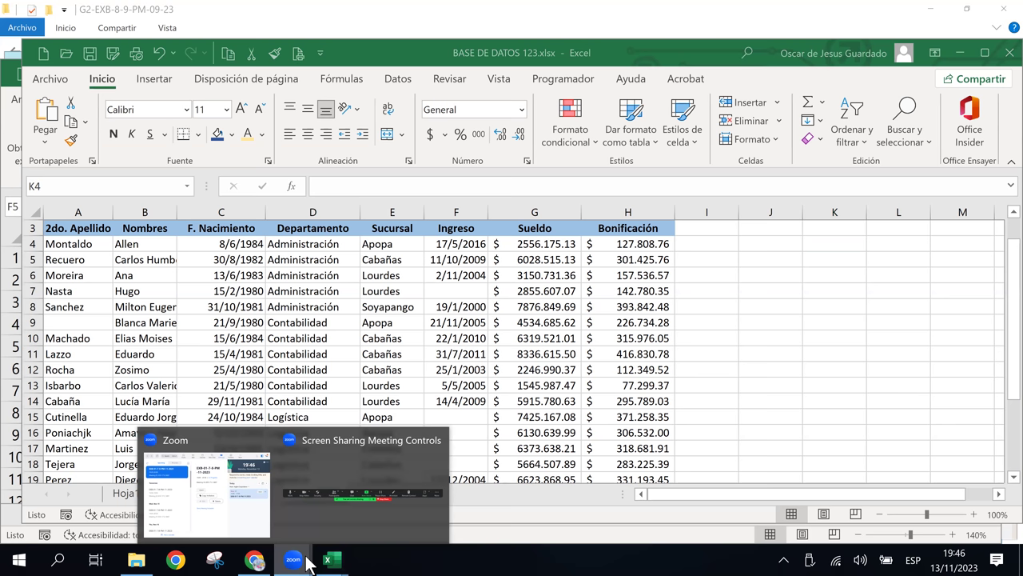
{"action": "mouse_move", "coordinate": [362, 472]}
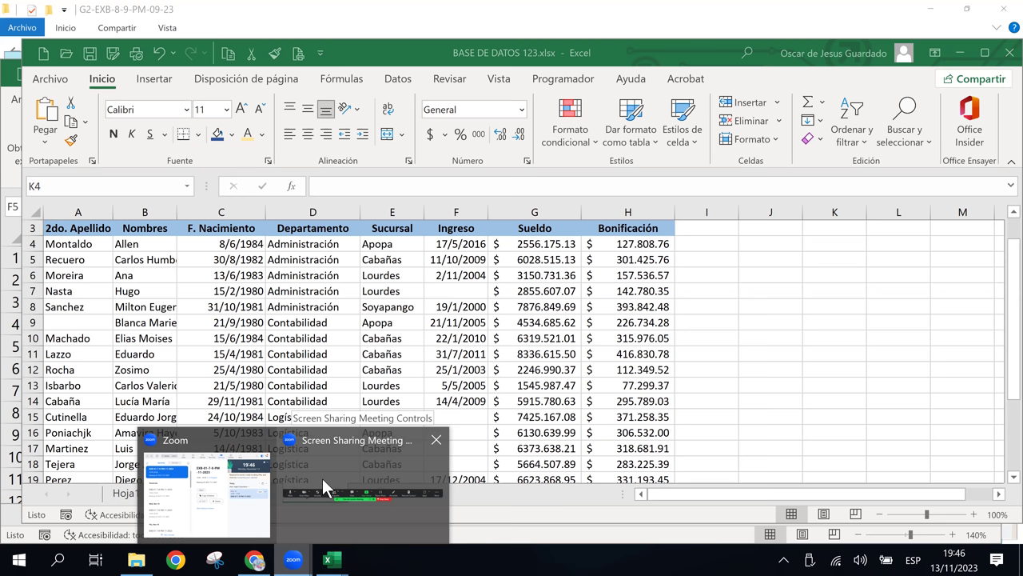
{"action": "left_click", "coordinate": [322, 478]}
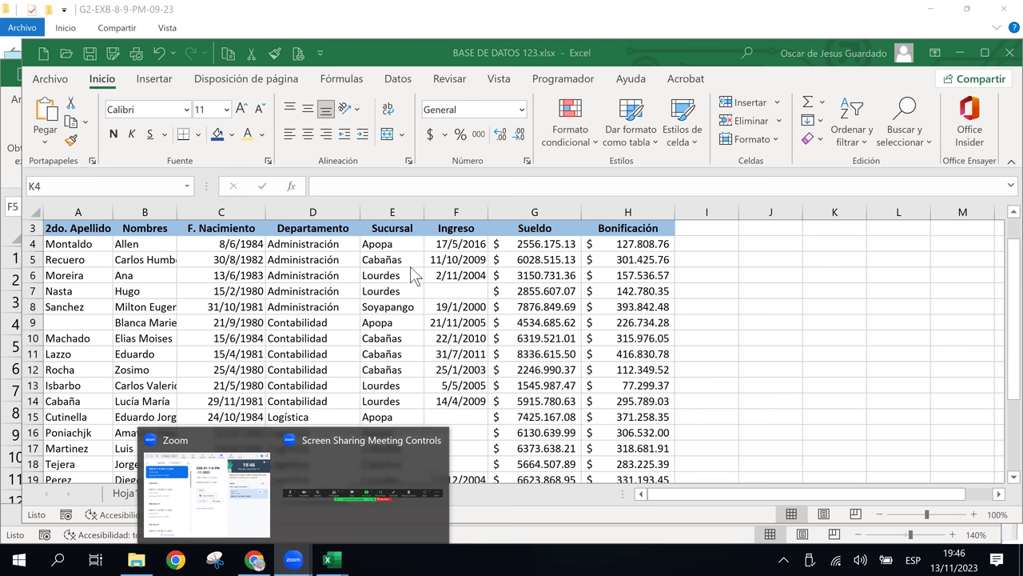
{"action": "left_click", "coordinate": [421, 312]}
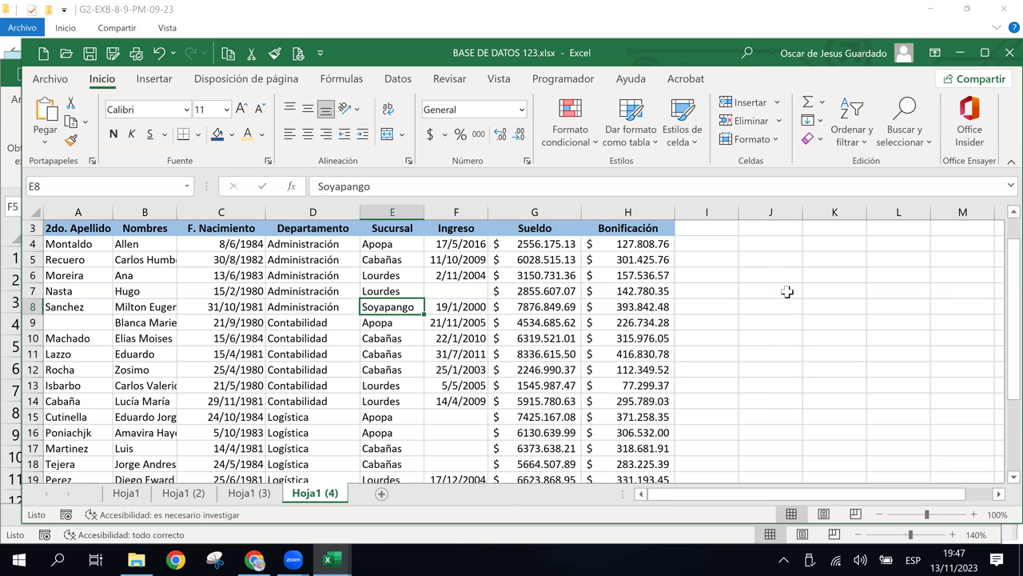
- Return to the original Hoja1 sheet and move through the surnames in column A
{"action": "left_click", "coordinate": [126, 493]}
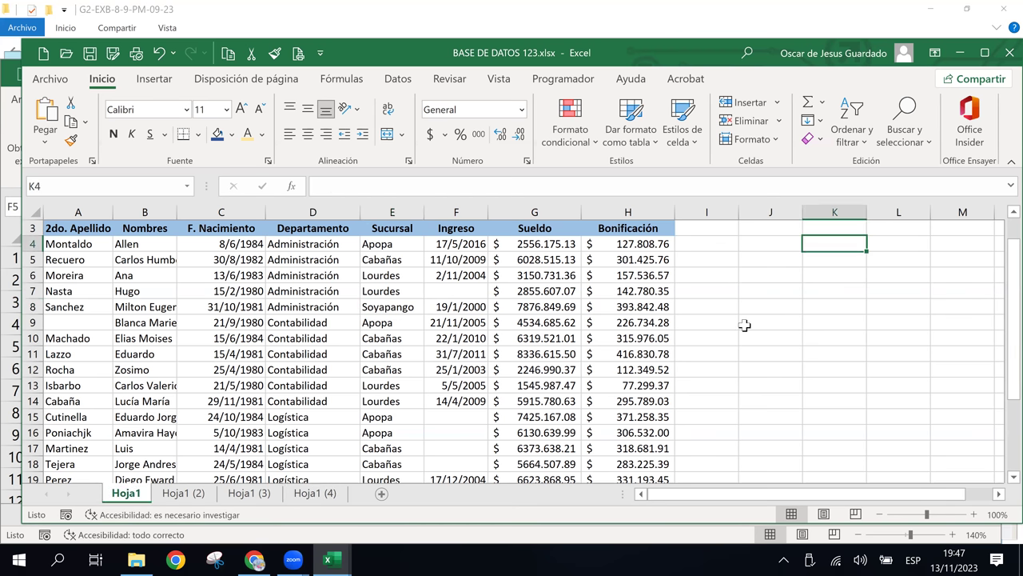
{"action": "left_click", "coordinate": [773, 247]}
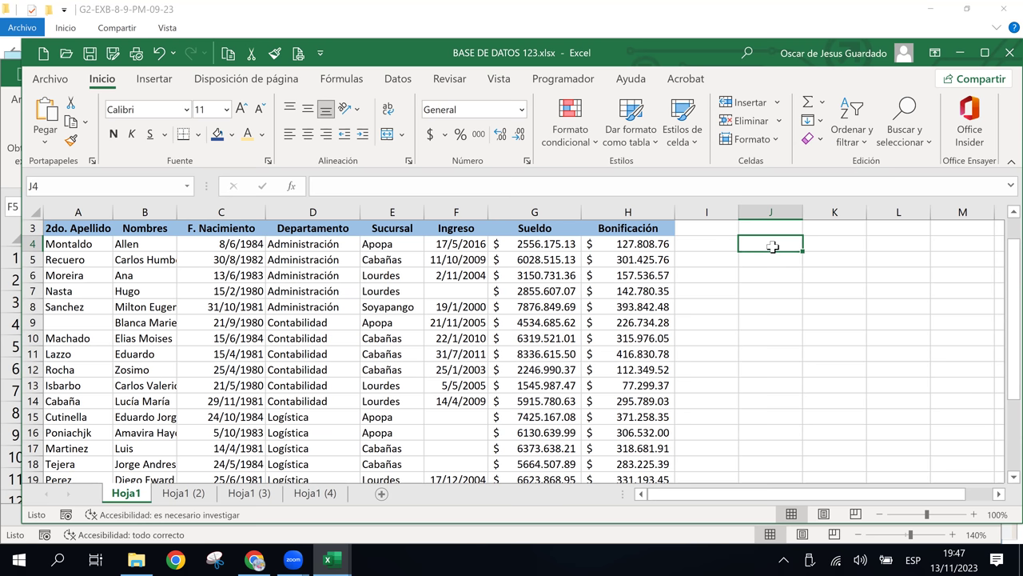
{"action": "left_click", "coordinate": [84, 369]}
{"action": "key", "text": "Down"}
{"action": "key", "text": "Down"}
{"action": "key", "text": "Down"}
{"action": "key", "text": "Down"}
{"action": "key", "text": "Down"}
{"action": "key", "text": "Down"}
{"action": "key", "text": "Down"}
{"action": "key", "text": "Up"}
{"action": "key", "text": "Up"}
{"action": "key", "text": "Up"}
{"action": "key", "text": "Up"}
{"action": "key", "text": "Up"}
{"action": "key", "text": "Up"}
{"action": "key", "text": "Up"}
{"action": "key", "text": "Up"}
{"action": "key", "text": "Up"}
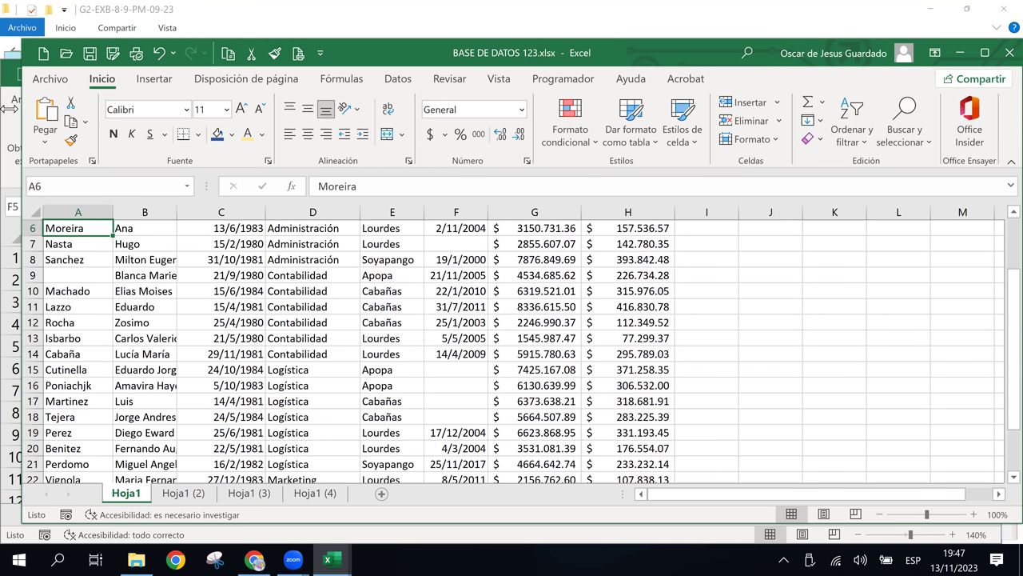
{"action": "left_click", "coordinate": [260, 562]}
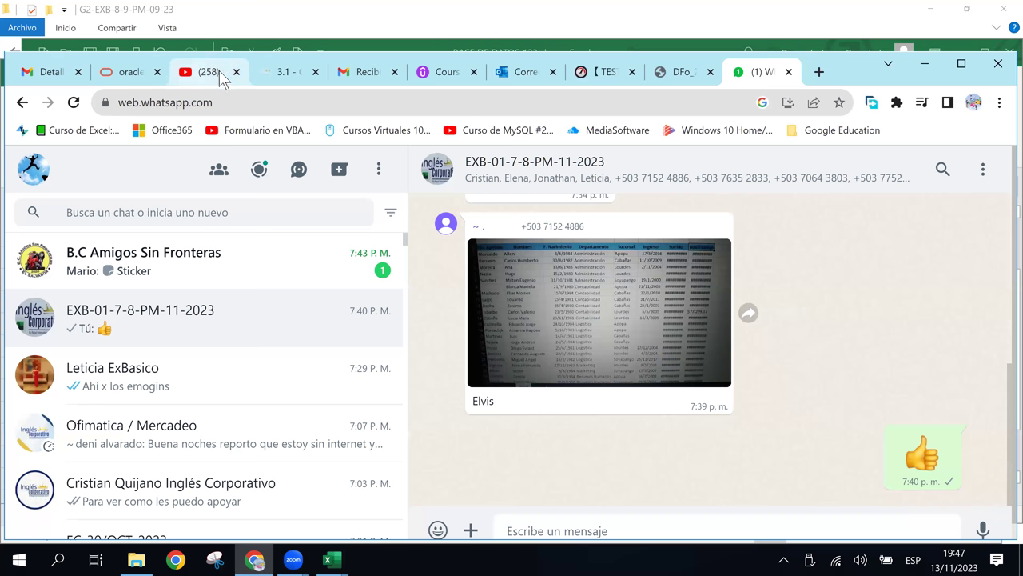
- Open the 3.1 Excel filters lesson and scroll through its slides
{"action": "left_click", "coordinate": [282, 73]}
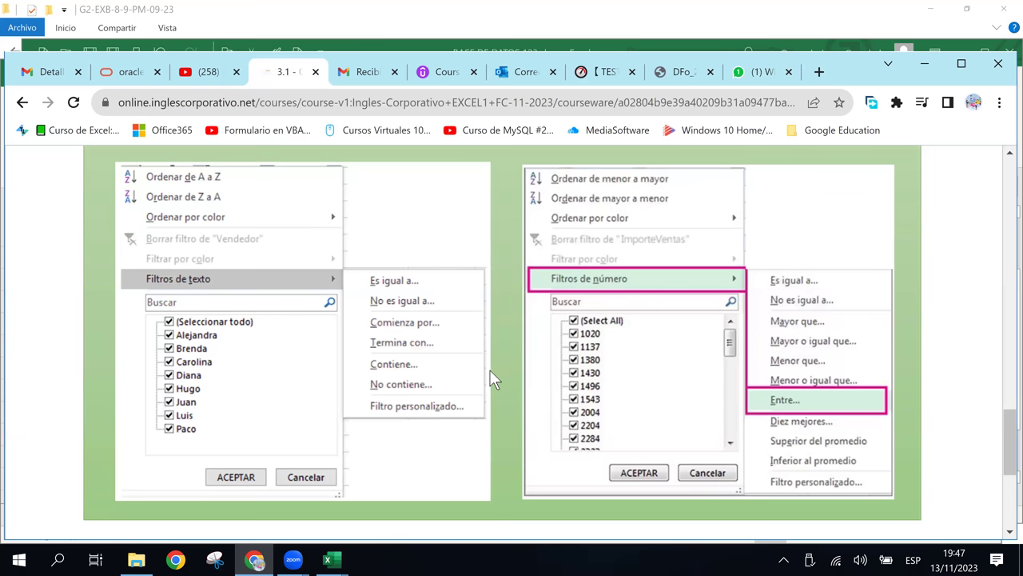
{"action": "scroll", "coordinate": [490, 370], "scroll_direction": "down", "scroll_amount": 1}
{"action": "scroll", "coordinate": [490, 370], "scroll_direction": "down", "scroll_amount": 1}
{"action": "scroll", "coordinate": [490, 370], "scroll_direction": "down", "scroll_amount": 2}
{"action": "scroll", "coordinate": [492, 379], "scroll_direction": "up", "scroll_amount": 1}
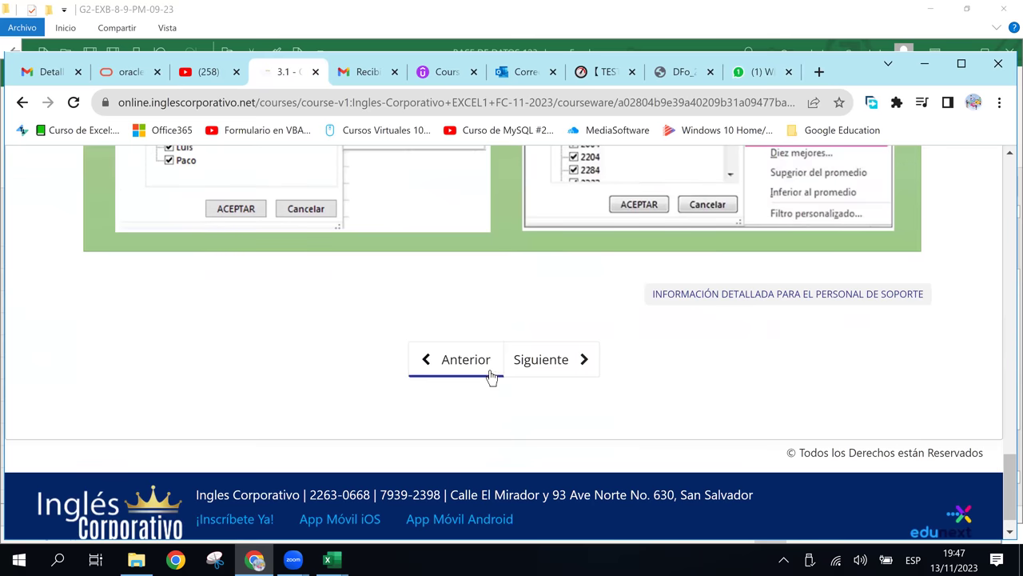
{"action": "scroll", "coordinate": [493, 379], "scroll_direction": "up", "scroll_amount": 1}
{"action": "scroll", "coordinate": [493, 379], "scroll_direction": "up", "scroll_amount": 4}
{"action": "scroll", "coordinate": [493, 379], "scroll_direction": "up", "scroll_amount": 2}
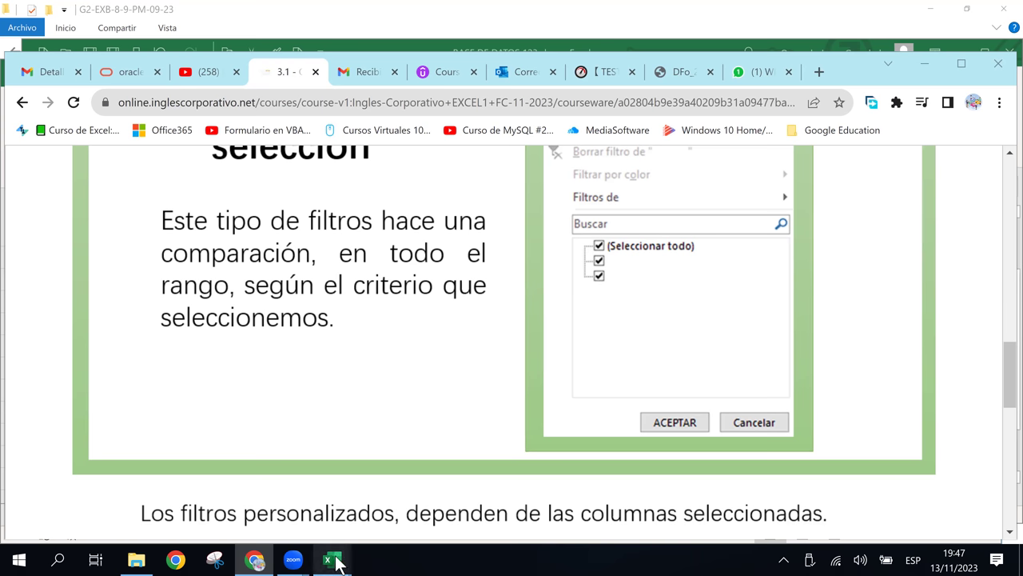
- In Hoja1 cell J9, enter the note Aplicar filtro por por Dpto: "Aministracion"
{"action": "mouse_move", "coordinate": [328, 560]}
{"action": "left_click", "coordinate": [444, 484]}
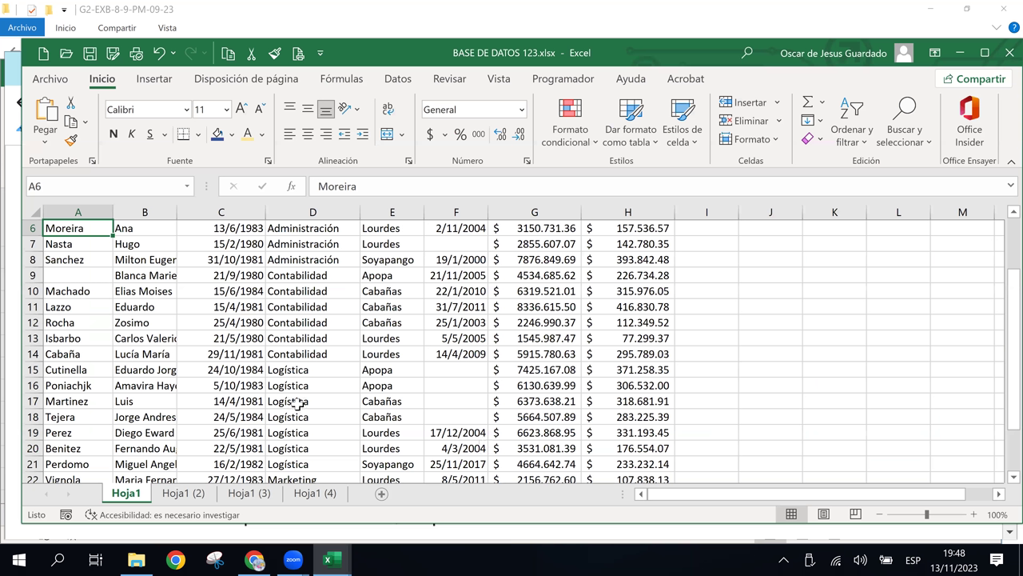
{"action": "left_click", "coordinate": [750, 274]}
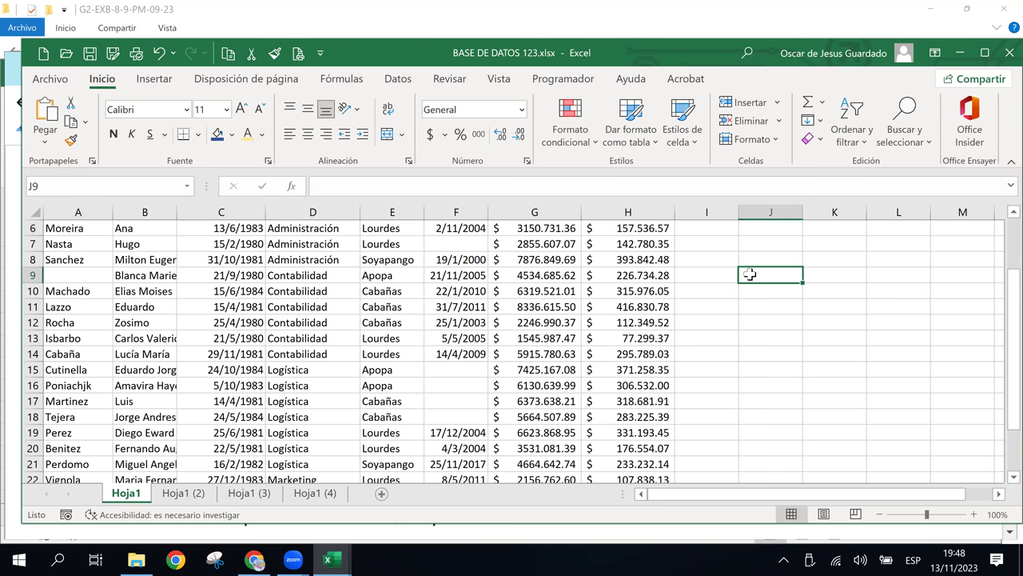
{"action": "type", "text": "Aplicar filr"}
{"action": "key", "text": "BackSpace"}
{"action": "type", "text": "tro por "}
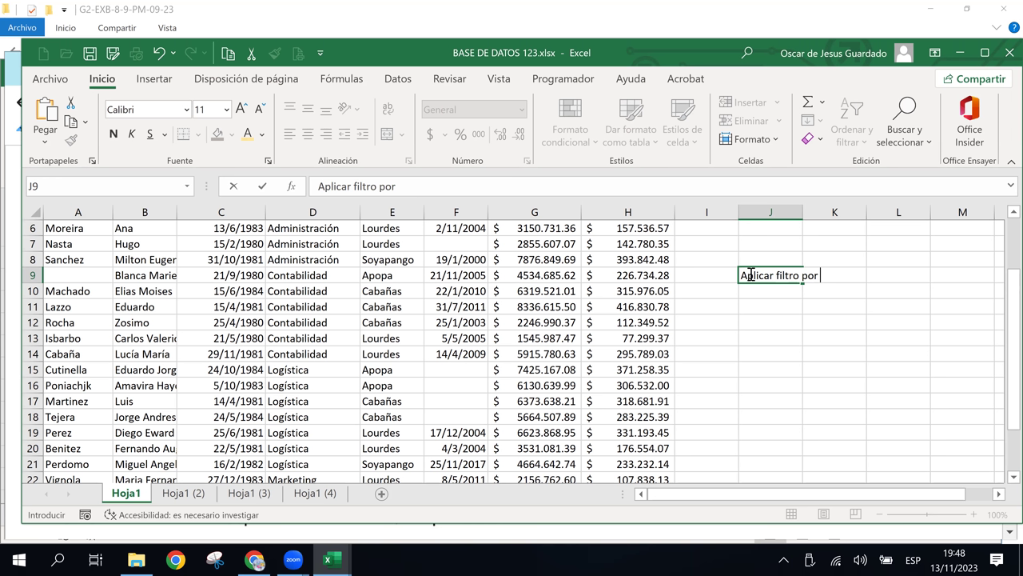
{"action": "type", "text": "por"}
{"action": "left_click_drag", "start_coordinate": [1012, 272], "coordinate": [1010, 245]}
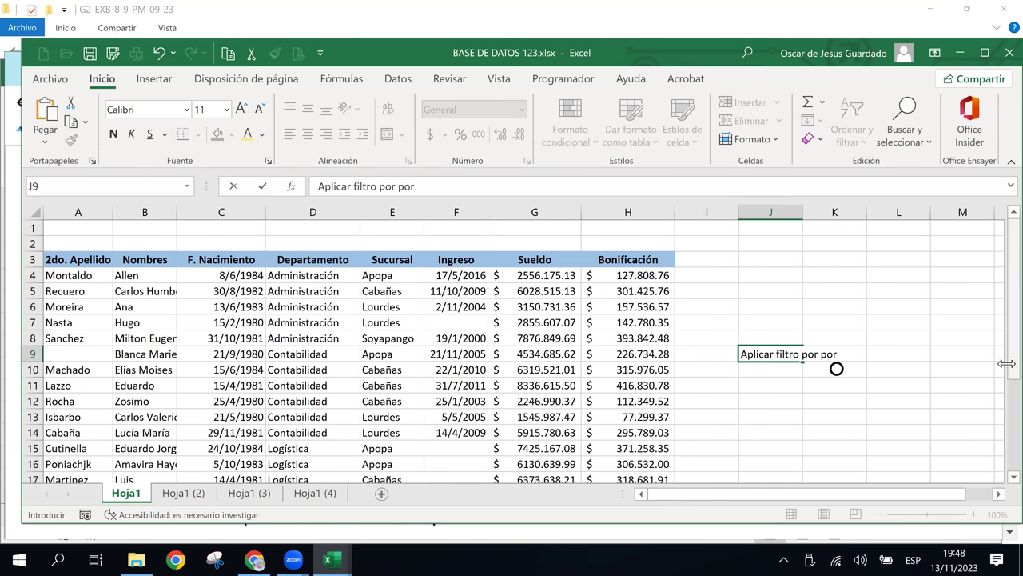
{"action": "type", "text": " Dpto"}
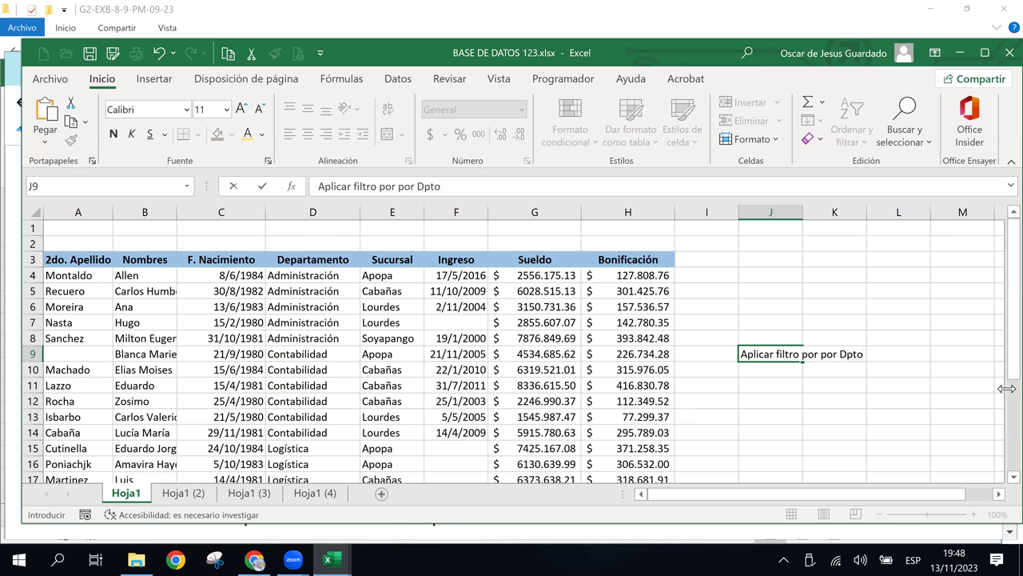
{"action": "type", "text": ":"}
{"action": "type", "text": " \"Aministracop"}
{"action": "key", "text": "BackSpace"}
{"action": "key", "text": "BackSpace"}
{"action": "type", "text": "ion"}
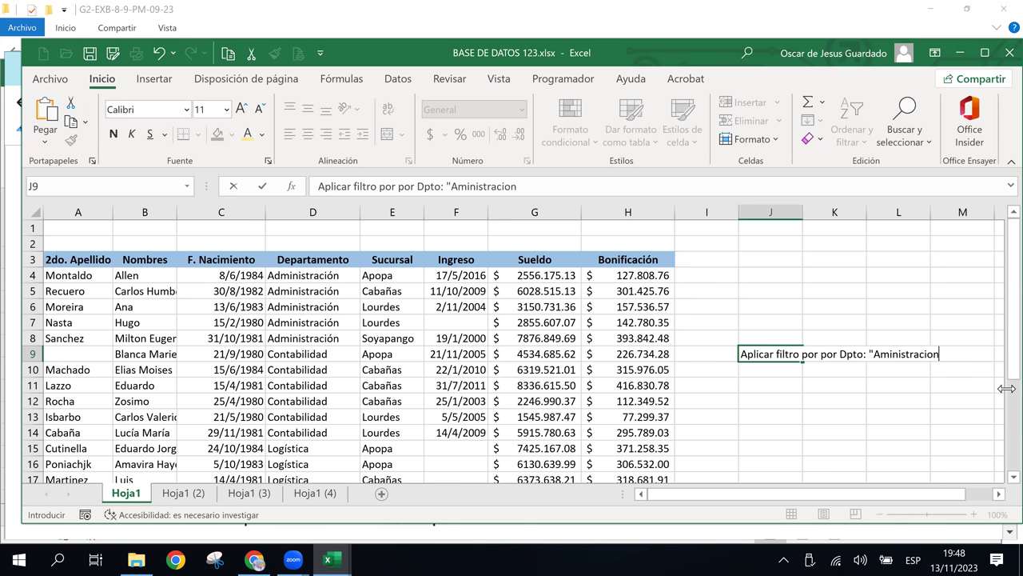
{"action": "type", "text": "\""}
{"action": "key", "text": "Return"}
- Move down to the last employee row in column J and back up near the top
{"action": "key", "text": "Down"}
{"action": "key", "text": "Down"}
{"action": "key", "text": "Down"}
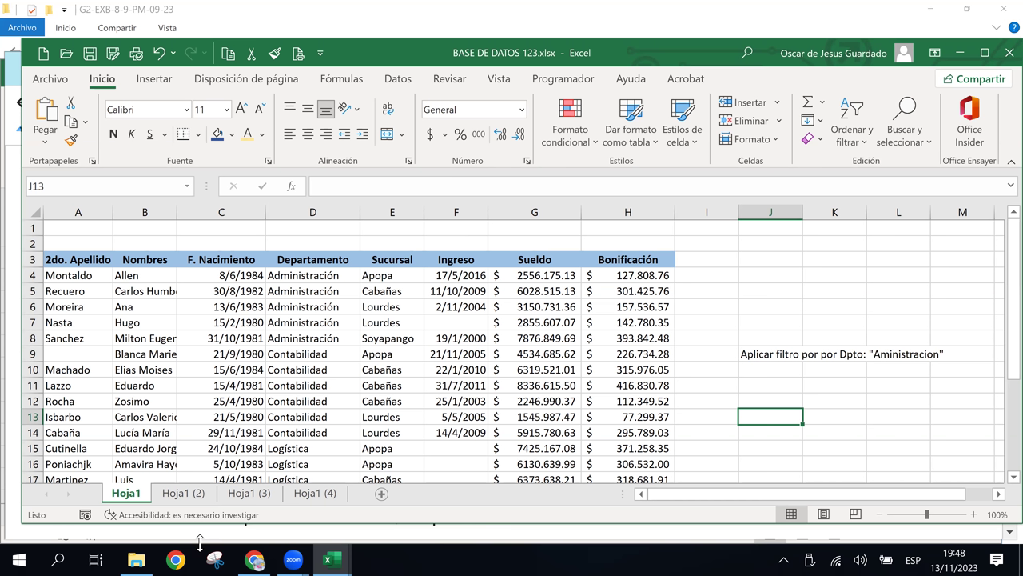
{"action": "key", "text": "Down"}
{"action": "key", "text": "Down"}
{"action": "key", "text": "Down"}
{"action": "key", "text": "Down"}
{"action": "key", "text": "Down"}
{"action": "key", "text": "Down"}
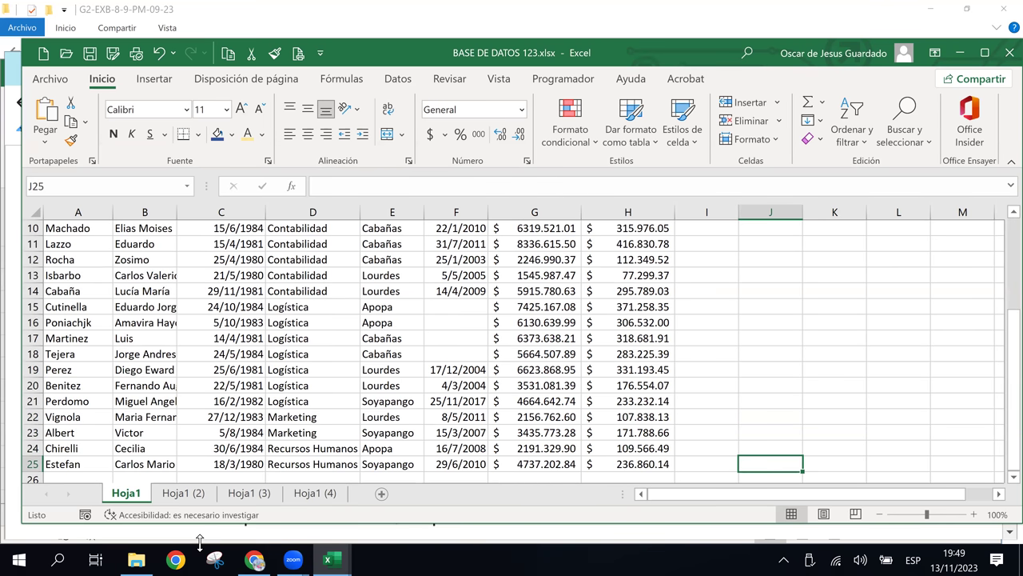
{"action": "key", "text": "Up"}
{"action": "key", "text": "Up"}
{"action": "key", "text": "Up"}
{"action": "key", "text": "Up"}
{"action": "key", "text": "Up"}
{"action": "key", "text": "Up"}
{"action": "key", "text": "Up"}
{"action": "key", "text": "Up"}
{"action": "key", "text": "Up"}
{"action": "key", "text": "Up"}
{"action": "key", "text": "Up"}
{"action": "key", "text": "Up"}
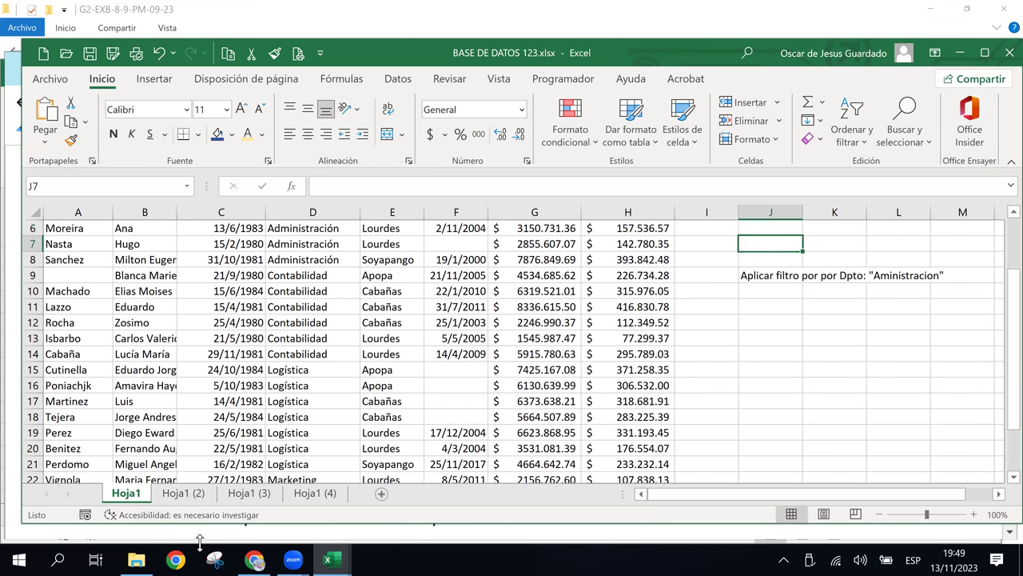
{"action": "key", "text": "Up"}
{"action": "key", "text": "Up"}
{"action": "key", "text": "Up"}
{"action": "key", "text": "Up"}
{"action": "key", "text": "Up"}
{"action": "key", "text": "Up"}
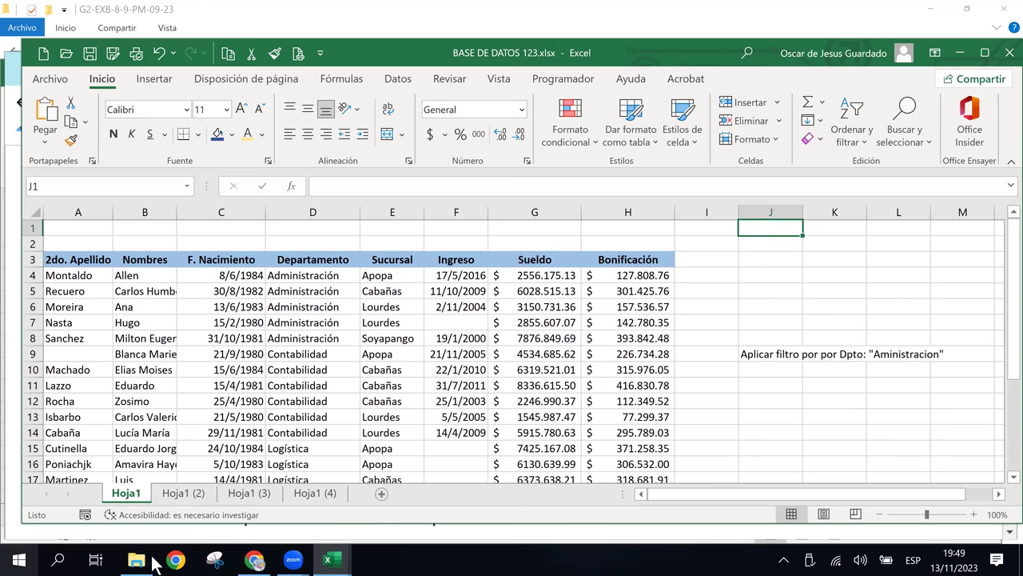
- On Hoja1 (2), enter the note 'Aplicar filtro en Ingreso:' in cell J8
{"action": "left_click", "coordinate": [187, 496]}
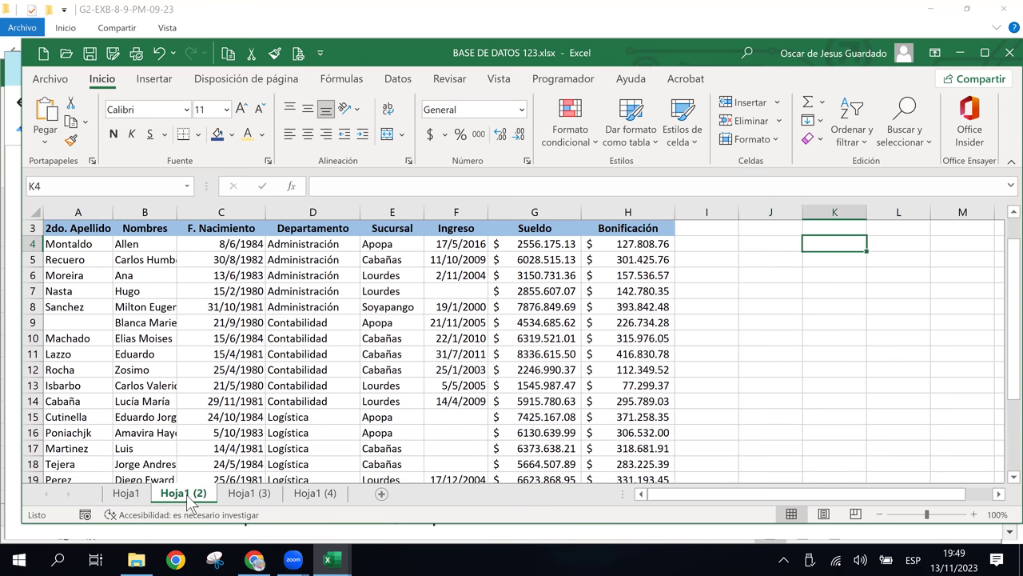
{"action": "left_click", "coordinate": [726, 287]}
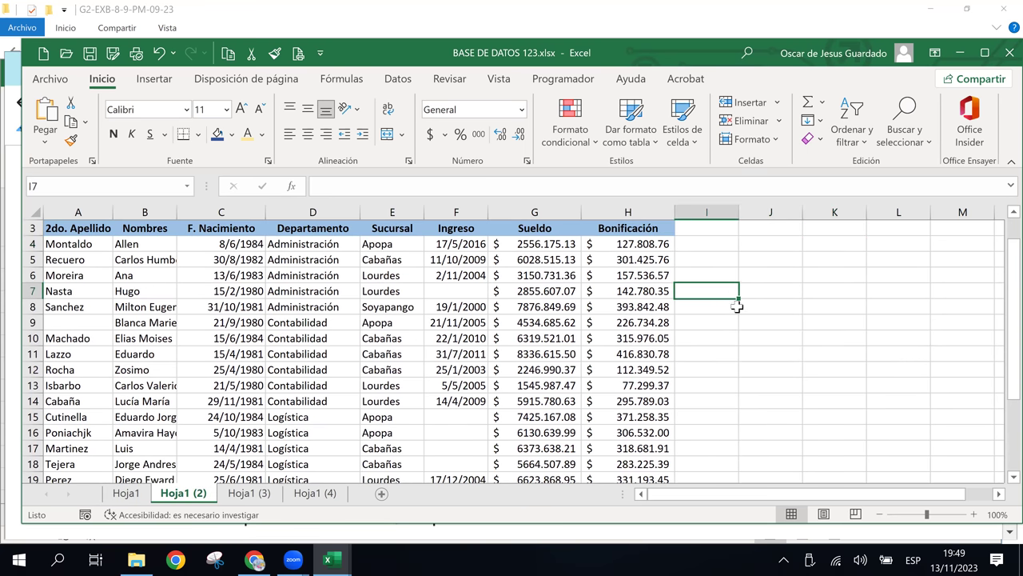
{"action": "left_click", "coordinate": [764, 313]}
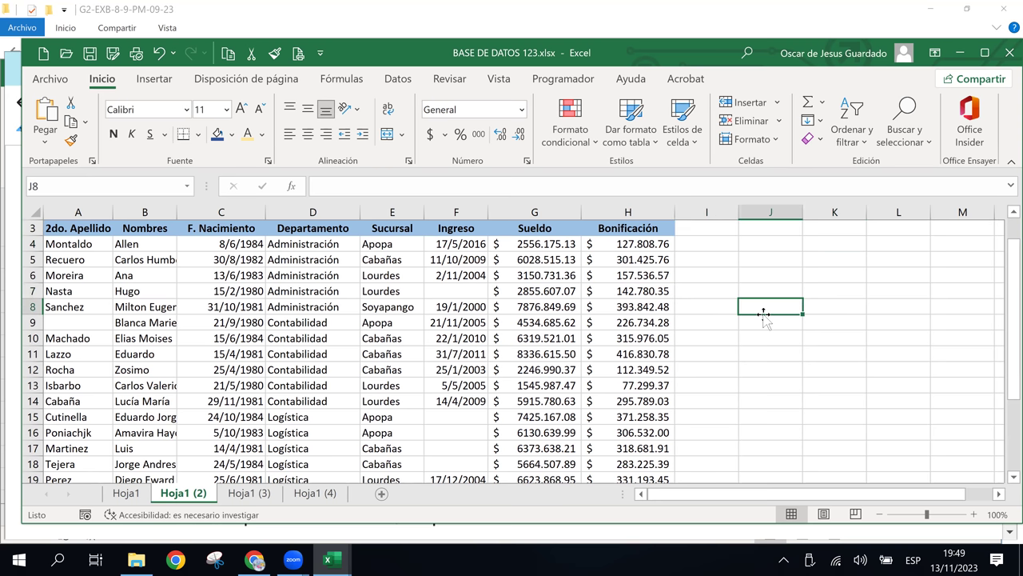
{"action": "type", "text": "Aplicar fo"}
{"action": "key", "text": "BackSpace"}
{"action": "type", "text": "iltro"}
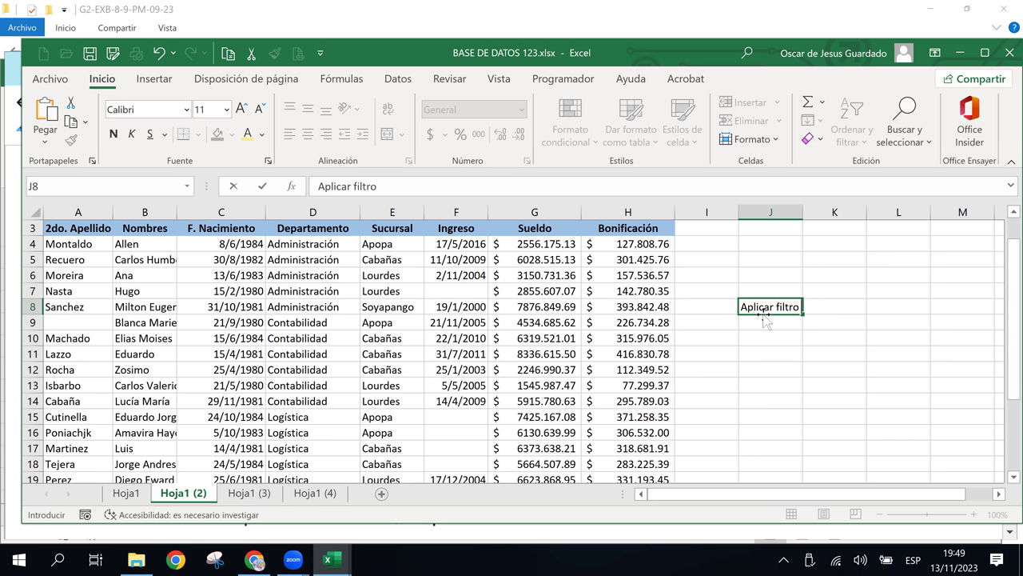
{"action": "type", "text": " en Ingeso"}
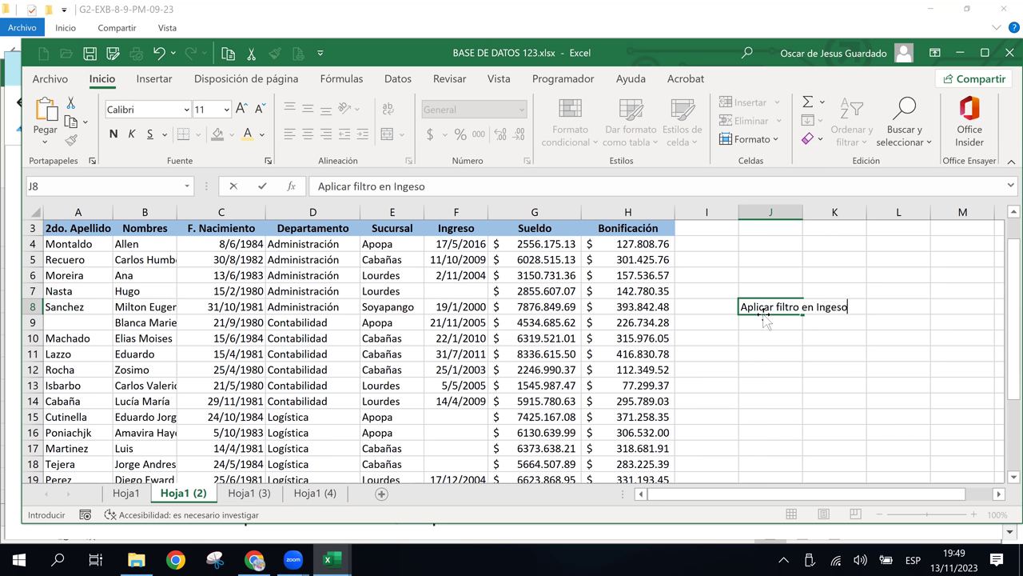
{"action": "key", "text": "BackSpace"}
{"action": "key", "text": "BackSpace"}
{"action": "key", "text": "BackSpace"}
{"action": "type", "text": "reso:"}
{"action": "key", "text": "Return"}
- Enter the start-date criterion >= 1/11/2004 in cell J9
{"action": "key", "text": "Up"}
{"action": "key", "text": "Right"}
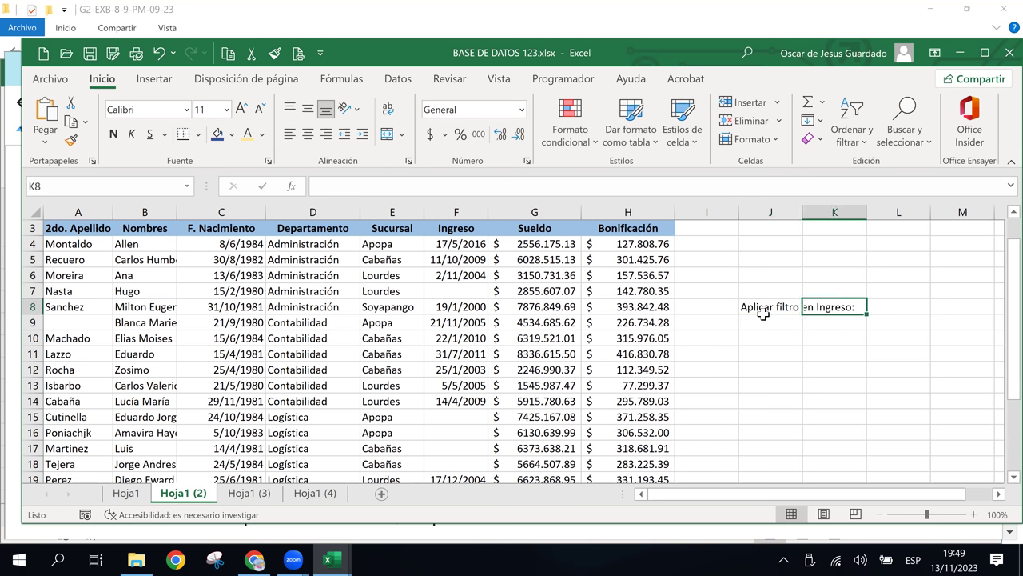
{"action": "key", "text": "Right"}
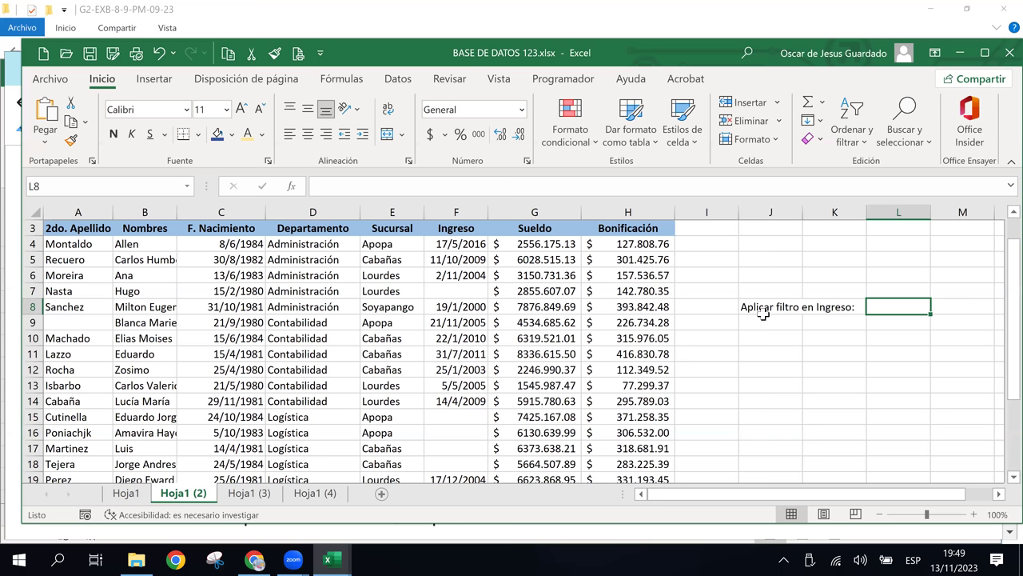
{"action": "key", "text": "Down"}
{"action": "key", "text": "Left"}
{"action": "key", "text": "Left"}
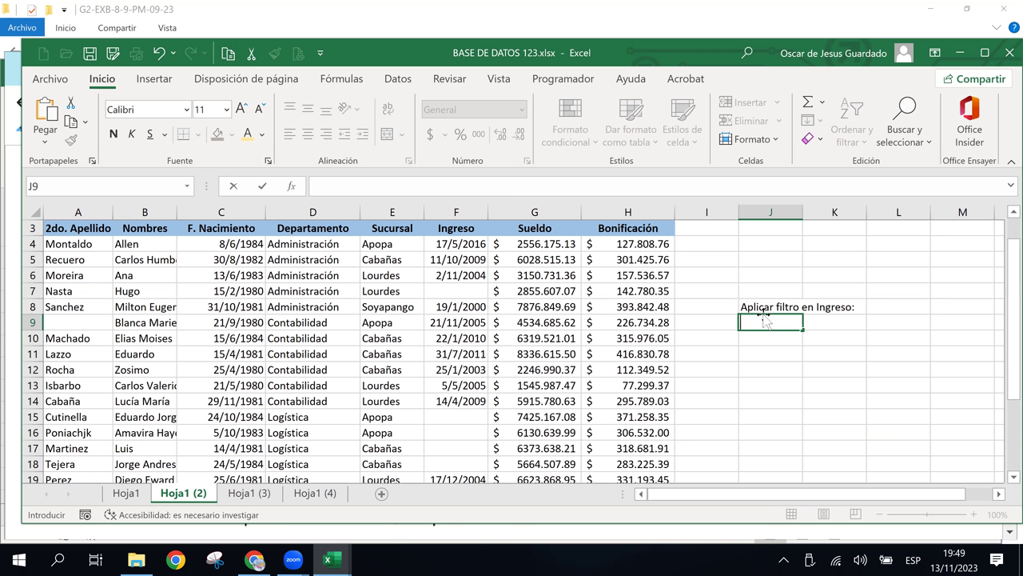
{"action": "type", "text": ">="}
{"action": "type", "text": "1/"}
{"action": "type", "text": "11/"}
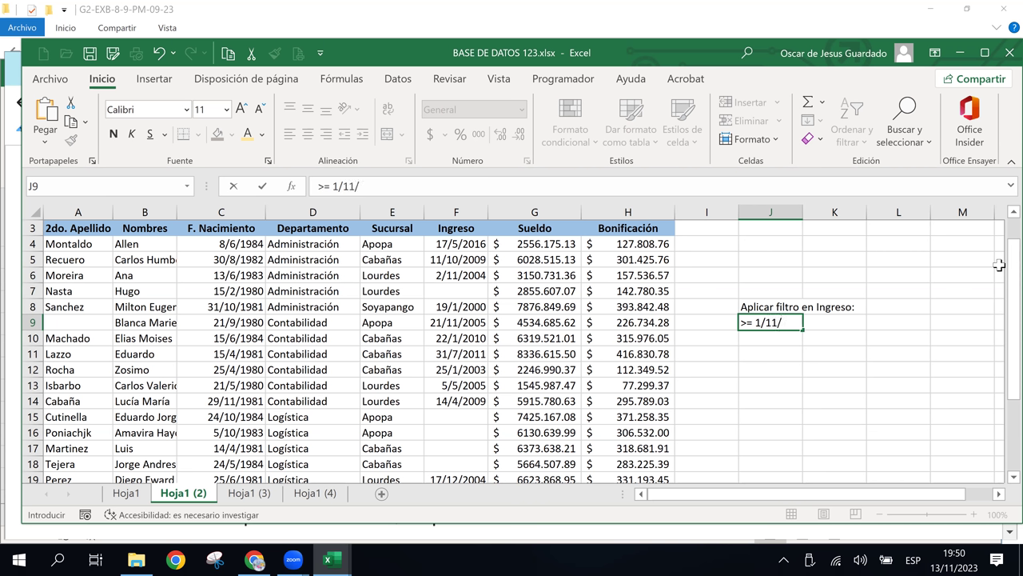
{"action": "type", "text": "2004"}
{"action": "key", "text": "Return"}
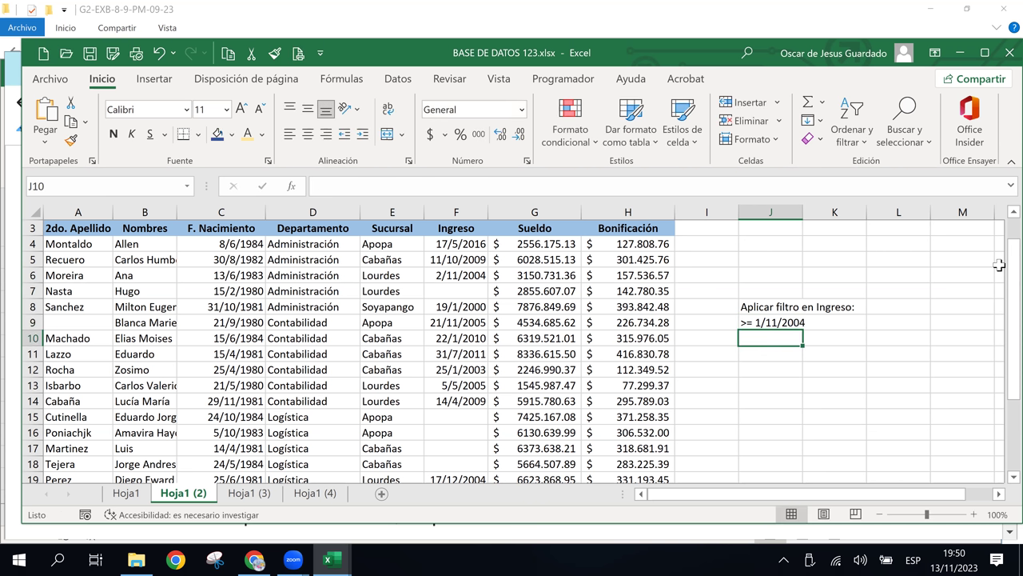
- Enter the end-date criterion <= 12/12/2012 in cell J10
{"action": "type", "text": "<"}
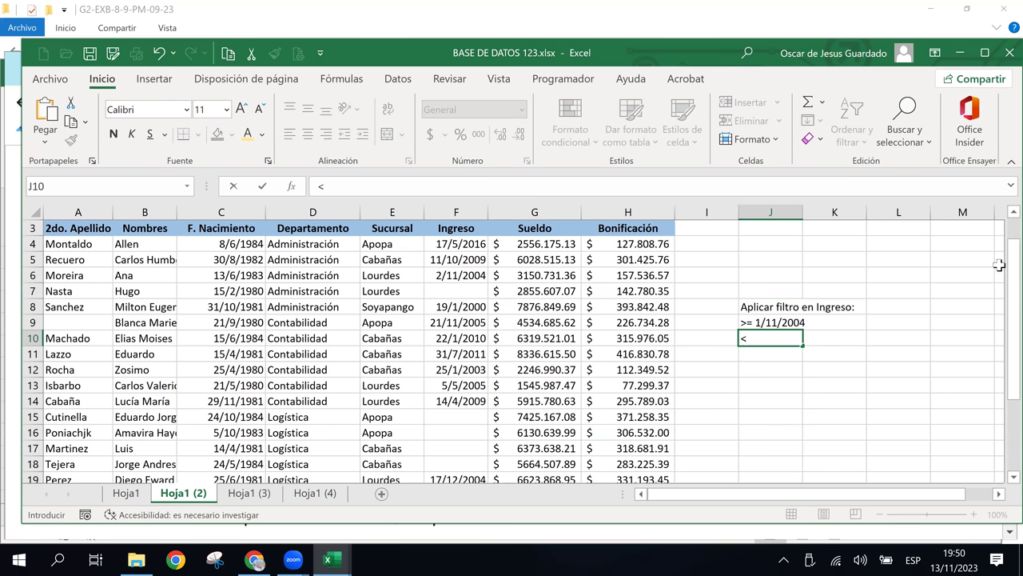
{"action": "type", "text": "="}
{"action": "type", "text": "12/"}
{"action": "type", "text": "12/"}
{"action": "type", "text": "2012"}
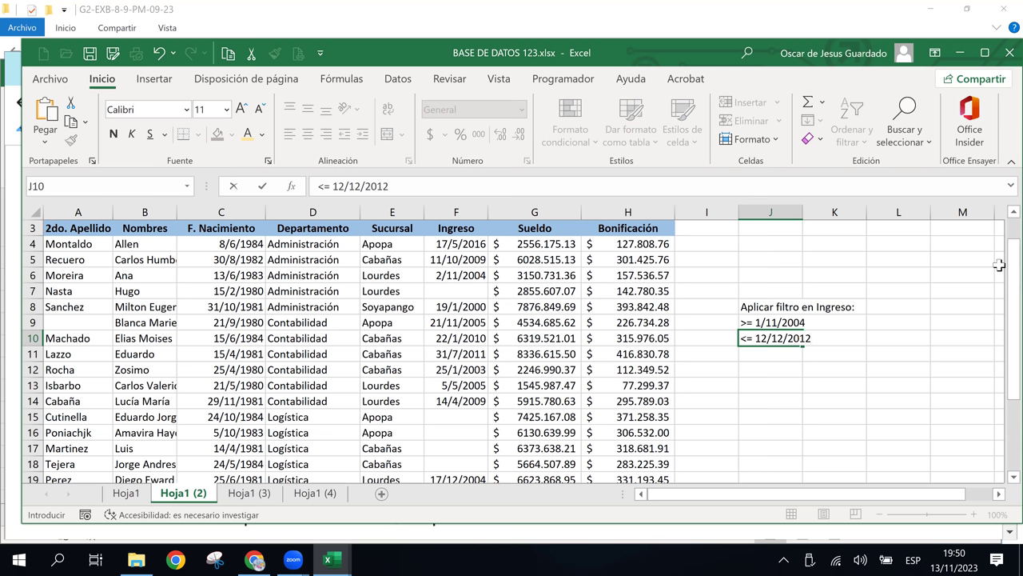
{"action": "key", "text": "Return"}
{"action": "key", "text": "Down"}
{"action": "key", "text": "Down"}
{"action": "key", "text": "Up"}
{"action": "key", "text": "Up"}
{"action": "key", "text": "Up"}
{"action": "key", "text": "Down"}
{"action": "key", "text": "Down"}
{"action": "key", "text": "Down"}
{"action": "key", "text": "Up"}
{"action": "key", "text": "Up"}
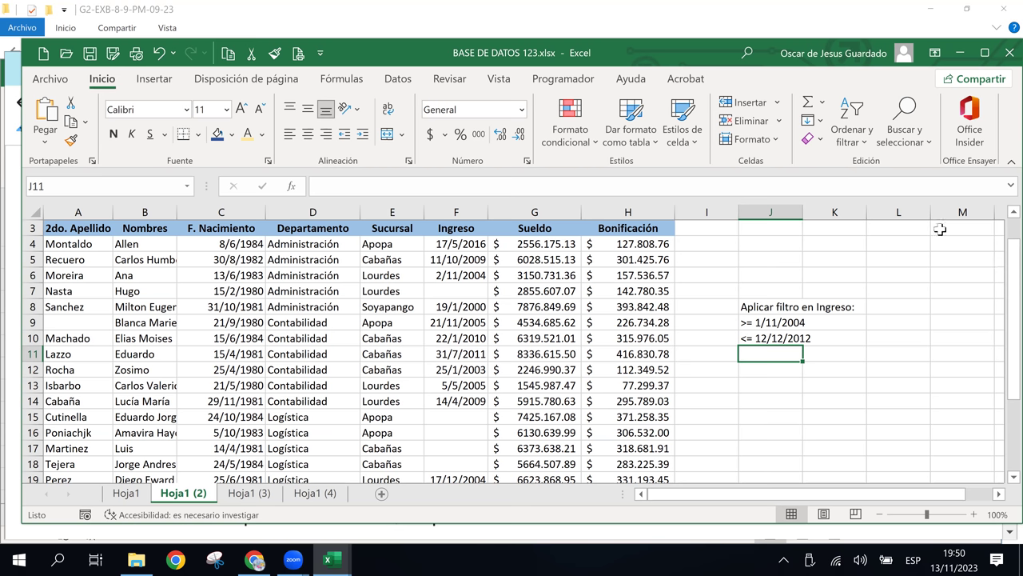
- Turn on Datos > Filtro for the employee table from header cell F3
{"action": "left_click", "coordinate": [457, 228]}
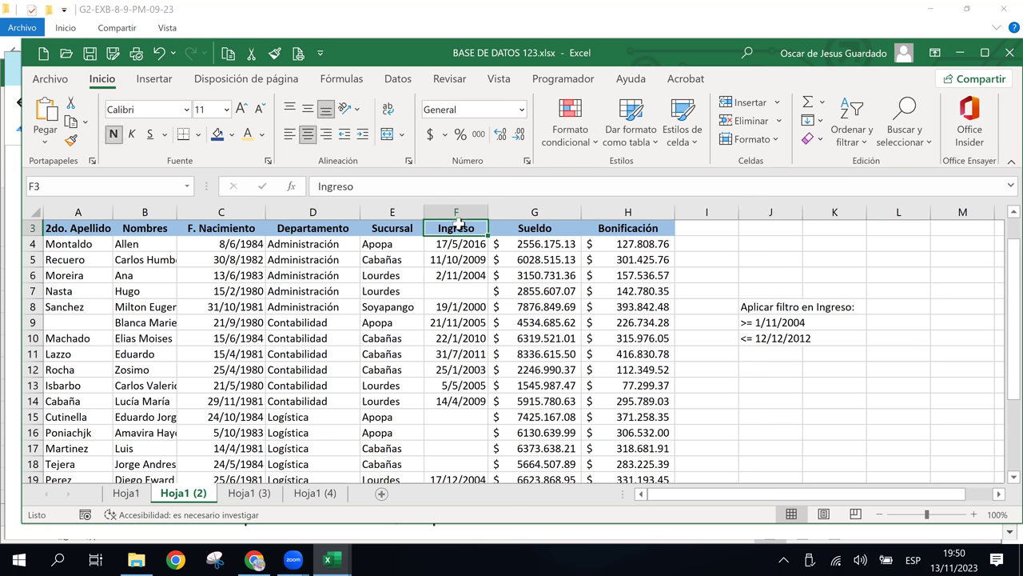
{"action": "left_click", "coordinate": [398, 79]}
{"action": "left_click", "coordinate": [410, 112]}
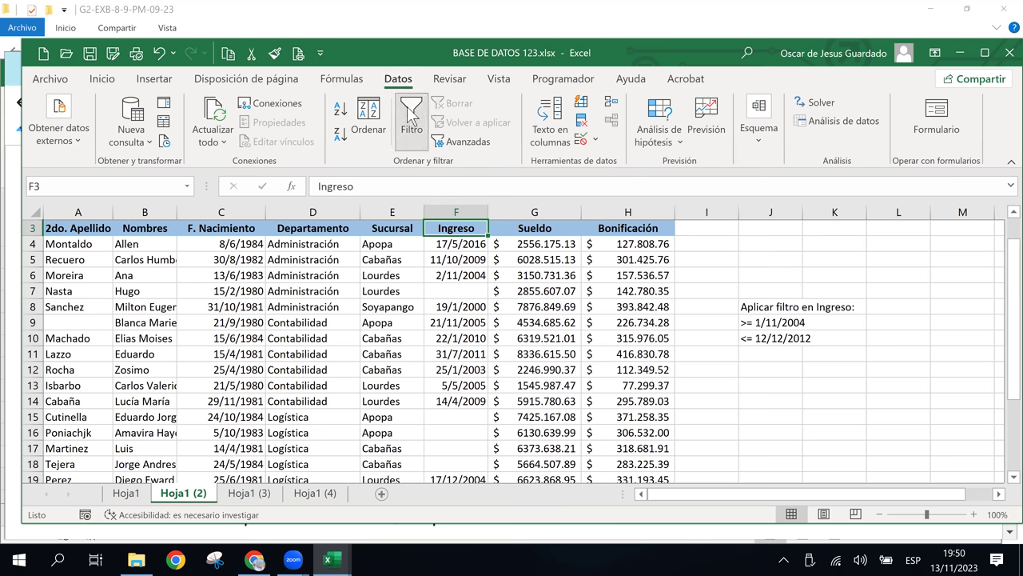
- Open the Ingreso 'Entre' date filter, review its on-or-after condition, and cancel without applying
{"action": "left_click", "coordinate": [480, 230]}
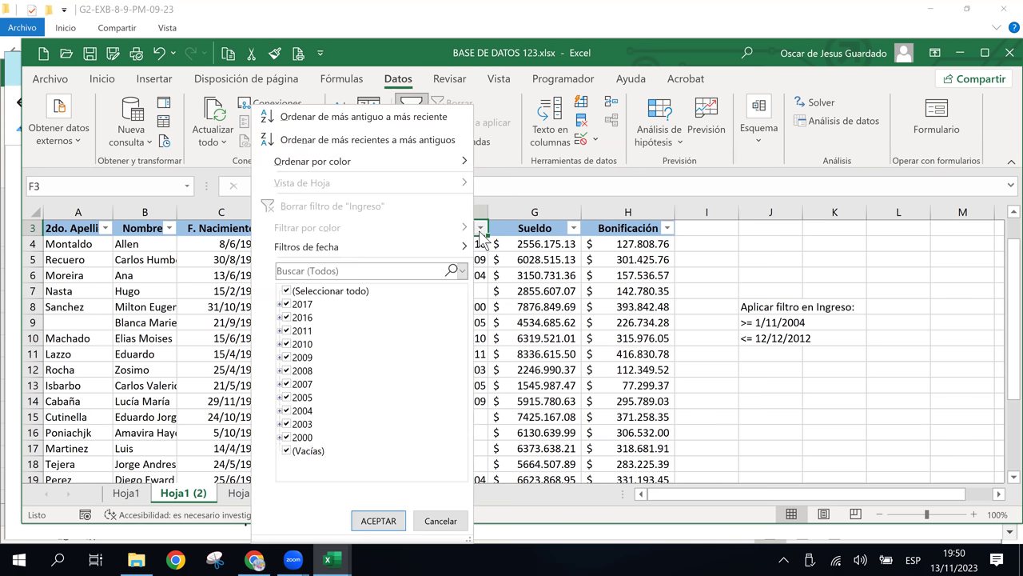
{"action": "mouse_move", "coordinate": [367, 247]}
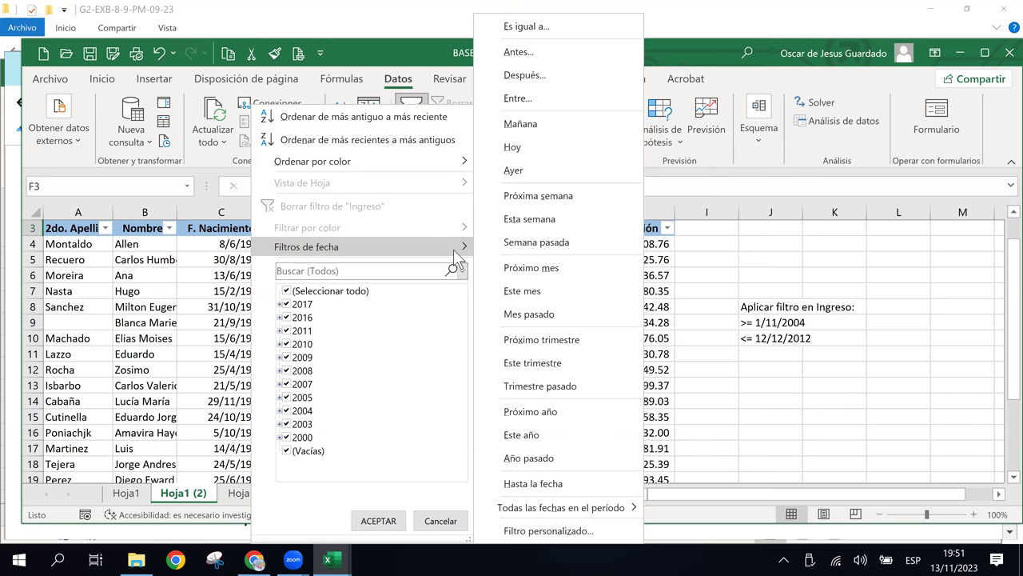
{"action": "left_click", "coordinate": [523, 103]}
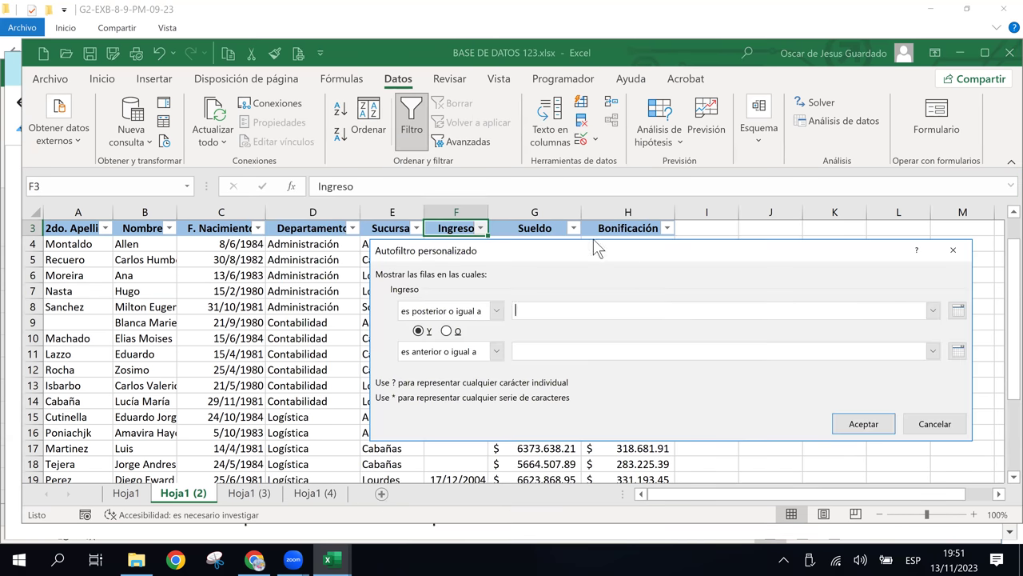
{"action": "left_click_drag", "start_coordinate": [595, 243], "coordinate": [289, 249]}
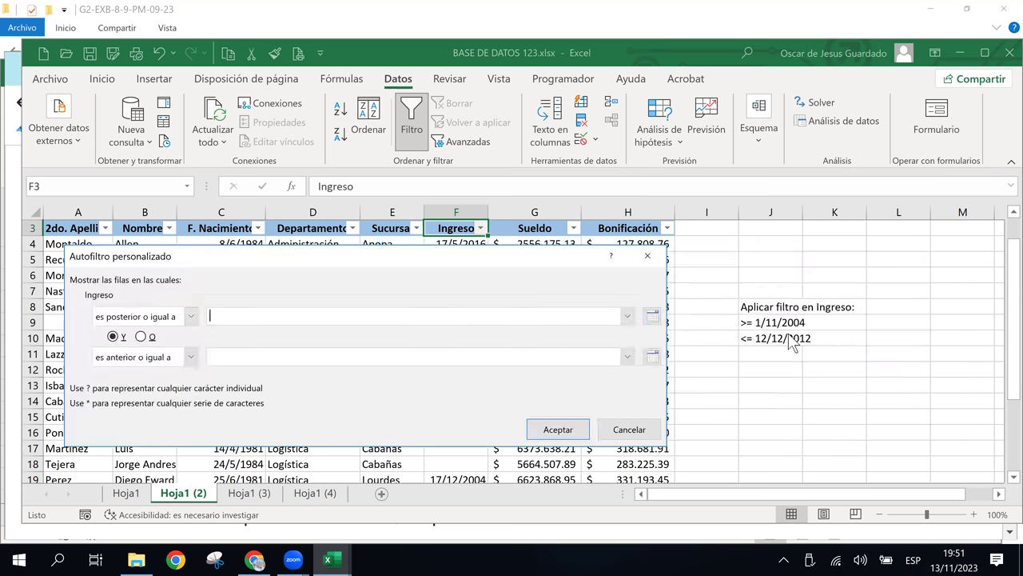
{"action": "left_click", "coordinate": [190, 316]}
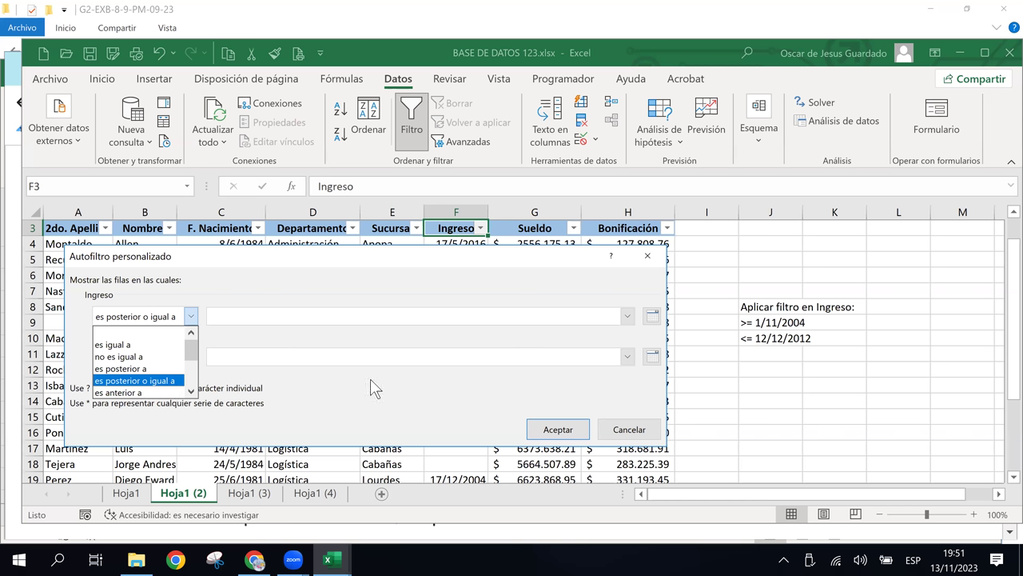
{"action": "left_click", "coordinate": [426, 388]}
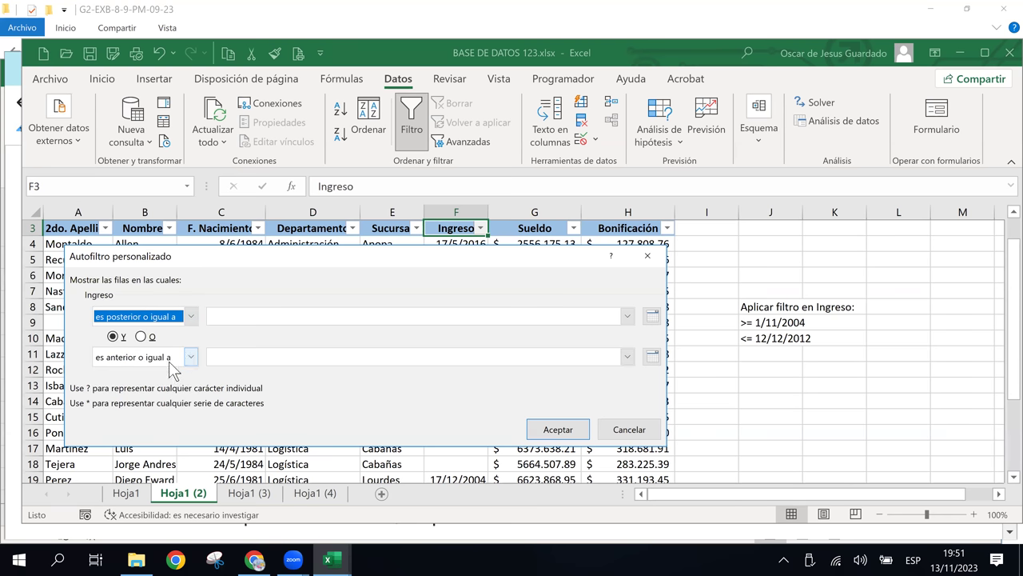
{"action": "left_click", "coordinate": [644, 432]}
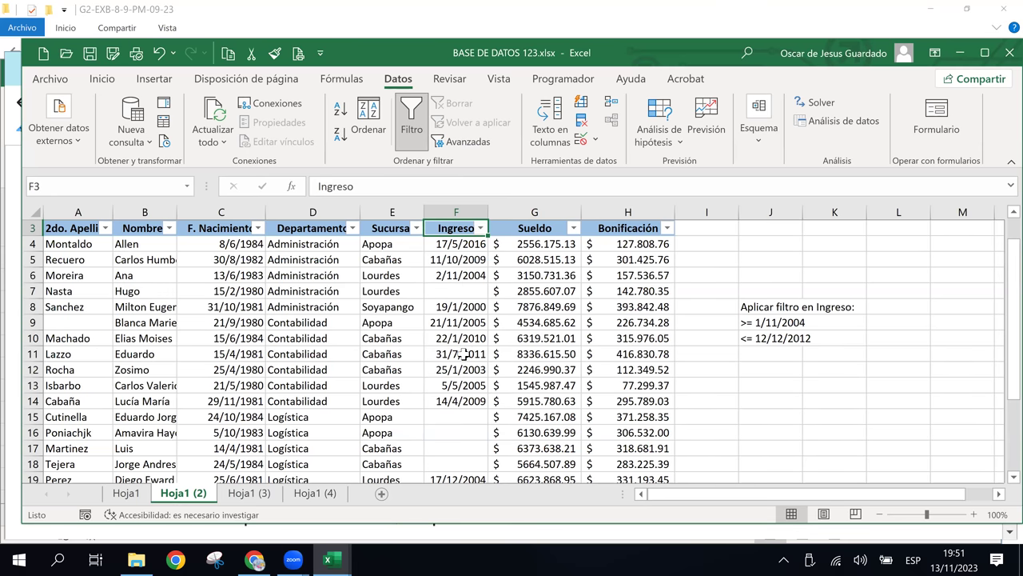
- On Hoja1 (3), enter 'Filtrar por sucursal' in J7 with Apopa in J8 and Lourdes in J9
{"action": "left_click", "coordinate": [241, 493]}
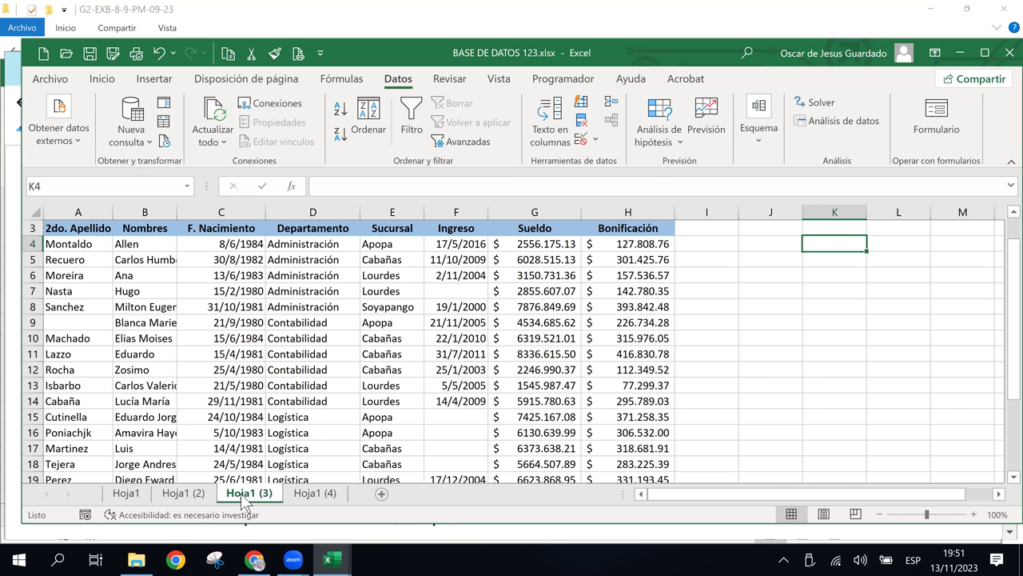
{"action": "left_click", "coordinate": [754, 276]}
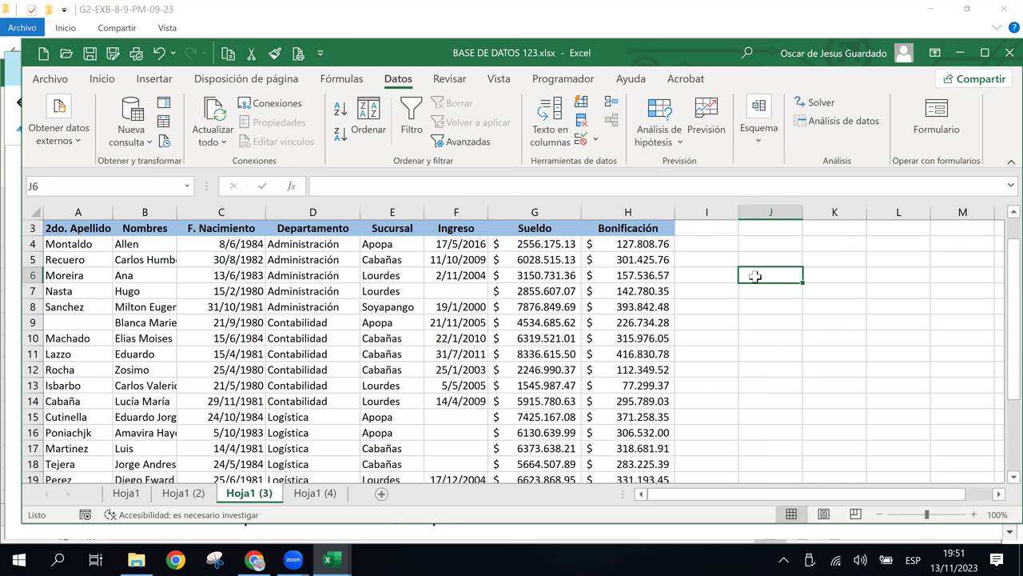
{"action": "left_click", "coordinate": [757, 295]}
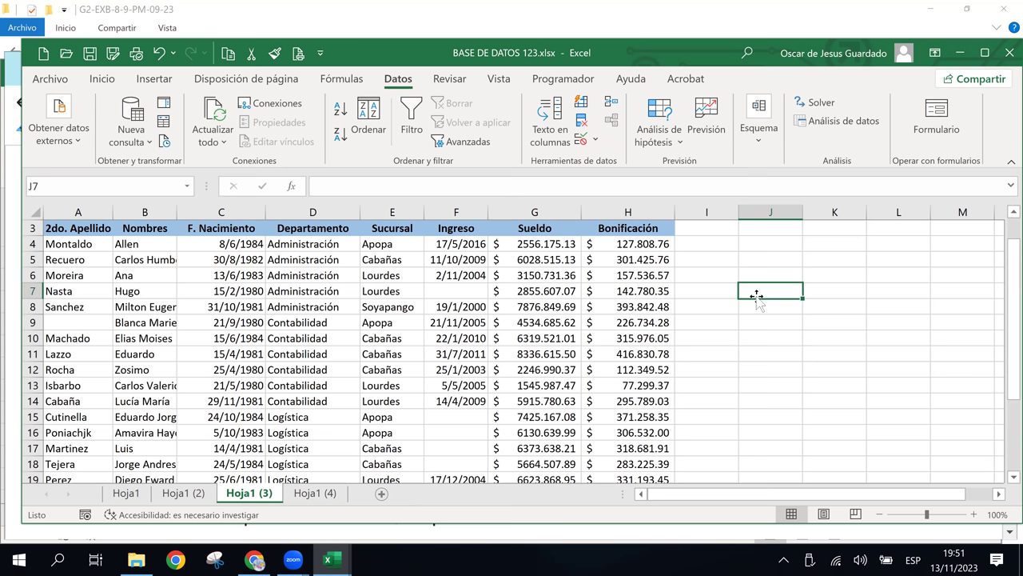
{"action": "type", "text": "Filtrar "}
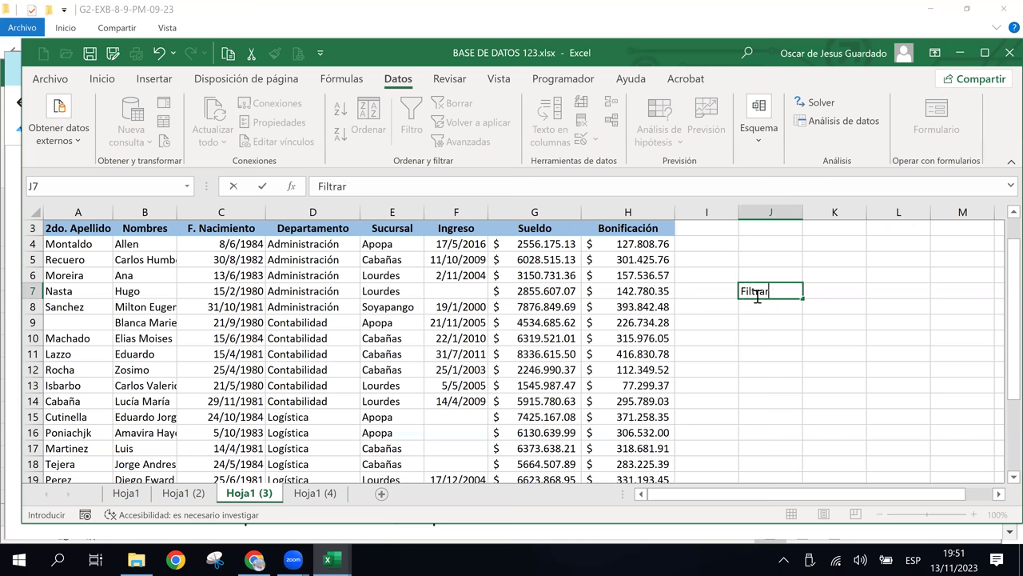
{"action": "type", "text": "por sucursal"}
{"action": "key", "text": "Return"}
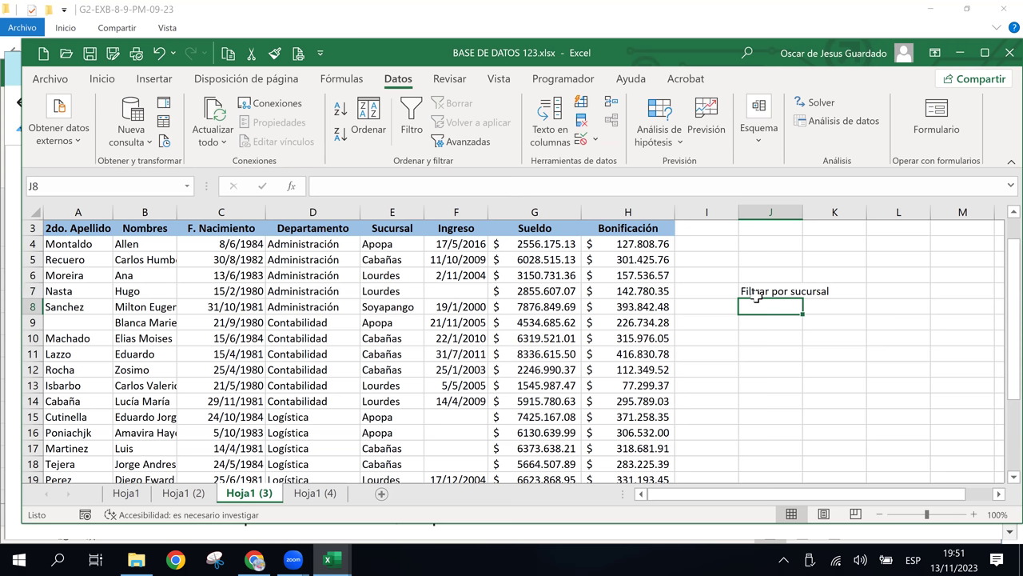
{"action": "type", "text": "Apopa"}
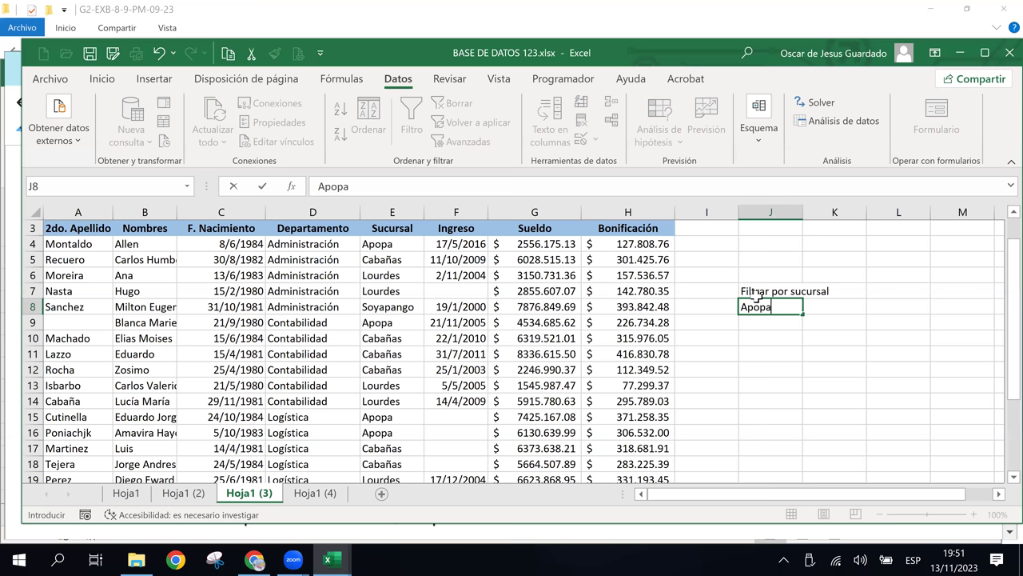
{"action": "key", "text": "Return"}
{"action": "type", "text": "Lourdes"}
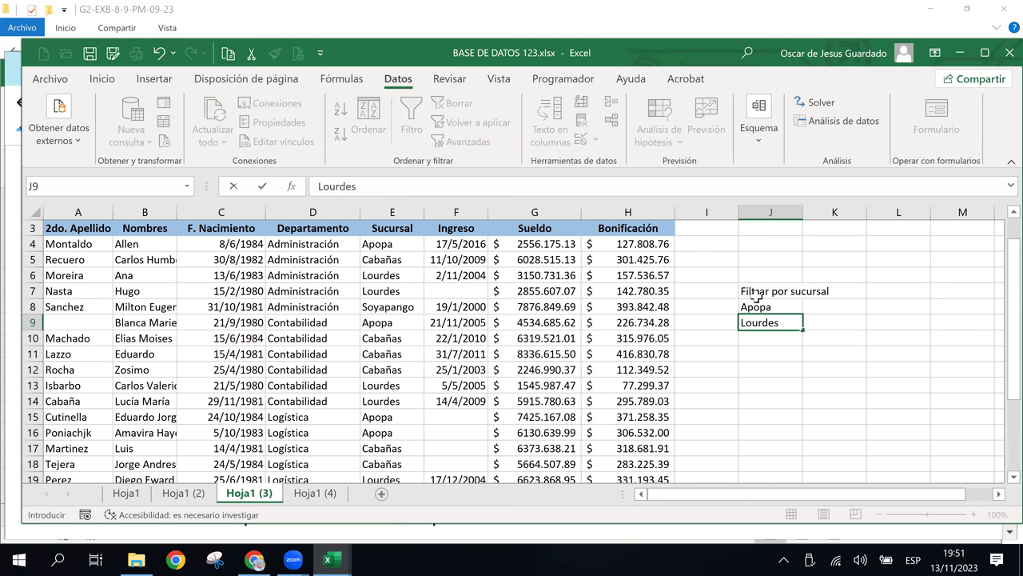
{"action": "key", "text": "Return"}
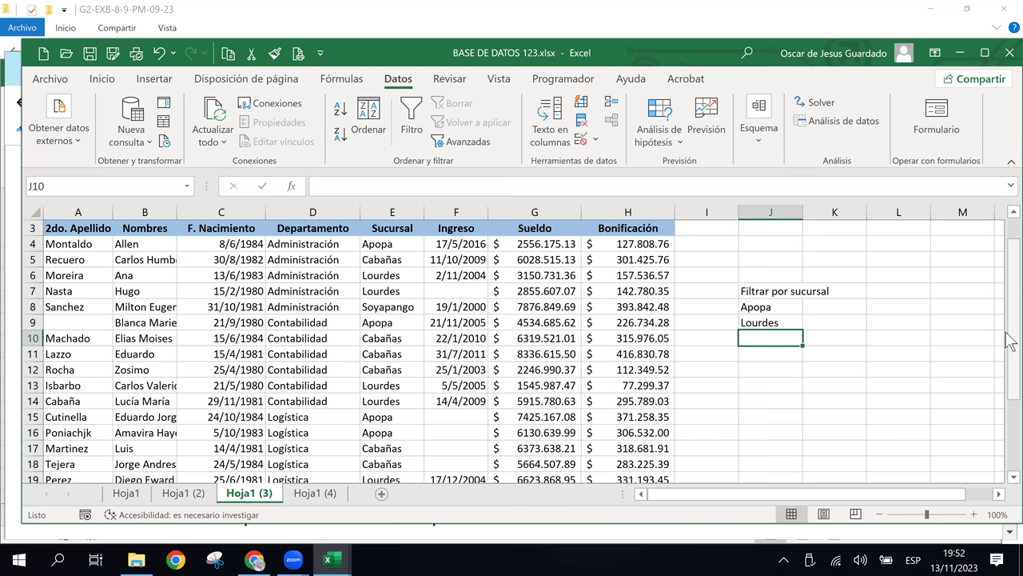
{"action": "scroll", "coordinate": [1012, 415], "scroll_direction": "down", "scroll_amount": 2}
{"action": "left_click_drag", "start_coordinate": [1011, 314], "coordinate": [1011, 228]}
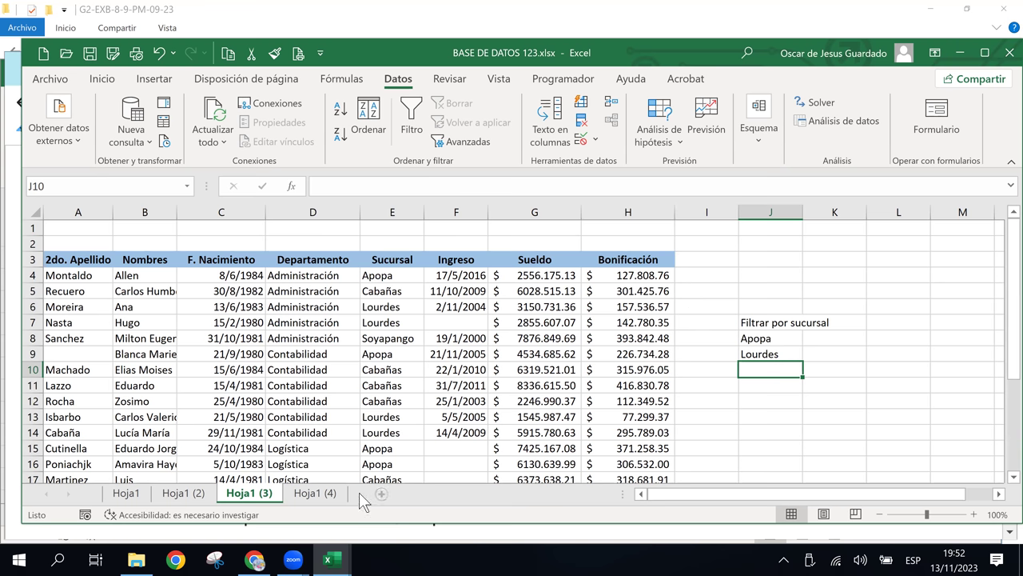
- On Hoja1 (4), note 'filtrar por sueldo' in J8 and begin a >= salary criterion in J9
{"action": "left_click", "coordinate": [323, 493]}
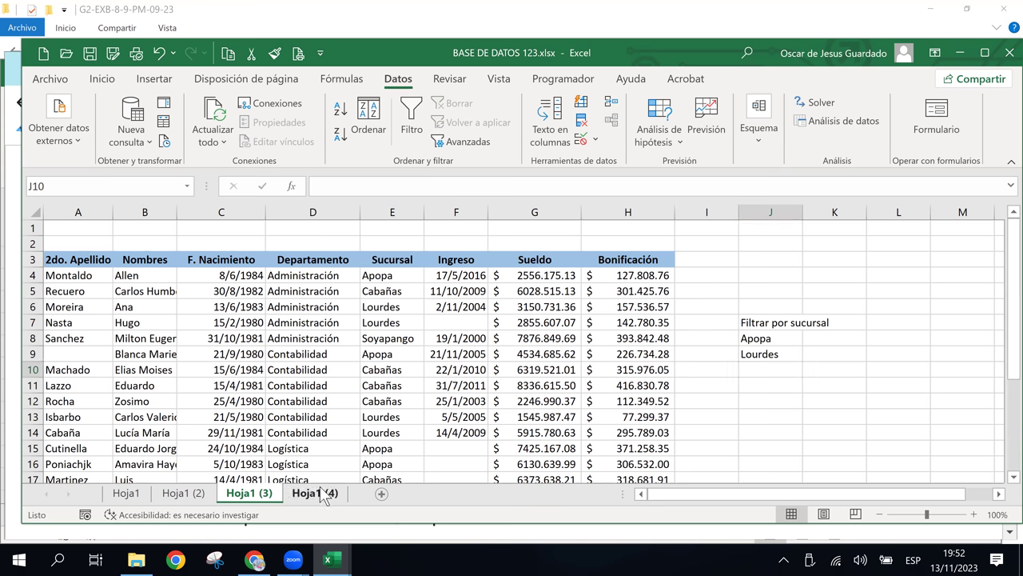
{"action": "left_click", "coordinate": [759, 308]}
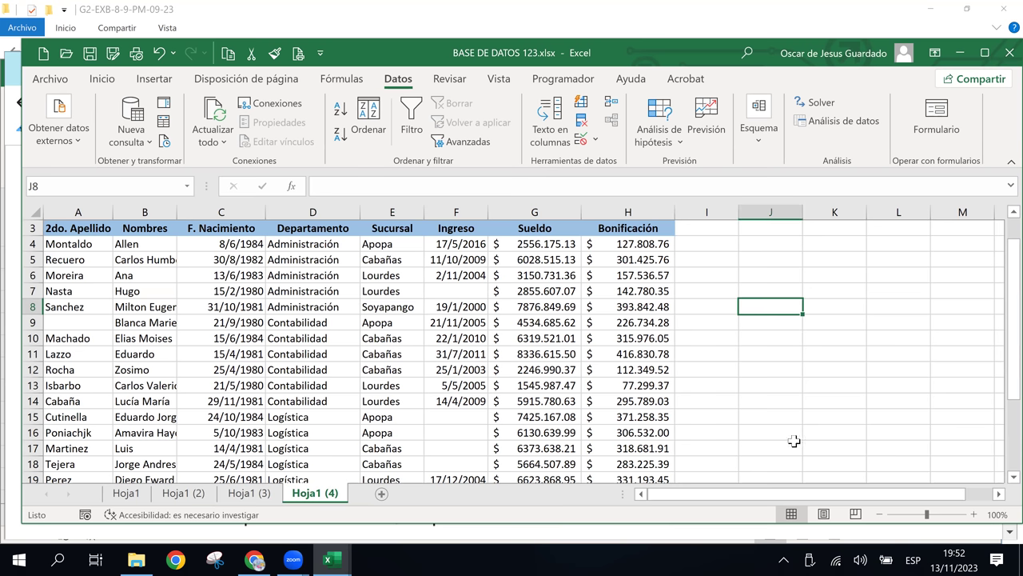
{"action": "type", "text": "filtrar por sueldos"}
{"action": "key", "text": "BackSpace"}
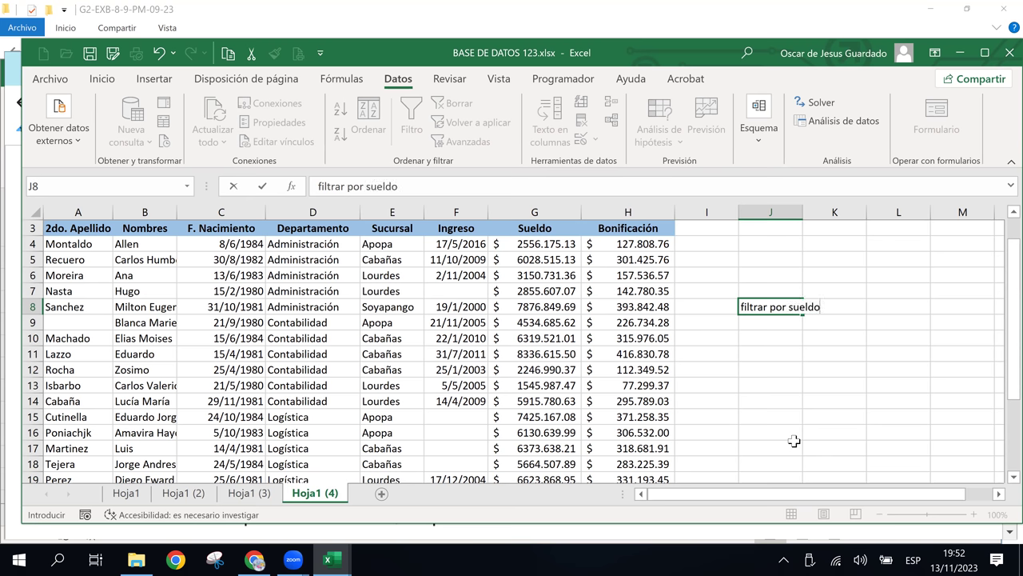
{"action": "key", "text": "Return"}
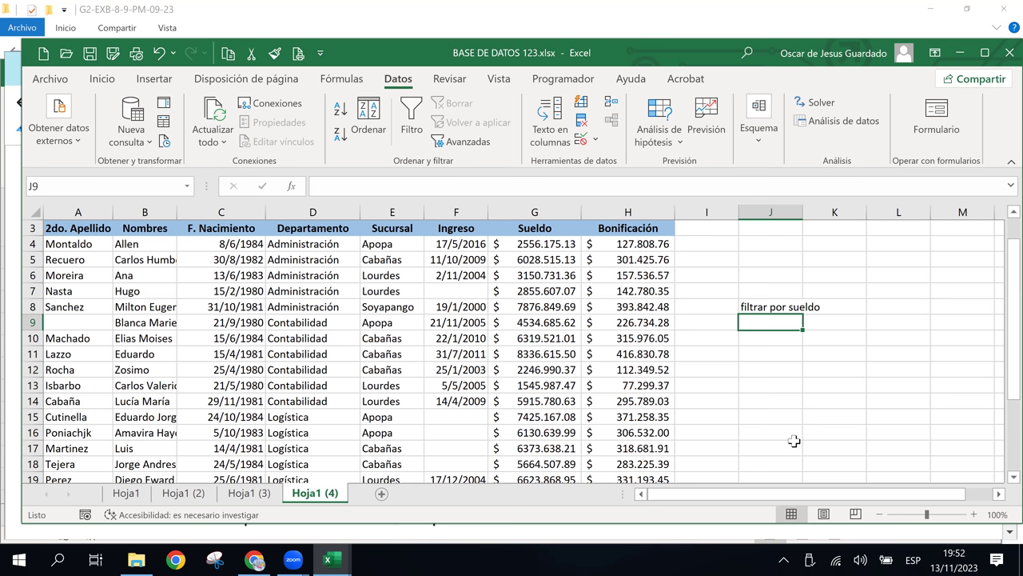
{"action": "type", "text": "="}
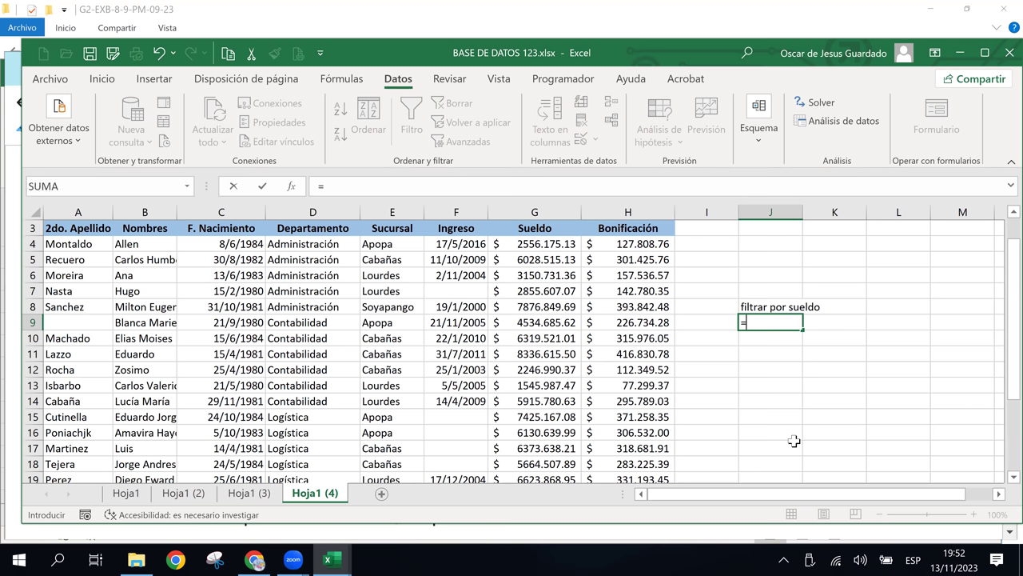
{"action": "key", "text": "BackSpace"}
{"action": "type", "text": ">="}
- Complete the salary criteria with >= 300000 in J9 and <= 500000 in J10
{"action": "type", "text": "300"}
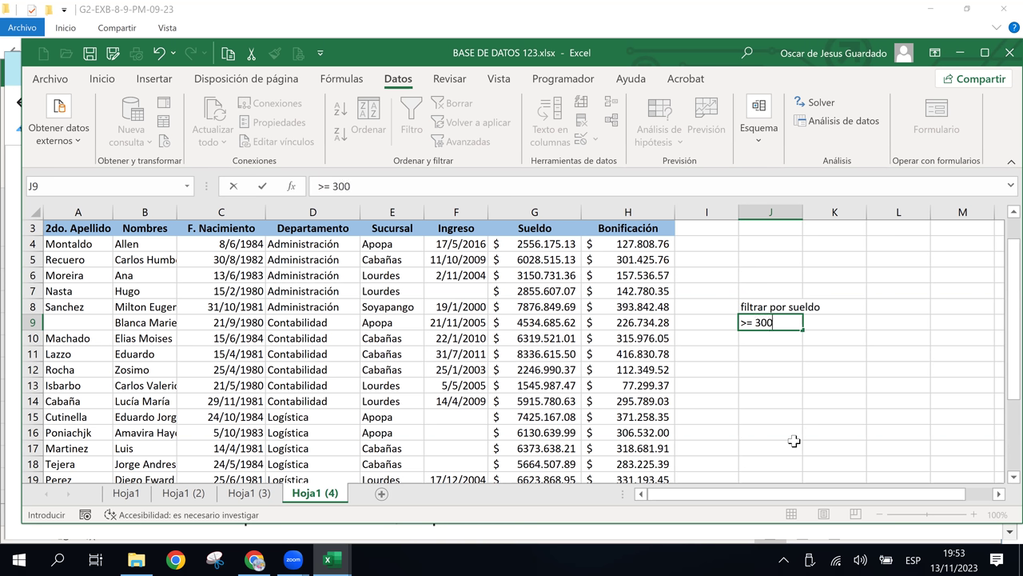
{"action": "type", "text": "000"}
{"action": "key", "text": "Return"}
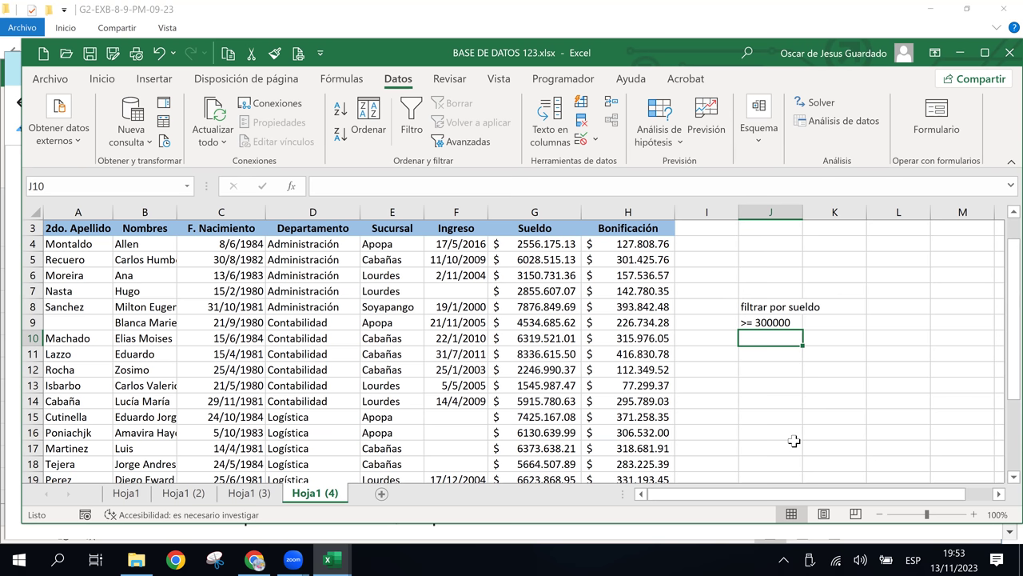
{"action": "type", "text": "<"}
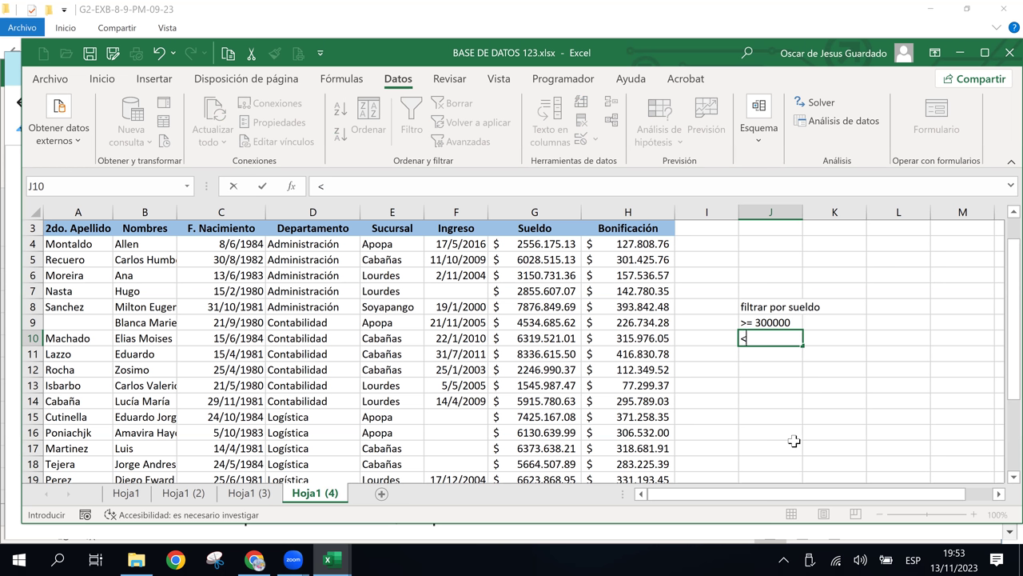
{"action": "type", "text": "="}
{"action": "type", "text": "5"}
{"action": "type", "text": "00000"}
{"action": "key", "text": "Return"}
{"action": "key", "text": "Up"}
{"action": "key", "text": "Down"}
{"action": "key", "text": "Down"}
{"action": "key", "text": "Down"}
{"action": "key", "text": "Down"}
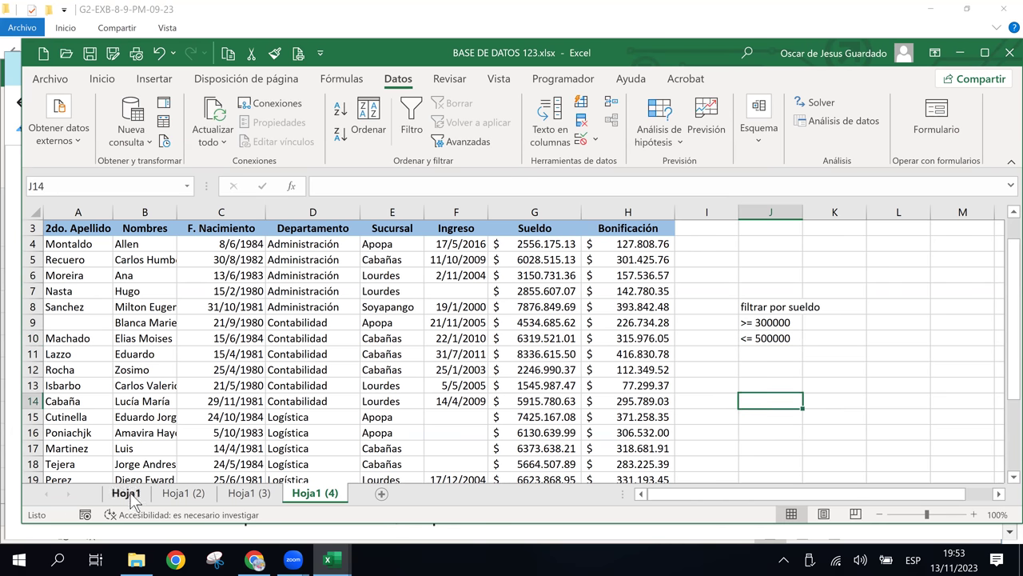
{"action": "left_click", "coordinate": [139, 494]}
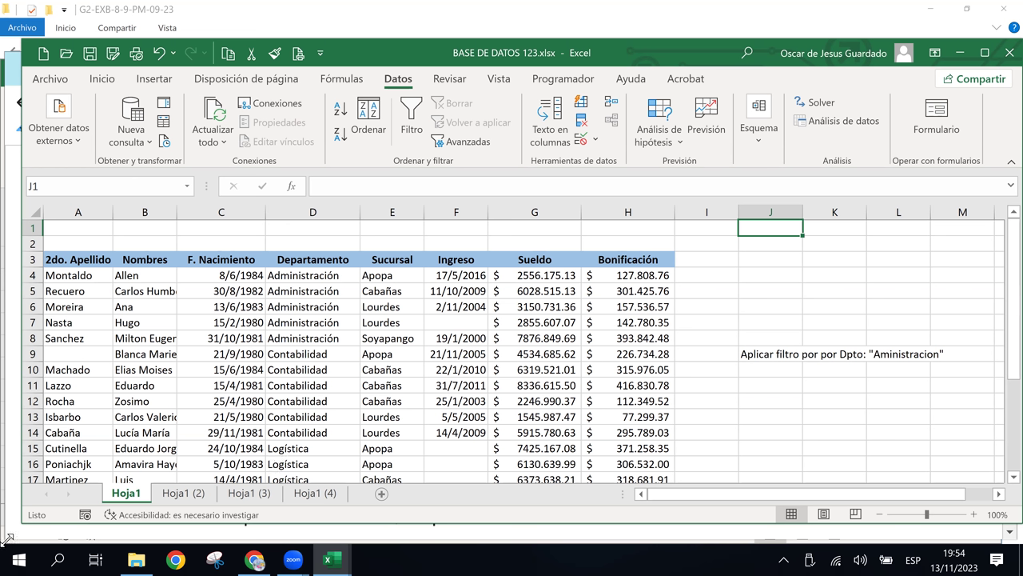
{"action": "left_click", "coordinate": [162, 495]}
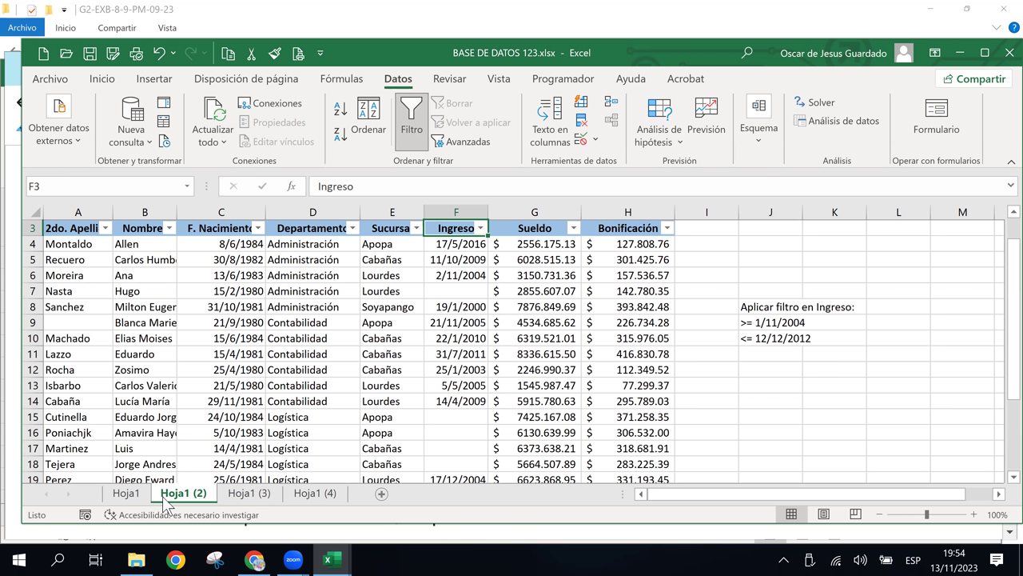
{"action": "left_click", "coordinate": [251, 493]}
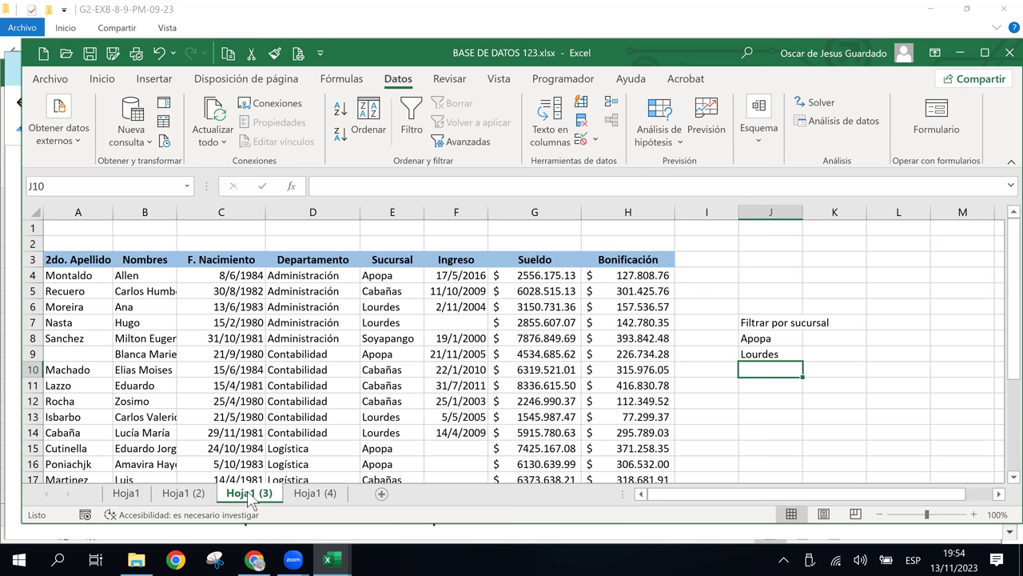
{"action": "left_click", "coordinate": [337, 493]}
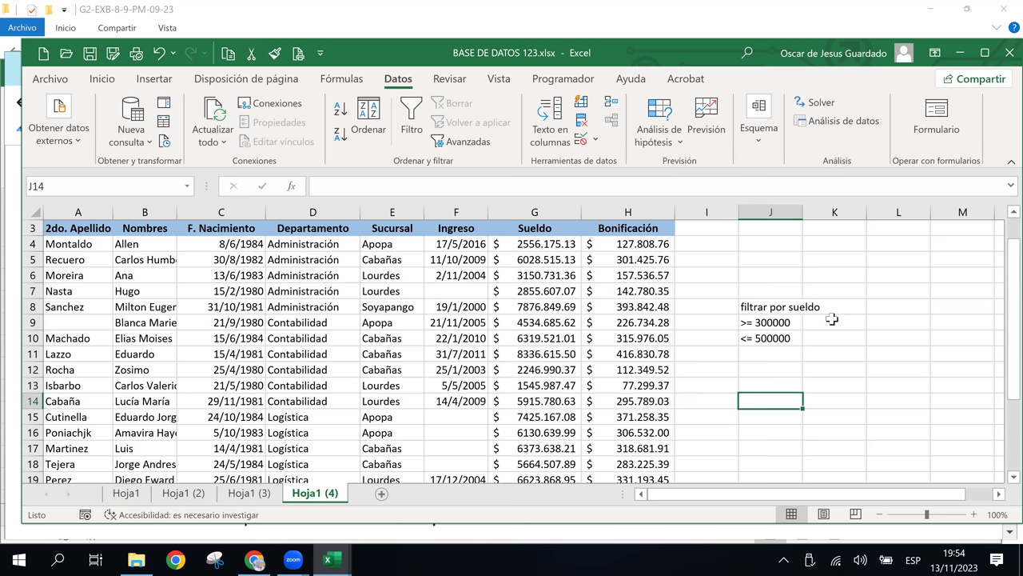
- Go back to Hoja1 and look over cells in the employee table and the department note
{"action": "left_click", "coordinate": [126, 494]}
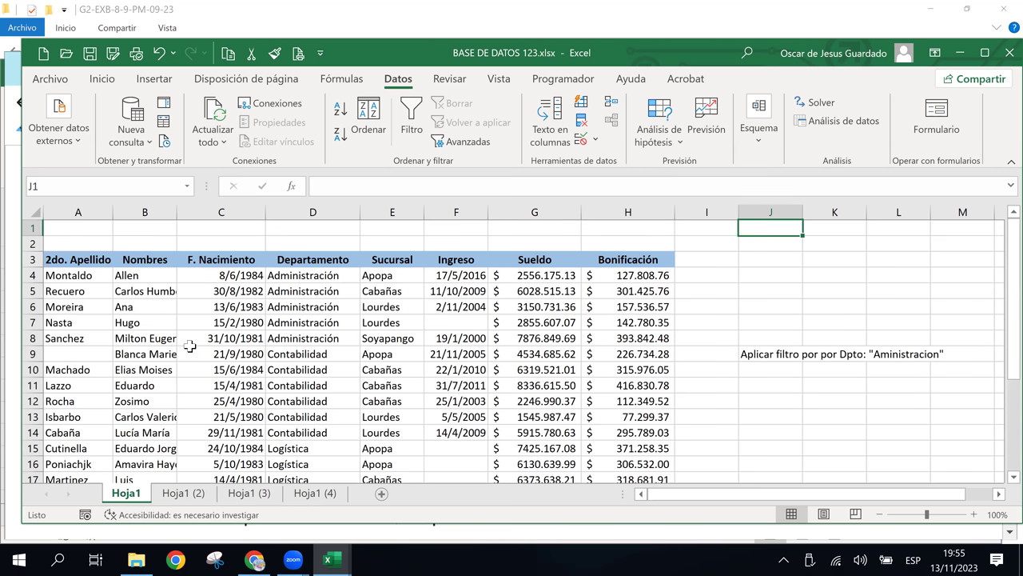
{"action": "left_click", "coordinate": [190, 342]}
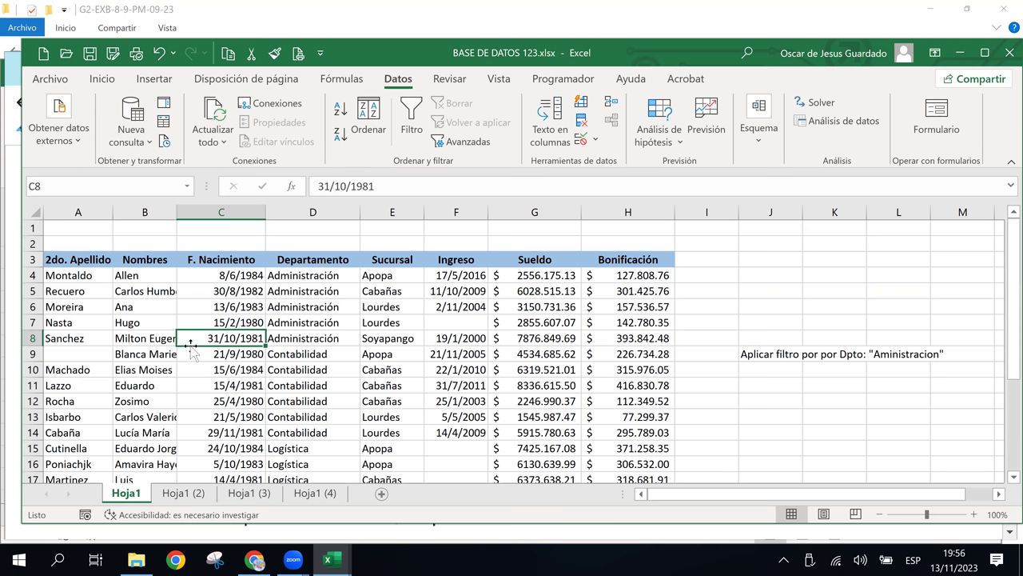
{"action": "left_click", "coordinate": [784, 279]}
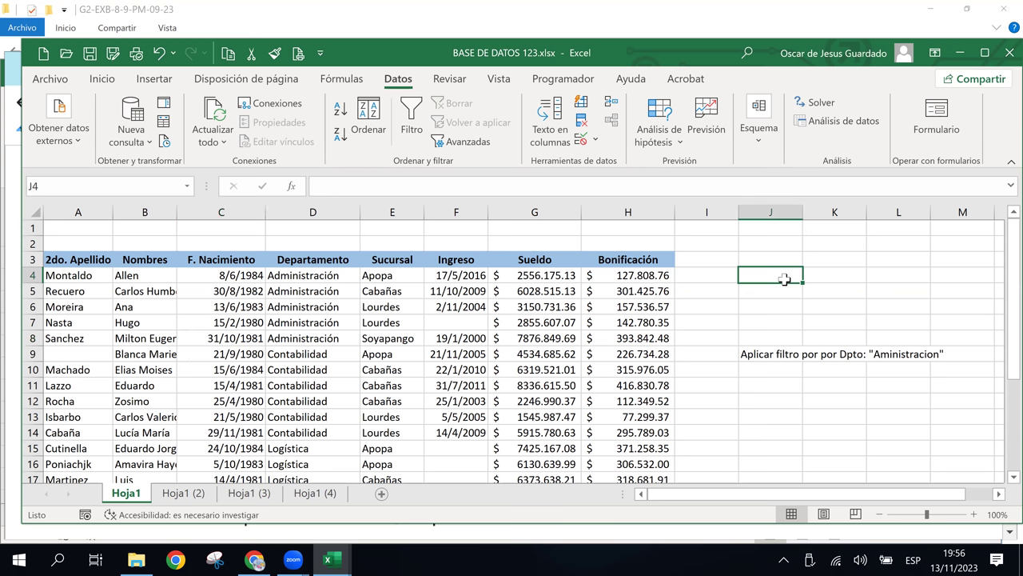
{"action": "left_click", "coordinate": [732, 295]}
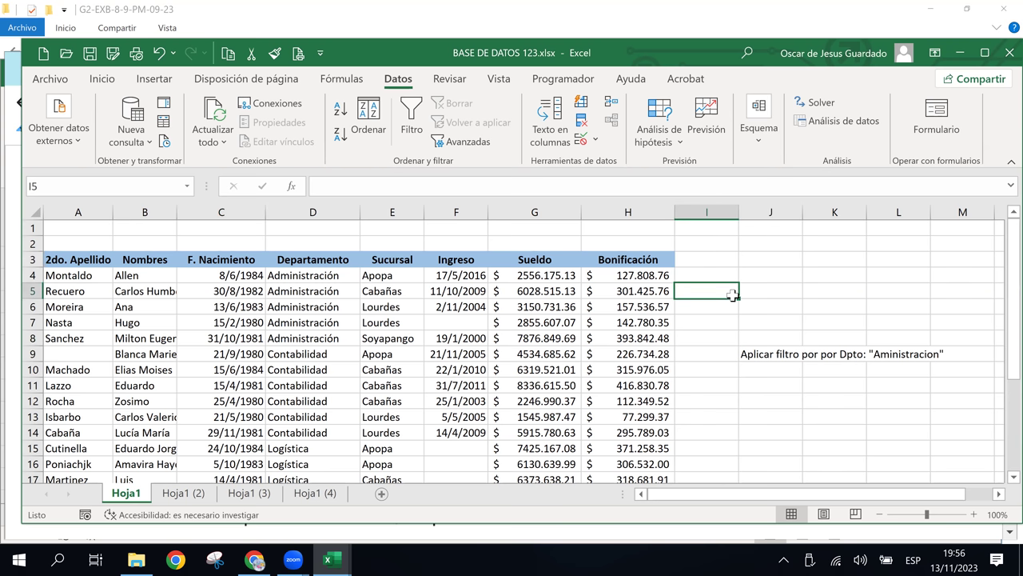
{"action": "left_click", "coordinate": [547, 243]}
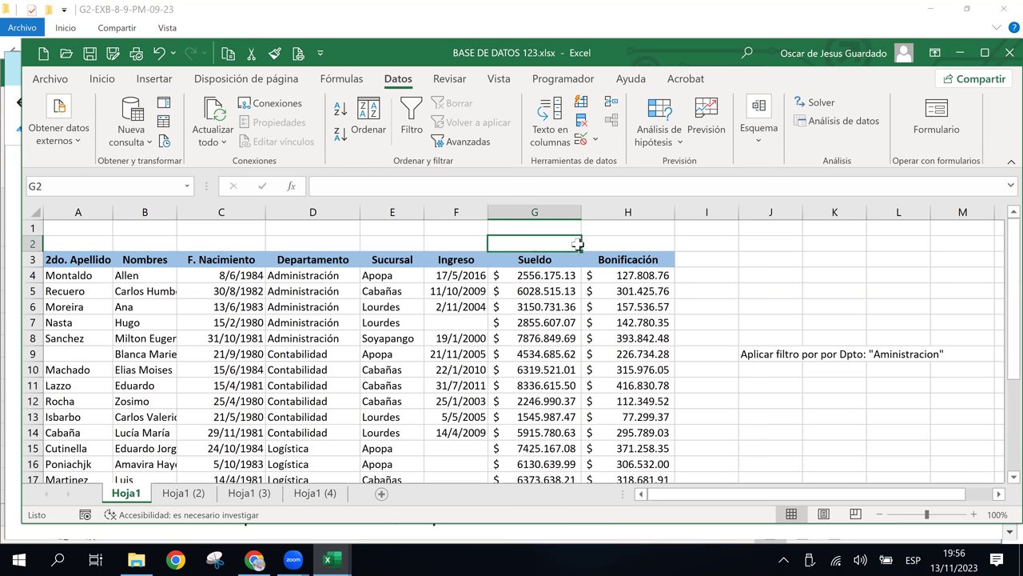
- Save the workbook as 'BASE DE DATOS 123 filtros 2.xlsx' in the EXB-01-7-8-PM-11-2023 folder
{"action": "left_click", "coordinate": [771, 262]}
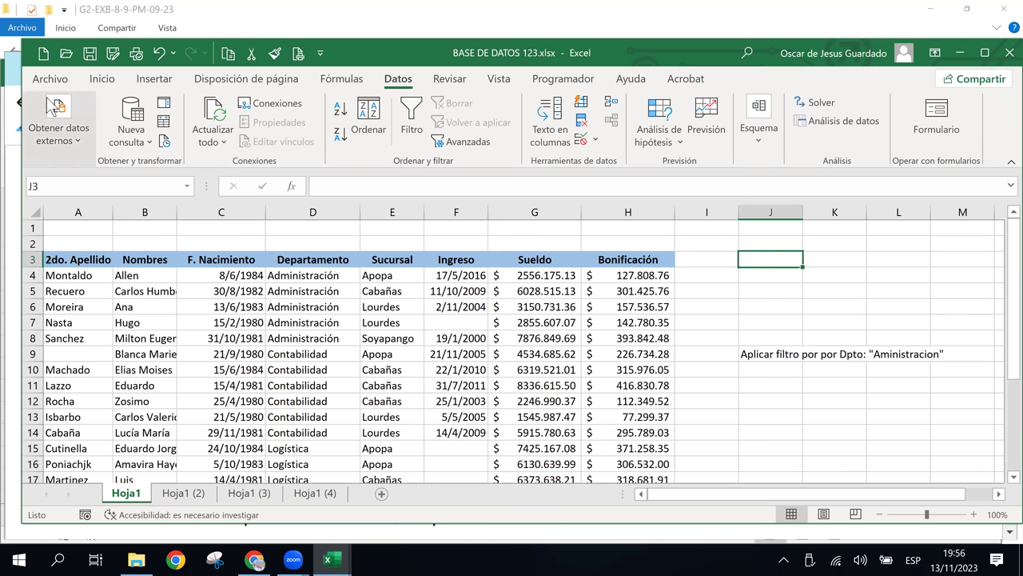
{"action": "left_click", "coordinate": [54, 84]}
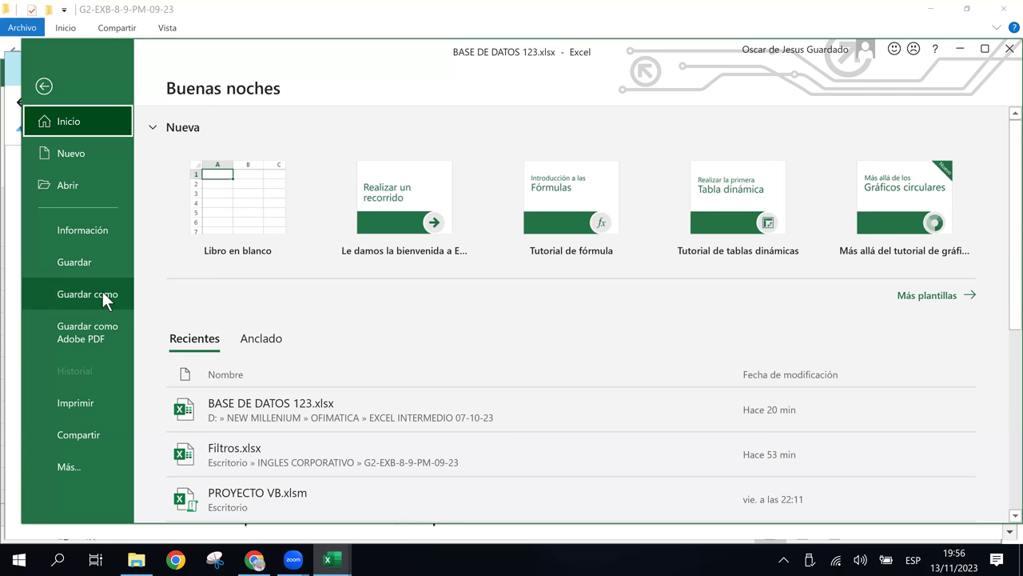
{"action": "left_click", "coordinate": [102, 291]}
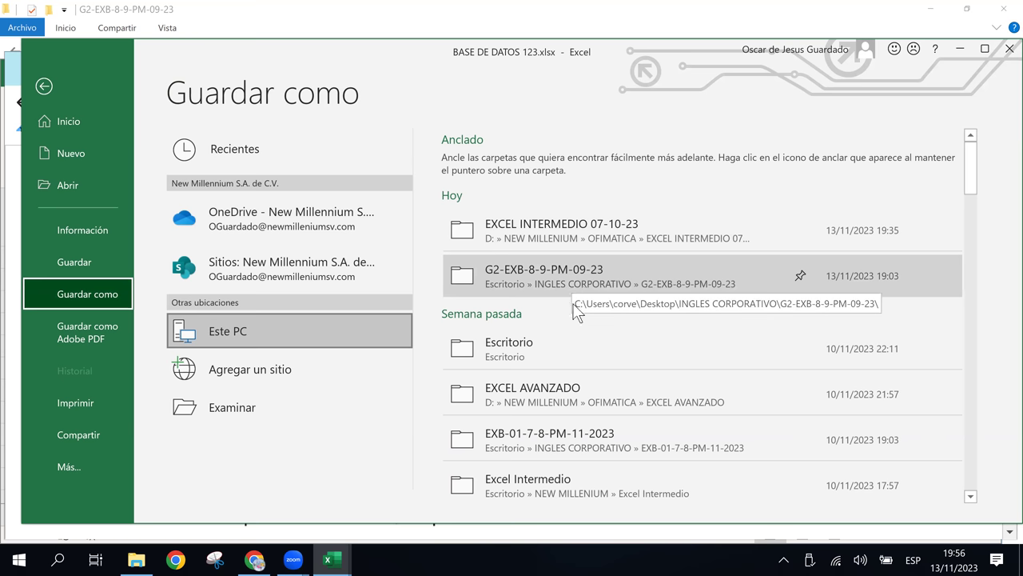
{"action": "left_click", "coordinate": [590, 437]}
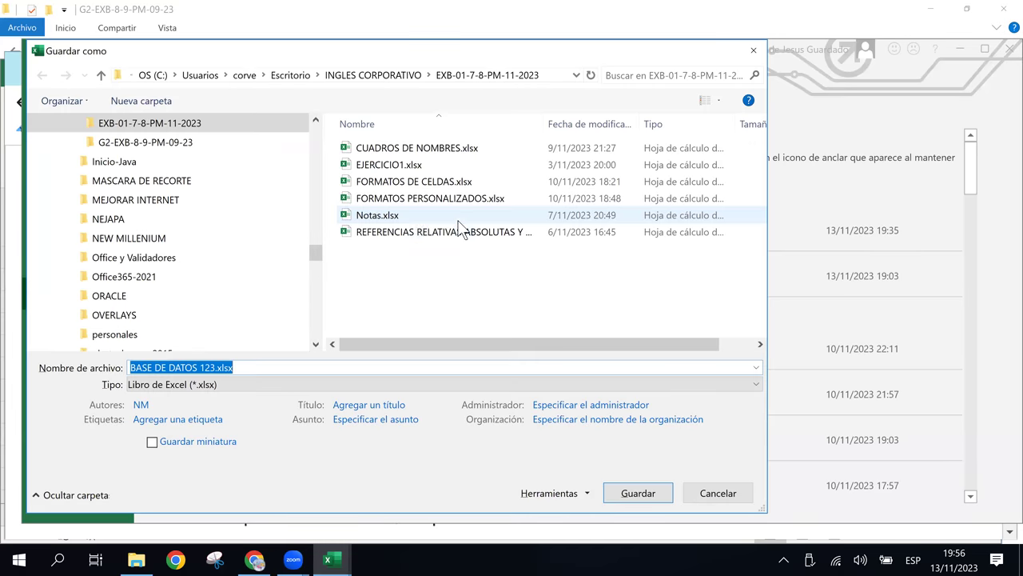
{"action": "left_click", "coordinate": [261, 364]}
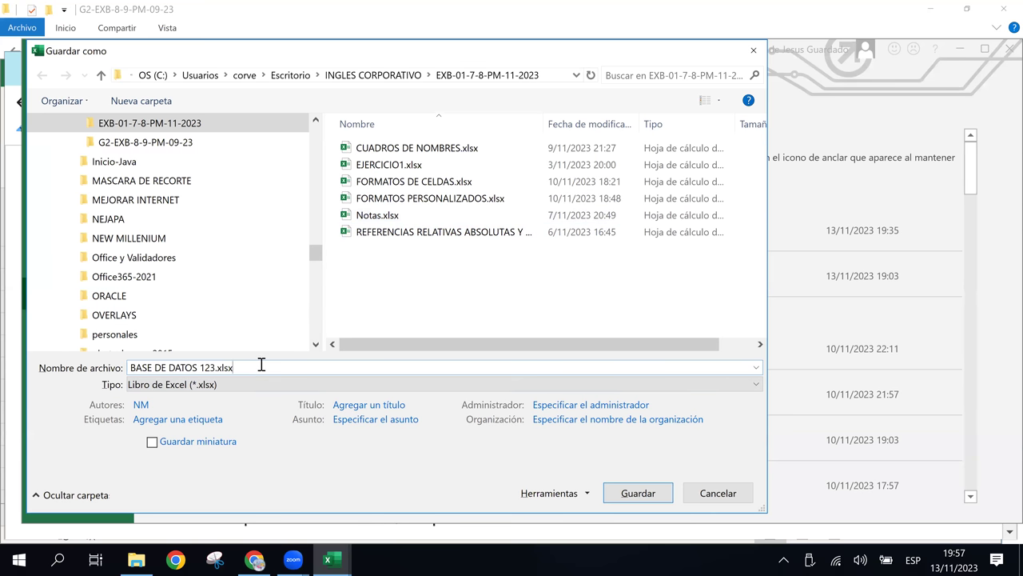
{"action": "key", "text": "Left"}
{"action": "key", "text": "Left"}
{"action": "key", "text": "Left"}
{"action": "type", "text": "f"}
{"action": "type", "text": "iltros "}
{"action": "type", "text": "2"}
{"action": "key", "text": "Return"}
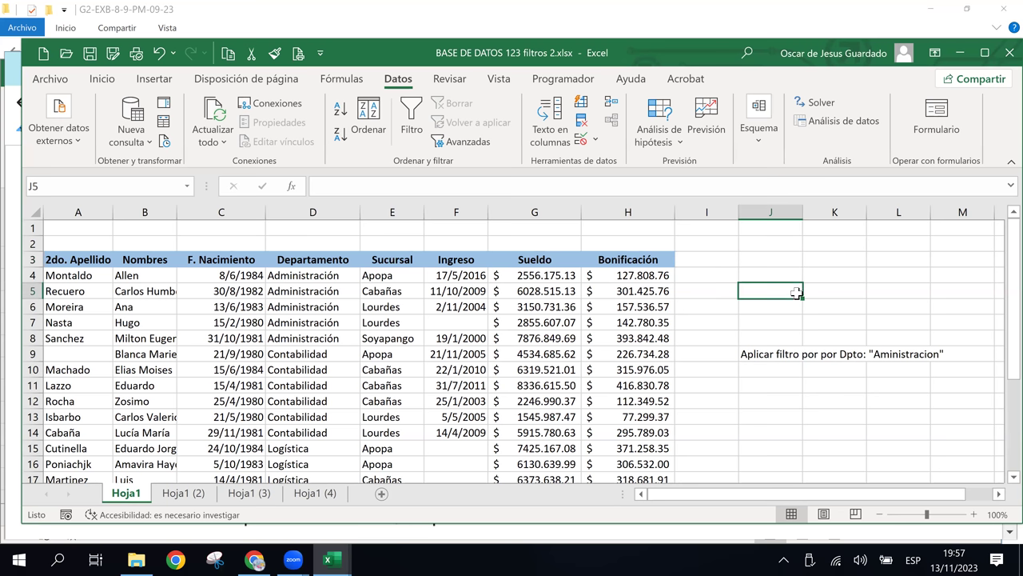
- Check a few cells on Hoja1, then move to the Hoja1 (2) date criteria sheet
{"action": "left_click", "coordinate": [843, 264]}
{"action": "left_click", "coordinate": [833, 292]}
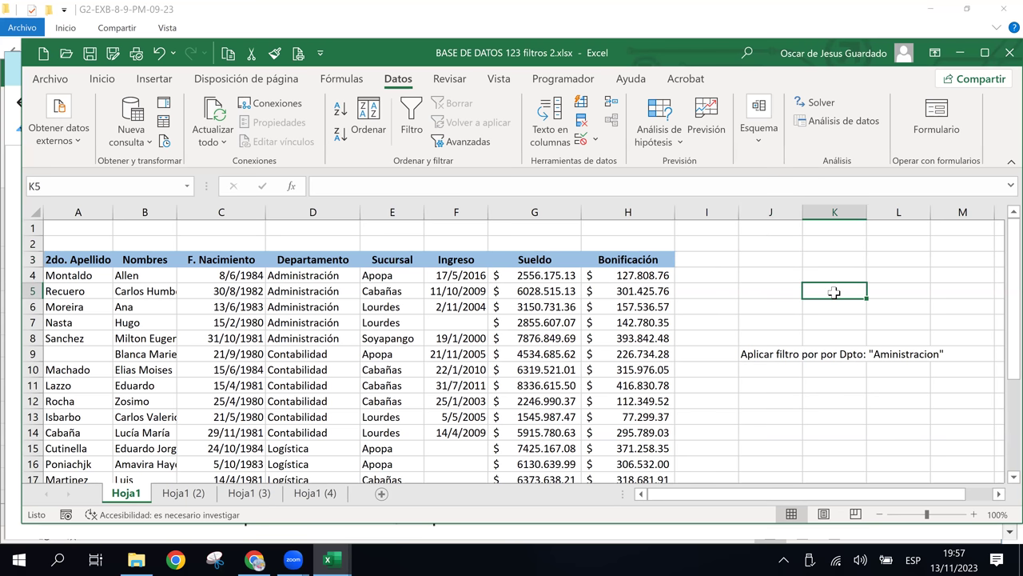
{"action": "left_click", "coordinate": [807, 405]}
{"action": "left_click", "coordinate": [793, 292]}
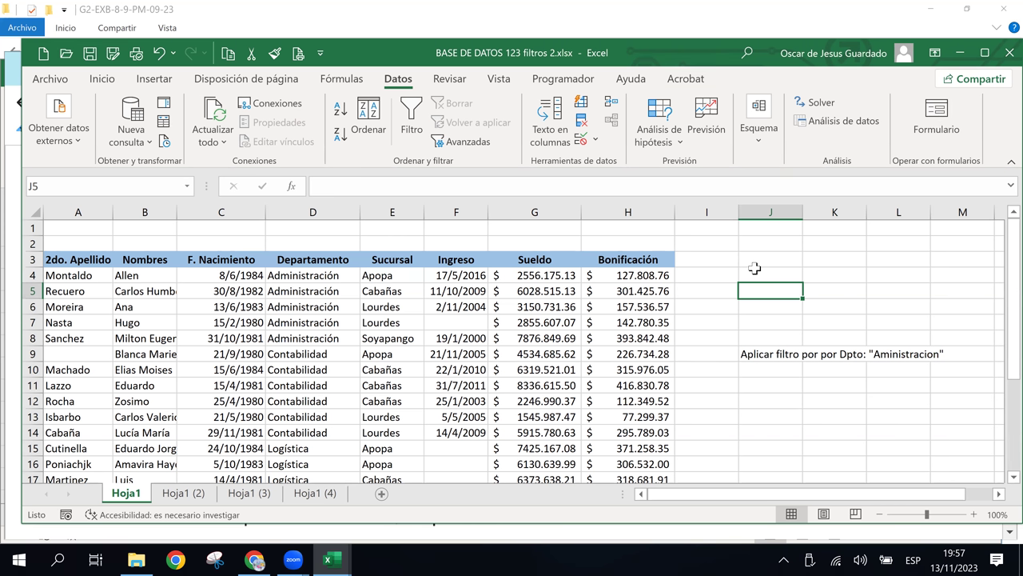
{"action": "left_click", "coordinate": [179, 494]}
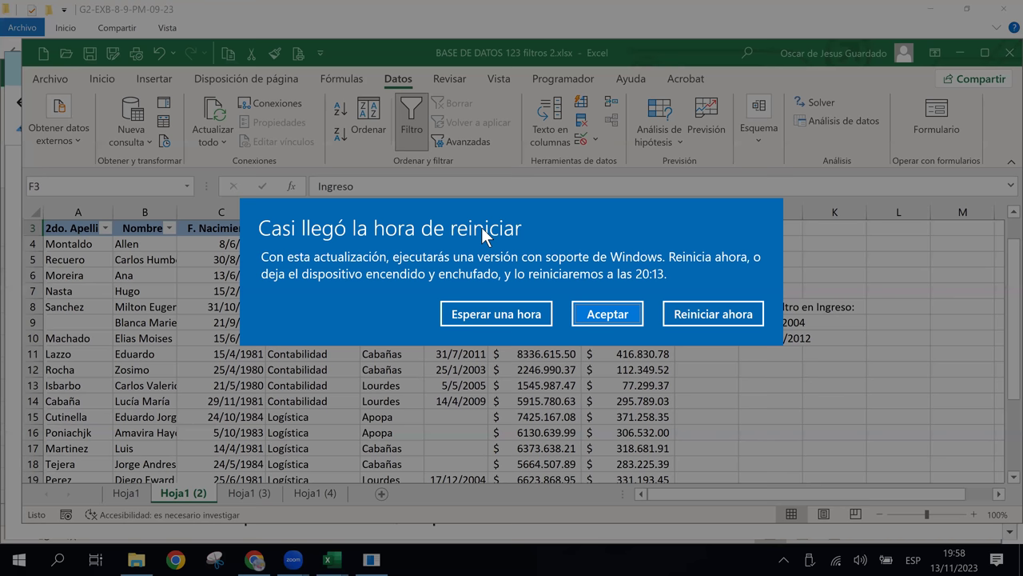
- Postpone the restart reminder, then start a between-dates filter on Ingreso and cancel it
{"action": "left_click", "coordinate": [494, 312]}
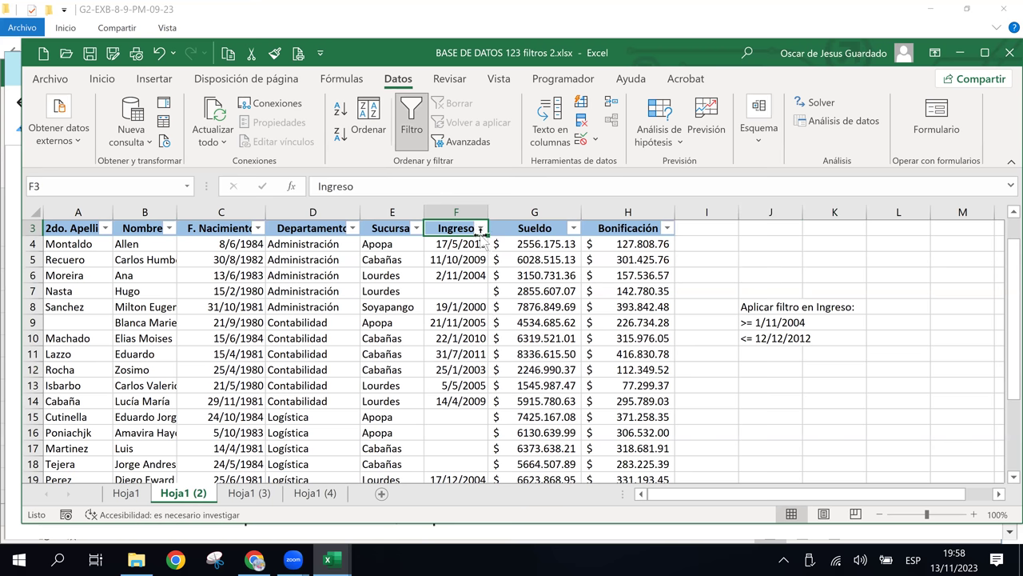
{"action": "left_click", "coordinate": [480, 228]}
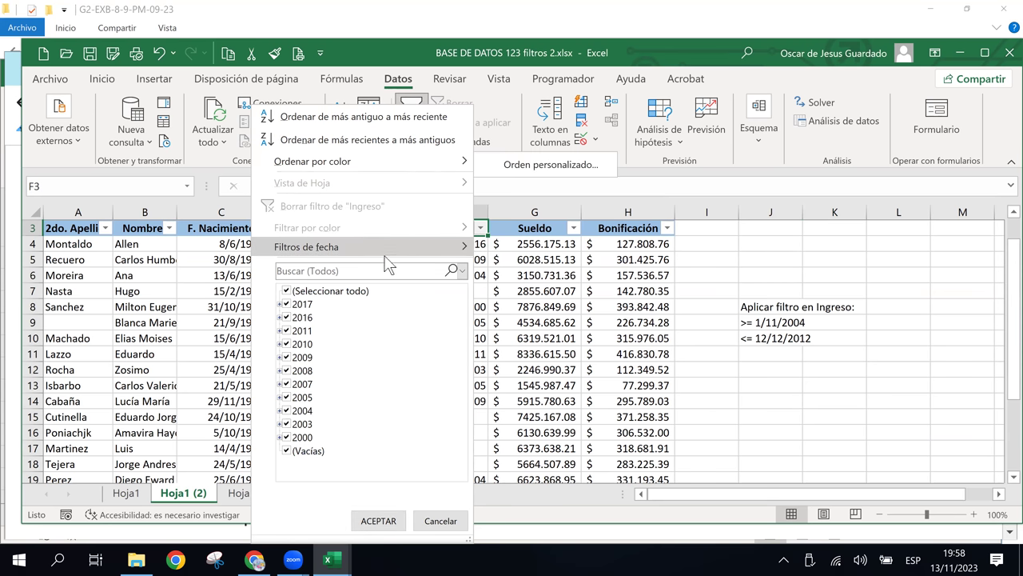
{"action": "mouse_move", "coordinate": [360, 246]}
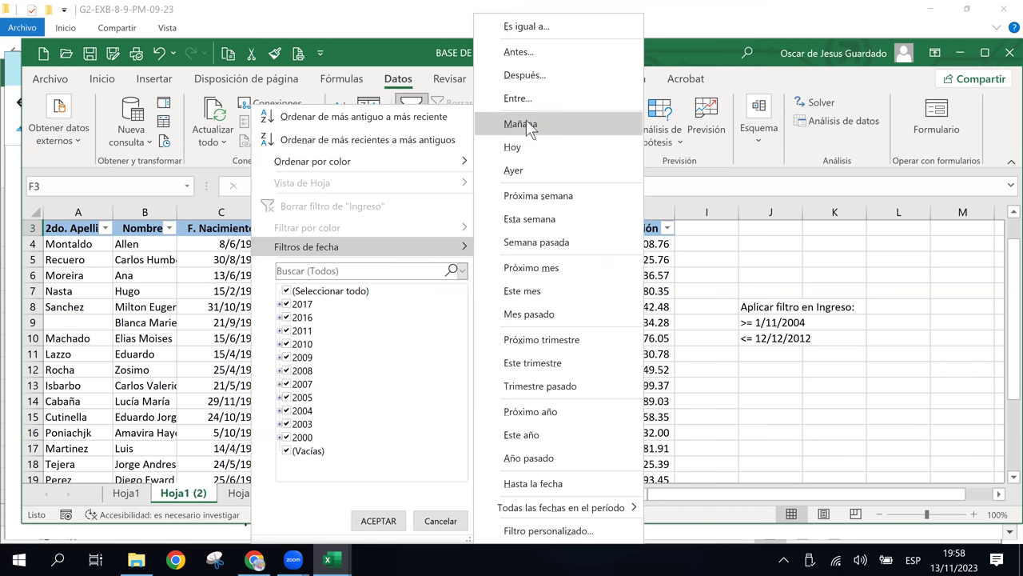
{"action": "left_click", "coordinate": [528, 104]}
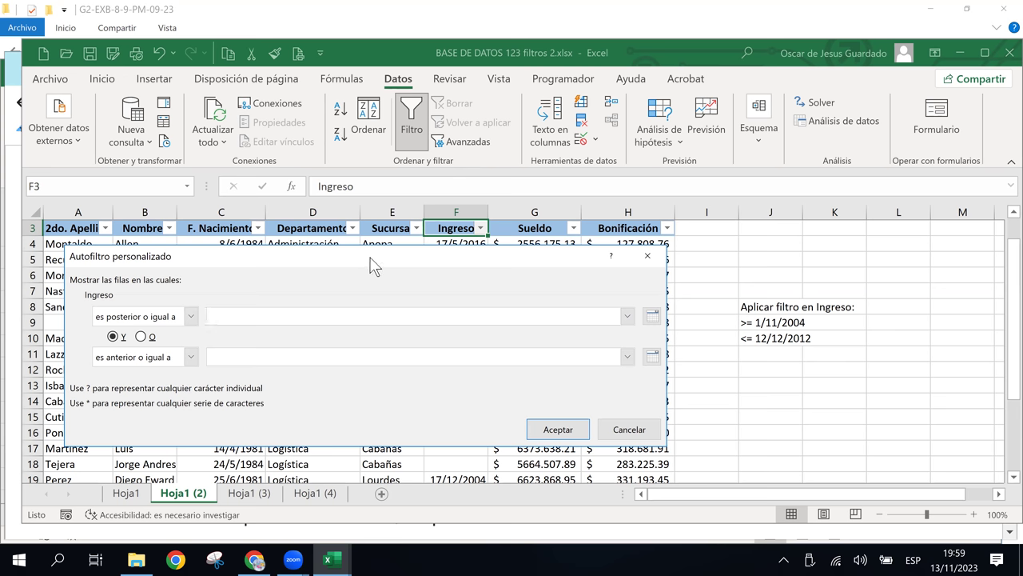
{"action": "left_click_drag", "start_coordinate": [370, 258], "coordinate": [349, 260]}
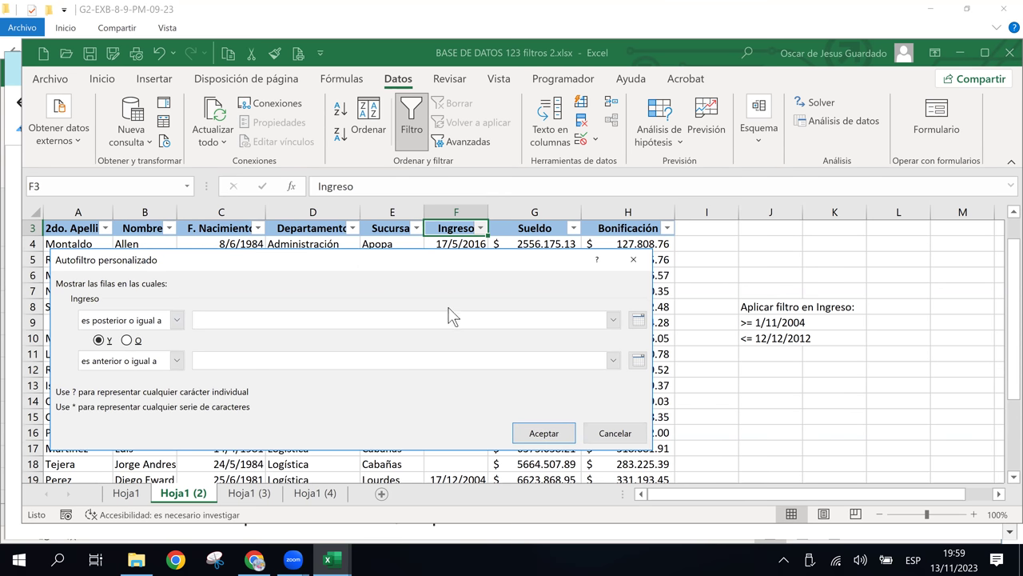
{"action": "left_click", "coordinate": [620, 433]}
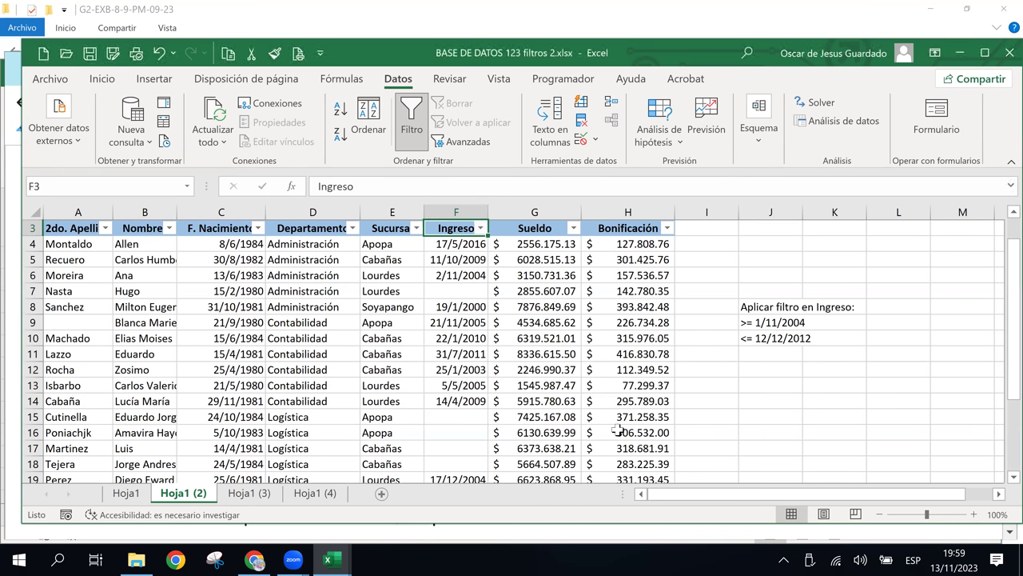
{"action": "left_click", "coordinate": [774, 279]}
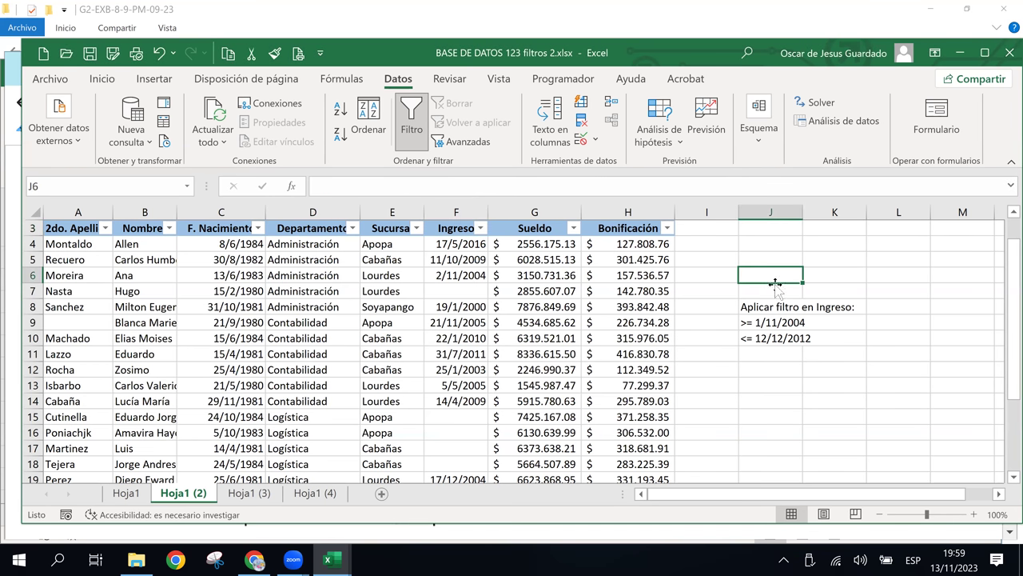
{"action": "left_click", "coordinate": [832, 387]}
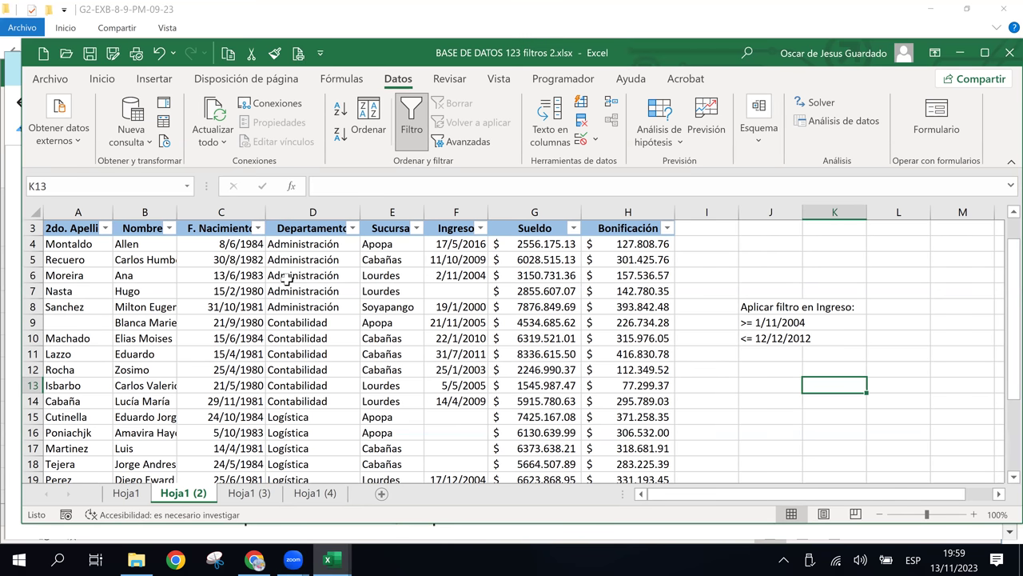
{"action": "left_click", "coordinate": [568, 323]}
{"action": "left_click", "coordinate": [652, 320]}
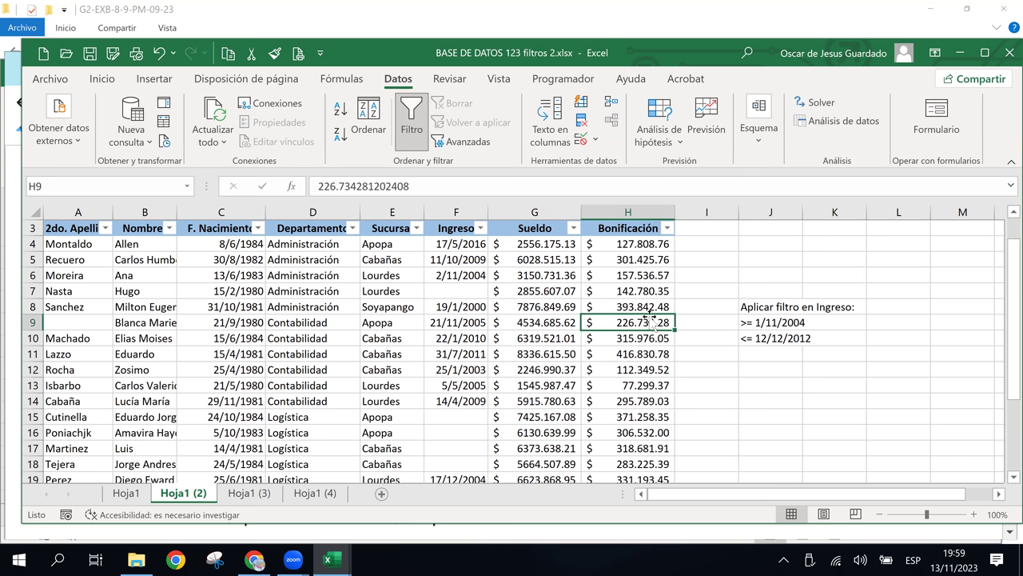
{"action": "left_click", "coordinate": [640, 264]}
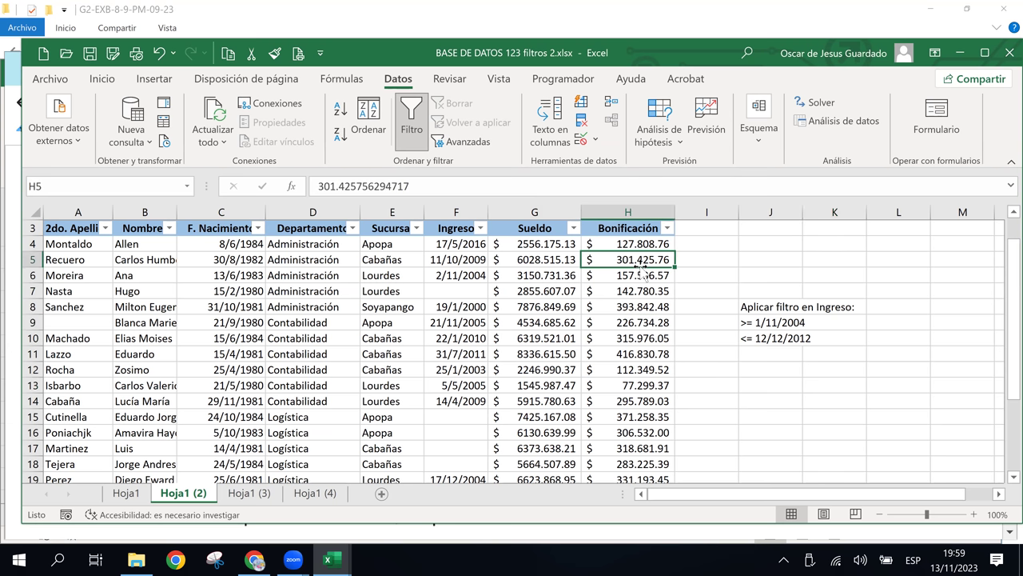
{"action": "left_click", "coordinate": [631, 232]}
{"action": "left_click", "coordinate": [656, 343]}
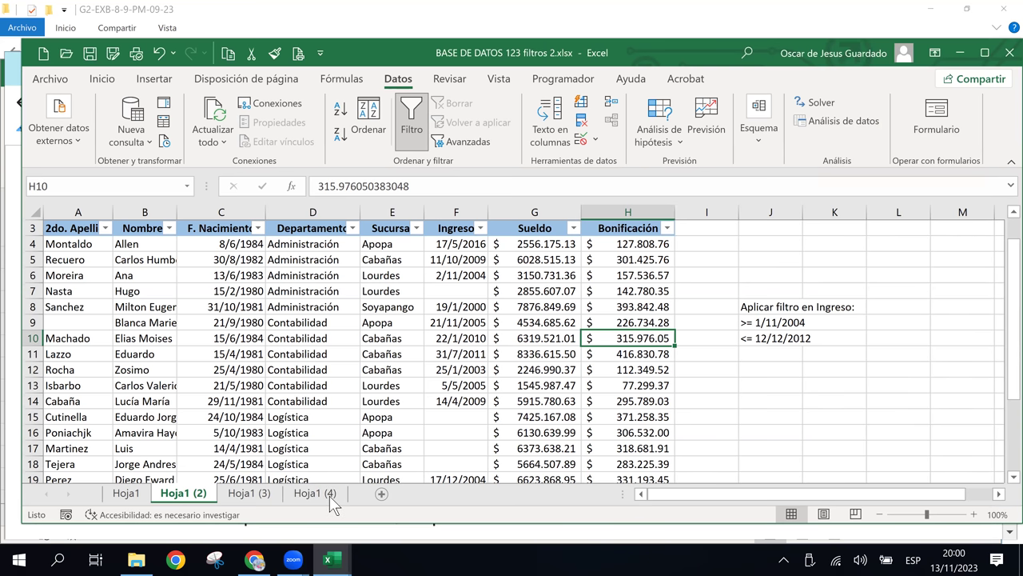
- On Hoja1 (4), format Sueldo cells G4:G12 as dollar Contabilidad with two decimals
{"action": "left_click", "coordinate": [328, 493]}
{"action": "left_click", "coordinate": [541, 291]}
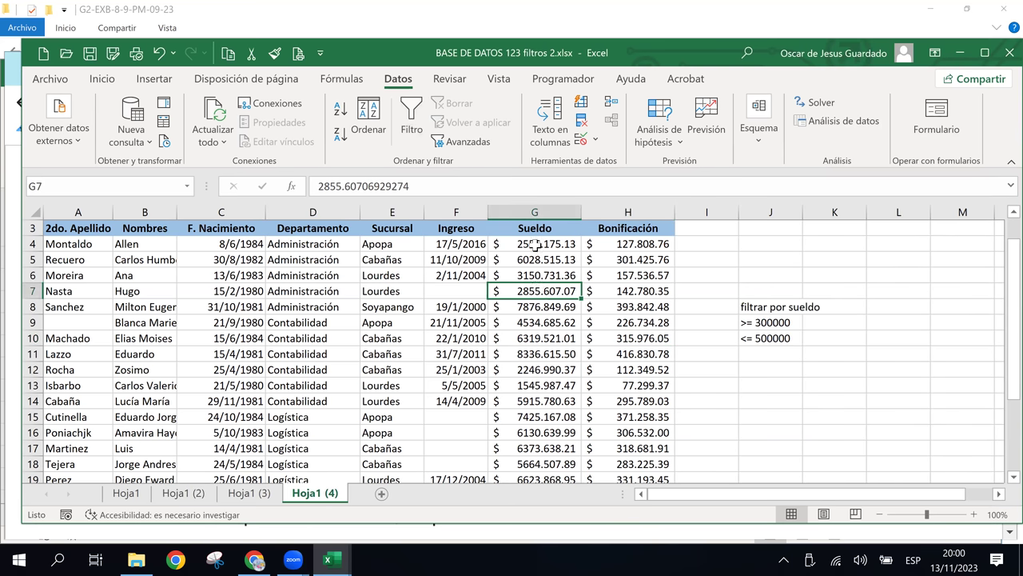
{"action": "left_click", "coordinate": [536, 244]}
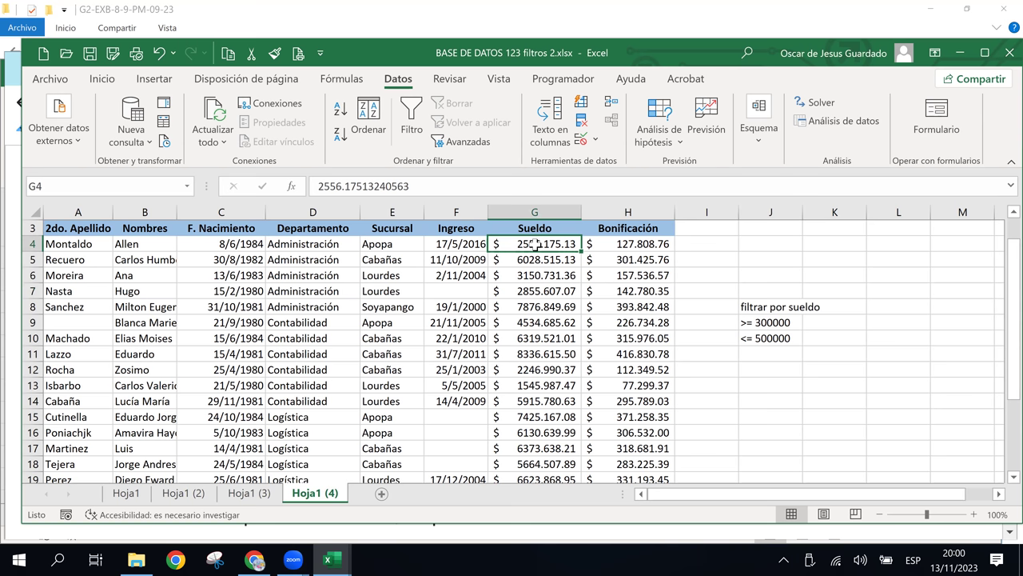
{"action": "left_click_drag", "start_coordinate": [536, 244], "coordinate": [543, 370]}
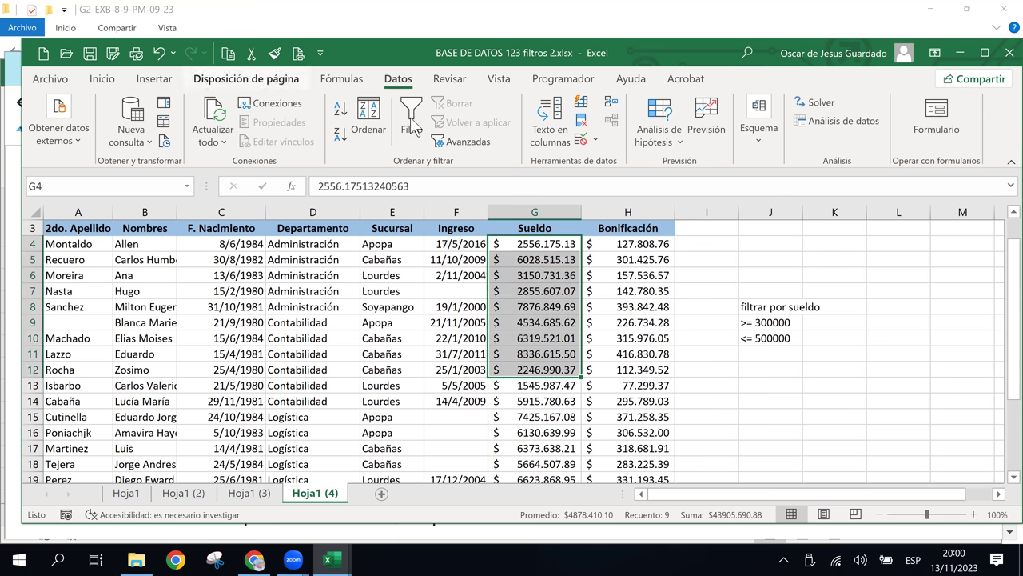
{"action": "left_click", "coordinate": [99, 80]}
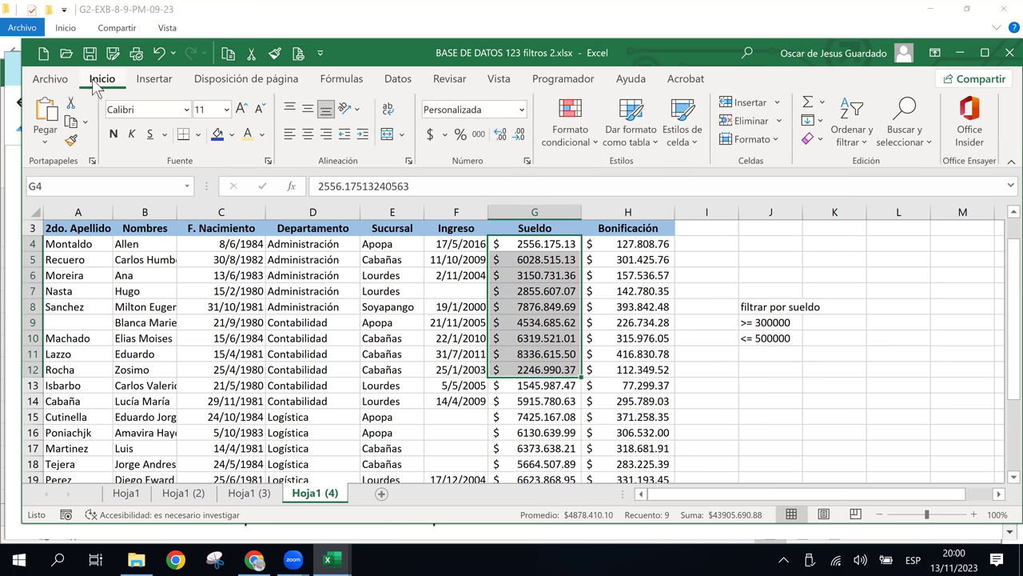
{"action": "left_click", "coordinate": [429, 136]}
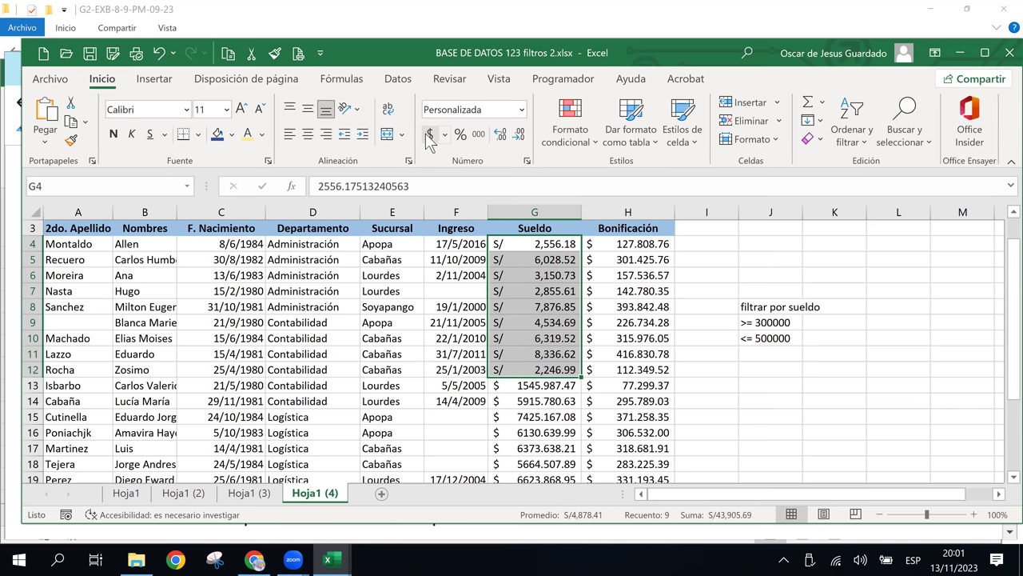
{"action": "left_click", "coordinate": [523, 110]}
{"action": "left_click", "coordinate": [502, 250]}
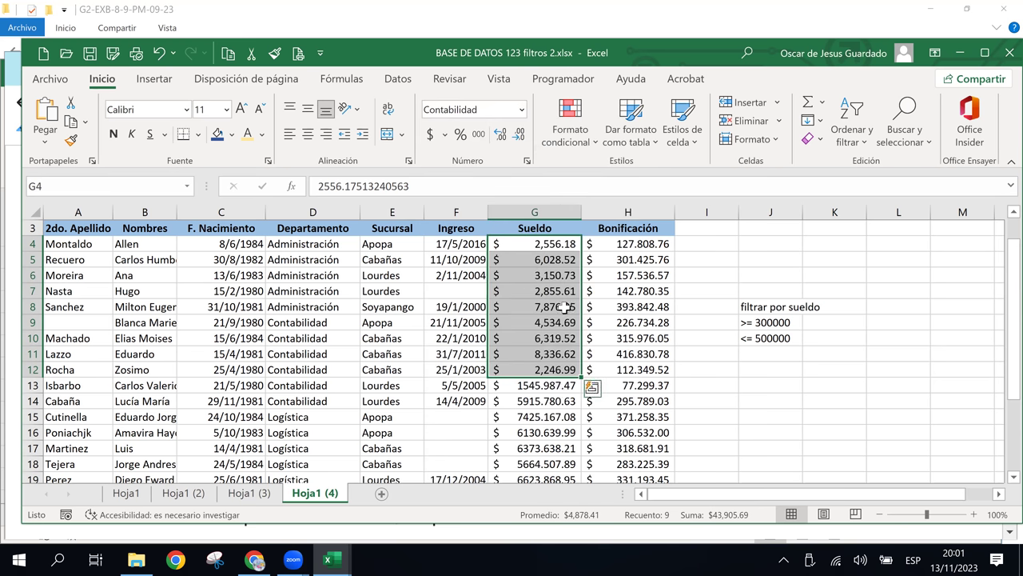
- Change the salary criteria to >= 3000 in J9 and <= 5000 in J10
{"action": "left_click", "coordinate": [764, 324]}
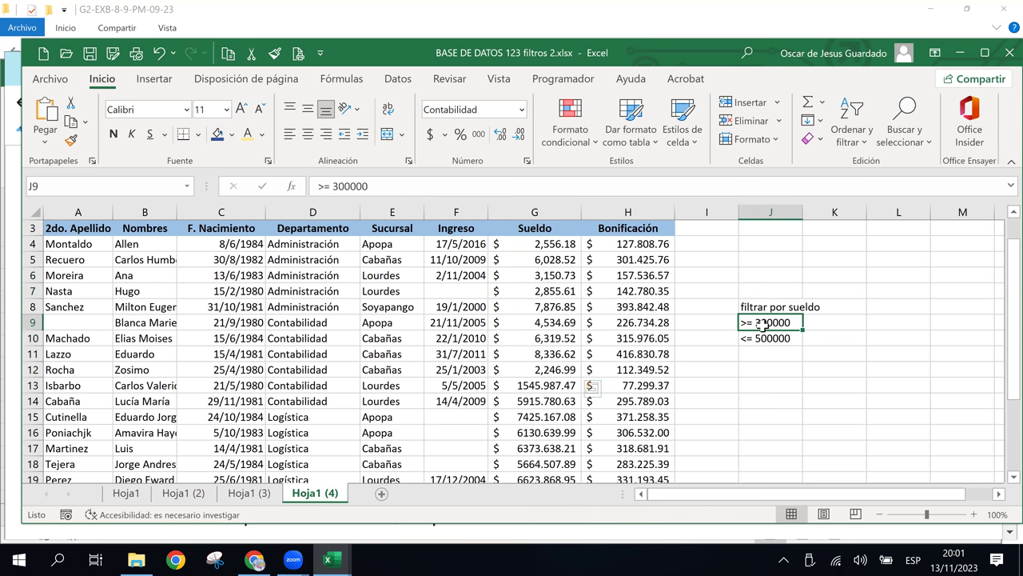
{"action": "double_click", "coordinate": [766, 323]}
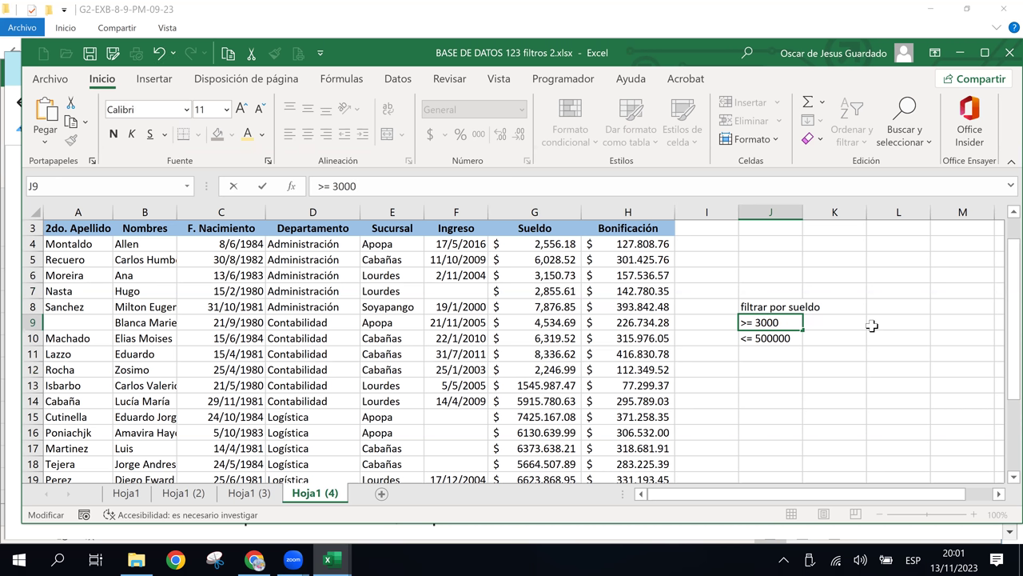
{"action": "left_click", "coordinate": [765, 340]}
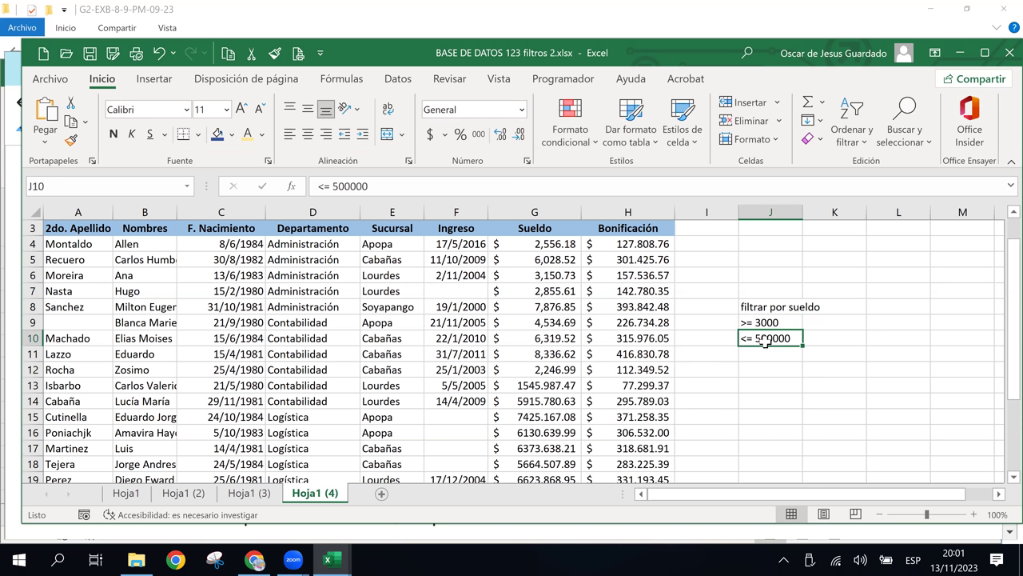
{"action": "double_click", "coordinate": [767, 338]}
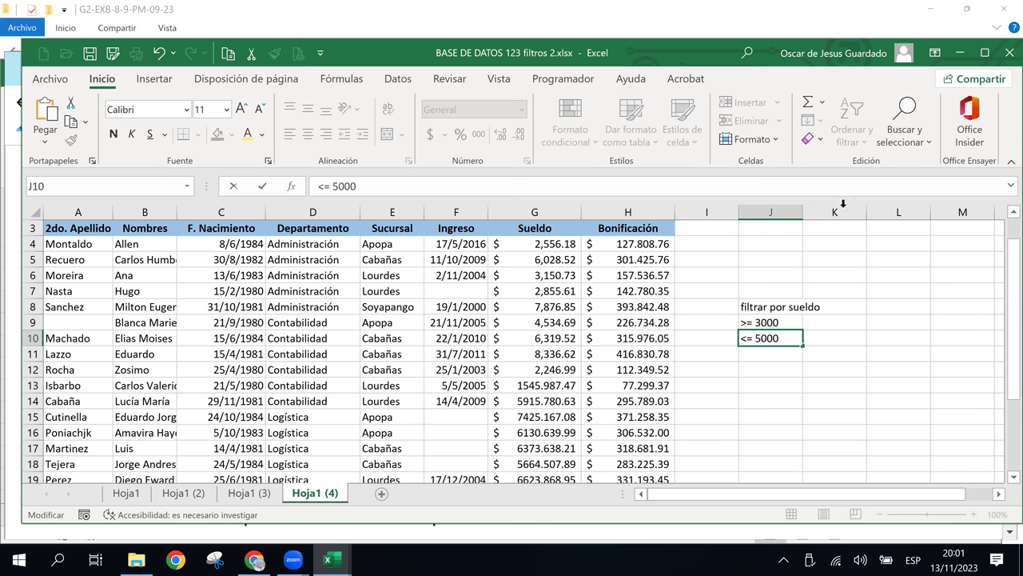
{"action": "left_click", "coordinate": [798, 409]}
- Review the column G salaries against the J9:J10 criteria and check the bonus in H16
{"action": "mouse_move", "coordinate": [553, 247]}
{"action": "left_mouse_down"}
{"action": "mouse_move", "coordinate": [540, 463]}
{"action": "mouse_move", "coordinate": [620, 479]}
{"action": "left_mouse_up"}
{"action": "key", "text": "Down"}
{"action": "key", "text": "Down"}
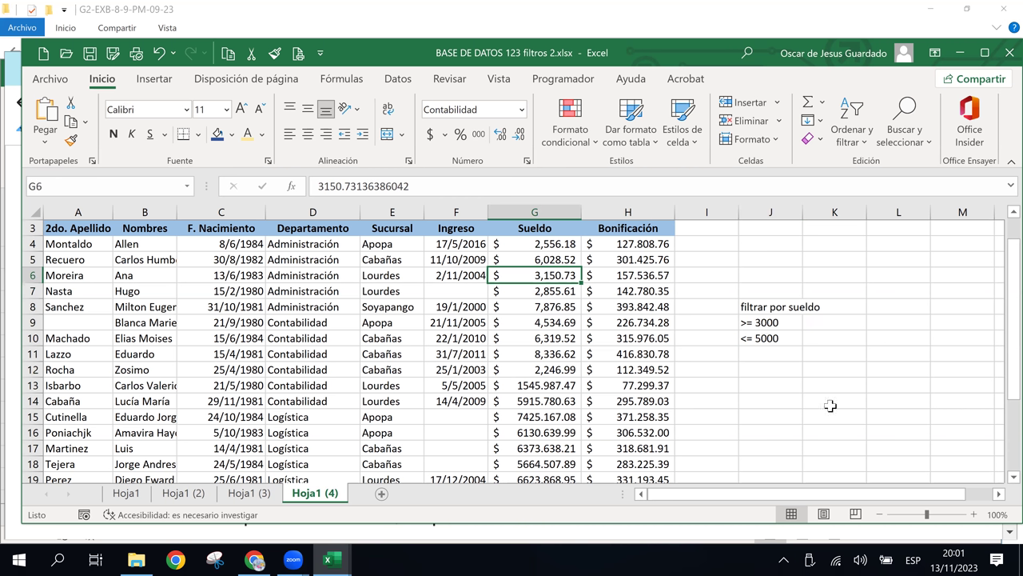
{"action": "left_click", "coordinate": [519, 319]}
{"action": "left_click", "coordinate": [532, 446]}
{"action": "left_click", "coordinate": [546, 243]}
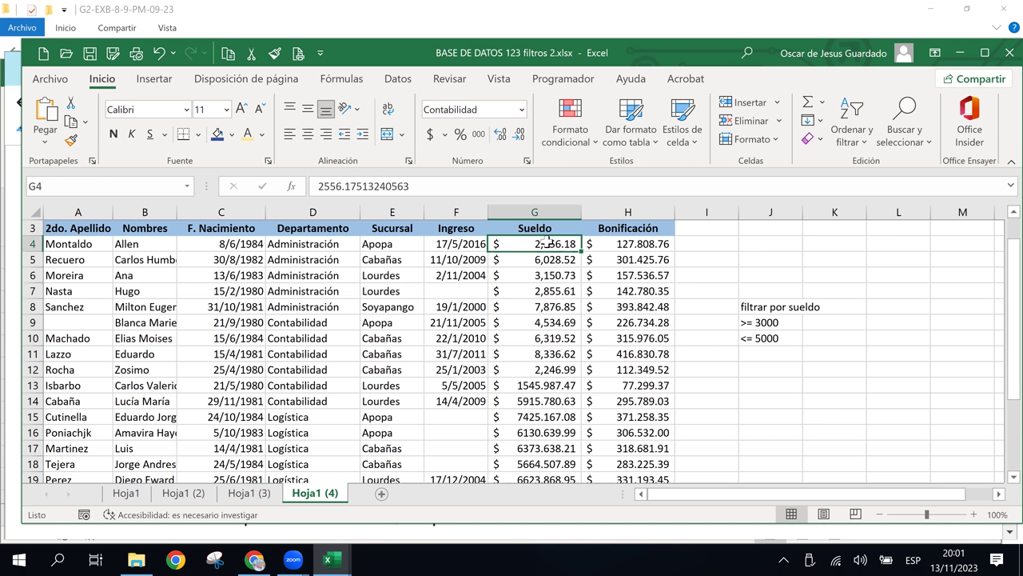
{"action": "left_click", "coordinate": [549, 302]}
{"action": "left_click", "coordinate": [556, 337]}
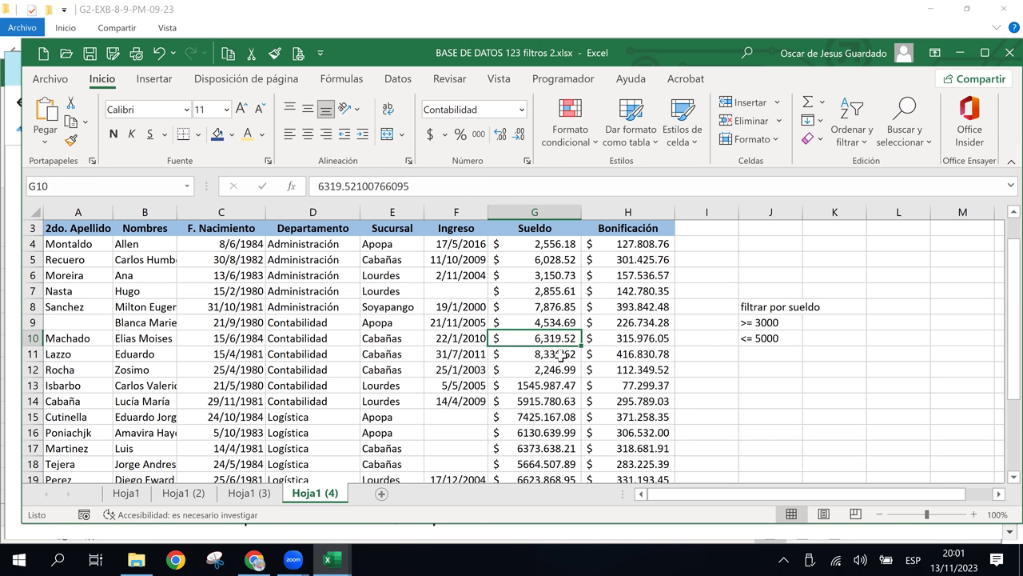
{"action": "left_click", "coordinate": [562, 353]}
{"action": "left_click", "coordinate": [554, 307]}
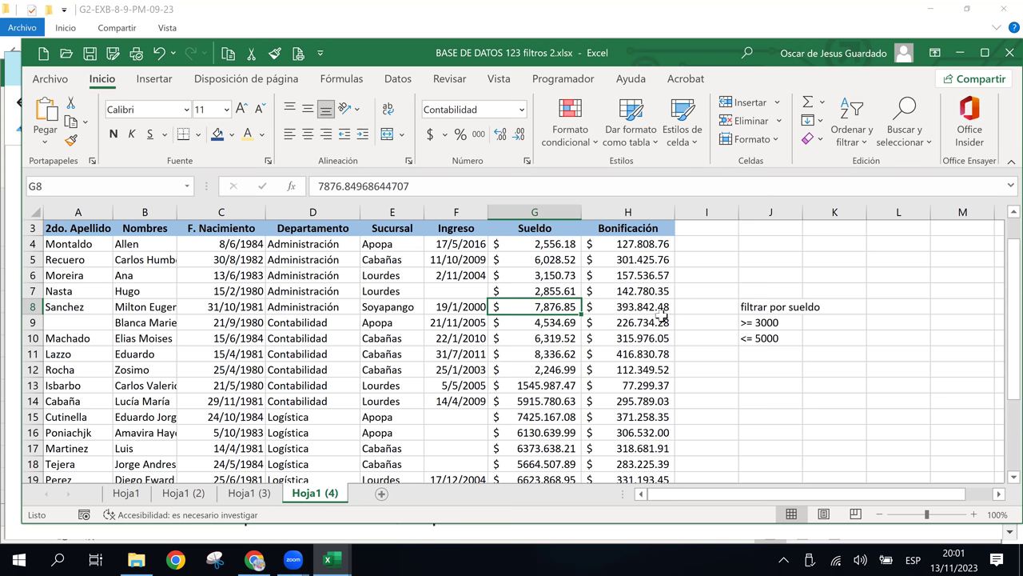
{"action": "left_click", "coordinate": [763, 320]}
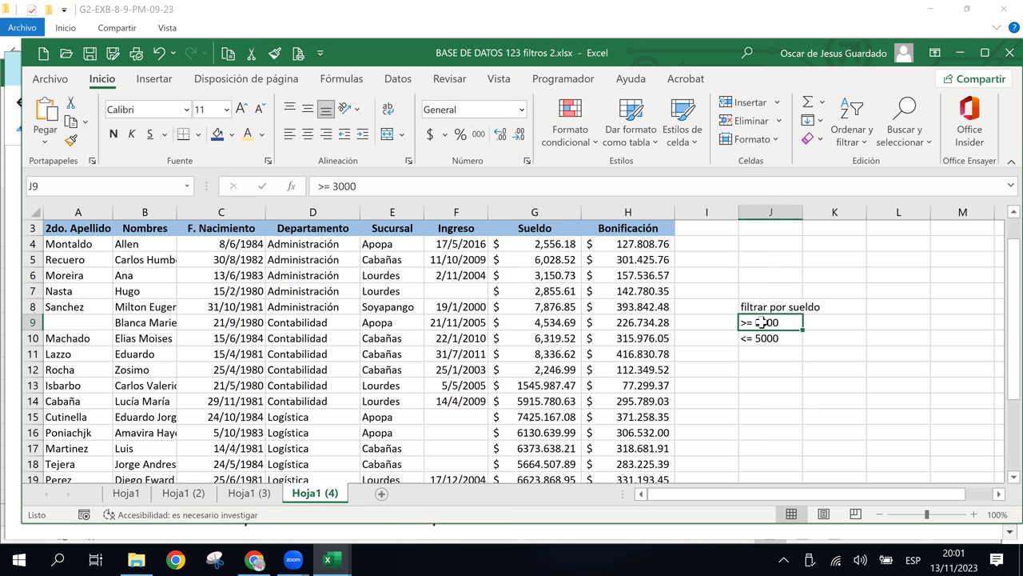
{"action": "left_click", "coordinate": [760, 337]}
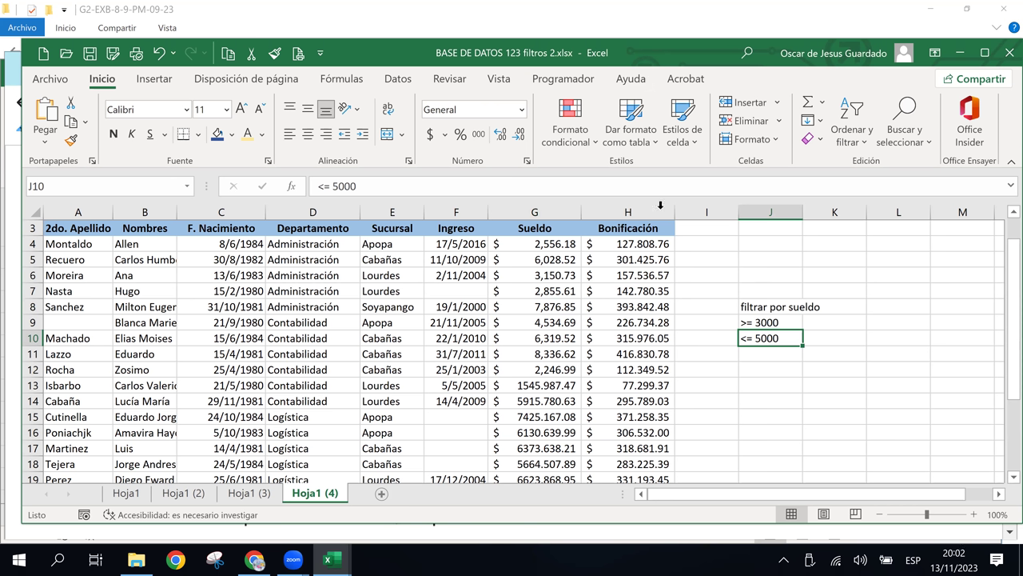
{"action": "left_click", "coordinate": [601, 430]}
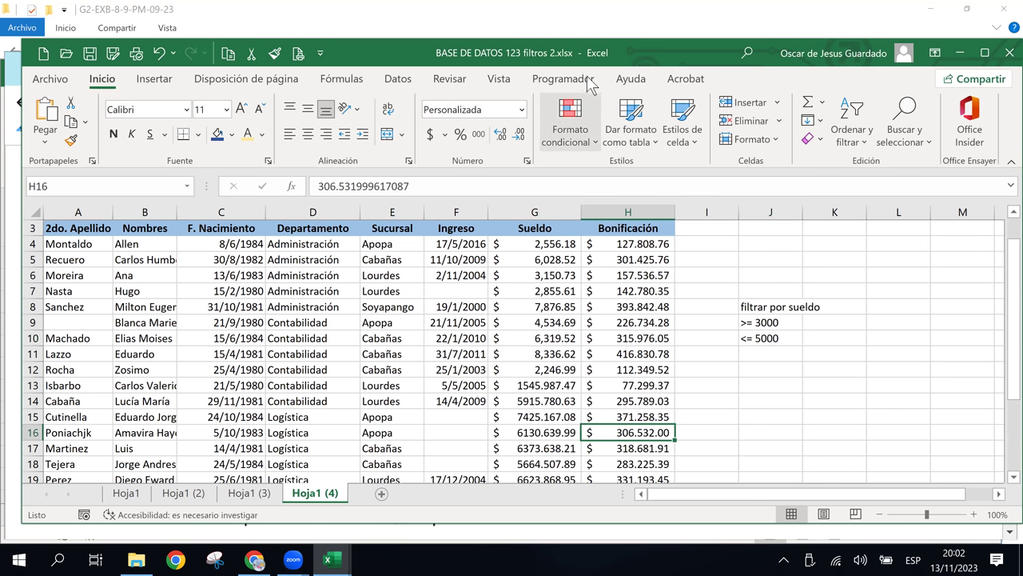